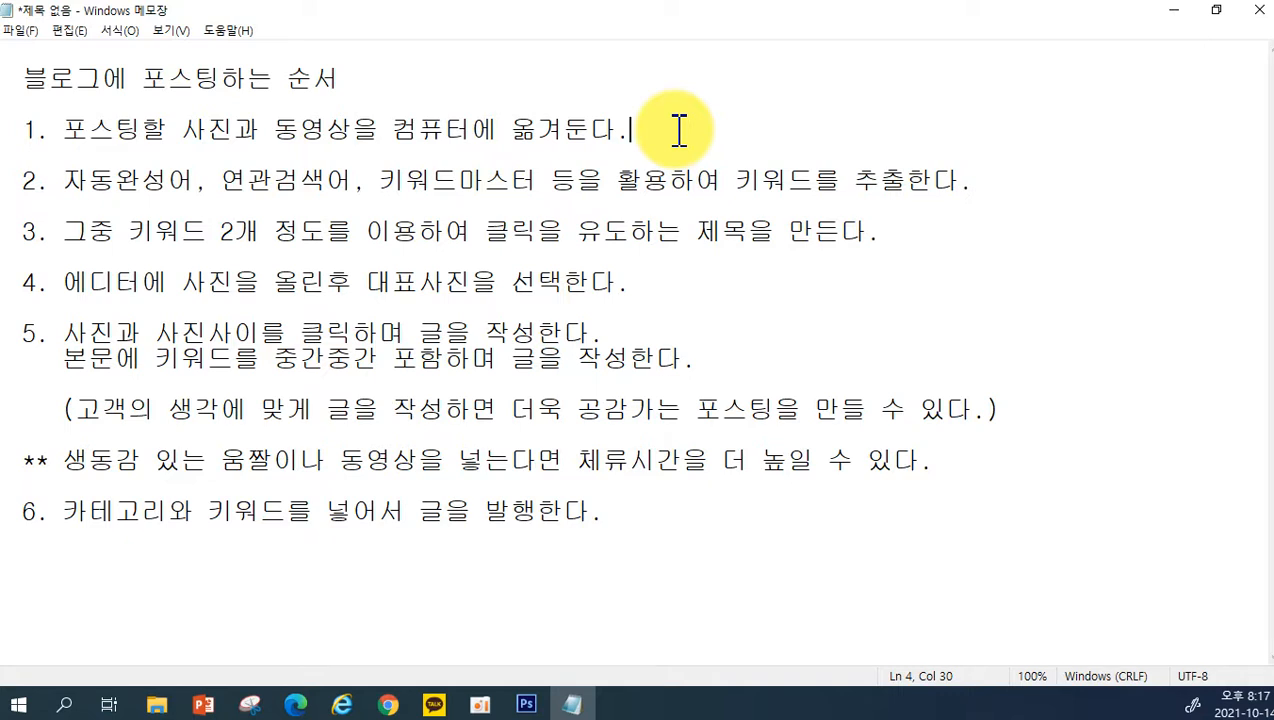
# Step: Minimize the posting notes and open Send Anywhere from the desktop
pyautogui.click(1176, 12)
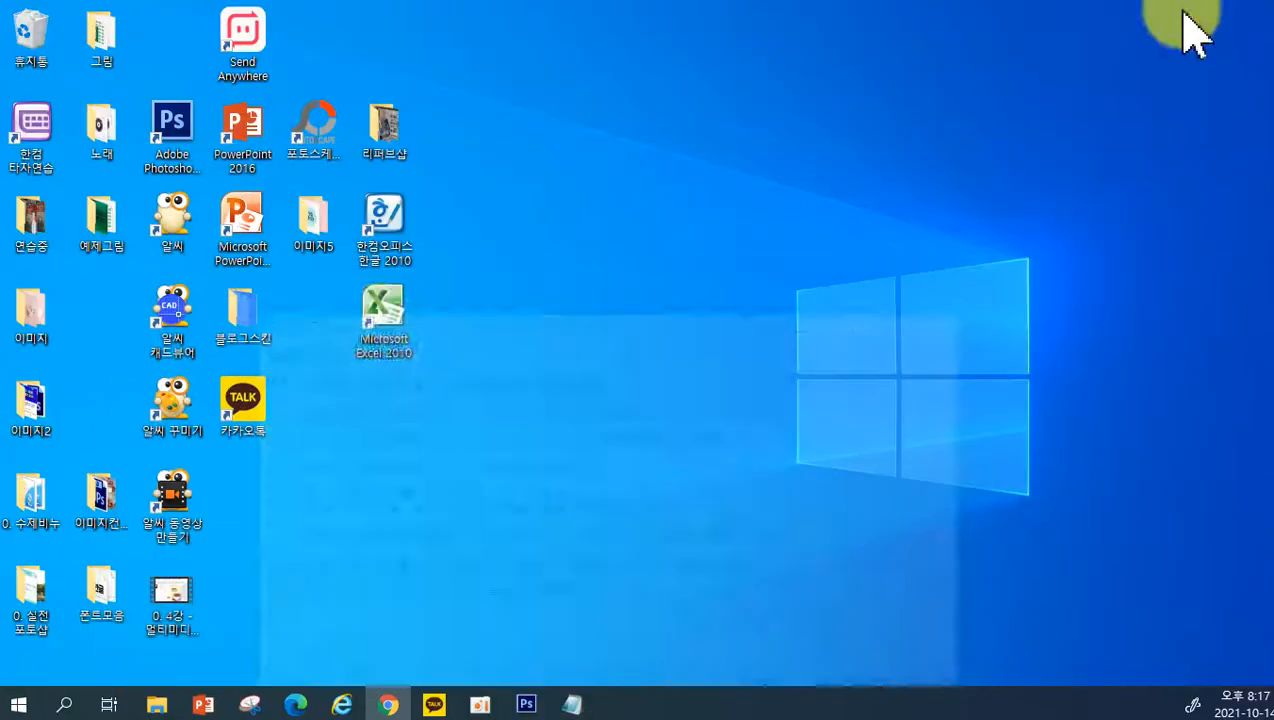
pyautogui.click(240, 50)
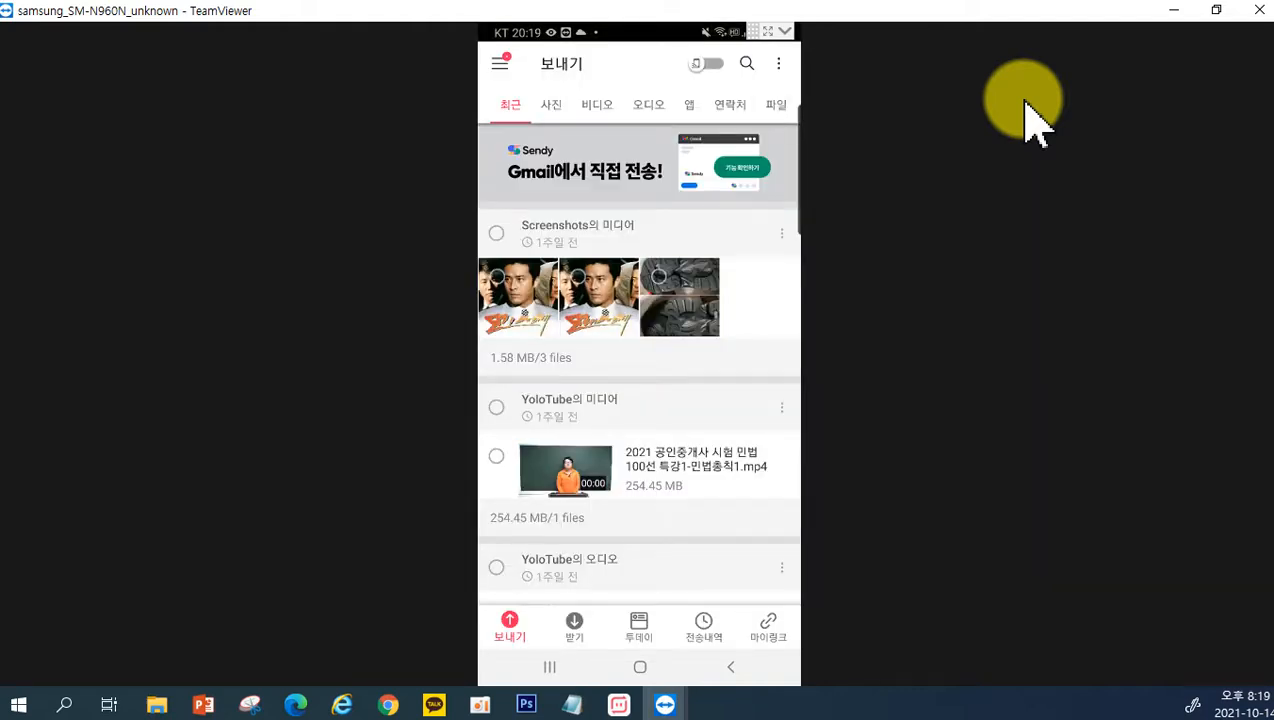
# Step: Look through the phone's recent media available for sending in Send Anywhere
pyautogui.click(550, 106)
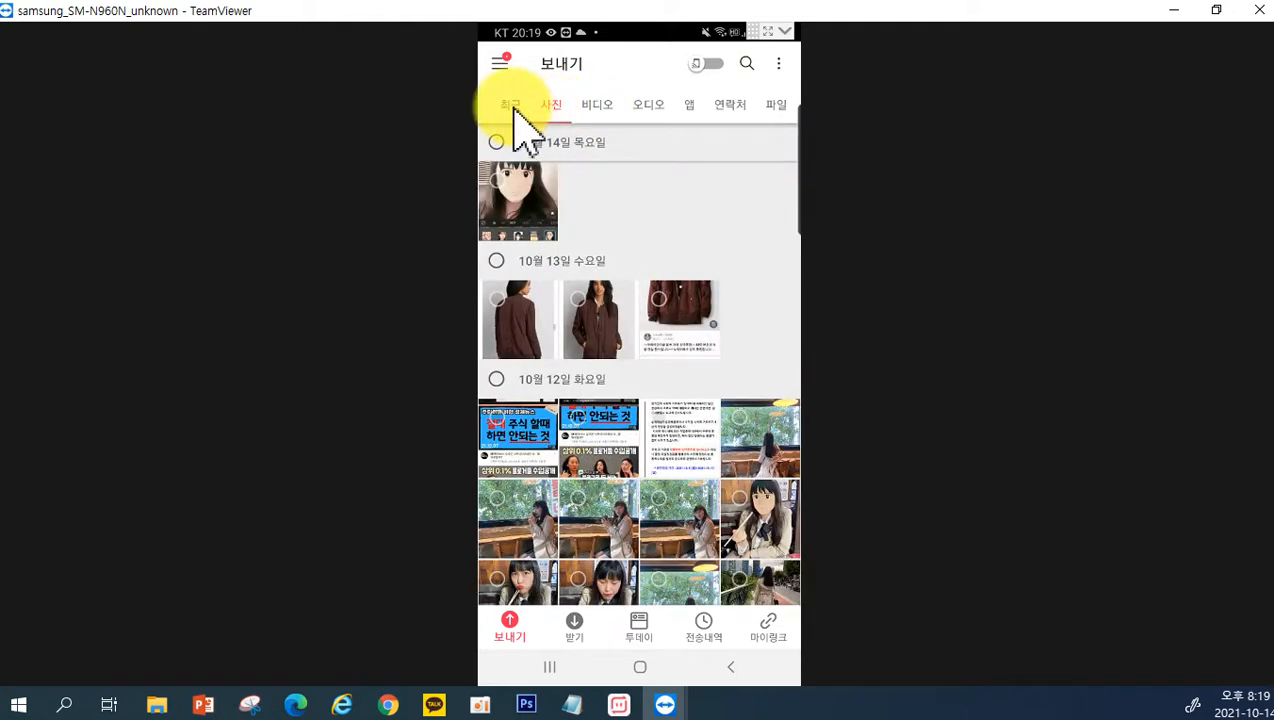
pyautogui.click(511, 106)
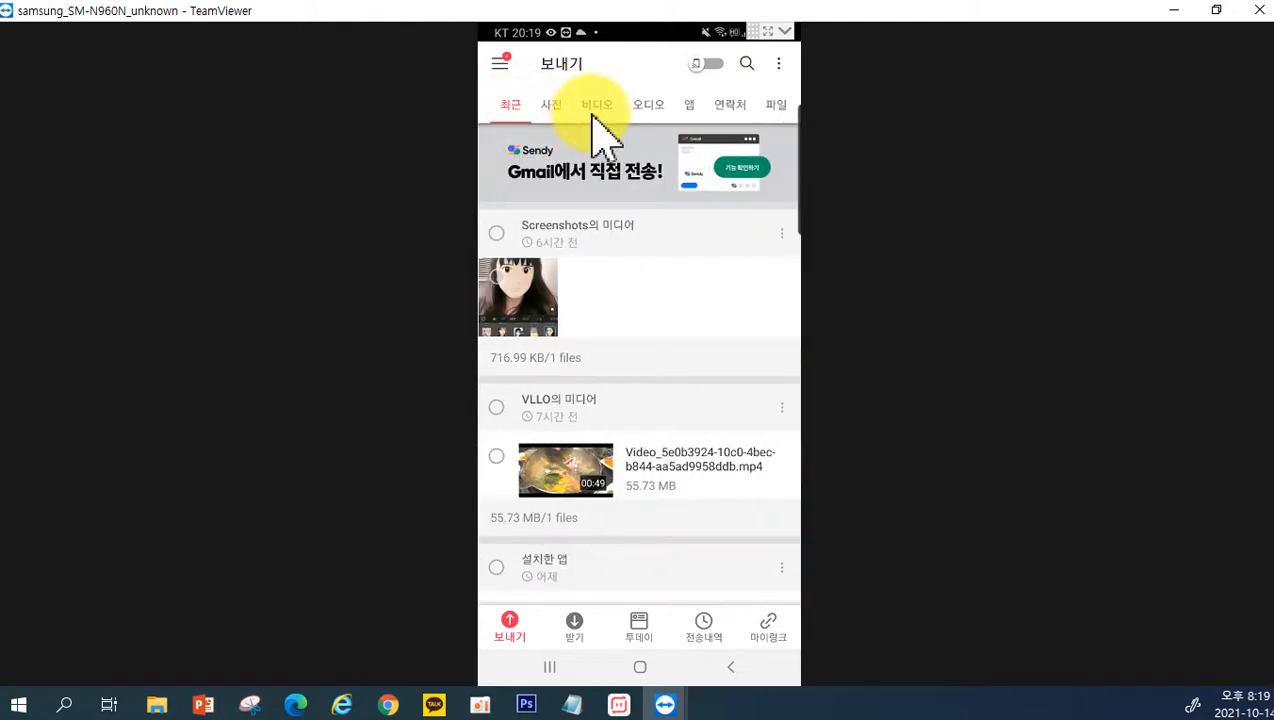
pyautogui.scroll(-10, 600, 135)
pyautogui.scroll(-10, 593, 115)
pyautogui.scroll(-6, 597, 134)
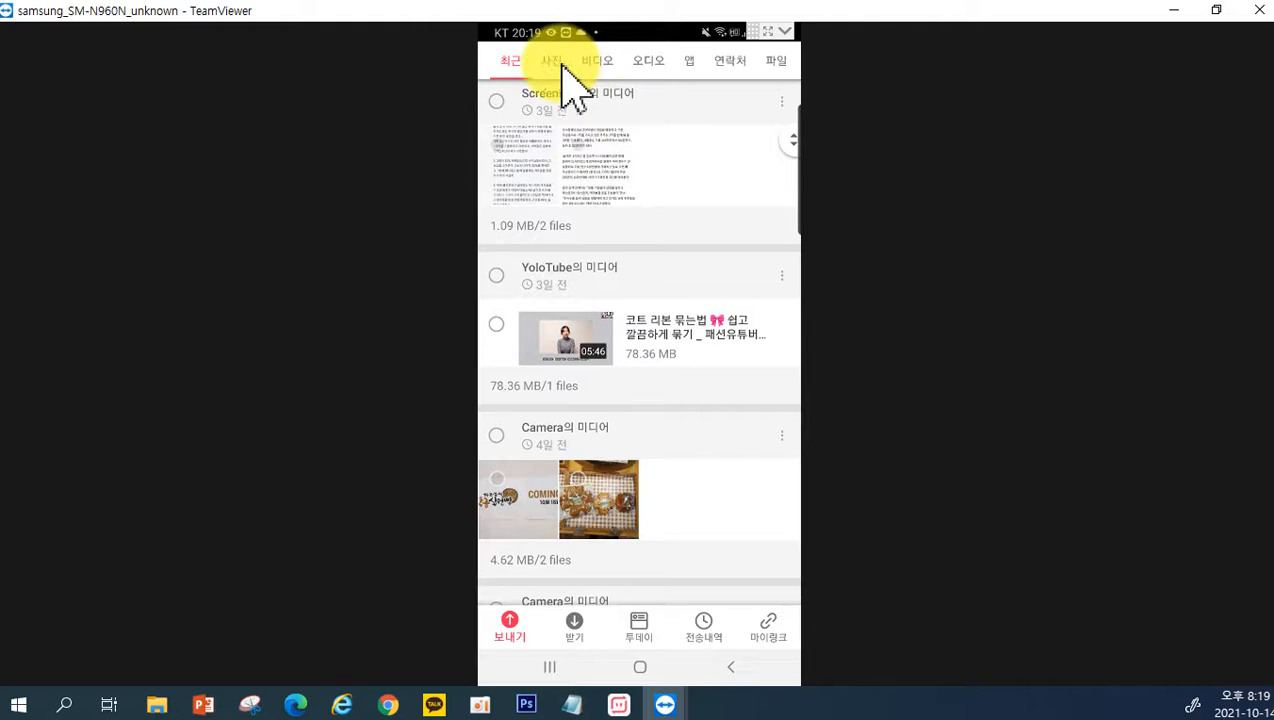
# Step: Select six 포스틱 shake and menu board photos from October 9 in the phone's photo list and send them
pyautogui.click(561, 70)
pyautogui.scroll(-4, 569, 82)
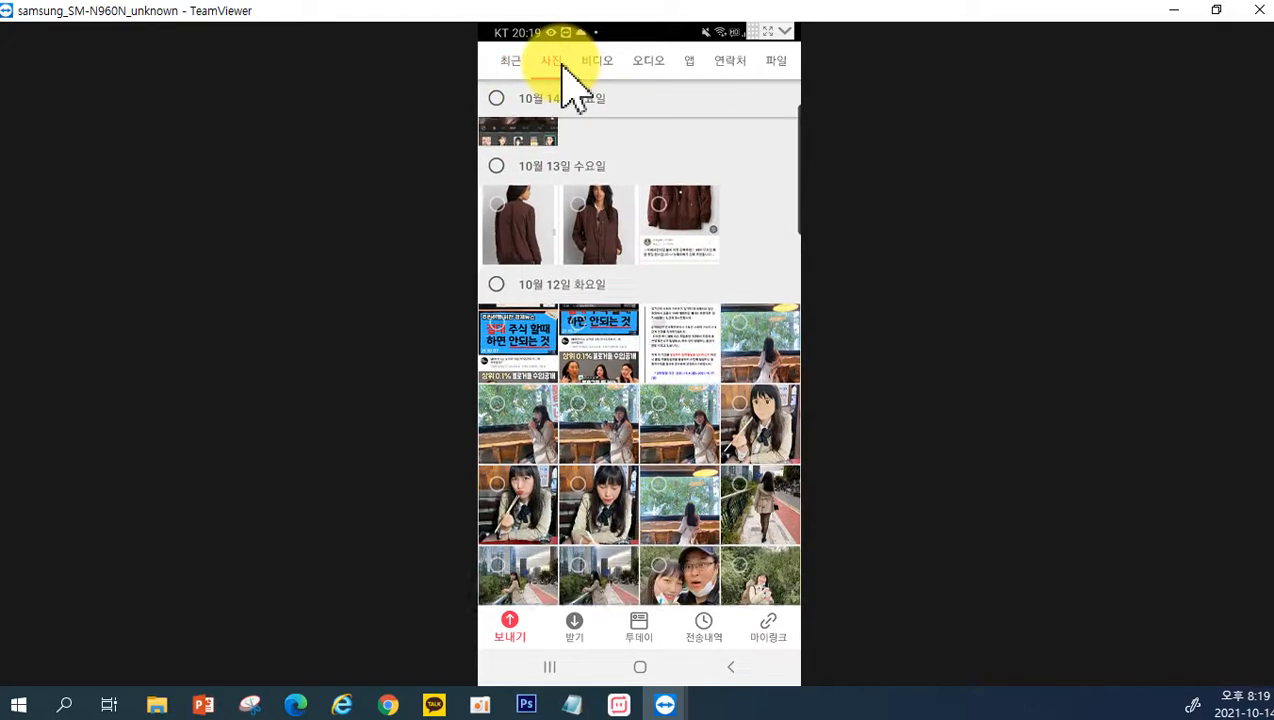
pyautogui.scroll(-10, 563, 72)
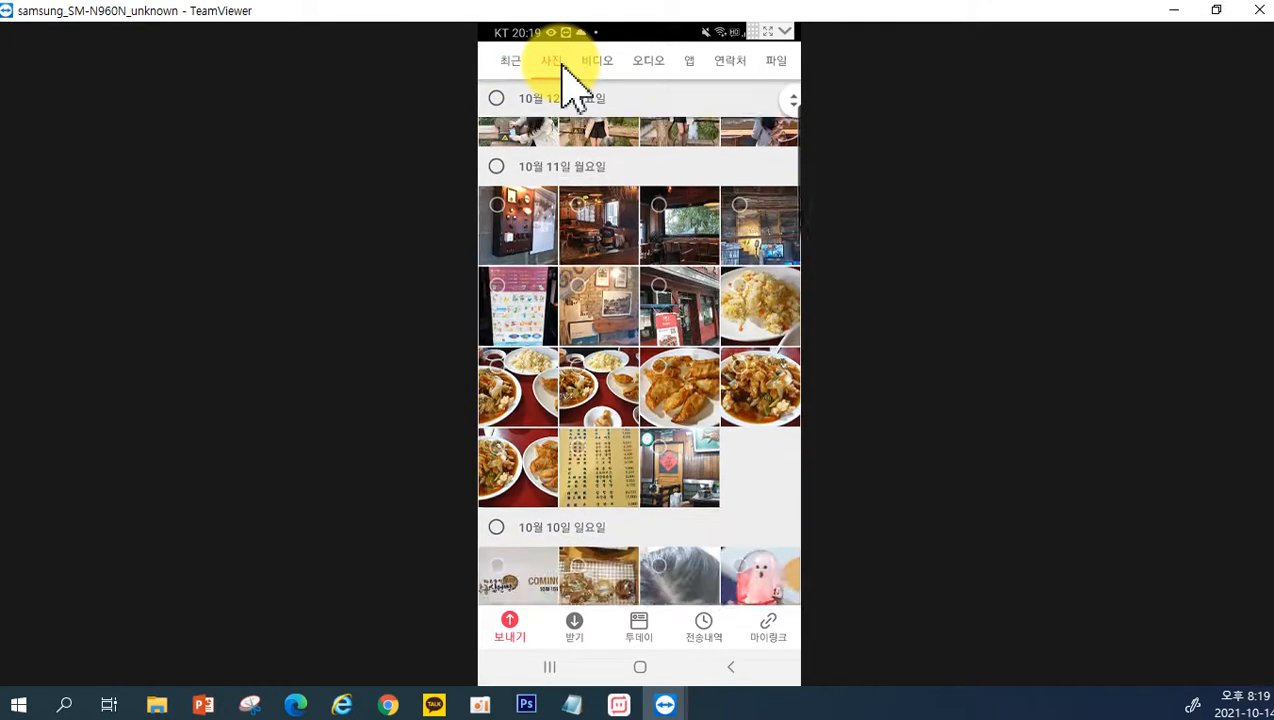
pyautogui.scroll(-5, 563, 72)
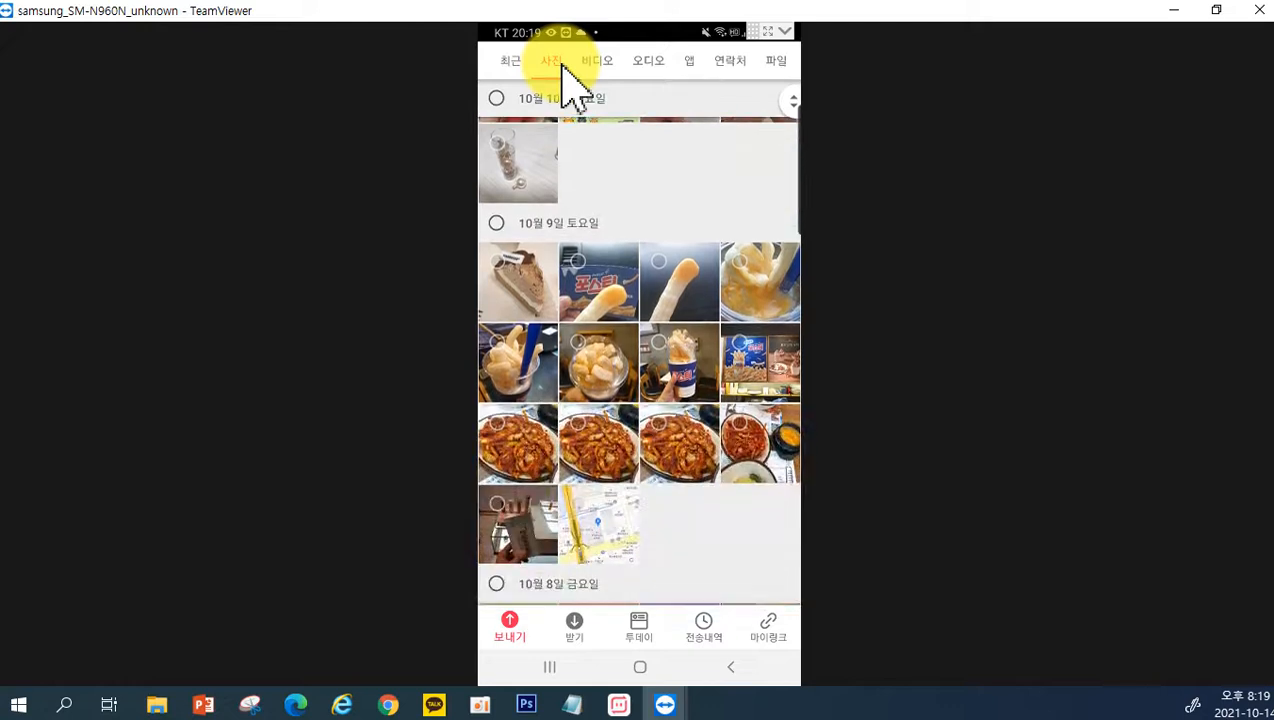
pyautogui.scroll(-1, 563, 72)
pyautogui.scroll(1, 563, 72)
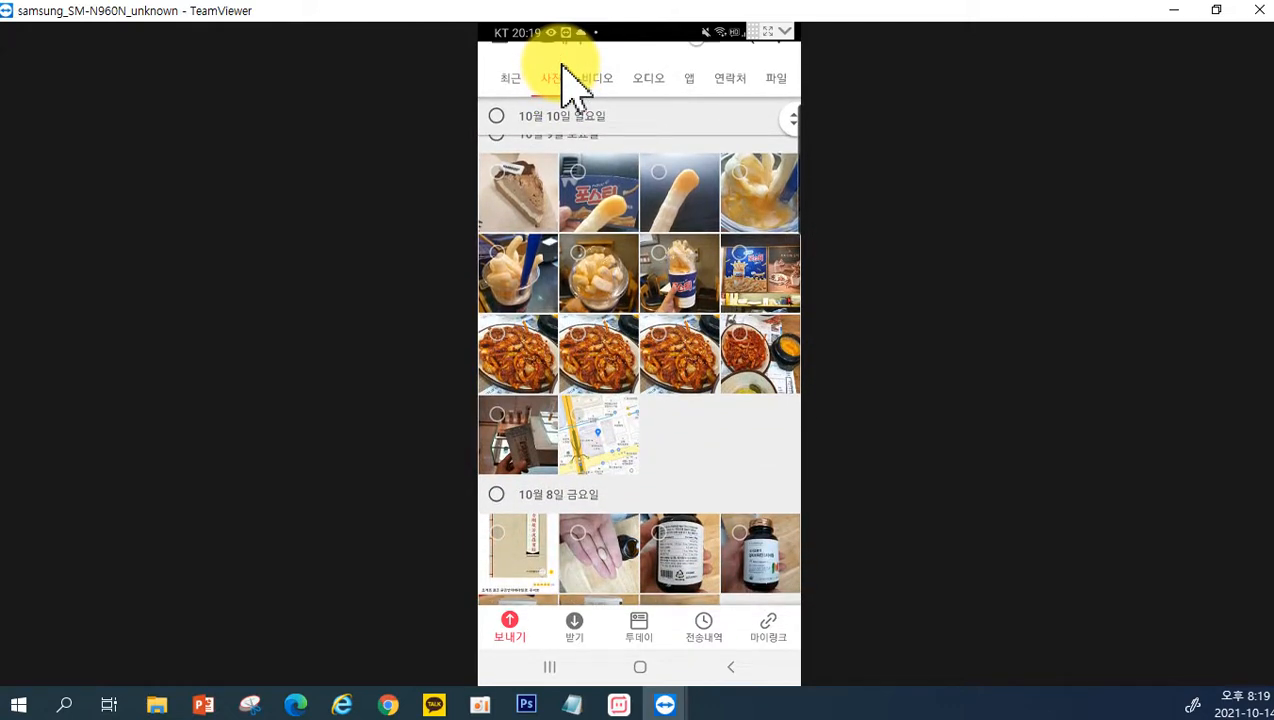
pyautogui.scroll(1, 563, 72)
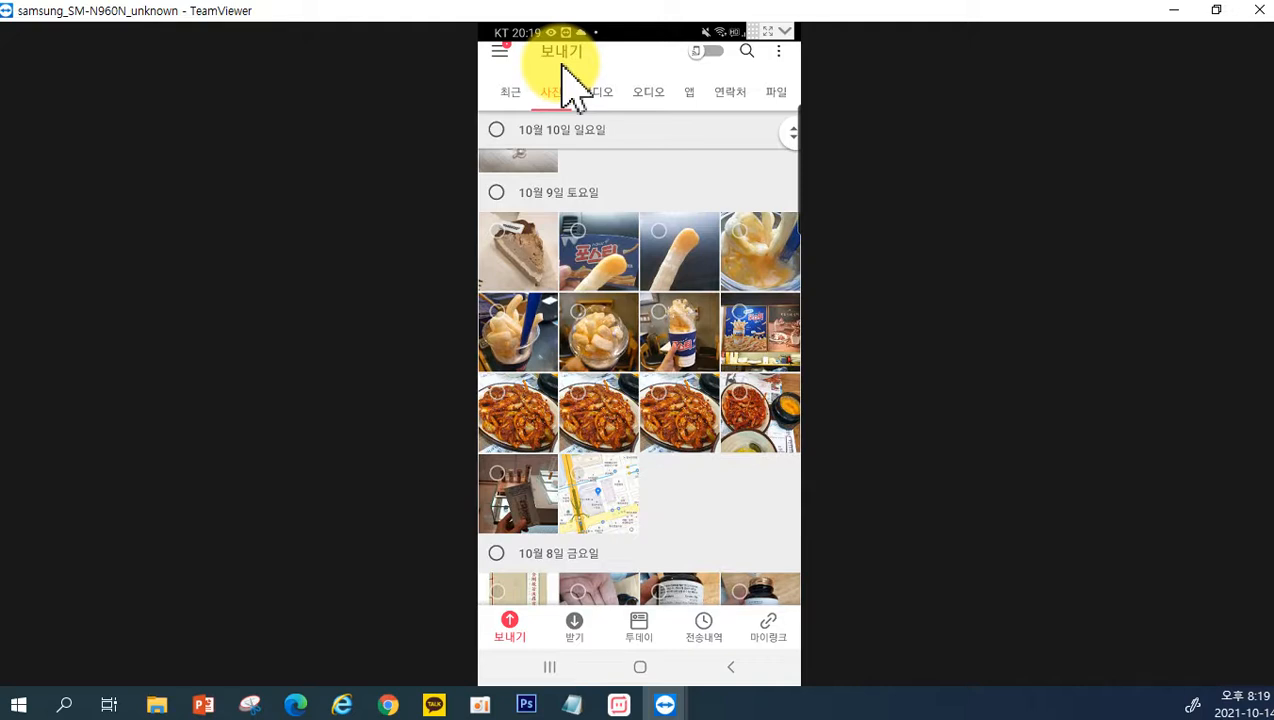
pyautogui.scroll(-3, 563, 72)
pyautogui.scroll(2, 563, 72)
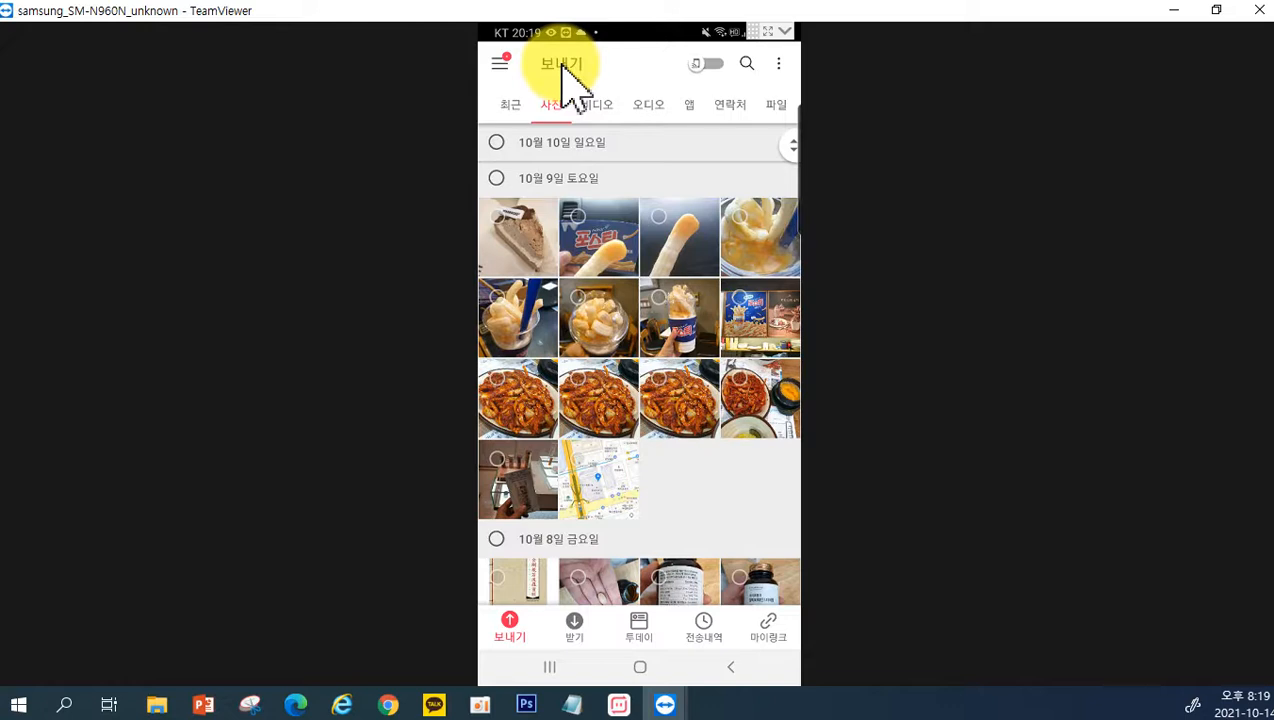
pyautogui.scroll(1, 563, 72)
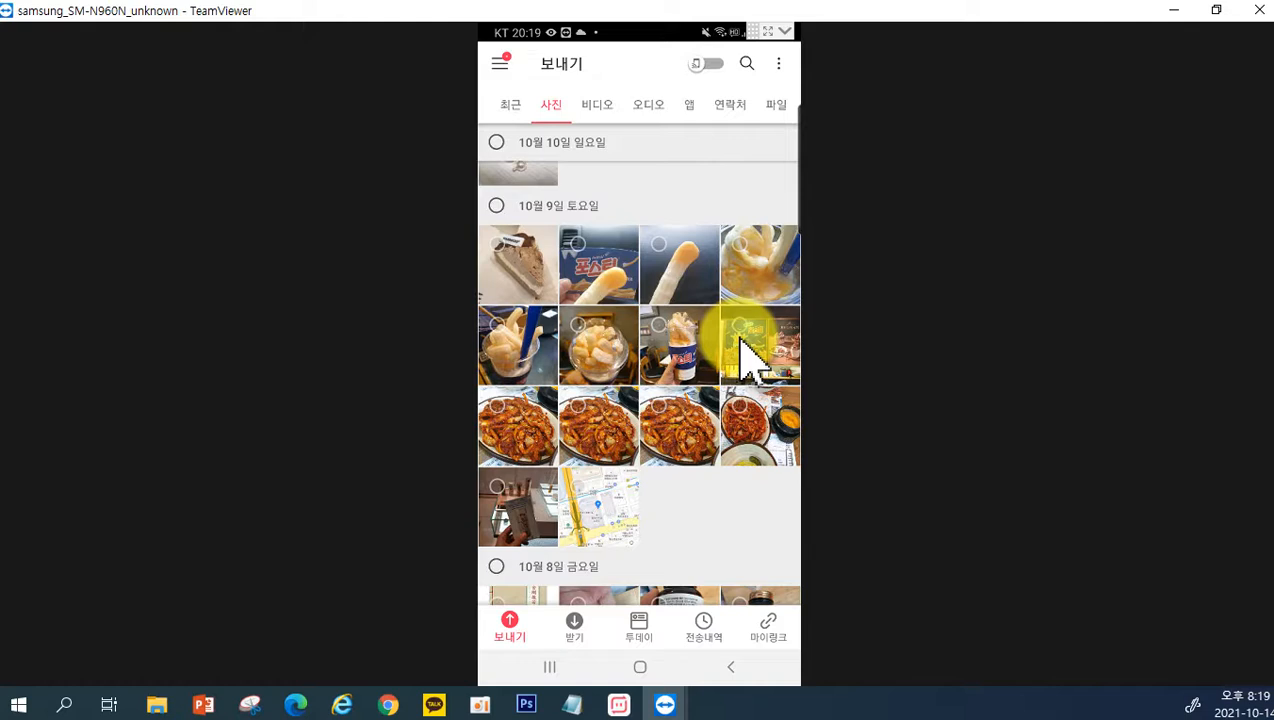
pyautogui.moveTo(740, 340); pyautogui.dragTo(712, 500)
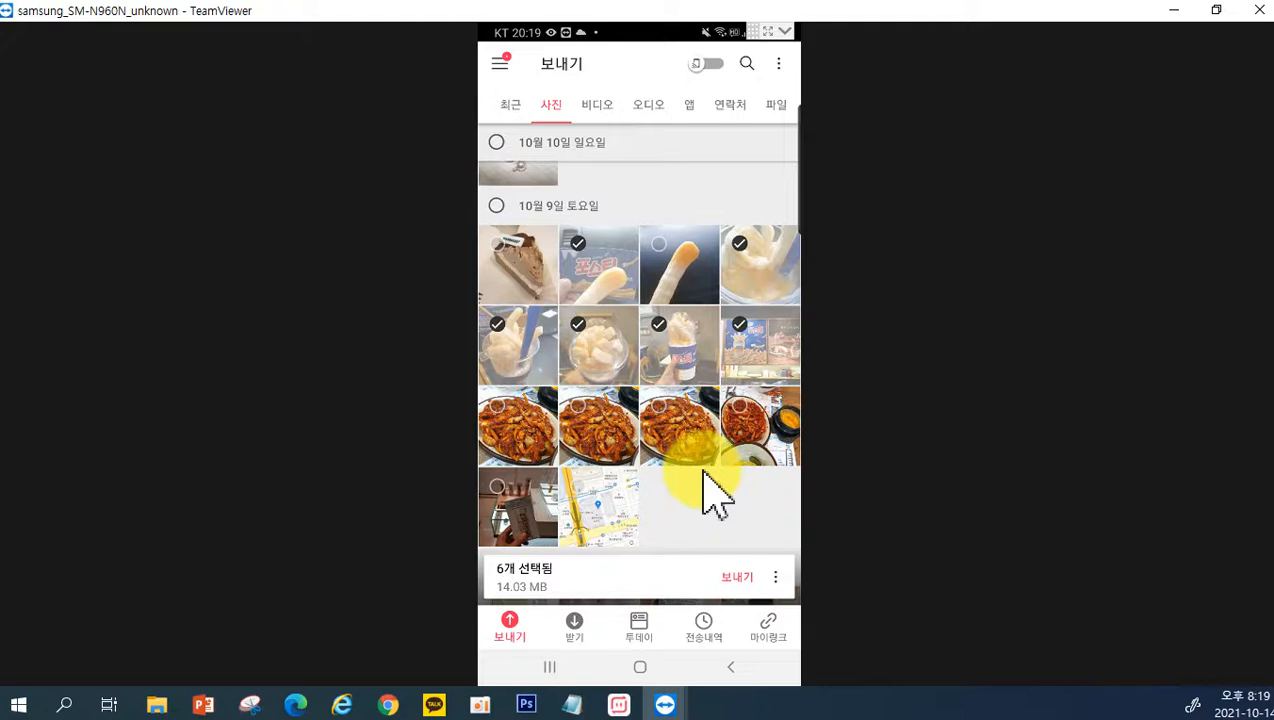
pyautogui.click(737, 580)
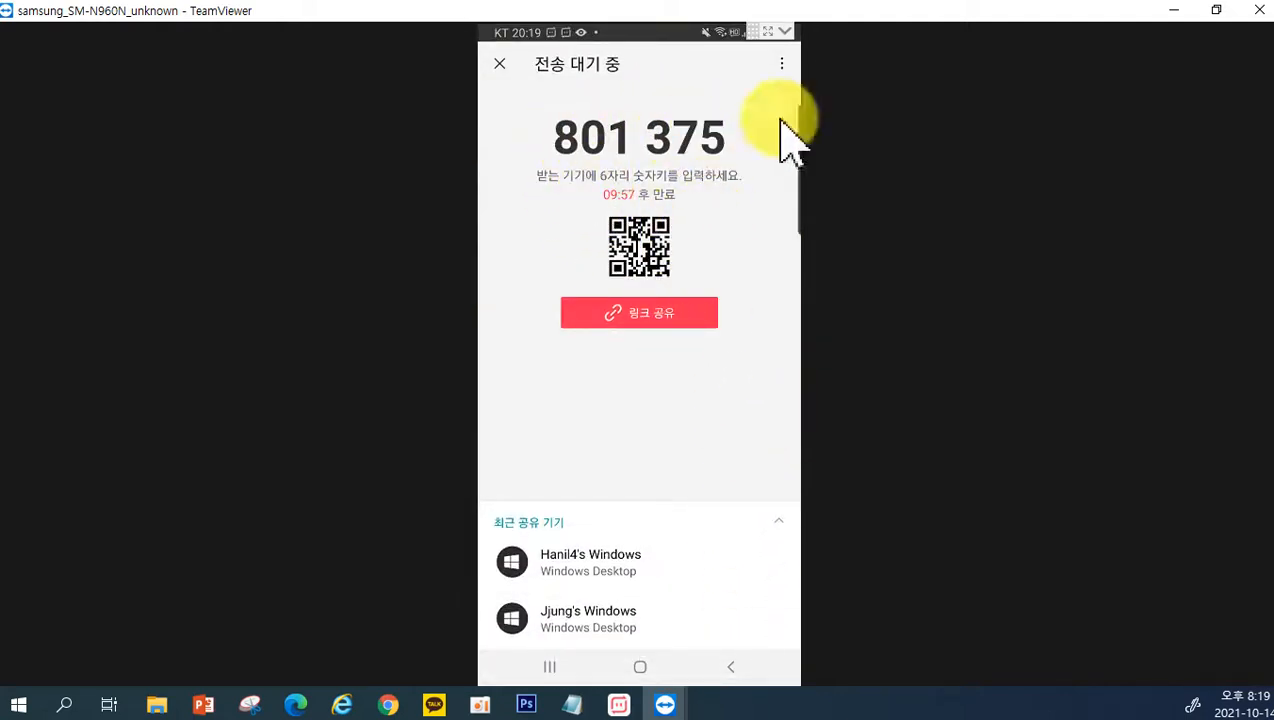
# Step: Place the phone screen beside the computer's Send Anywhere window and submit the six-digit transfer key shown on the phone to receive the files
pyautogui.moveTo(978, 12); pyautogui.dragTo(949, 464)
pyautogui.click(1174, 11)
pyautogui.moveTo(690, 456); pyautogui.dragTo(1108, 84)
pyautogui.click(338, 520)
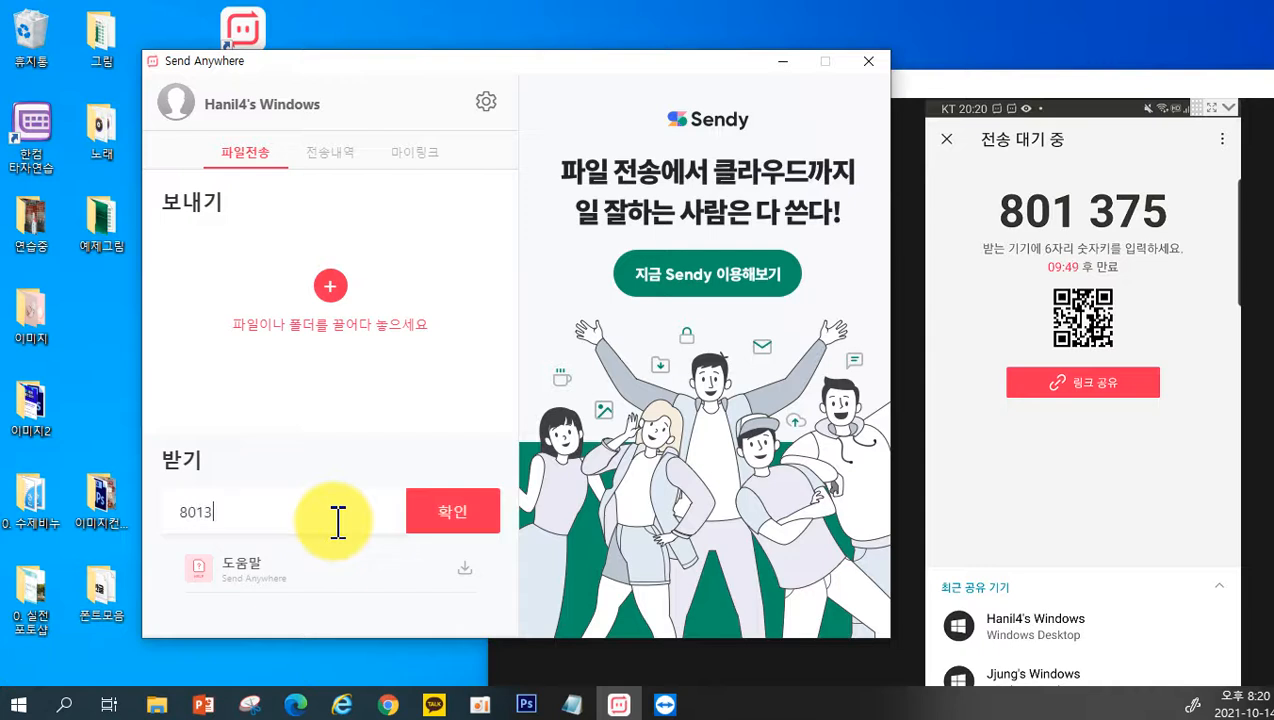
pyautogui.click(449, 515)
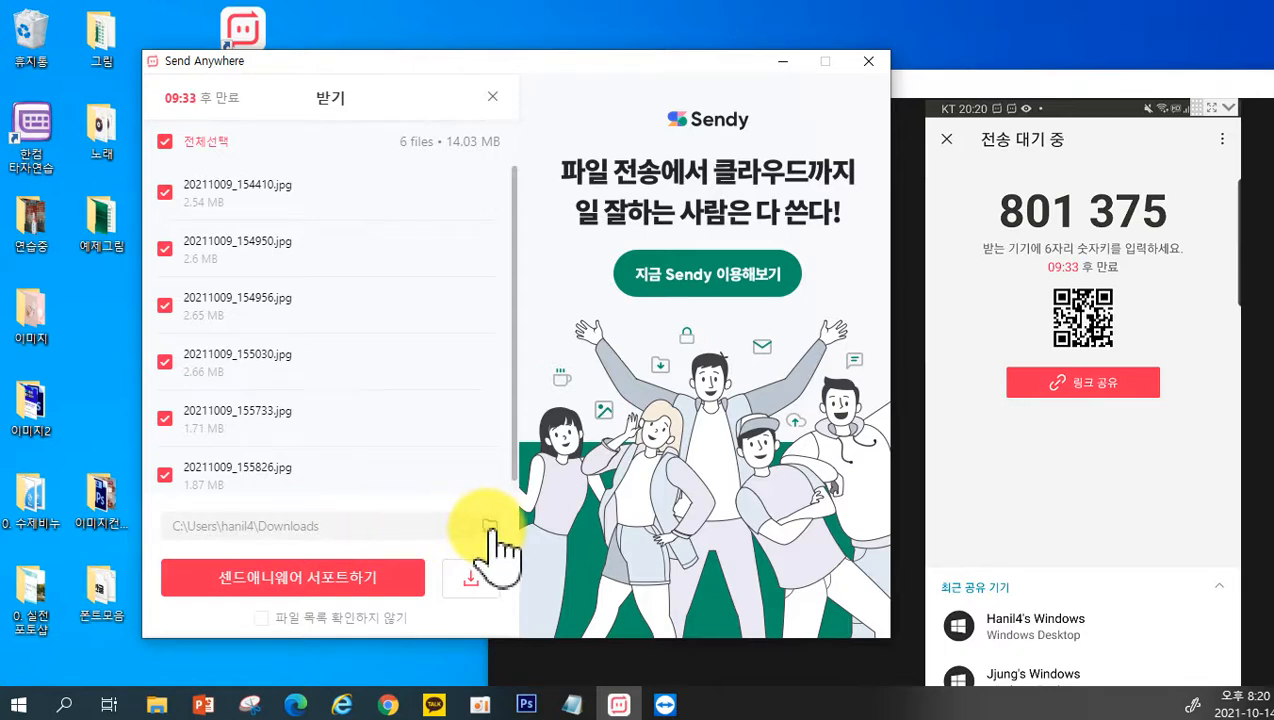
# Step: Download the six received photos into a new desktop folder named 포스틱
pyautogui.click(489, 526)
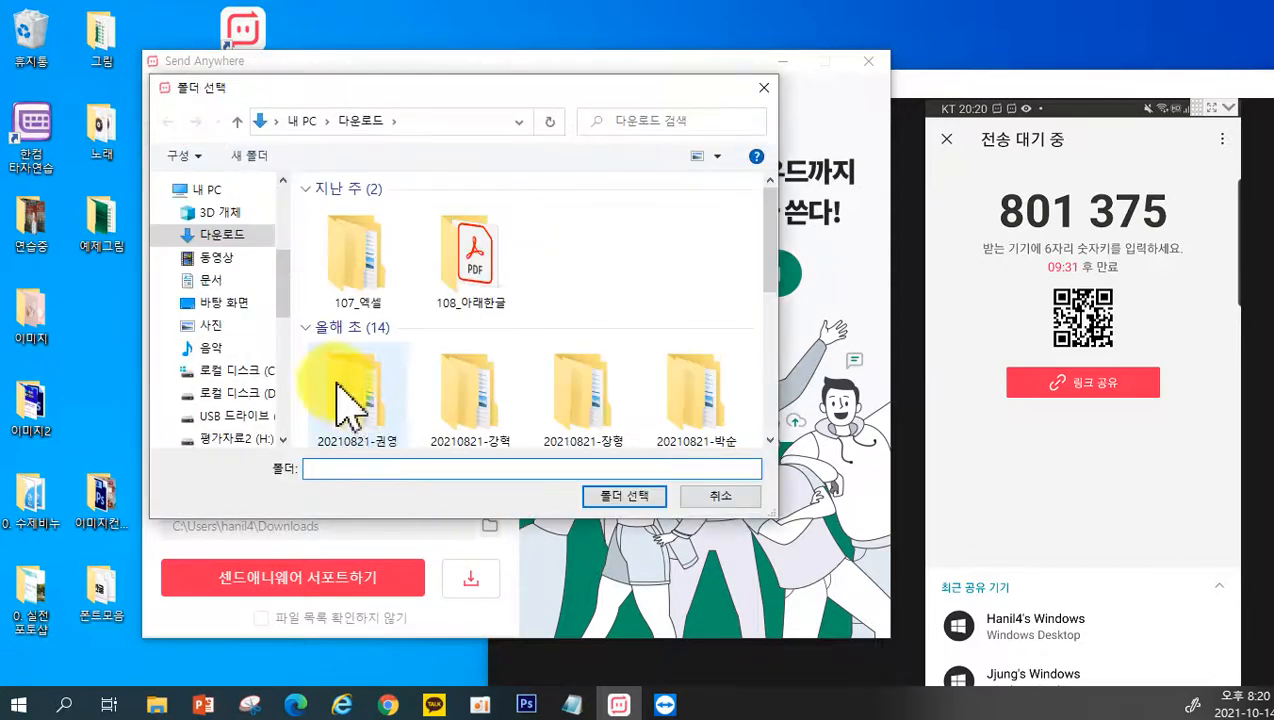
pyautogui.click(254, 304)
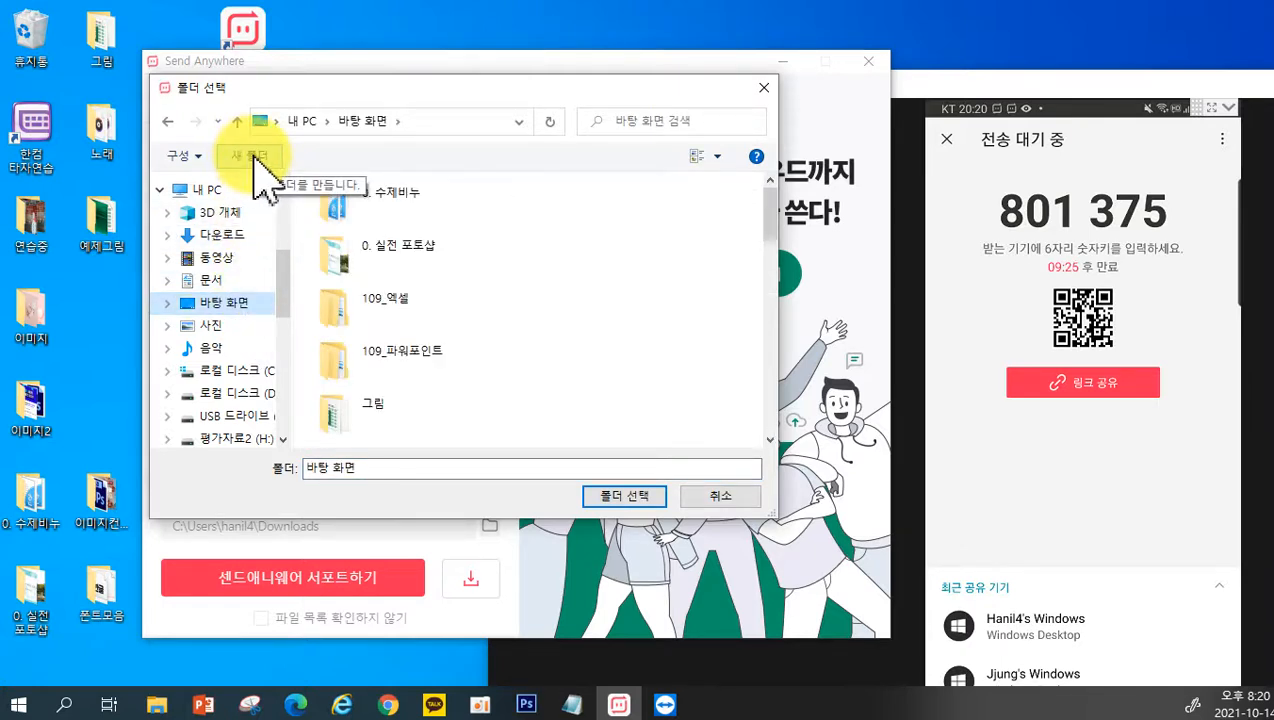
pyautogui.click(255, 158)
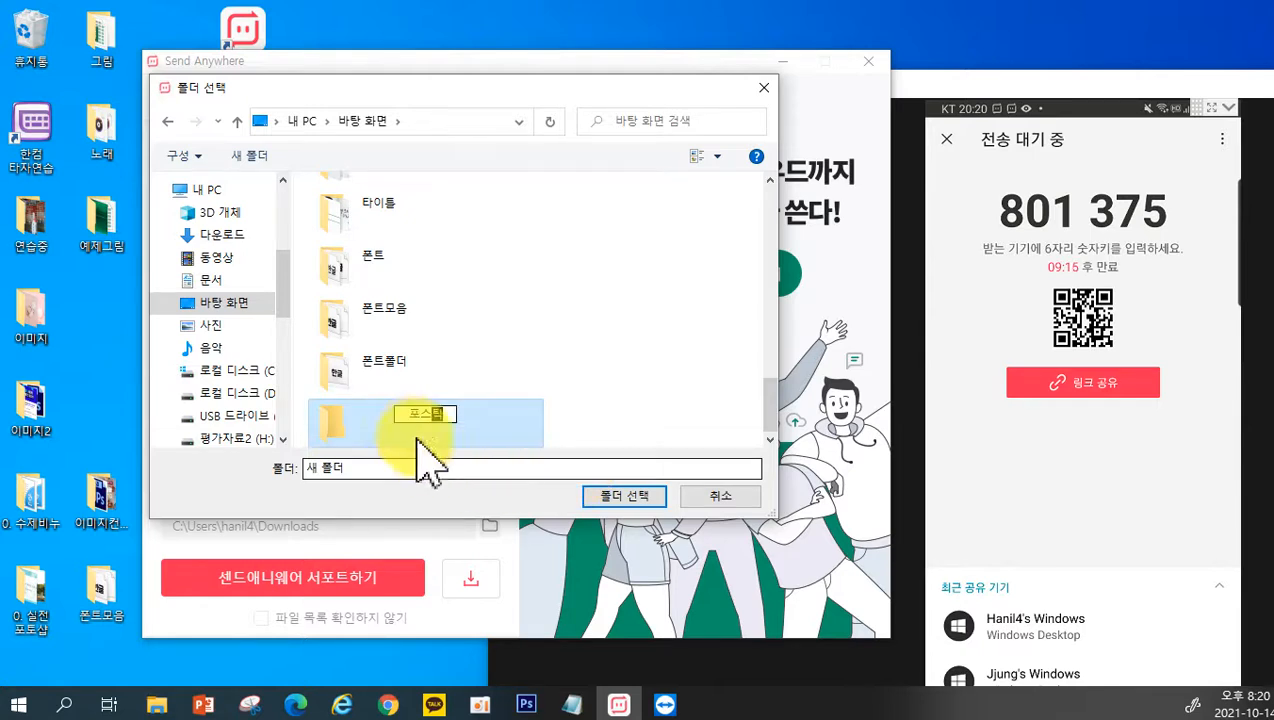
pyautogui.press('Return')
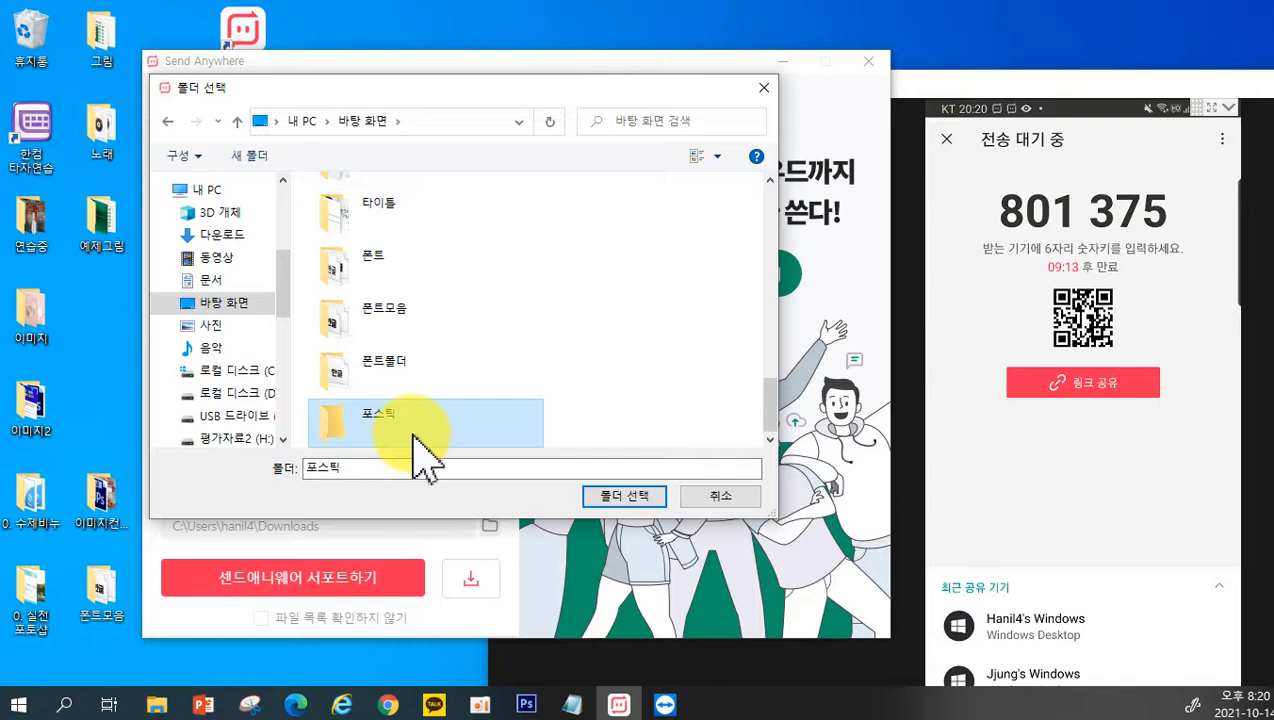
pyautogui.doubleClick(414, 438)
pyautogui.click(622, 497)
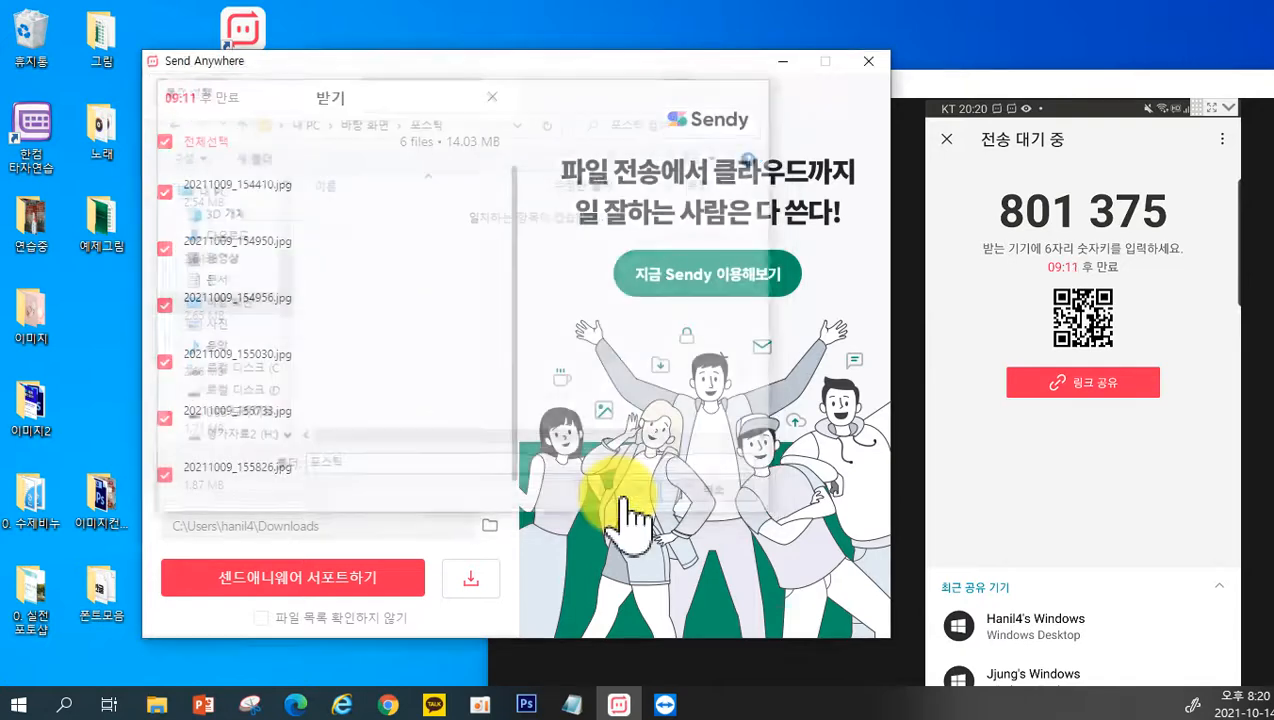
pyautogui.click(484, 588)
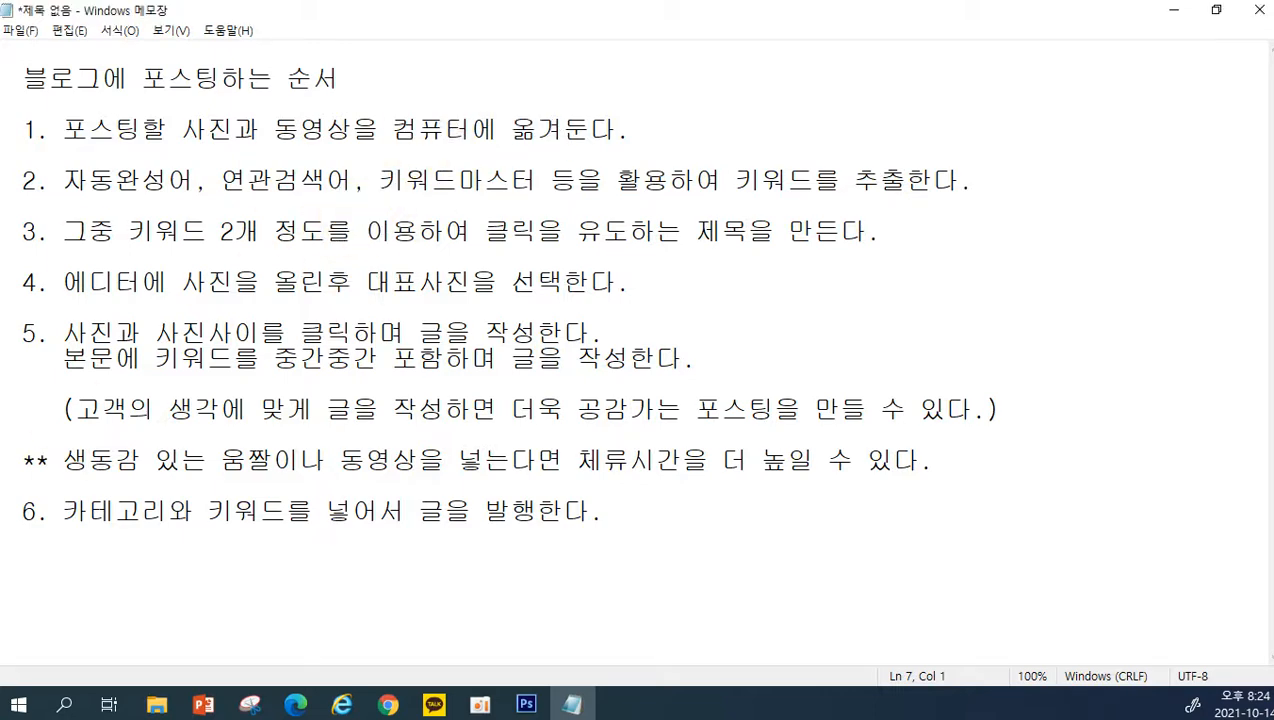
# Step: Minimize the notes, move the 포스틱 folder to an empty spot on the desktop and open it
pyautogui.click(1173, 12)
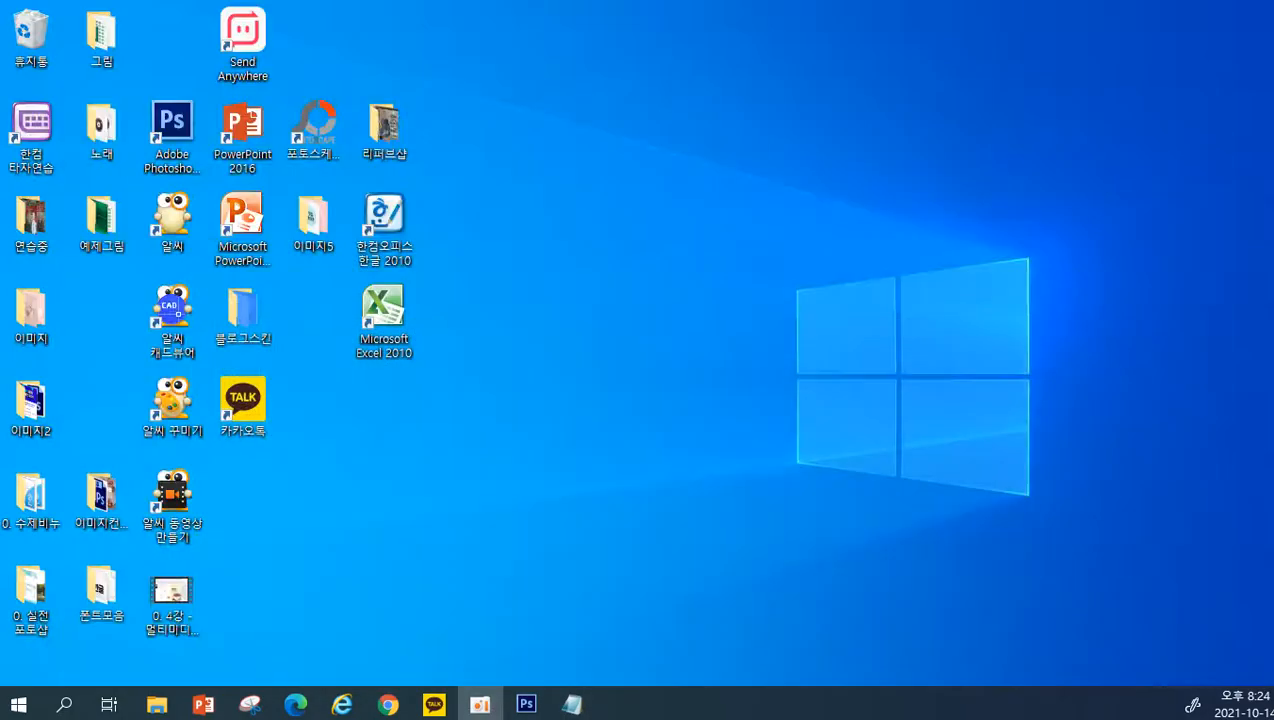
pyautogui.moveTo(101, 580); pyautogui.dragTo(336, 510)
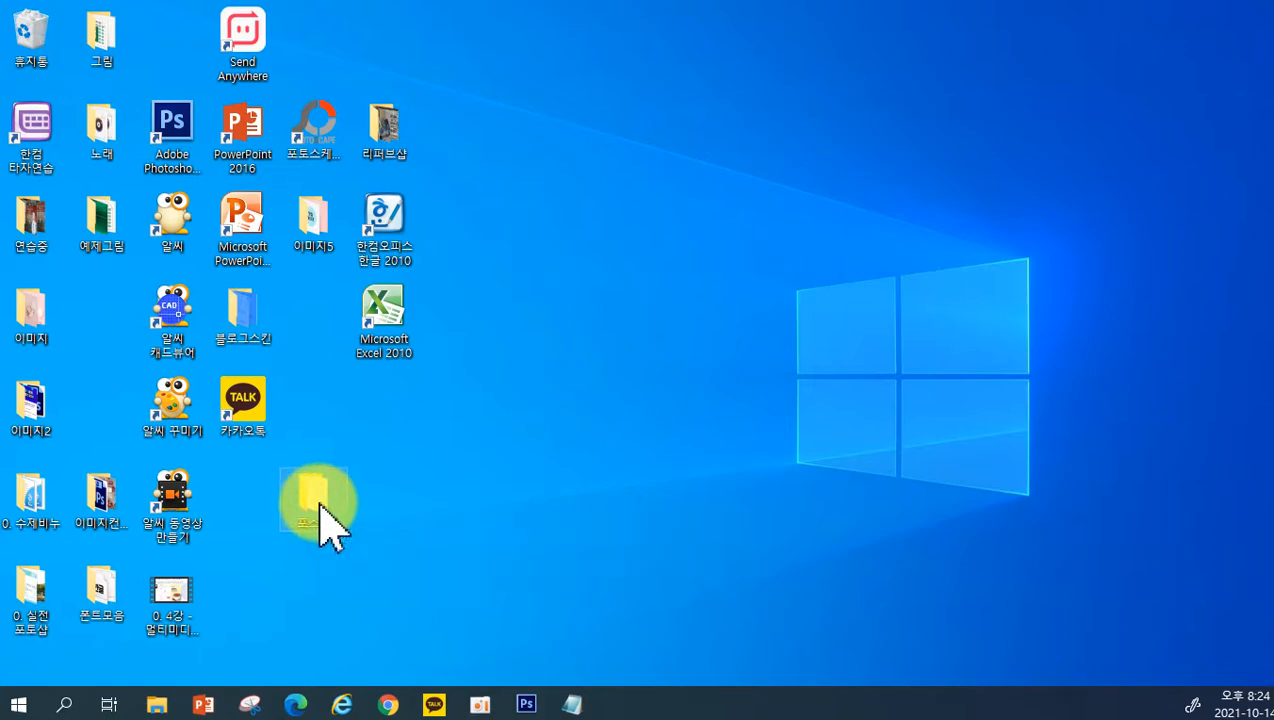
pyautogui.doubleClick(321, 506)
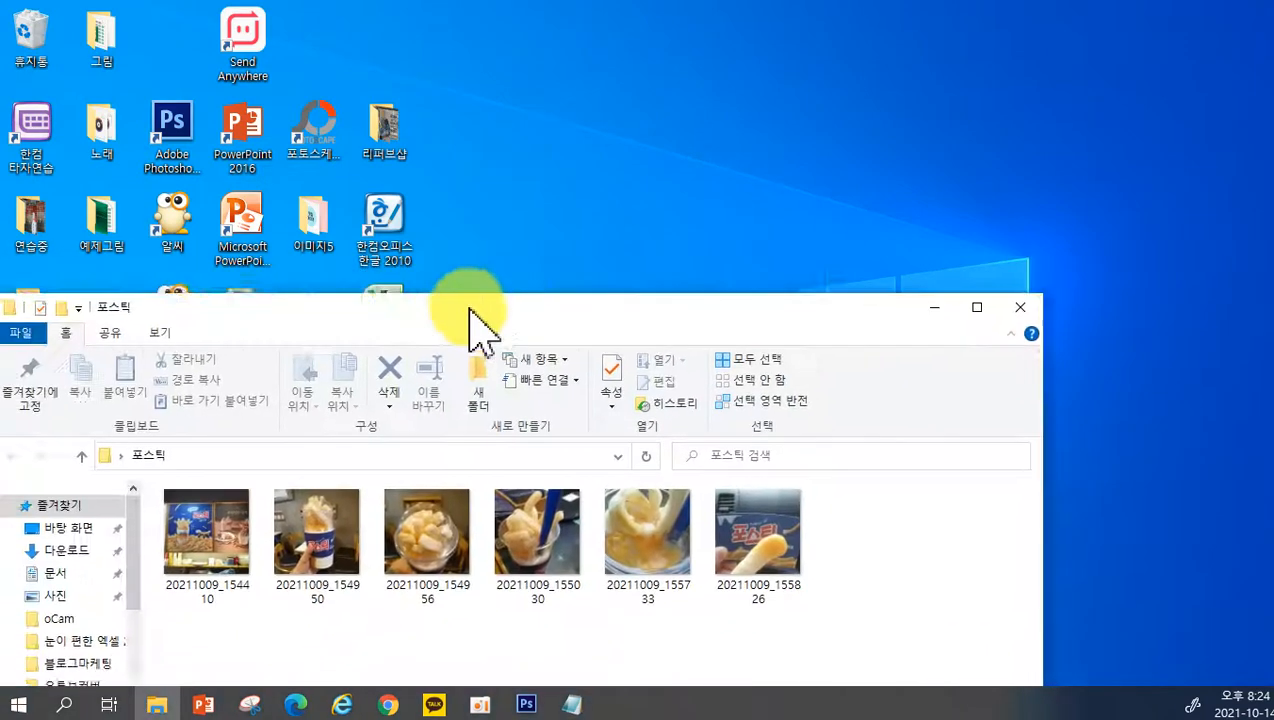
pyautogui.moveTo(469, 313); pyautogui.dragTo(648, 176)
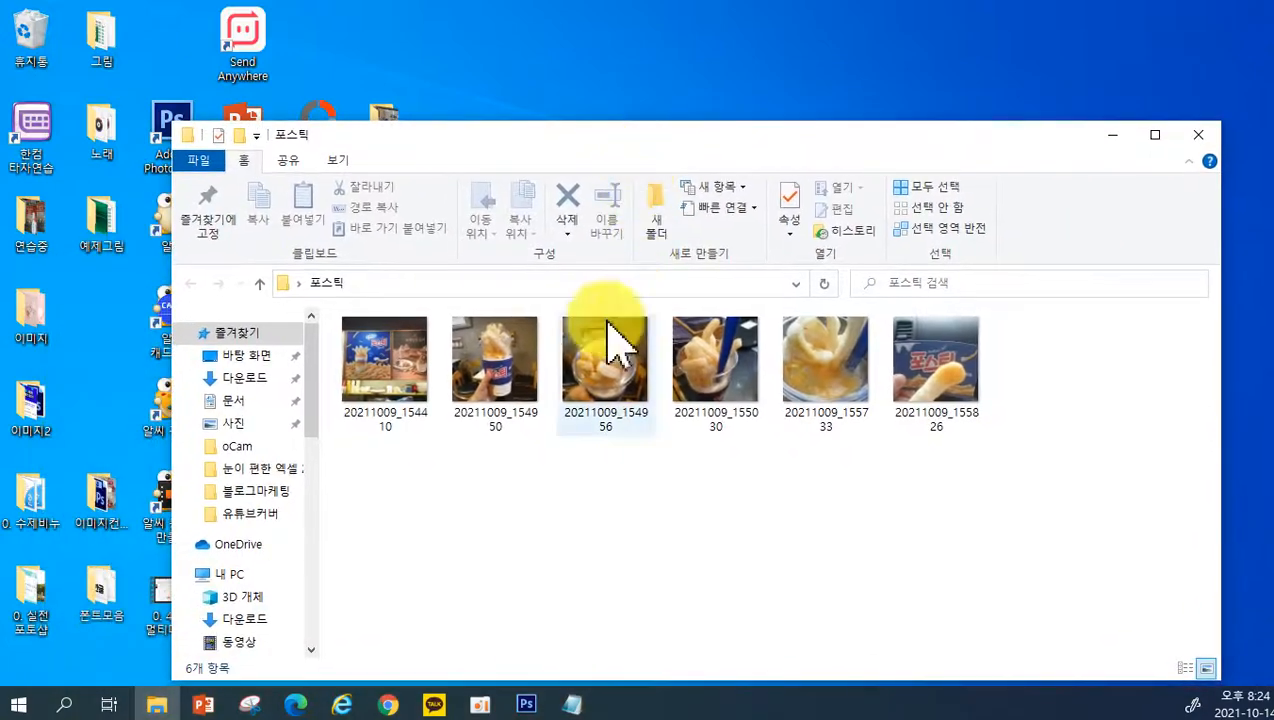
# Step: View the photo 20211009_154410 at larger size and close the image viewer
pyautogui.click(407, 388)
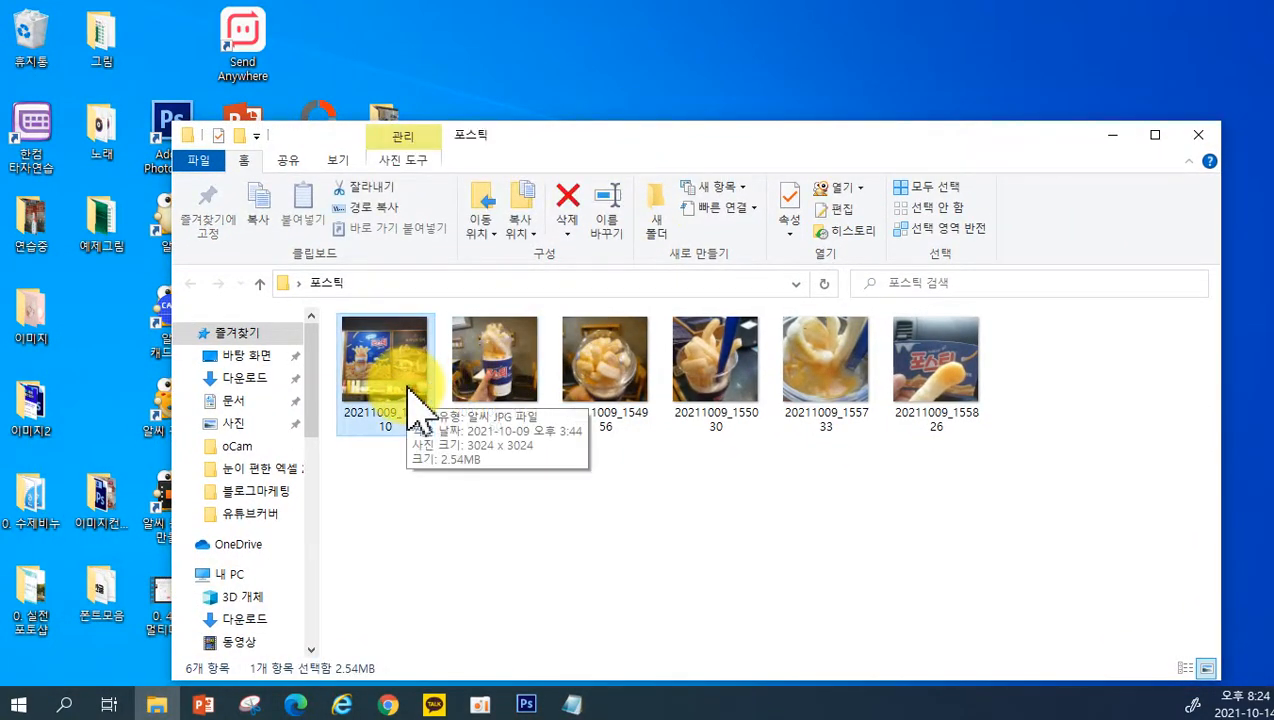
pyautogui.doubleClick(412, 392)
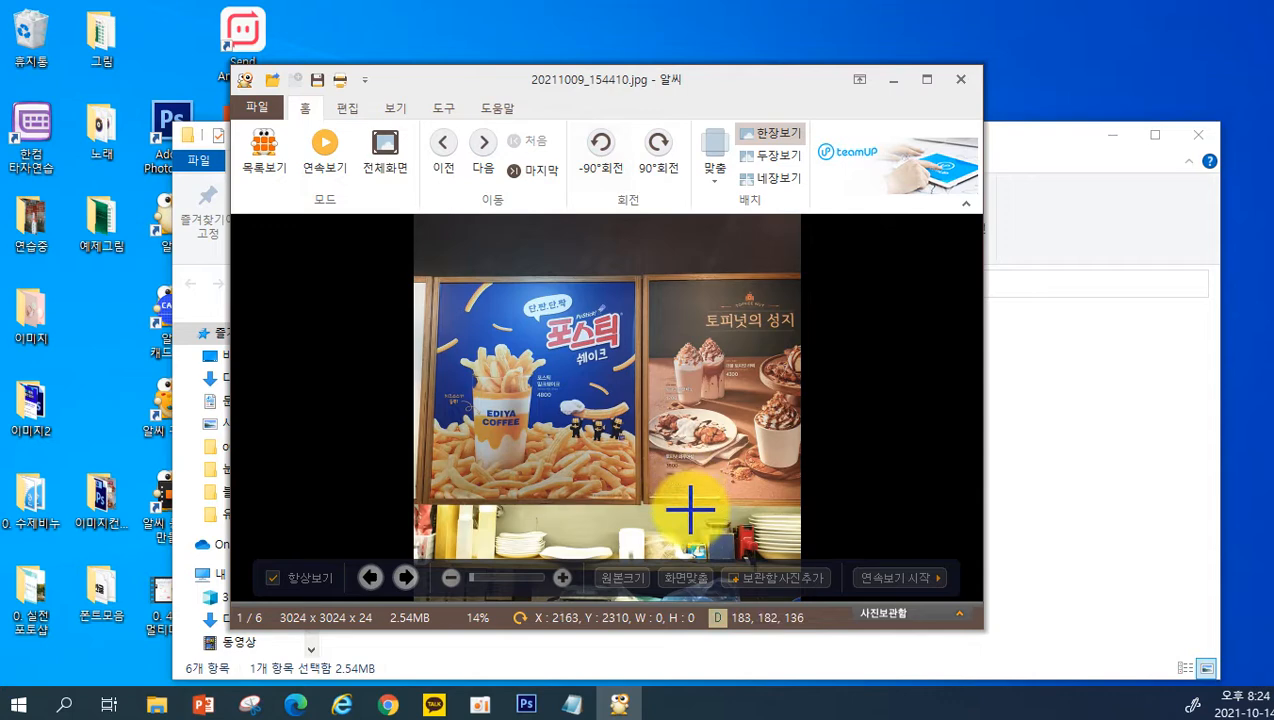
pyautogui.click(962, 80)
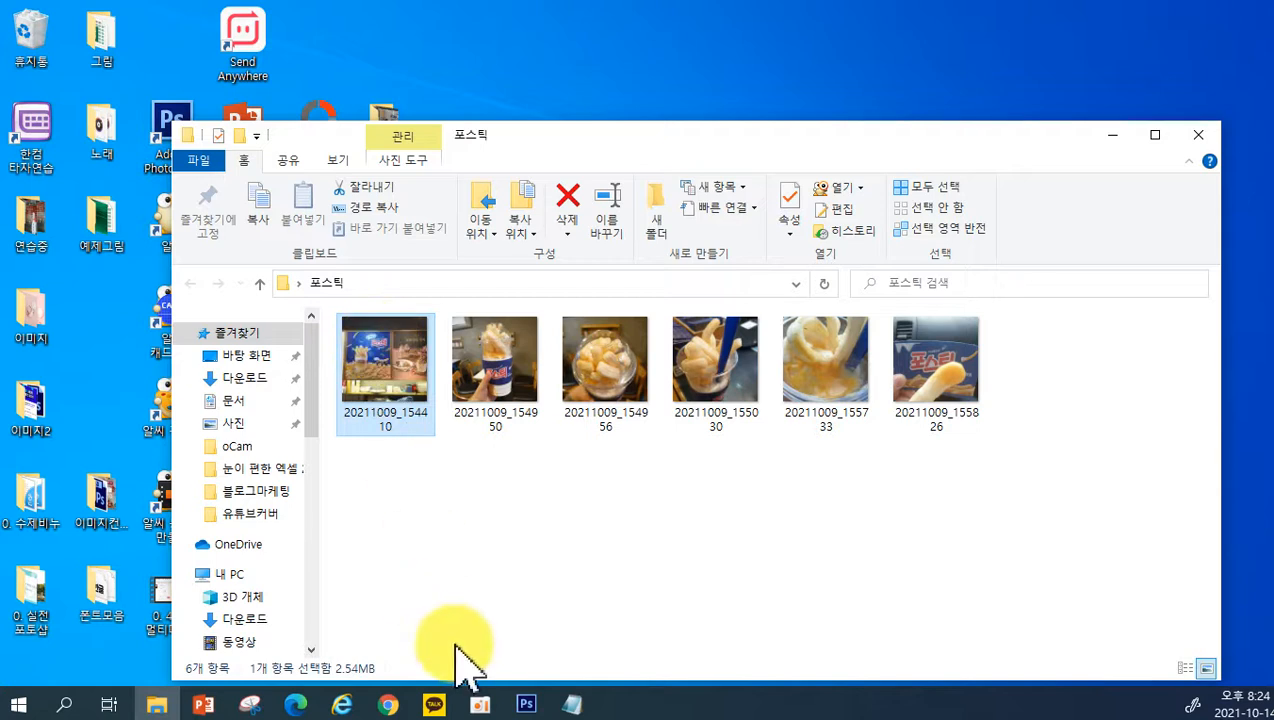
# Step: Open a maximized new Chrome window and go to the NAVER home page
pyautogui.click(386, 713)
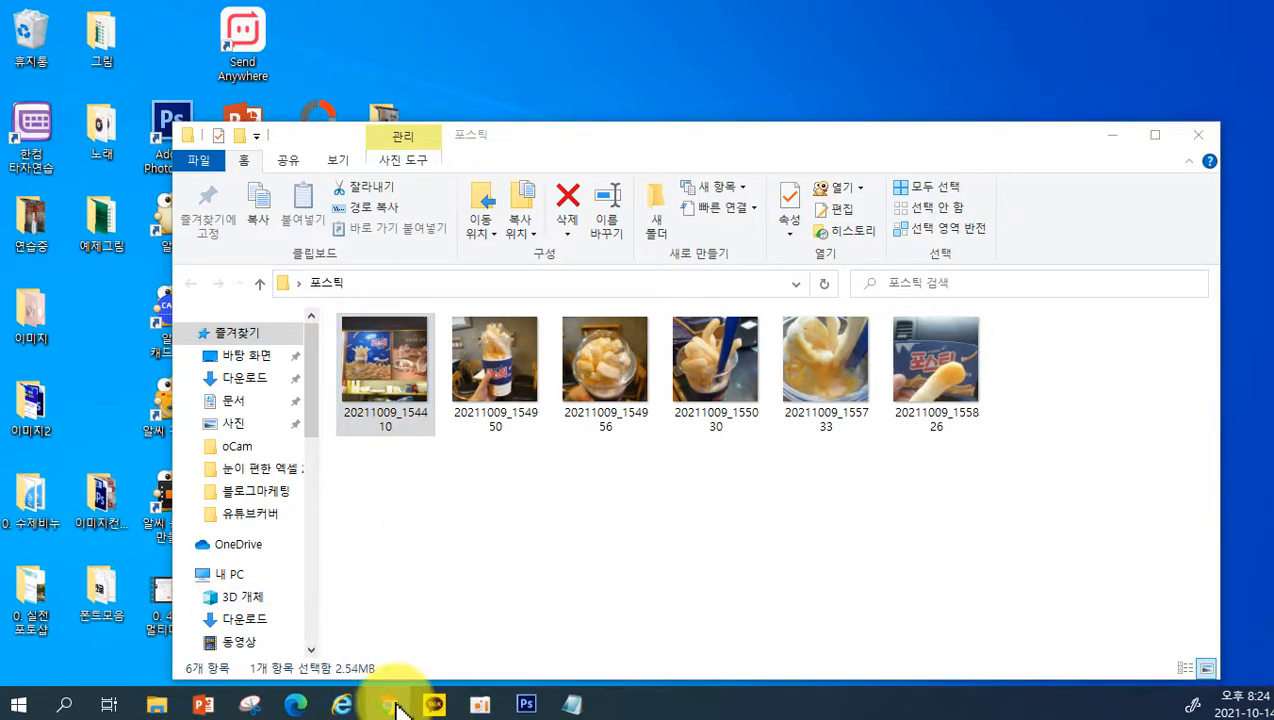
pyautogui.rightClick(398, 708)
pyautogui.click(366, 604)
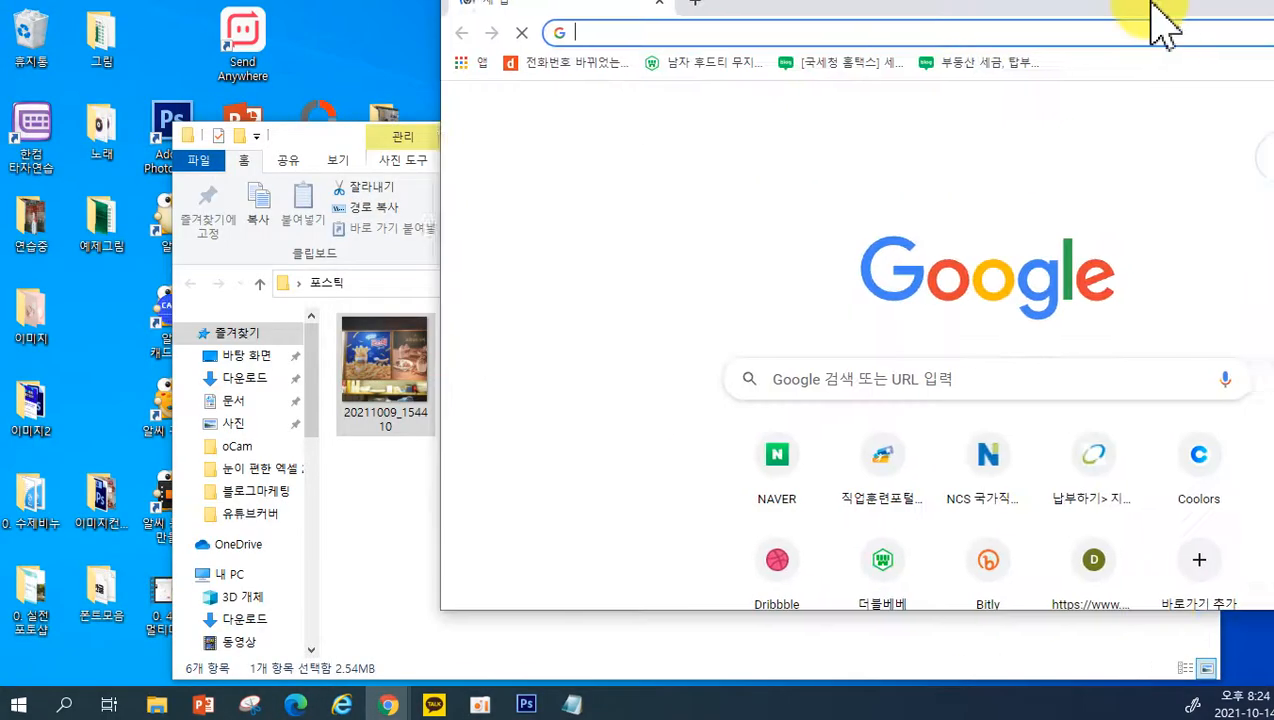
pyautogui.doubleClick(1166, 28)
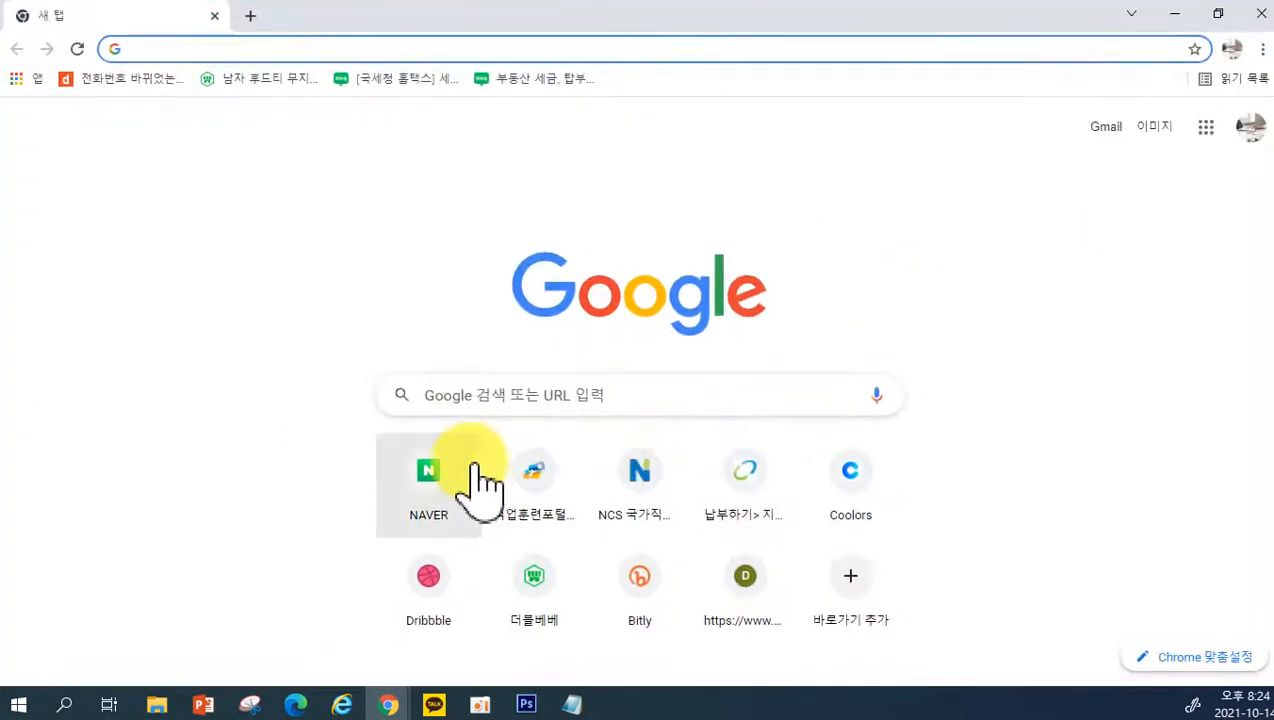
pyautogui.click(437, 478)
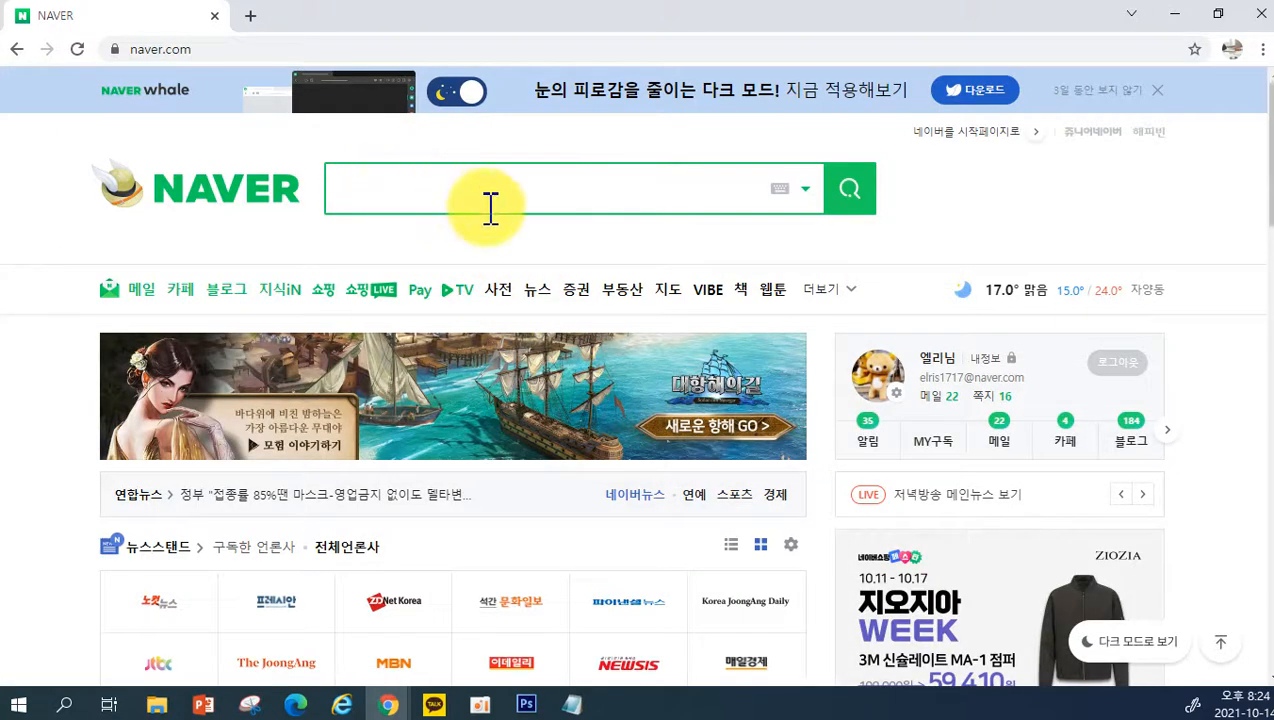
# Step: Enter 포스틱 in the NAVER search box to bring up its autocomplete suggestions
pyautogui.write('포스')
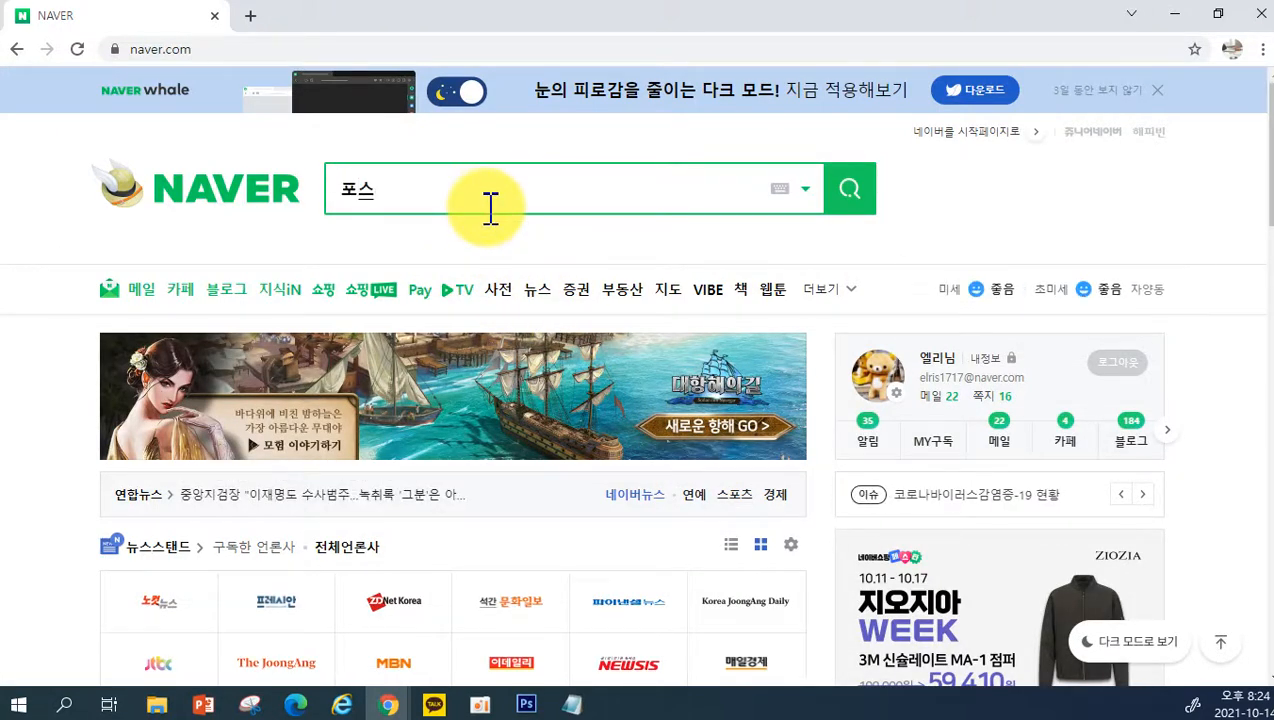
pyautogui.write('틱스')
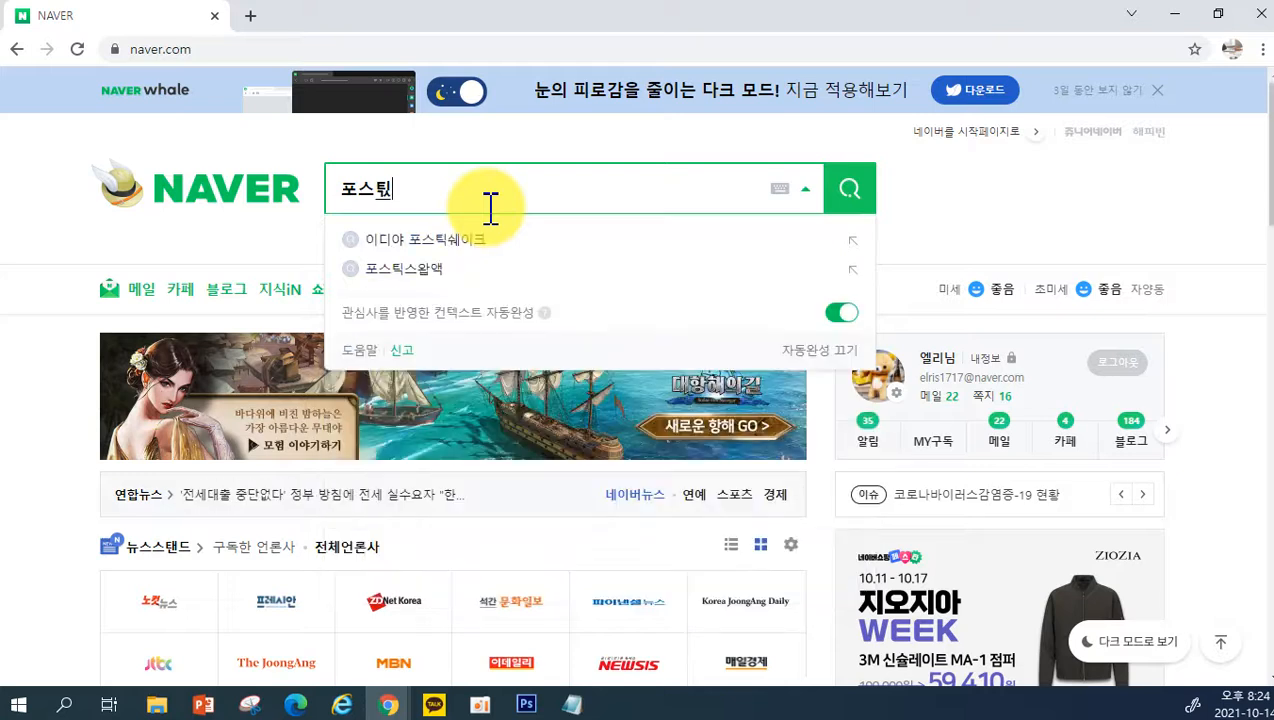
pyautogui.press('BackSpace')
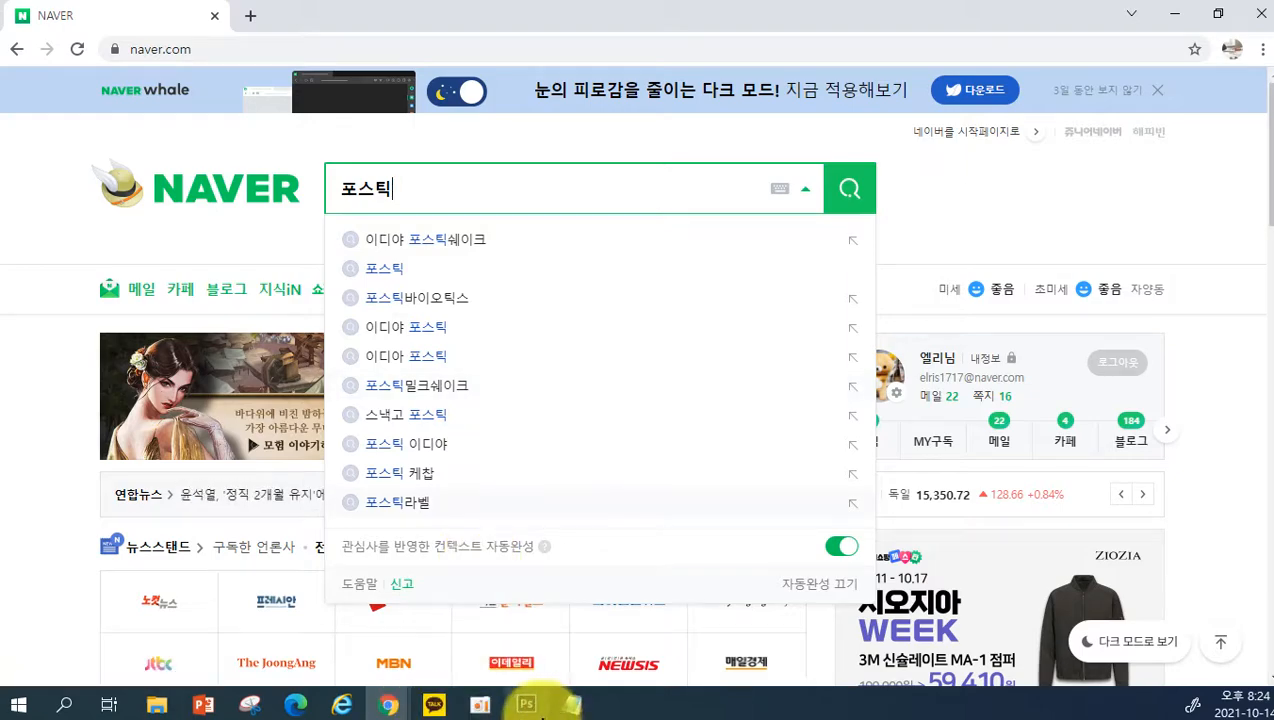
# Step: Switch to the Notepad notes, place the window beside the suggestions, and add blank lines below item 6 for a keyword list
pyautogui.click(576, 707)
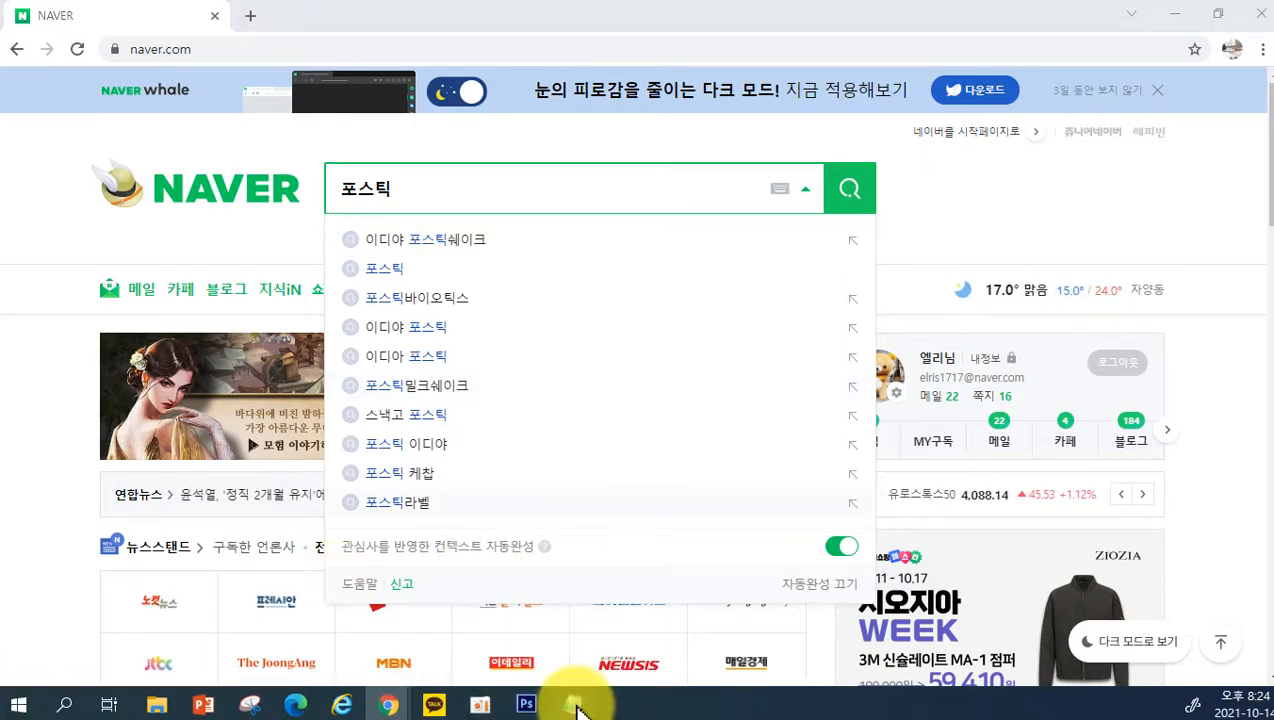
pyautogui.moveTo(549, 15); pyautogui.dragTo(930, 55)
pyautogui.click(1194, 617)
pyautogui.press('Return')
pyautogui.press('Return')
pyautogui.press('Return')
pyautogui.press('Return')
pyautogui.press('Return')
pyautogui.press('Return')
pyautogui.press('Return')
pyautogui.press('Return')
pyautogui.press('Return')
pyautogui.press('Return')
pyautogui.press('Return')
pyautogui.press('Return')
pyautogui.press('Return')
pyautogui.press('Return')
pyautogui.press('Return')
pyautogui.press('Return')
pyautogui.press('Return')
pyautogui.press('Return')
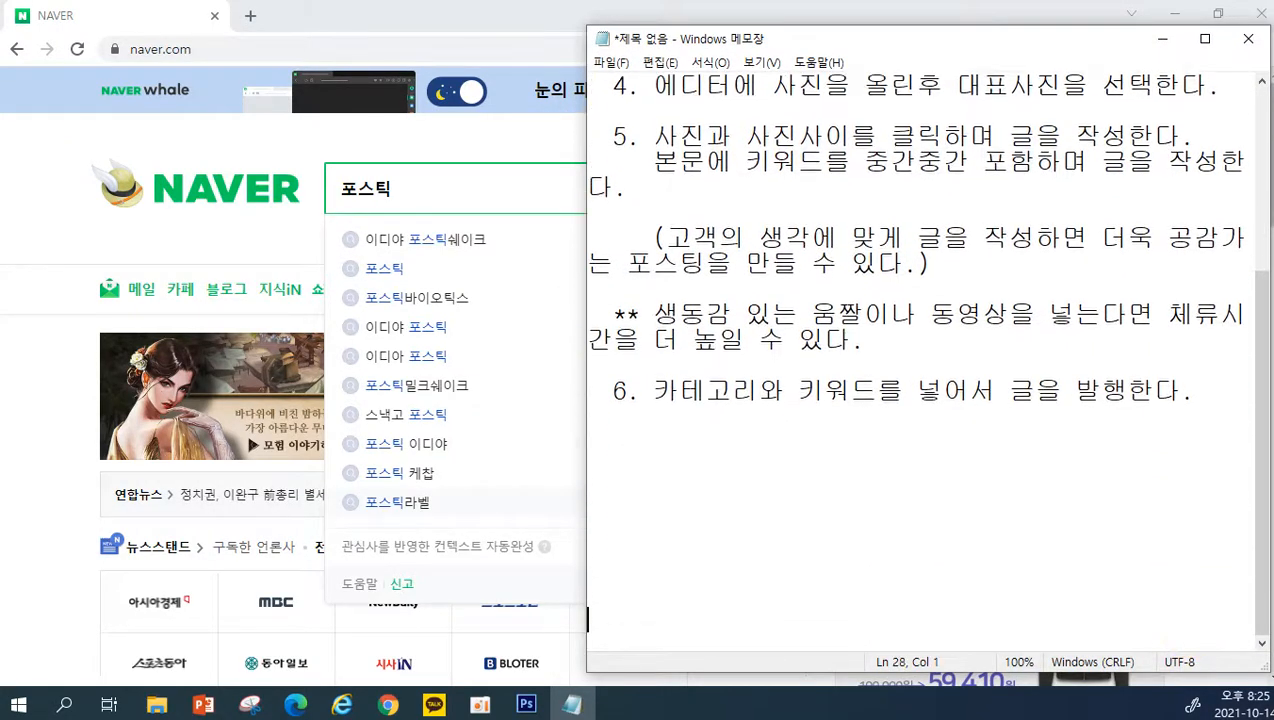
pyautogui.press('Return')
pyautogui.press('Return')
pyautogui.press('Return')
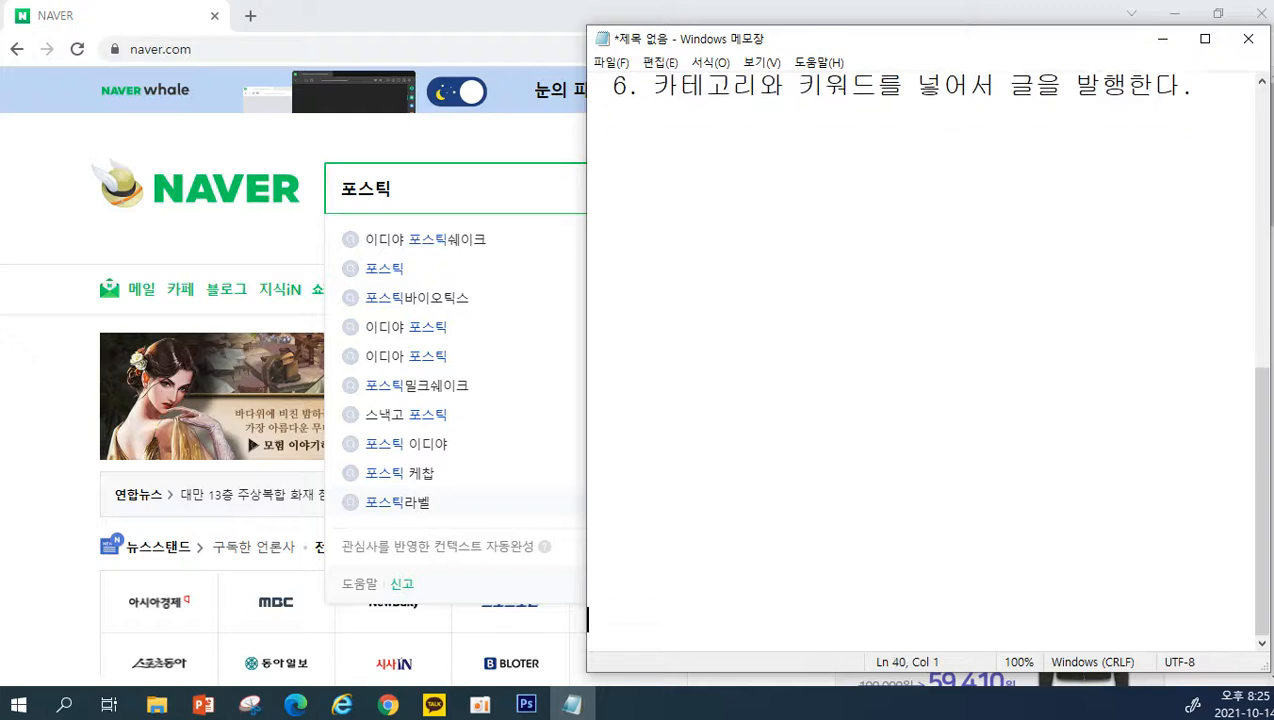
pyautogui.click(668, 230)
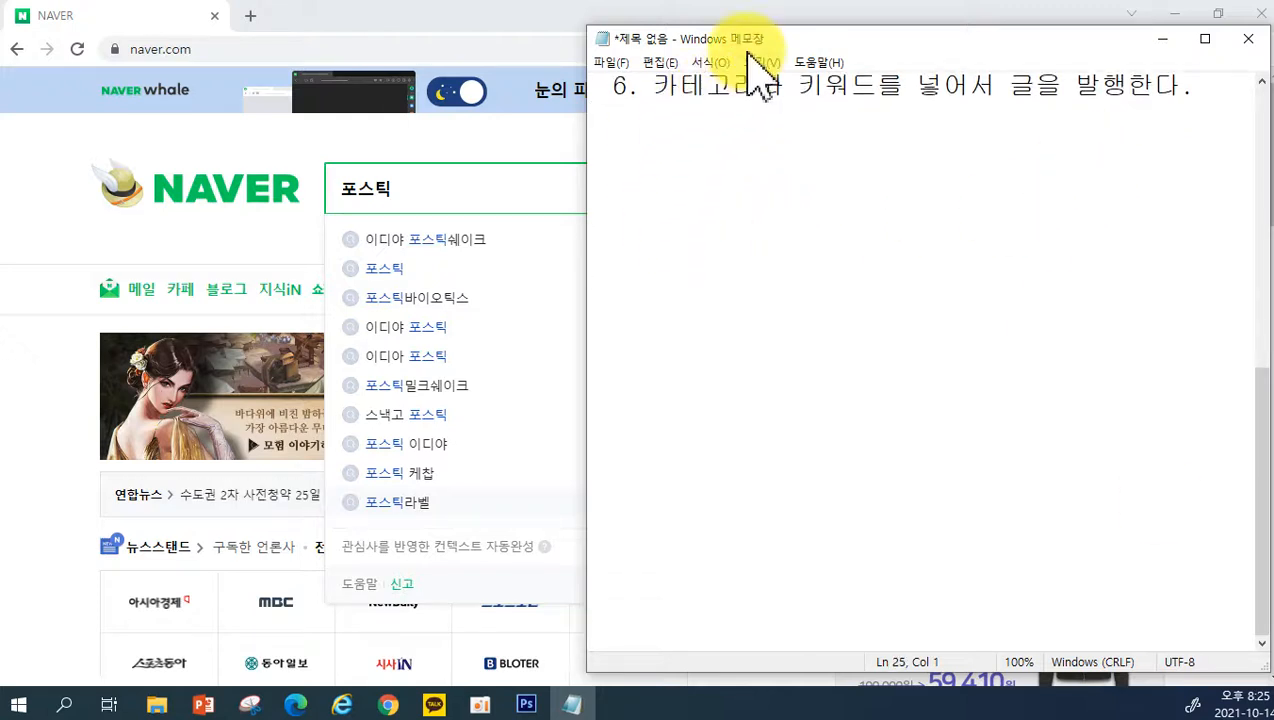
# Step: List the autocomplete keywords 이디야 포스틱쉐이크, 포스틱밀크쉐이크 and 포스틱 이디야 on separate lines in the notes
pyautogui.moveTo(754, 40); pyautogui.dragTo(842, 35)
pyautogui.write('디야 포스틱쉐이크')
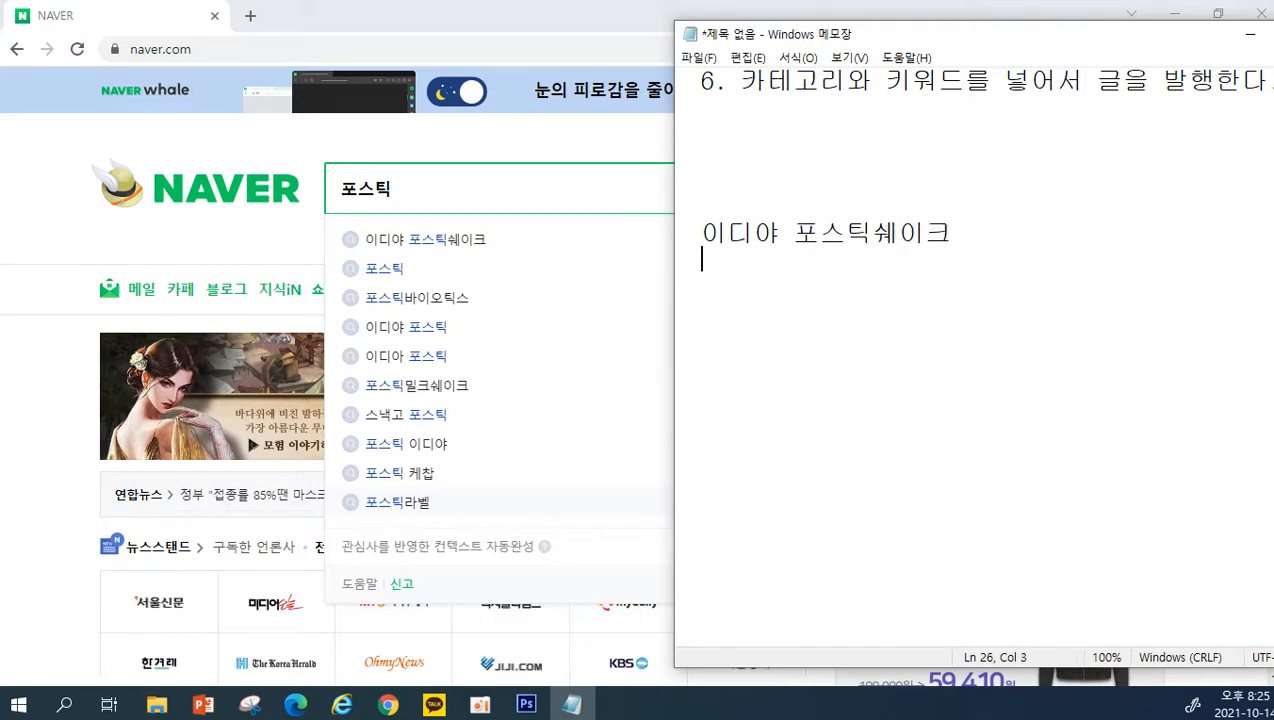
pyautogui.write('  이ㅣ얏')
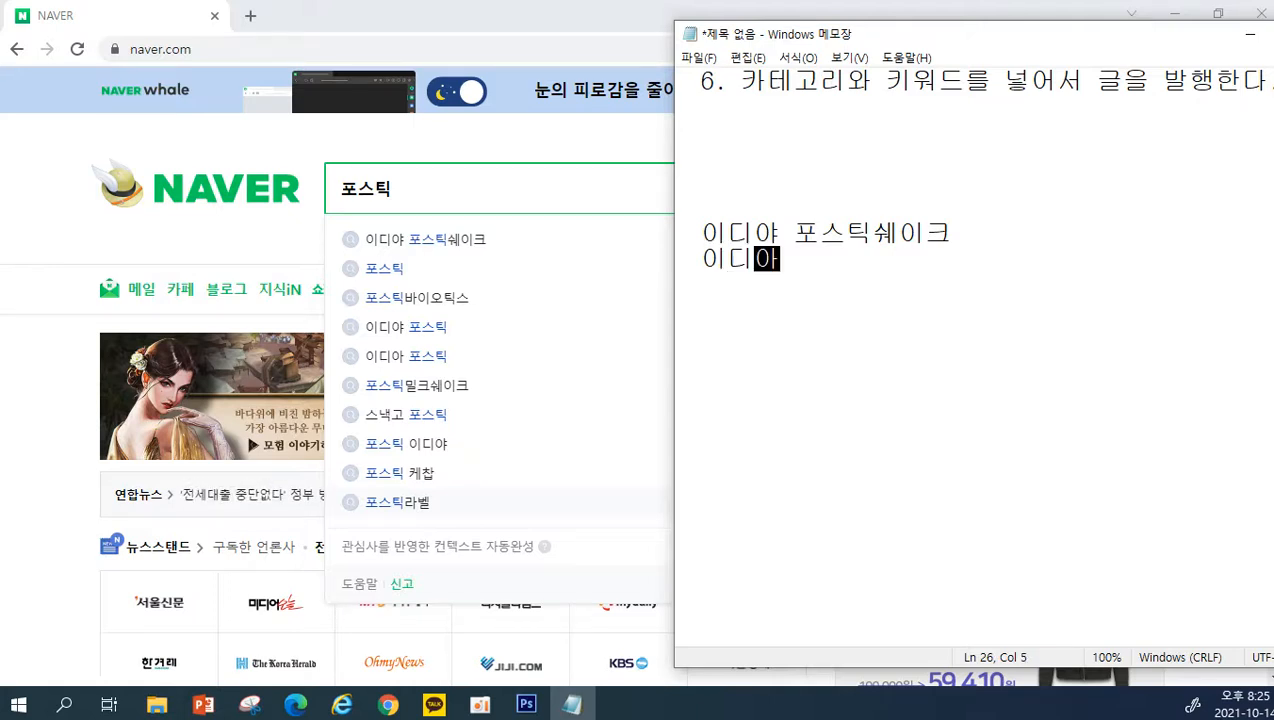
pyautogui.write('ㄱ 밀')
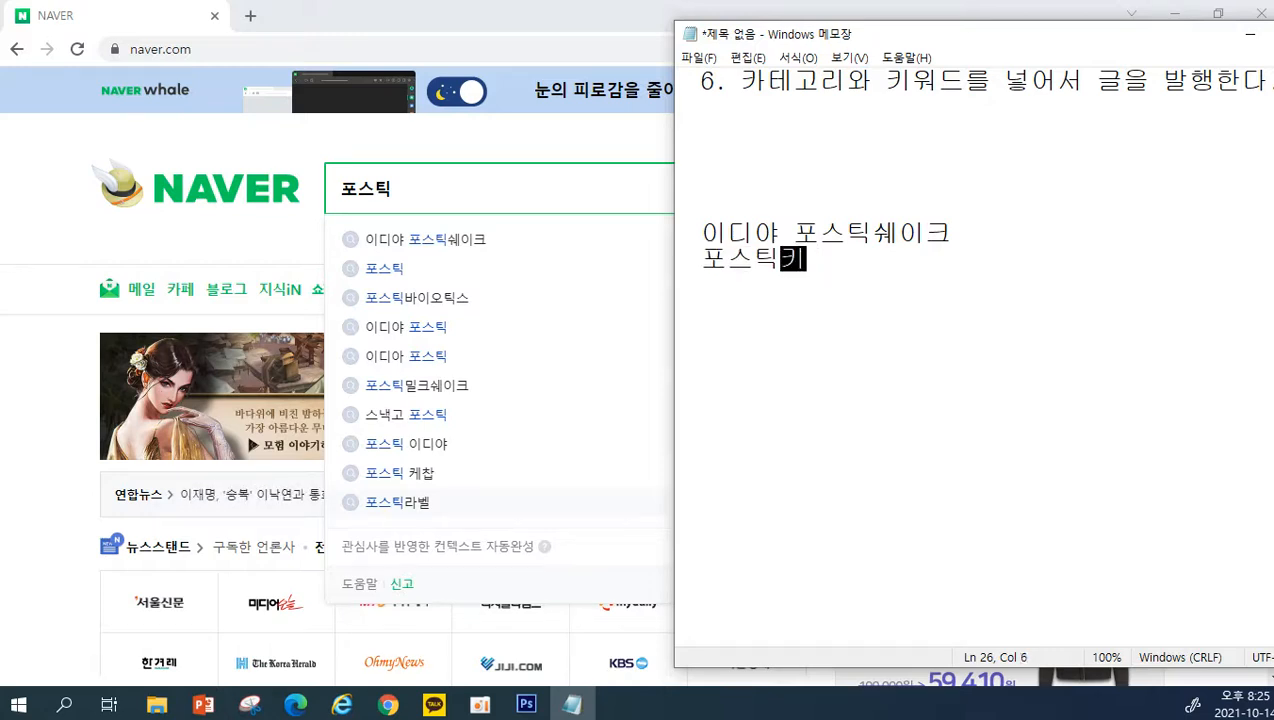
pyautogui.write('ㅣㄹ크쉐이크')
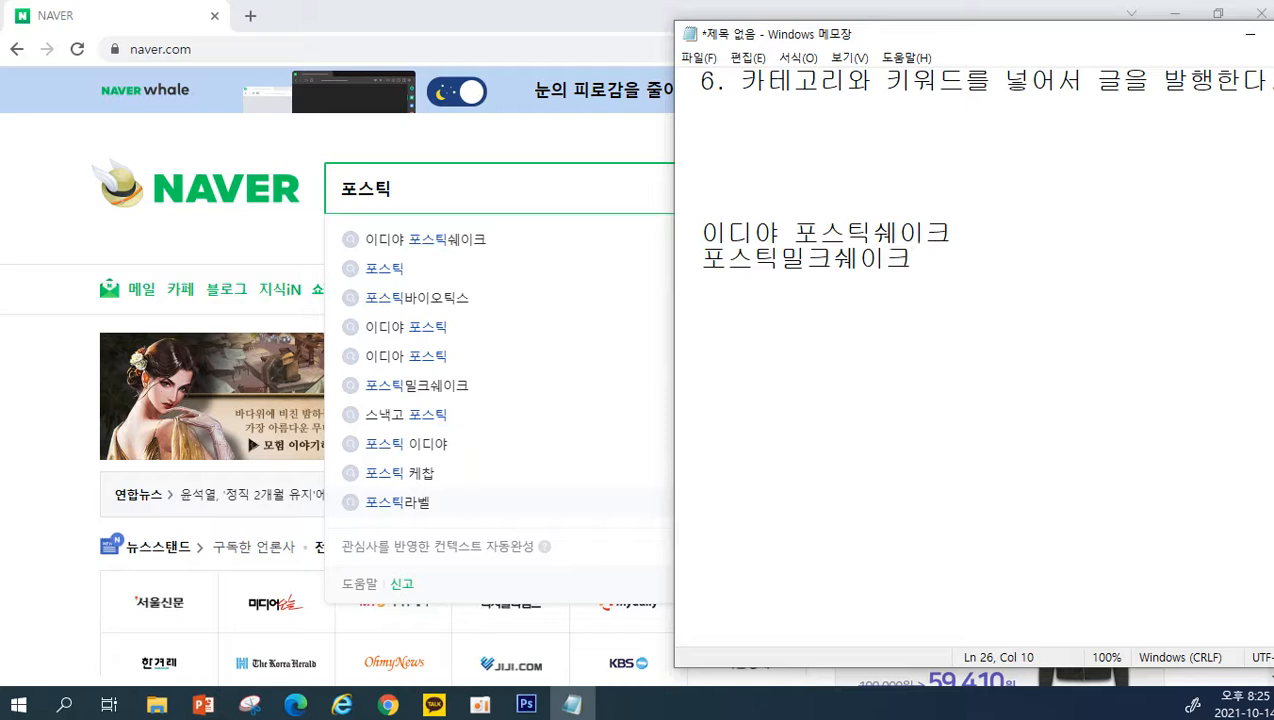
pyautogui.press('Return')
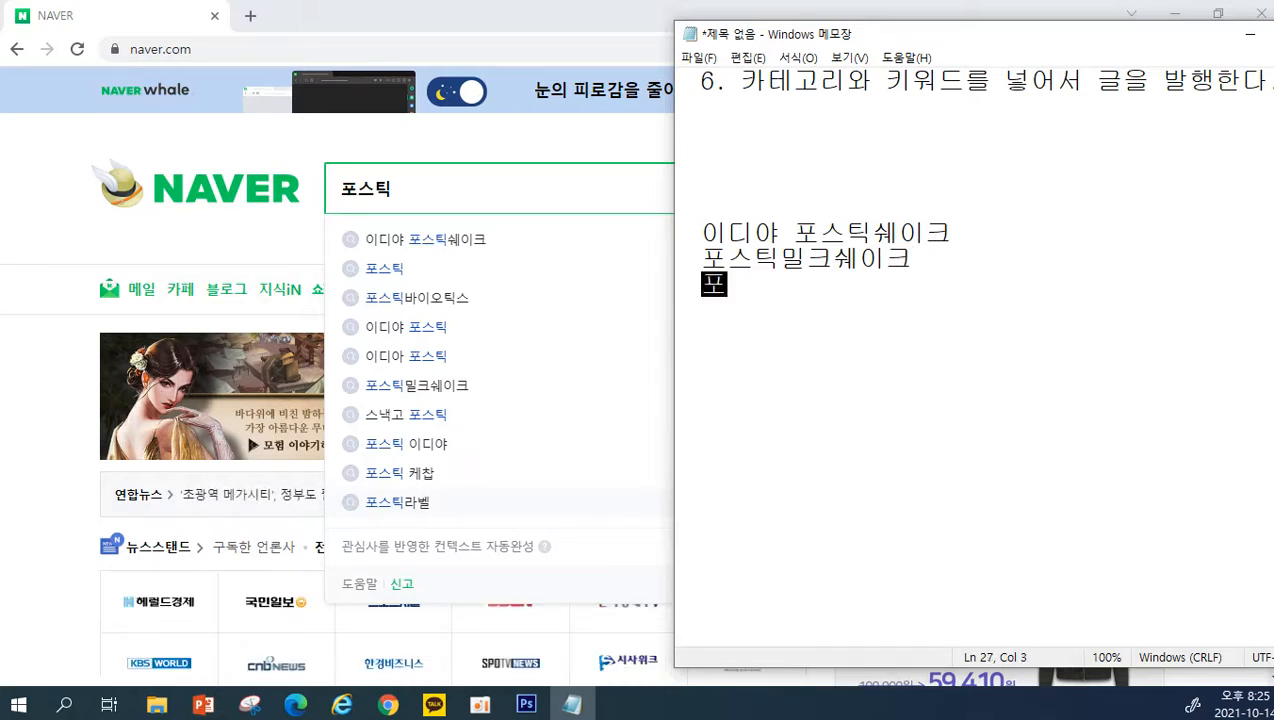
pyautogui.write('포스틱이디야')
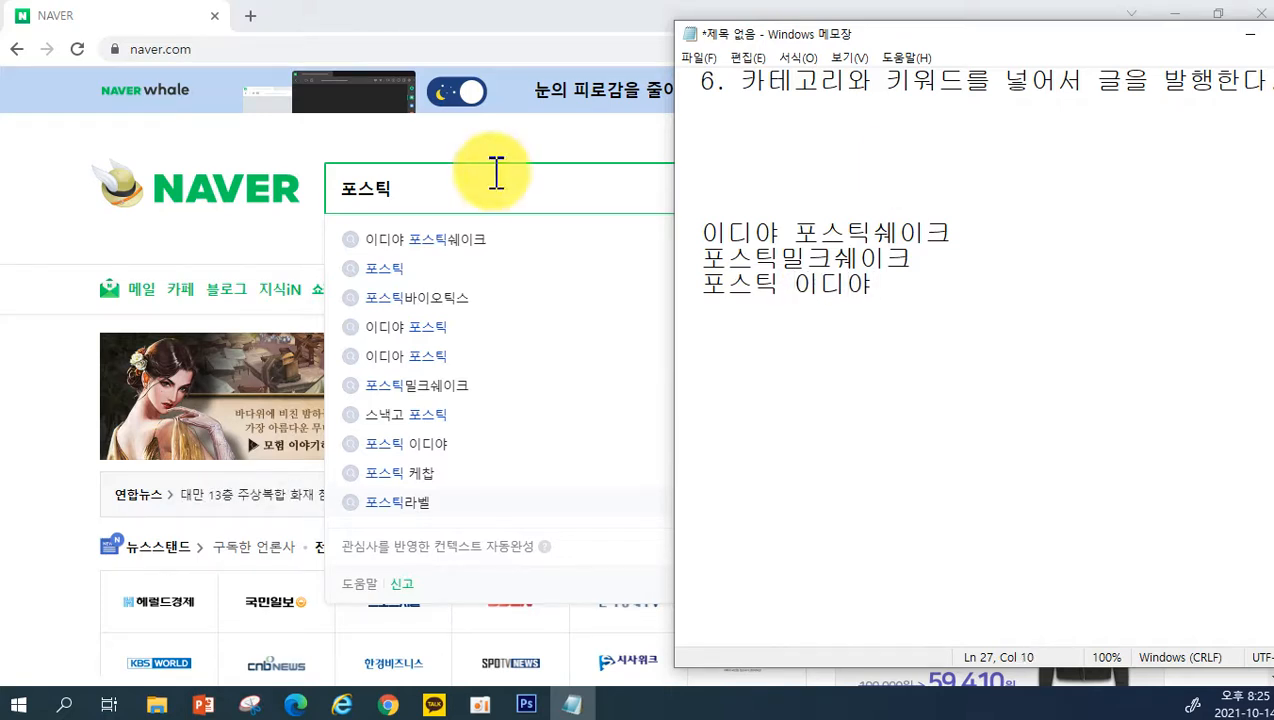
# Step: Search NAVER for the suggestion 이디야 포스틱쉐이크 and add the related keywords 이디야 신메뉴 and 칼로리 to the notes
pyautogui.click(435, 240)
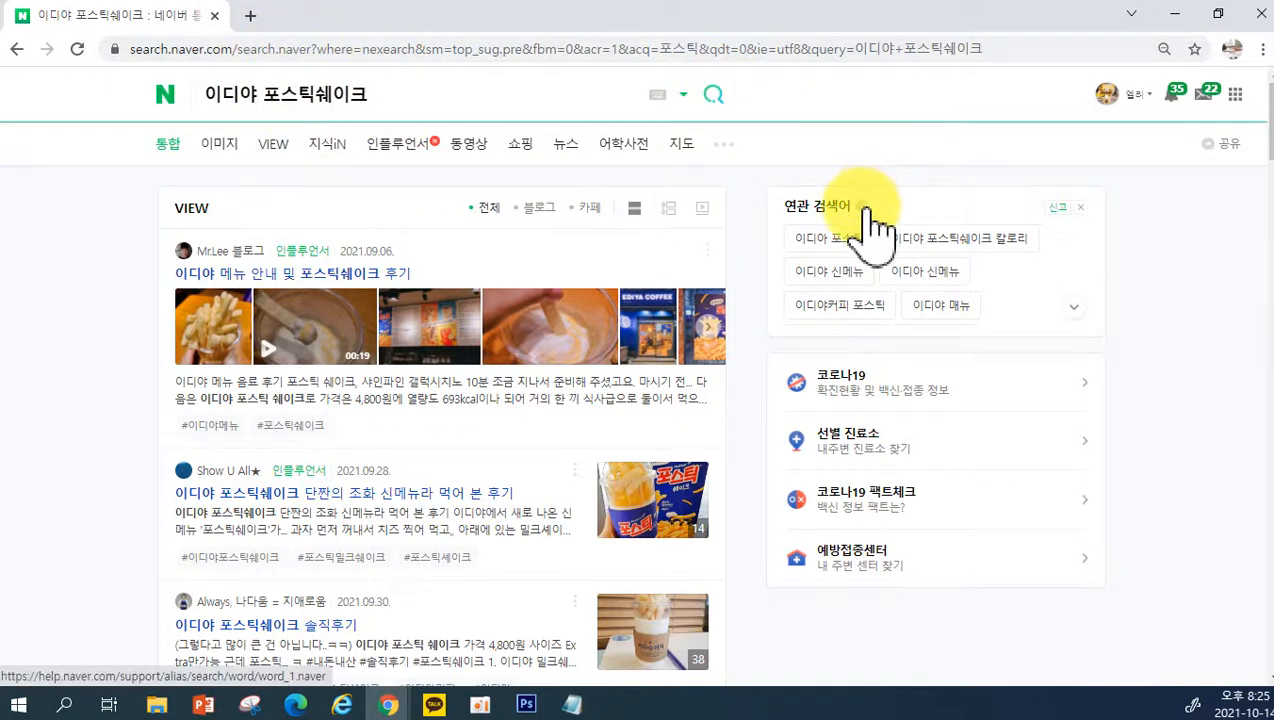
pyautogui.click(572, 705)
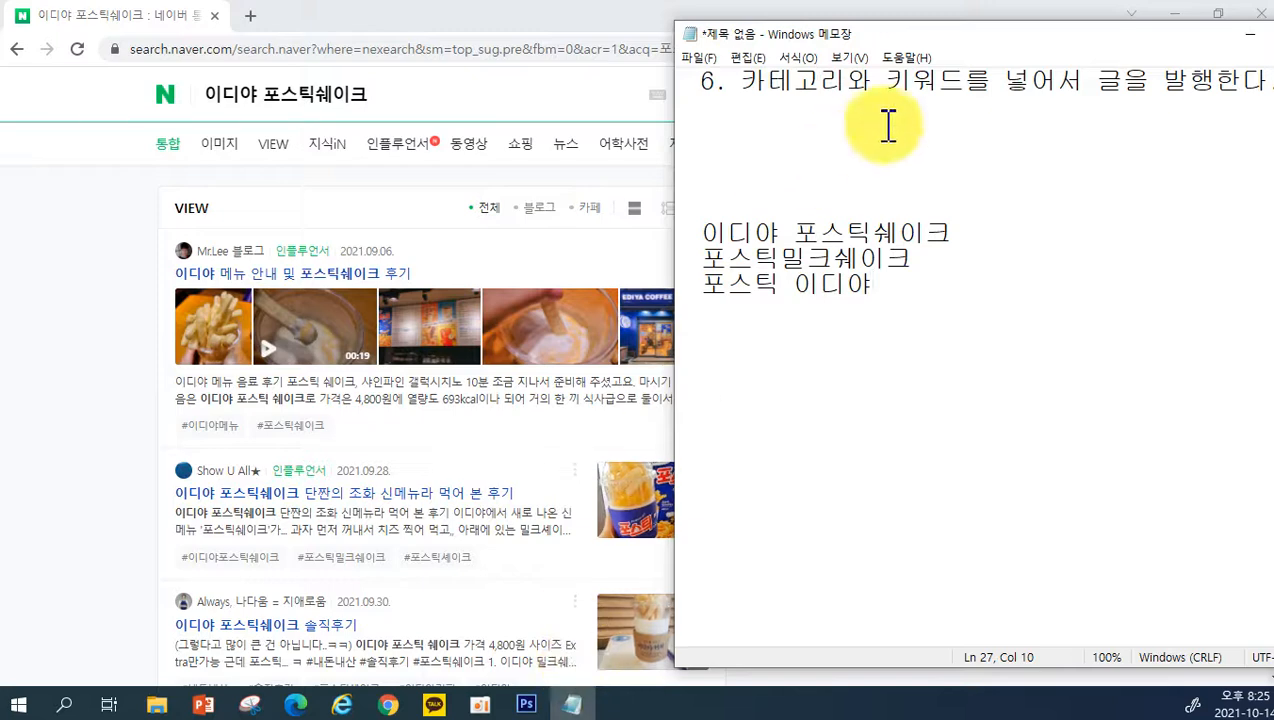
pyautogui.moveTo(966, 33); pyautogui.dragTo(343, 47)
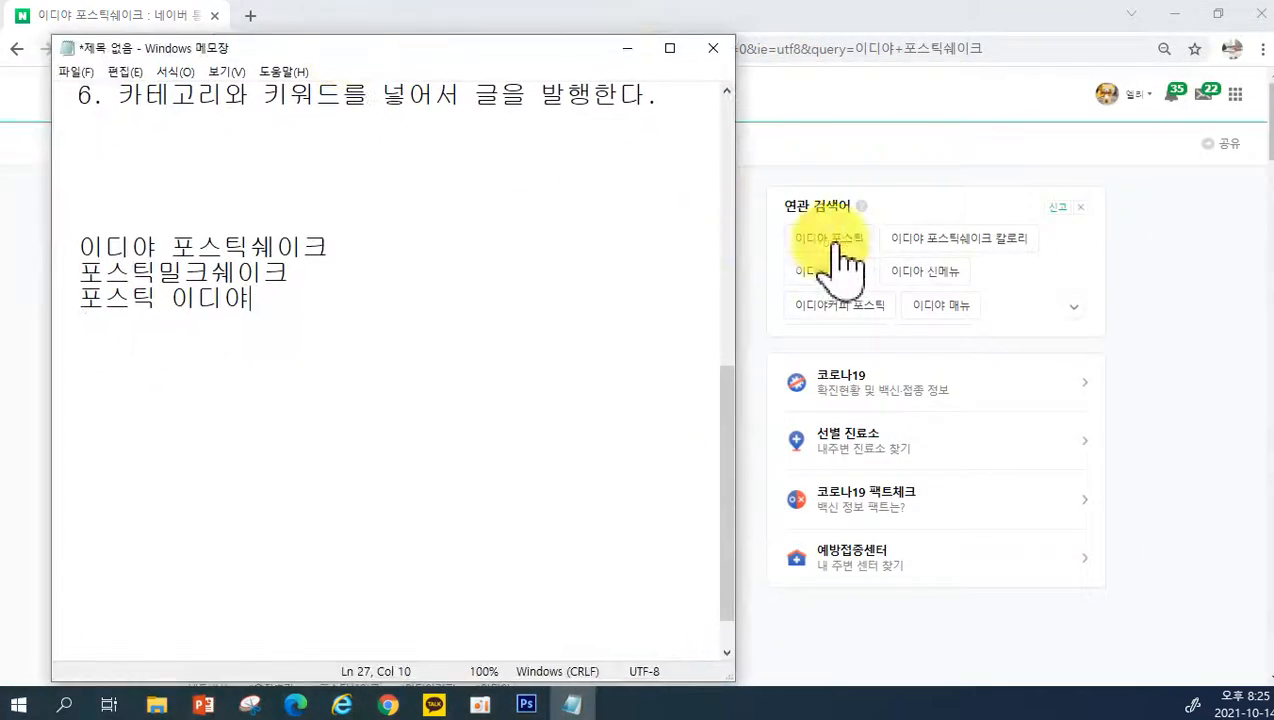
pyautogui.click(397, 326)
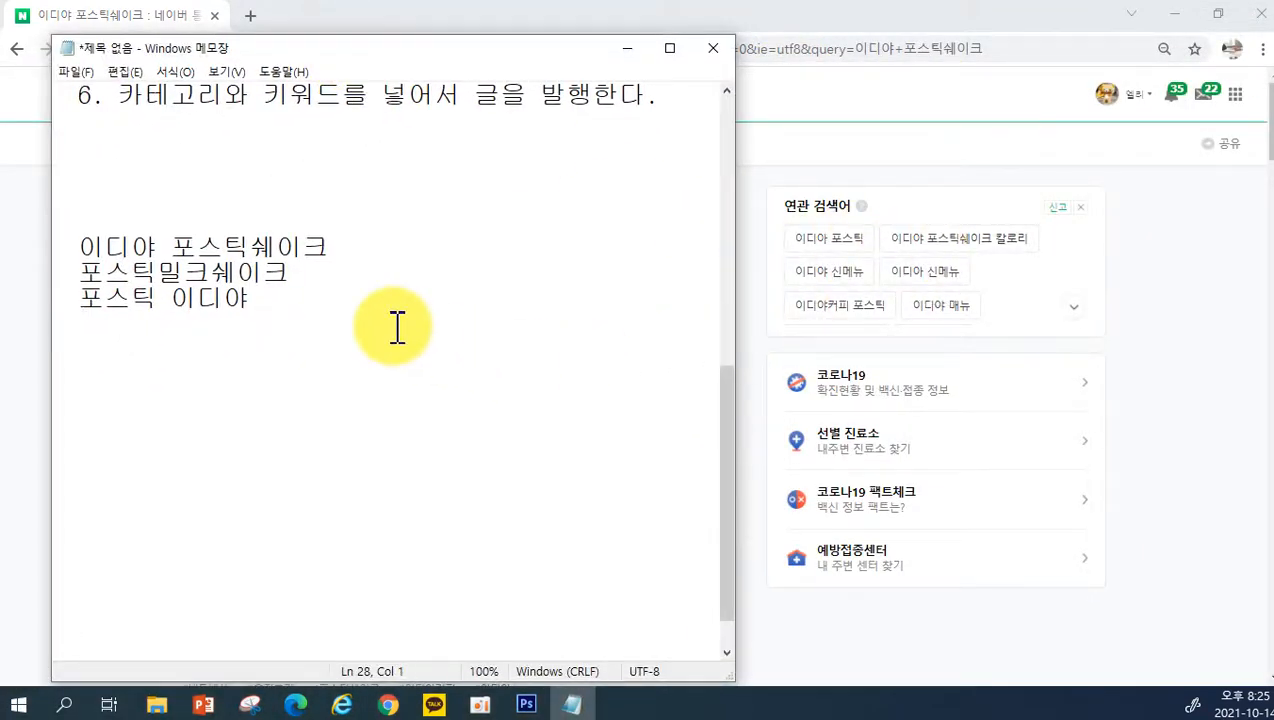
pyautogui.write('이ㅏ디')
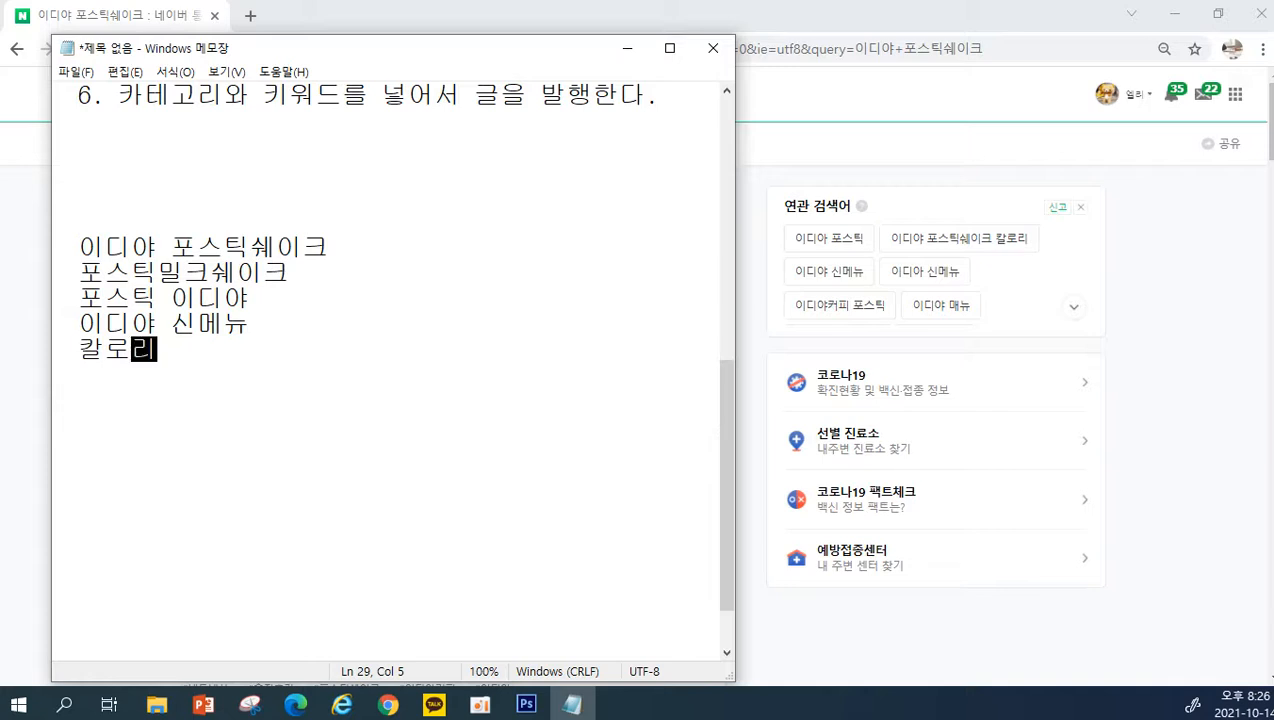
# Step: Search the web for 키워드마스터 and open the whereispost.com keyword tool
pyautogui.click(895, 665)
pyautogui.click(240, 48)
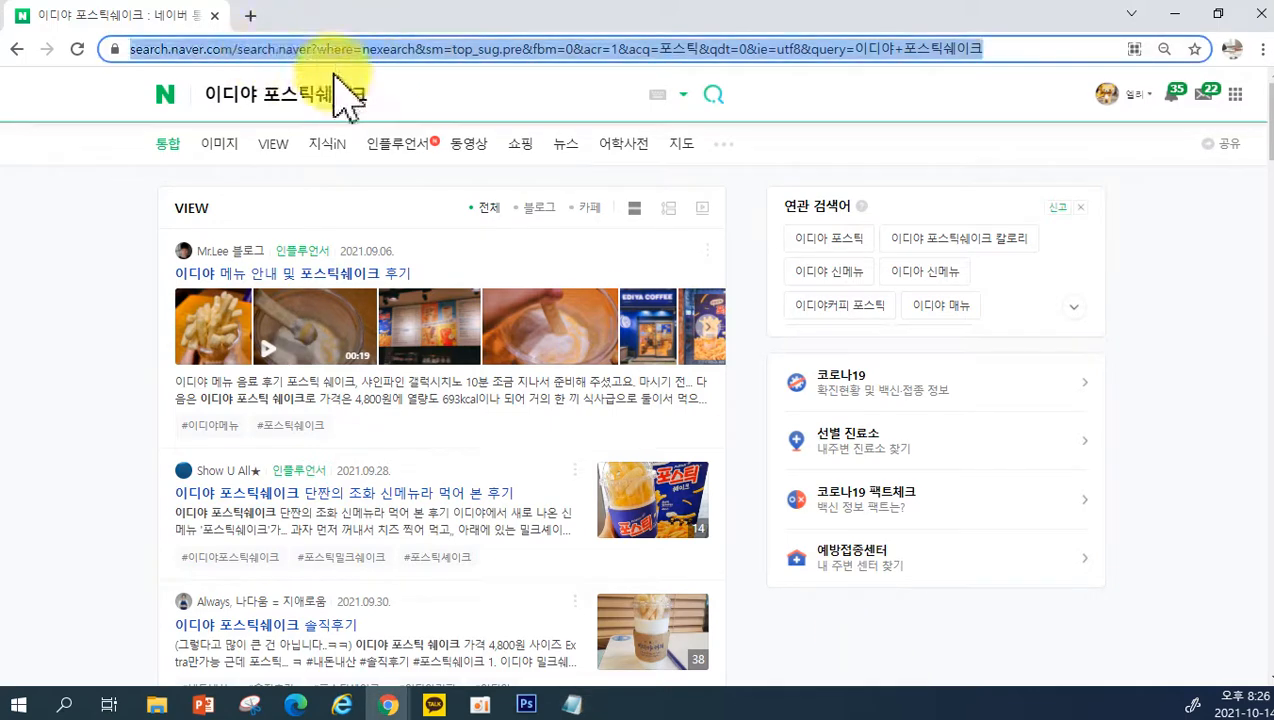
pyautogui.press('BackSpace')
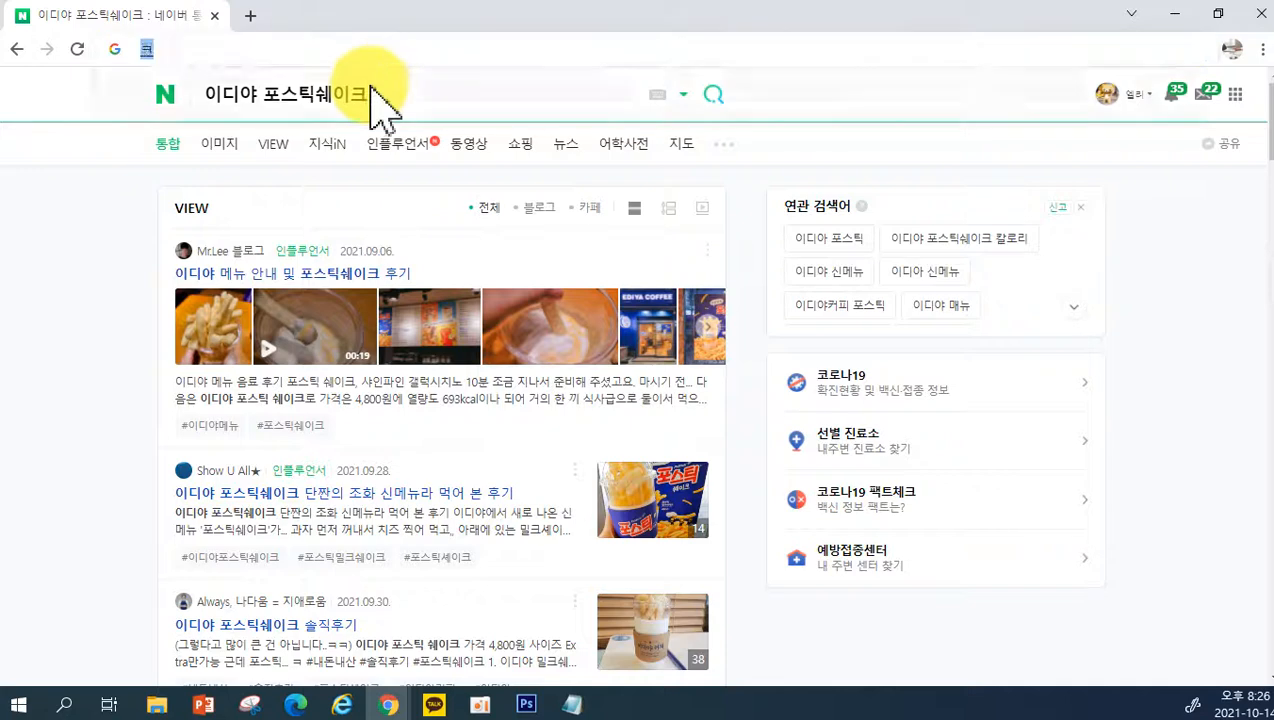
pyautogui.write('키워든마스터')
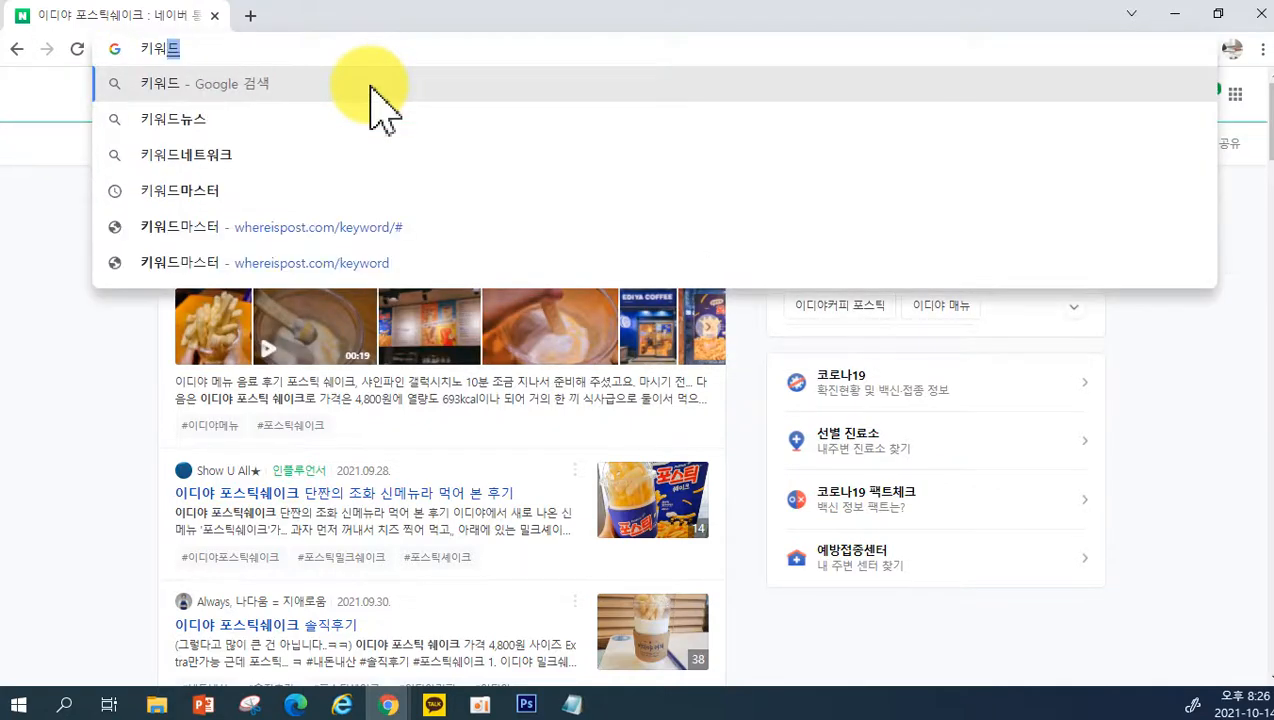
pyautogui.press('Return')
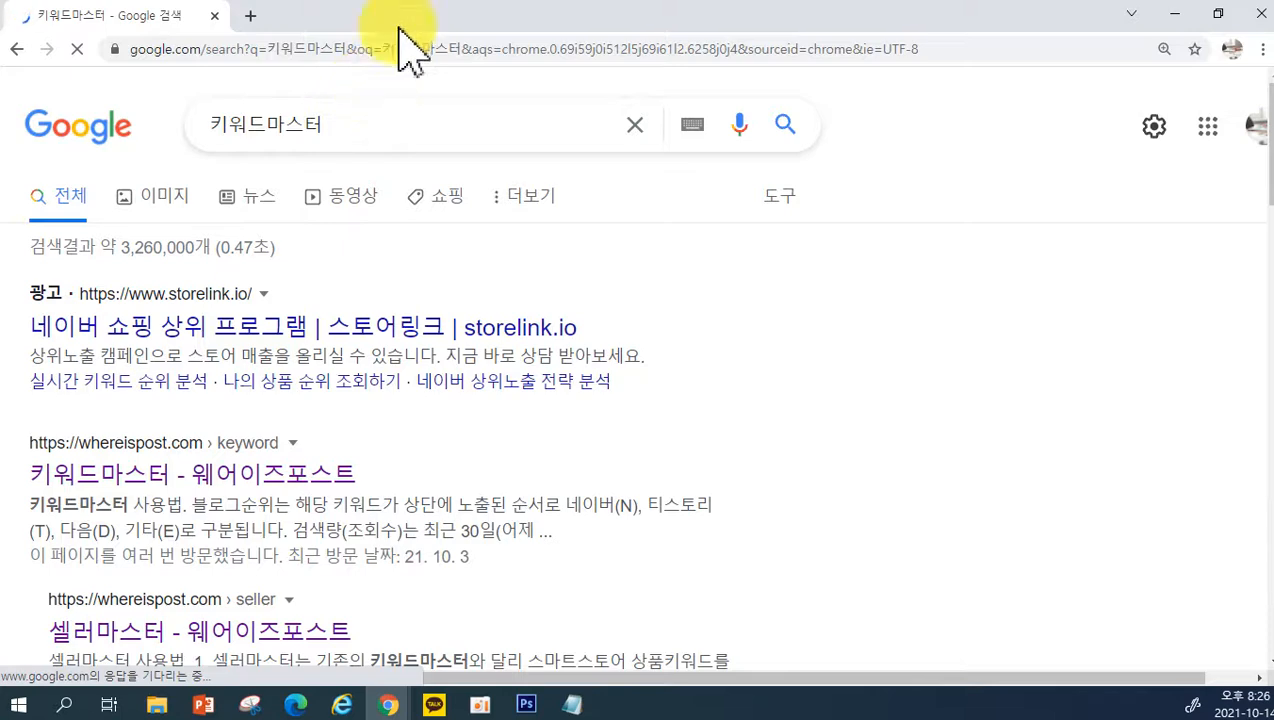
pyautogui.click(195, 490)
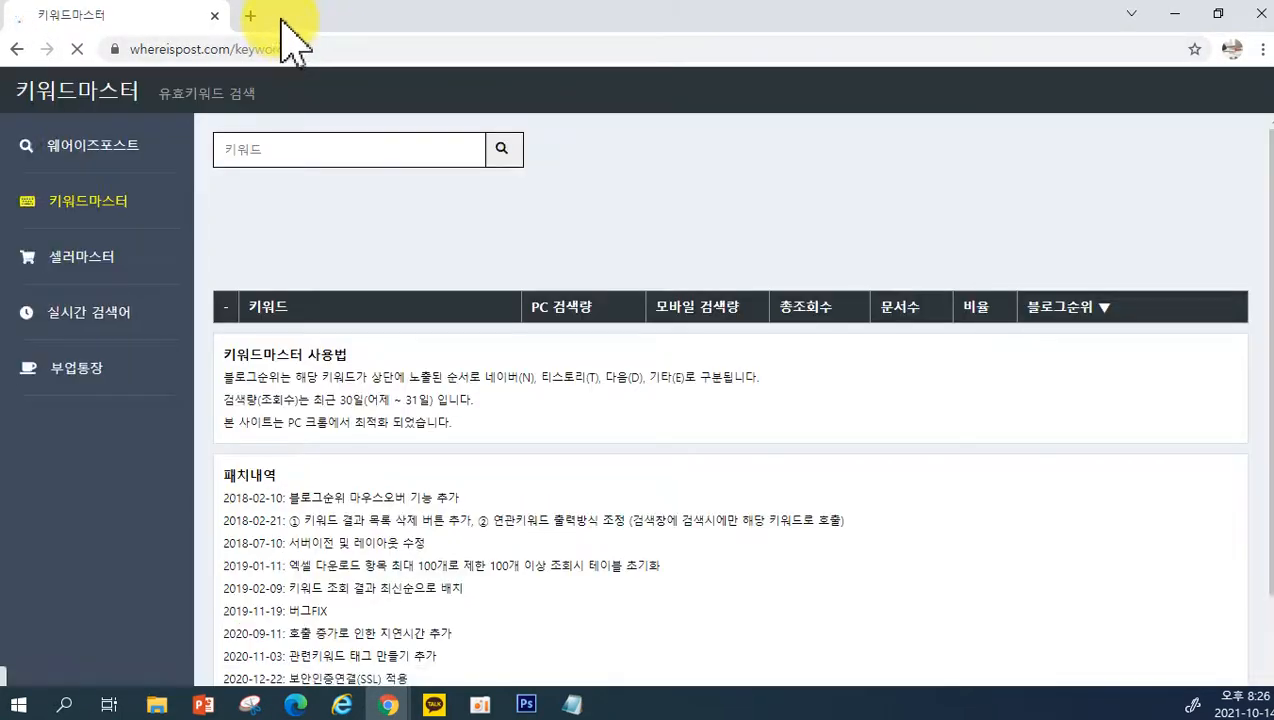
# Step: Place the browser beside the notes, look up 이디야포스틱쉐이크 in the keyword tool, and maximize the browser again
pyautogui.moveTo(290, 40); pyautogui.dragTo(688, 124)
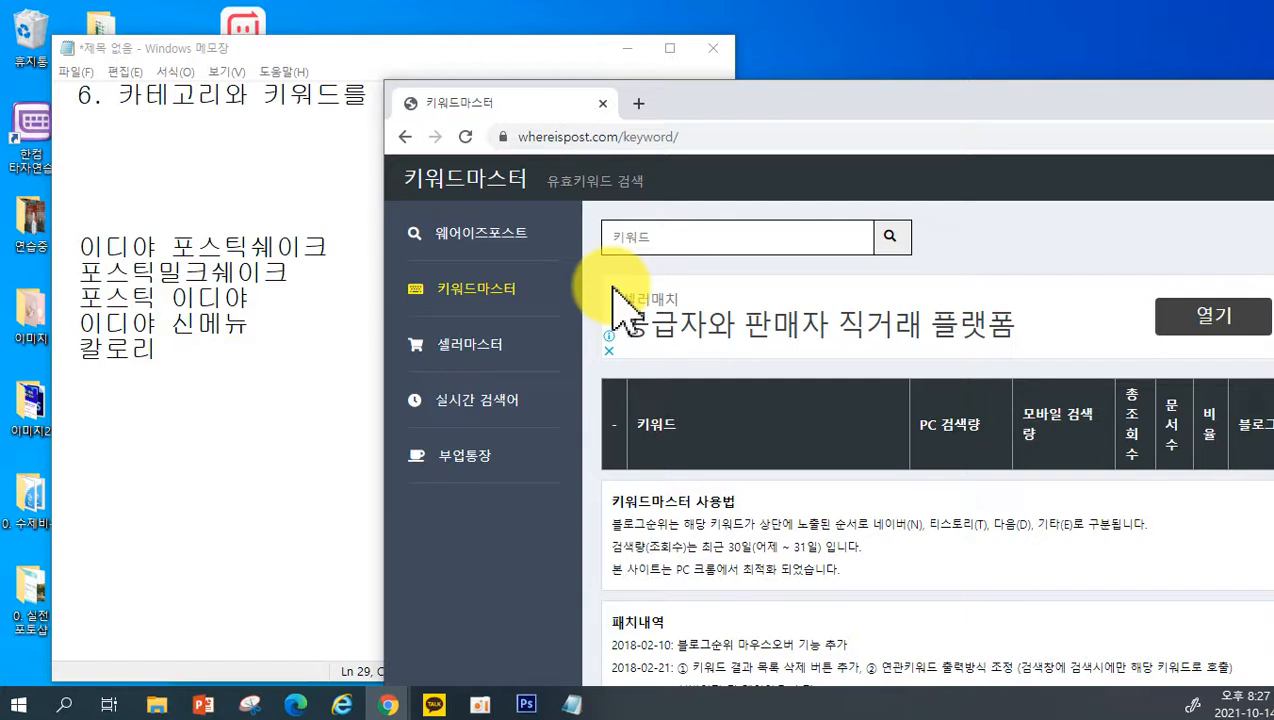
pyautogui.click(651, 236)
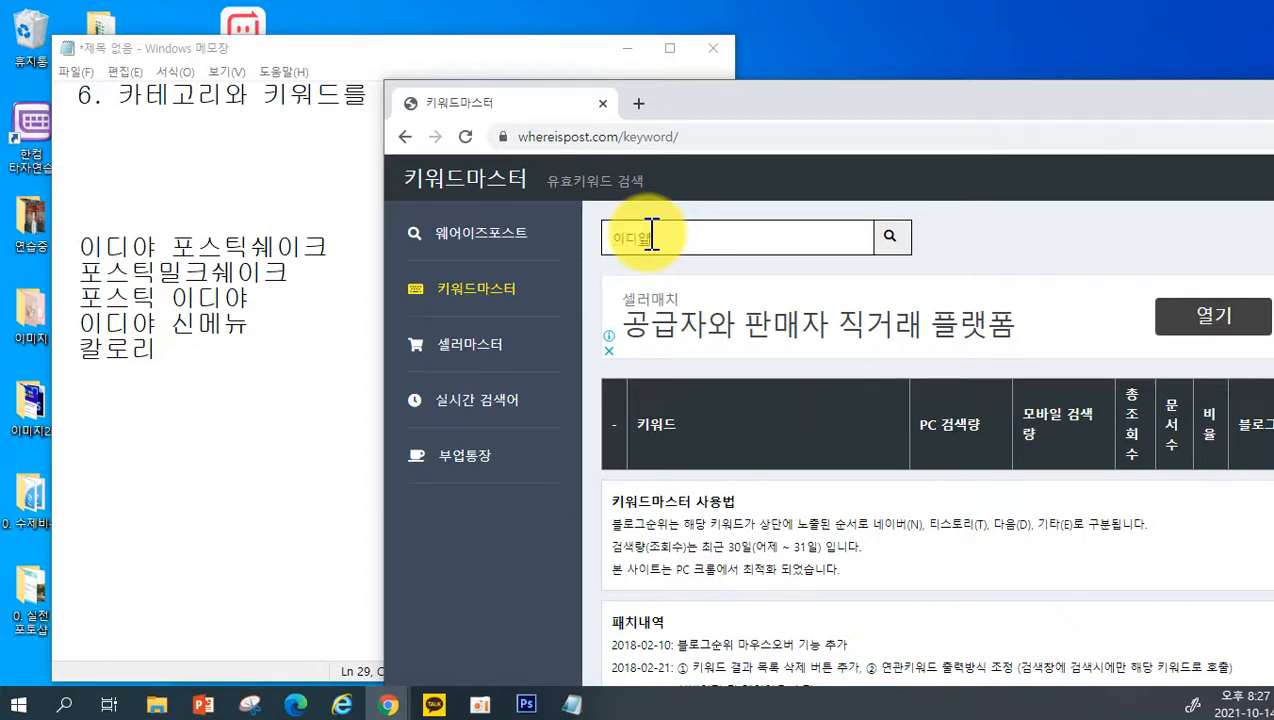
pyautogui.write('이디야포스틱쉐이크')
pyautogui.press('Return')
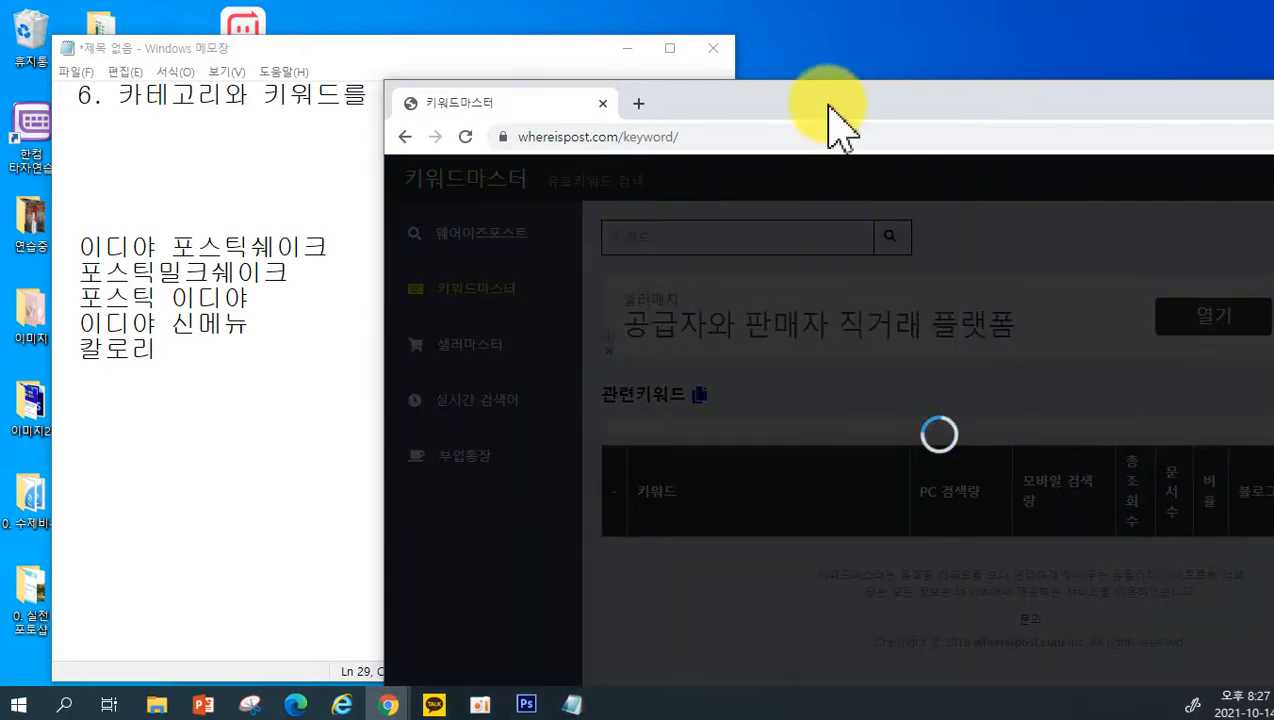
pyautogui.moveTo(840, 125); pyautogui.dragTo(520, 2)
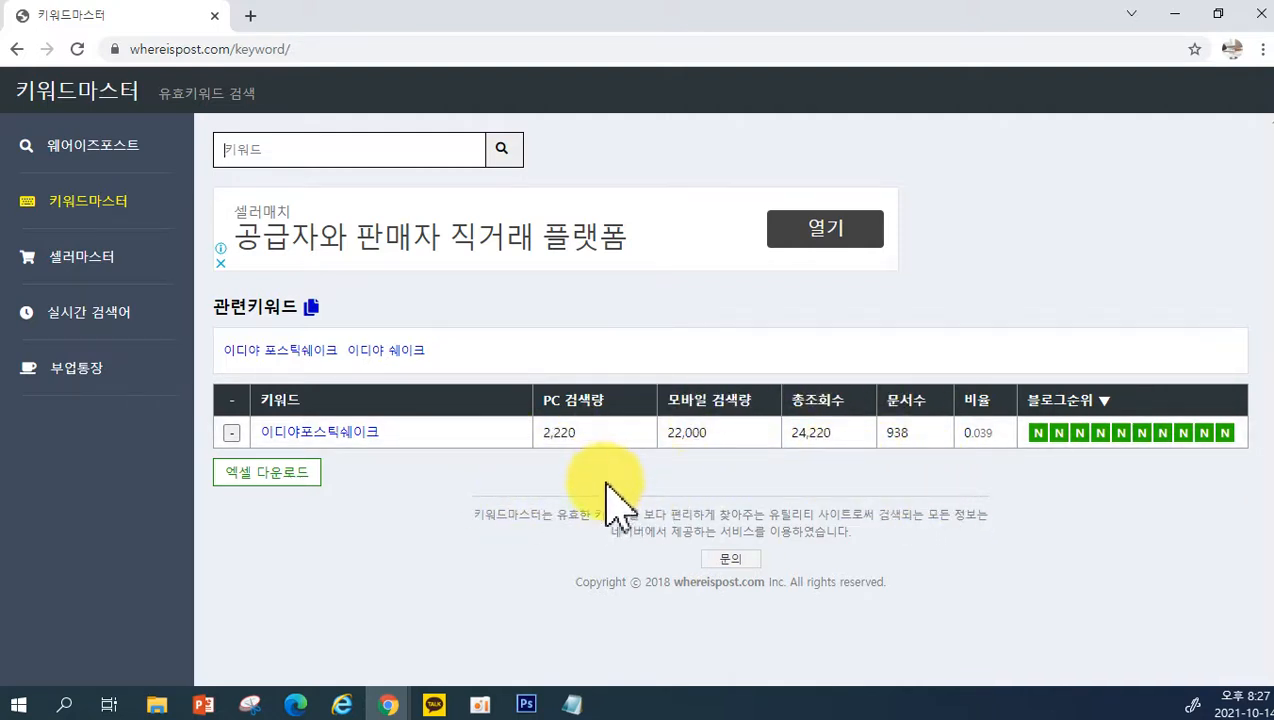
# Step: Check the search statistics of the related keyword 이디야 쉐이크 and remove its row from the results
pyautogui.moveTo(1040, 445)
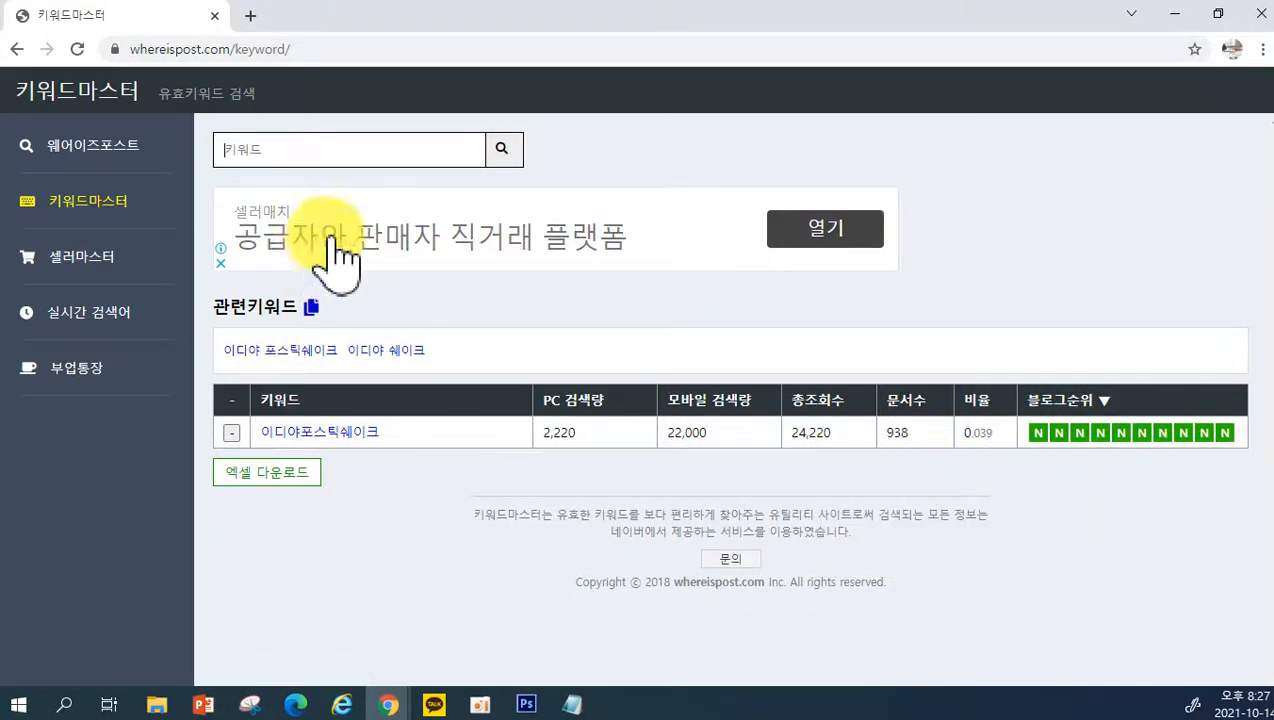
pyautogui.click(386, 350)
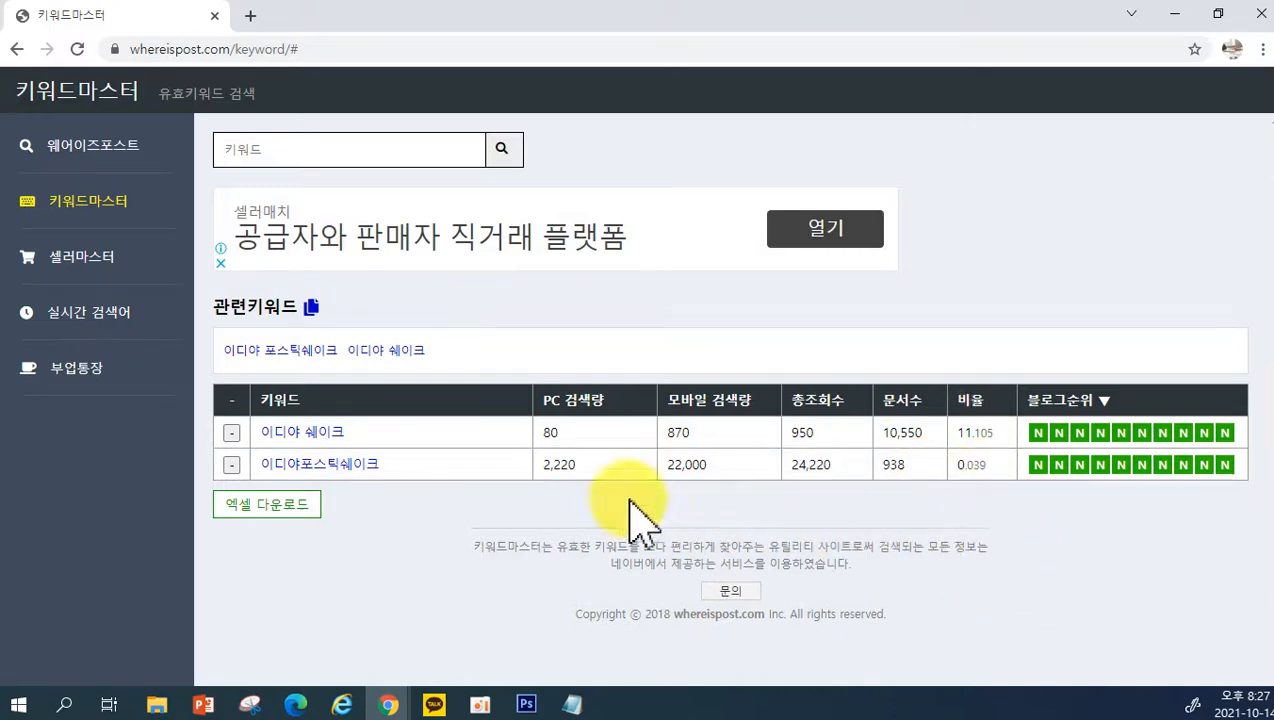
pyautogui.click(231, 432)
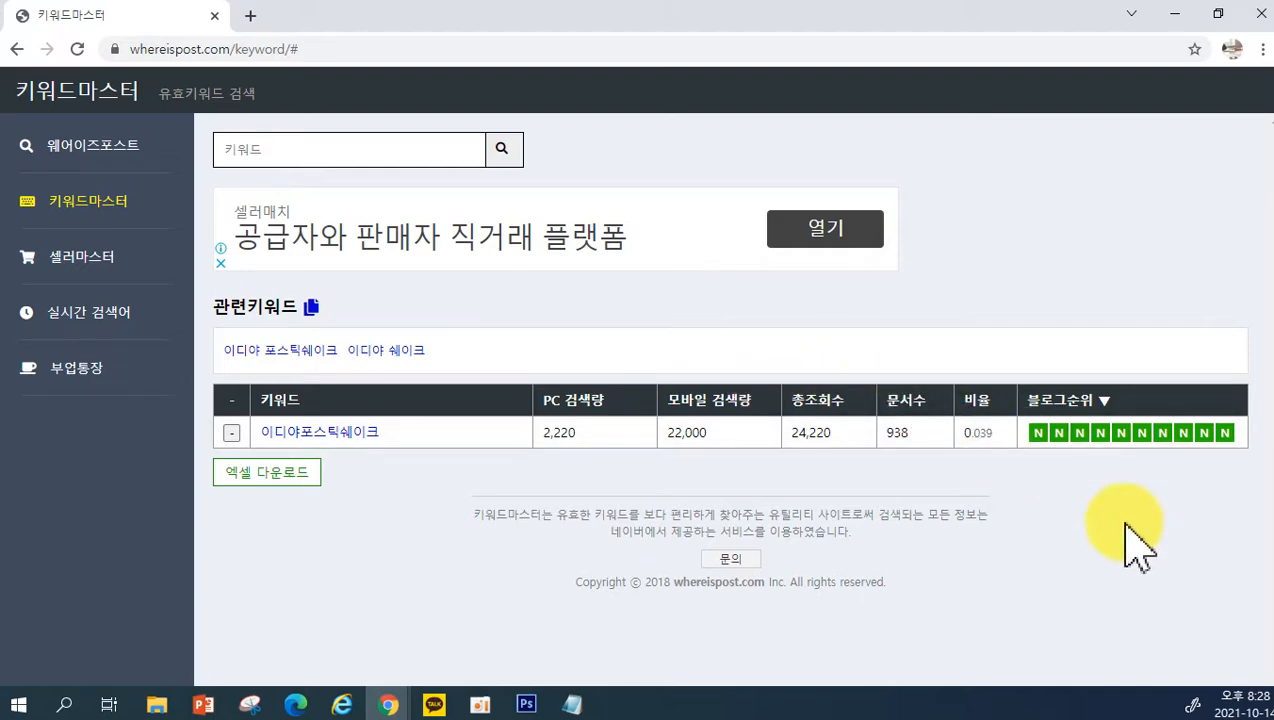
# Step: Minimize the browser and review the blog posting procedure and the collected keywords in the notes
pyautogui.click(1172, 14)
pyautogui.moveTo(410, 58); pyautogui.dragTo(975, 40)
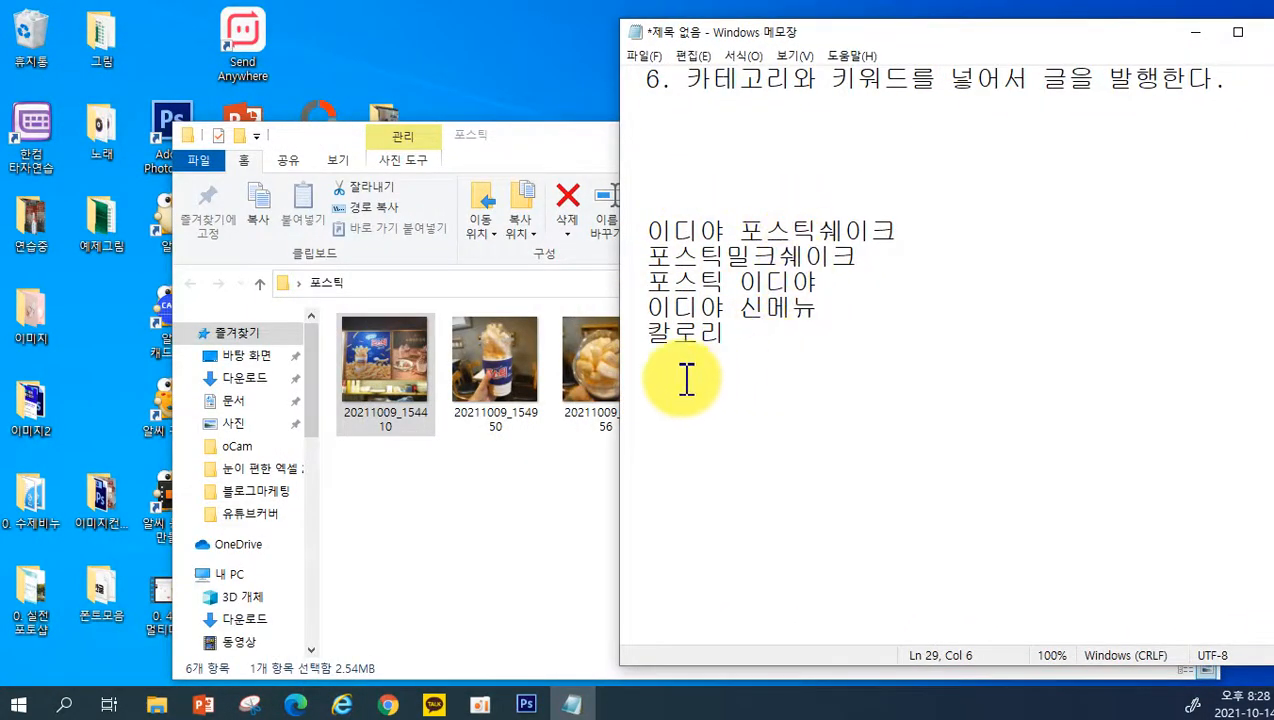
pyautogui.scroll(3, 927, 373)
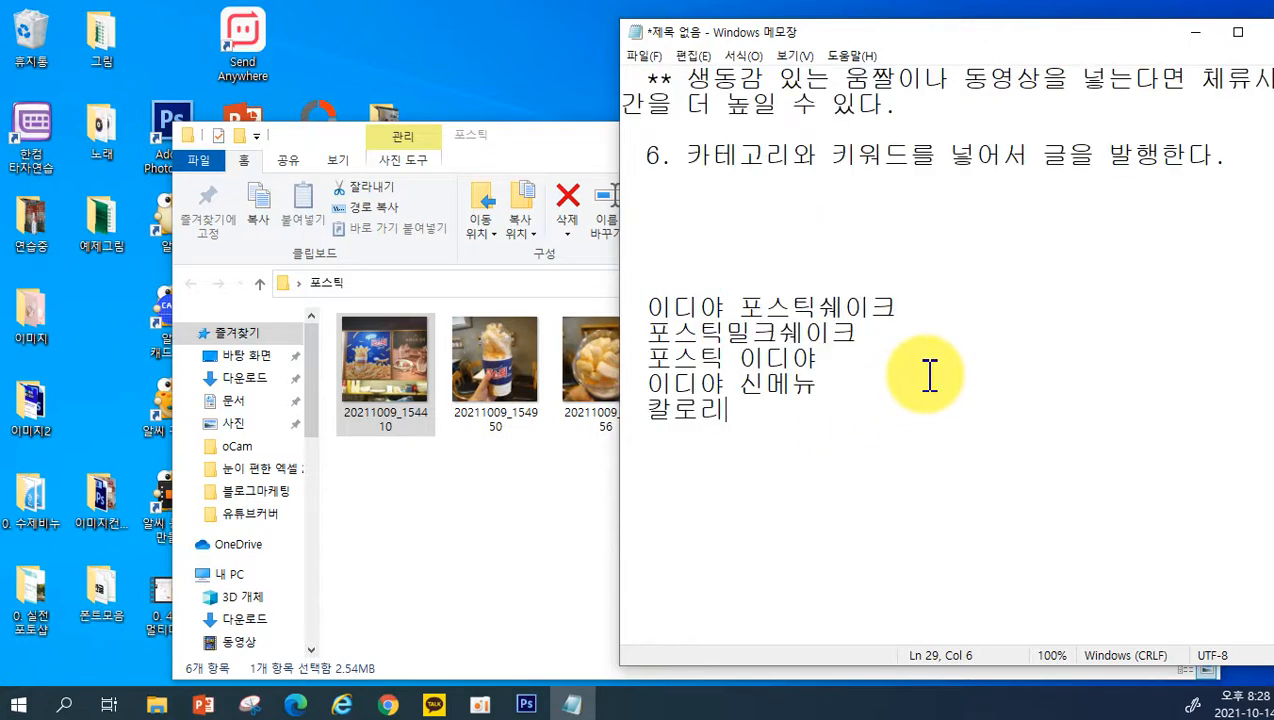
pyautogui.scroll(2, 929, 375)
pyautogui.scroll(1, 940, 385)
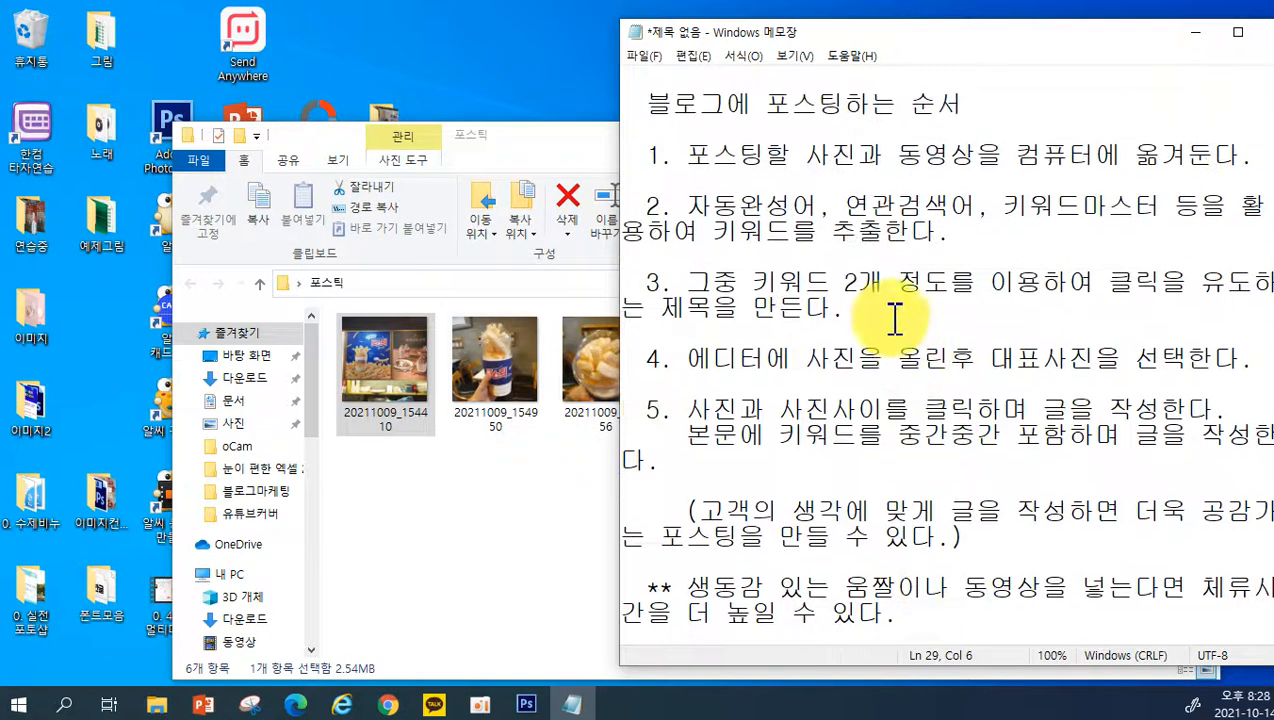
pyautogui.scroll(-7, 775, 310)
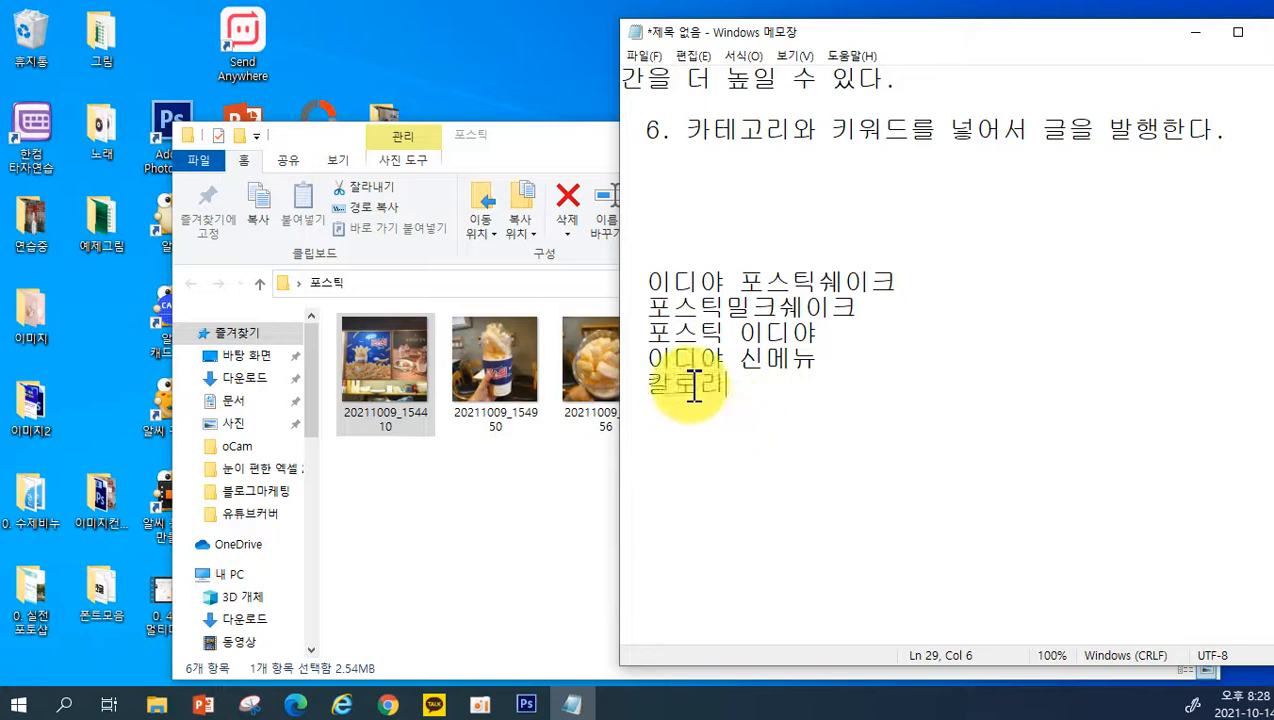
pyautogui.scroll(1, 830, 380)
pyautogui.scroll(4, 853, 390)
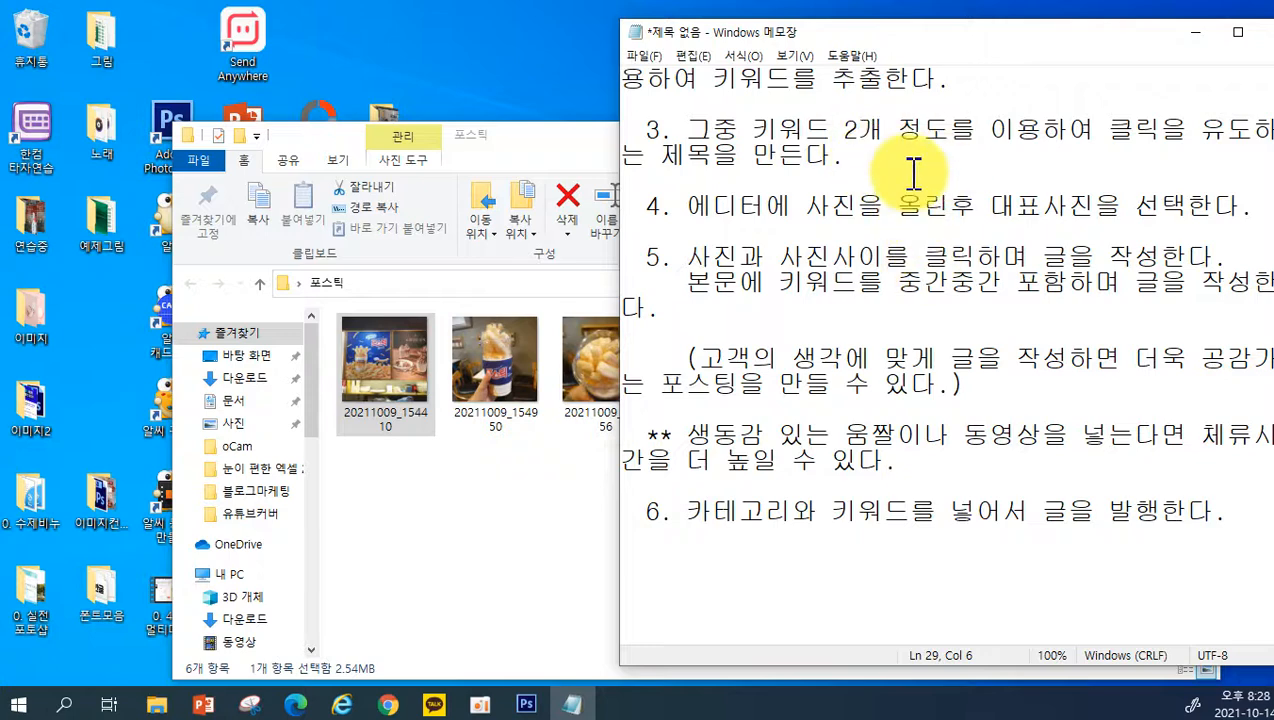
# Step: Check the collected keywords in the notes and search NAVER in Internet Explorer for 이디야포스틱
pyautogui.scroll(-2, 870, 220)
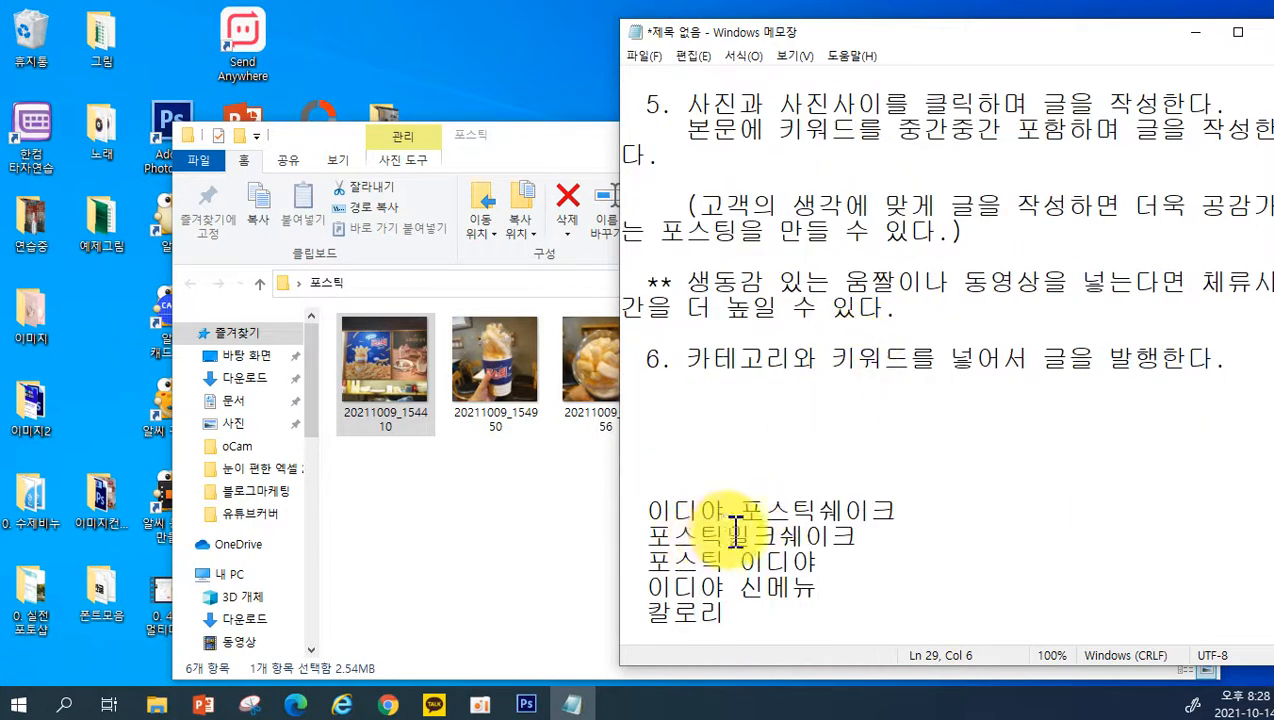
pyautogui.click(342, 705)
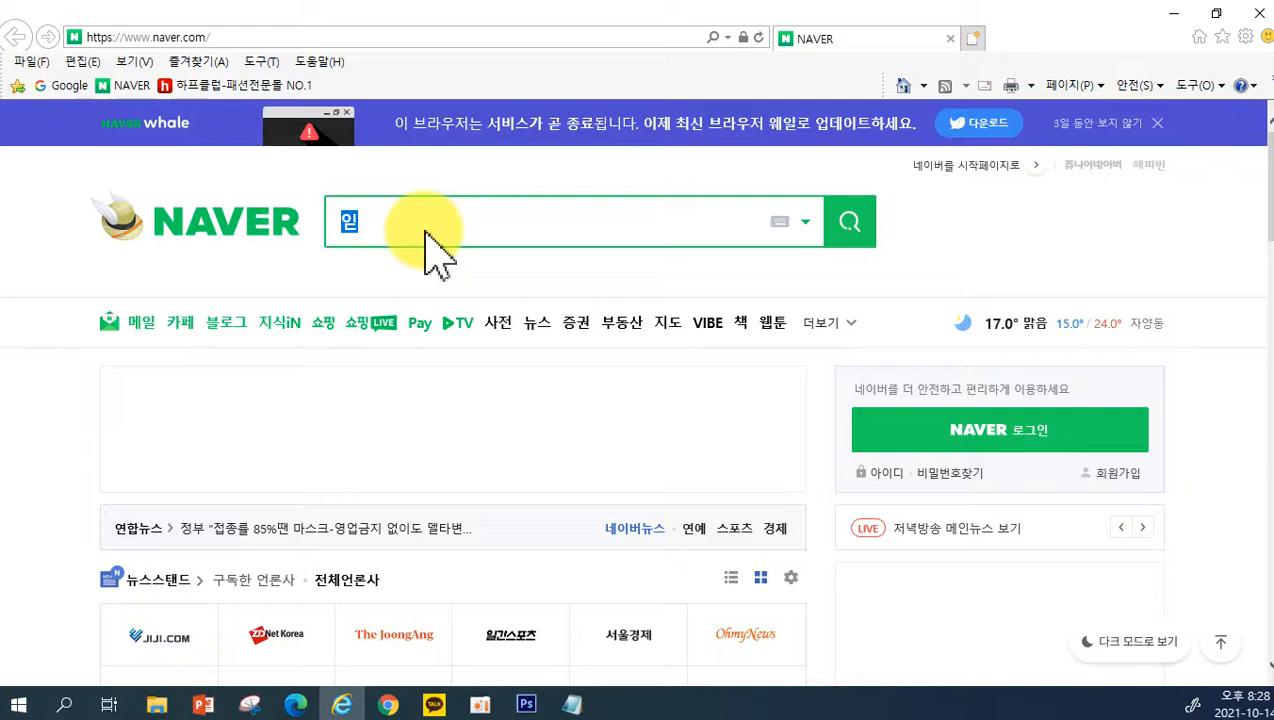
pyautogui.write('이디야프')
pyautogui.write('스틱쉐이크')
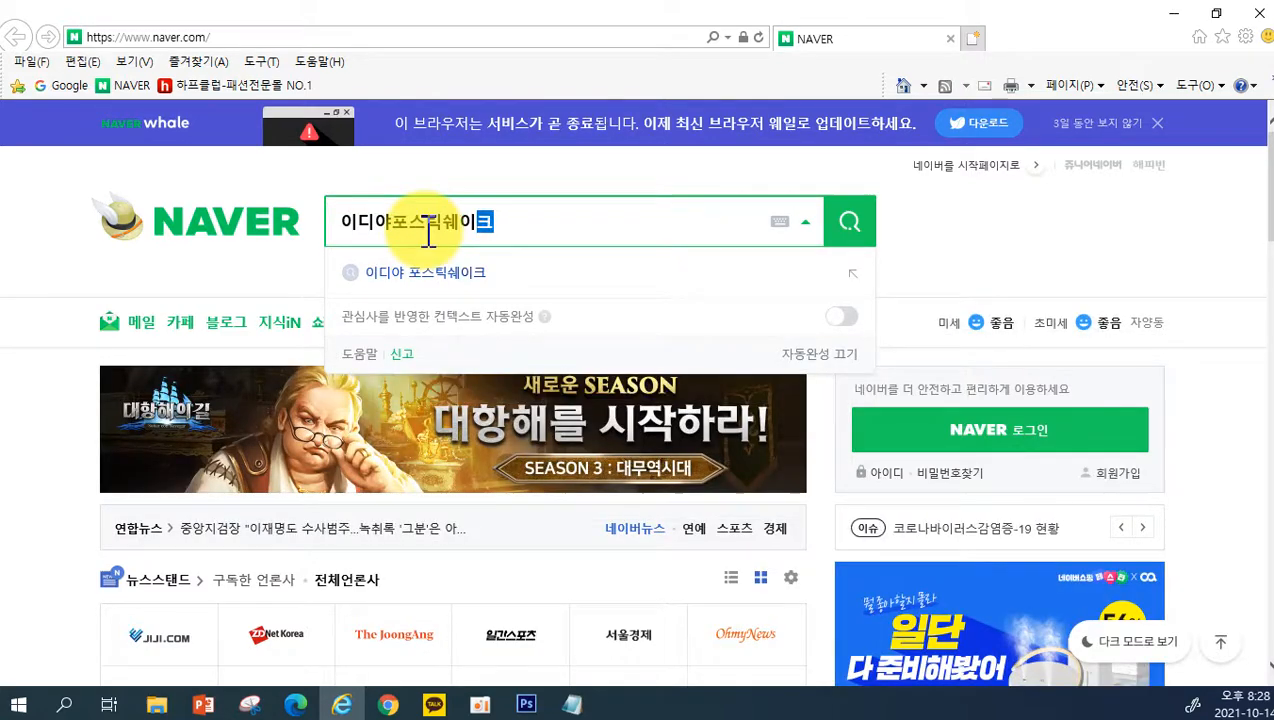
pyautogui.press('BackSpace')
pyautogui.press('Return')
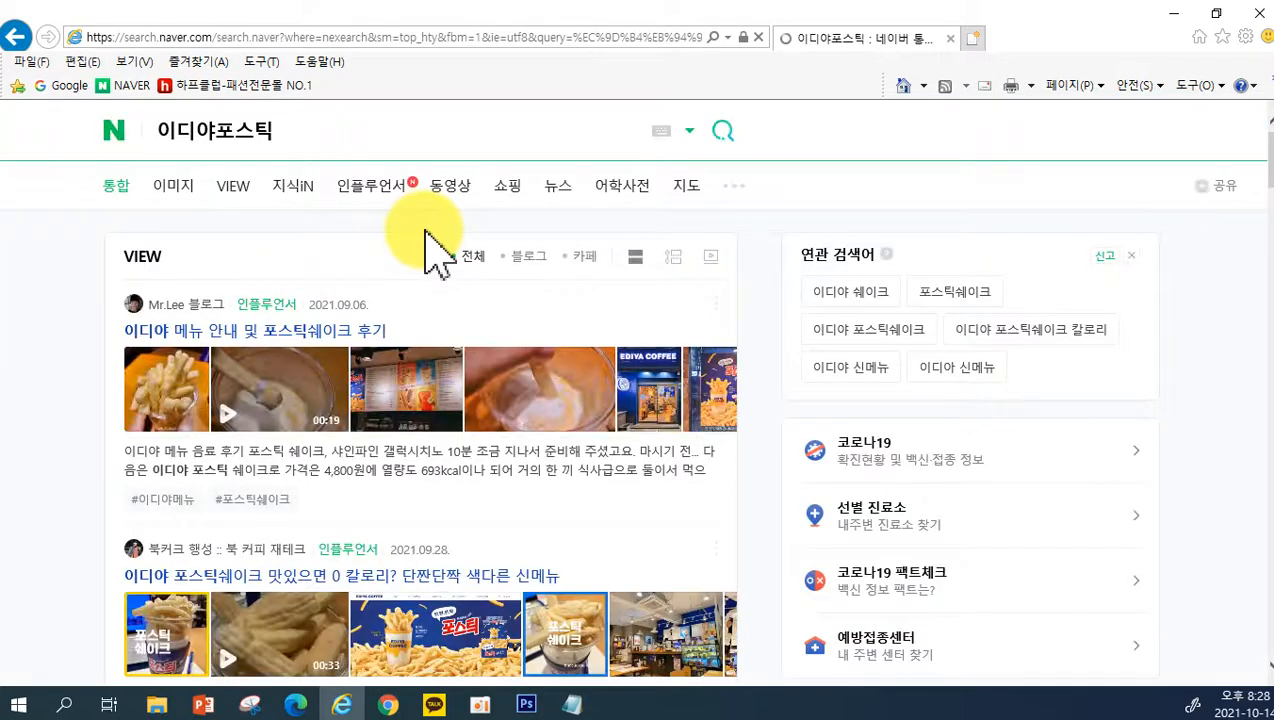
# Step: Examine the blog post titles and hashtags in the VIEW results for 이디야포스틱
pyautogui.scroll(-3, 360, 430)
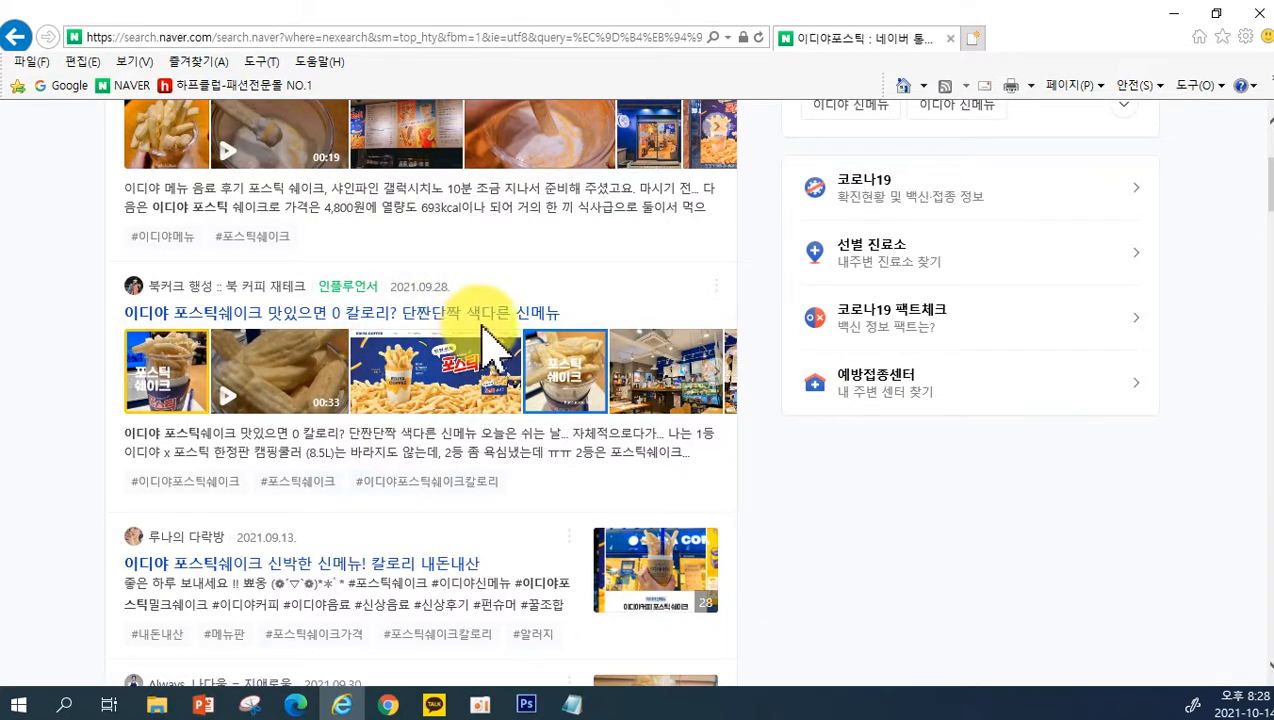
pyautogui.scroll(-1, 582, 568)
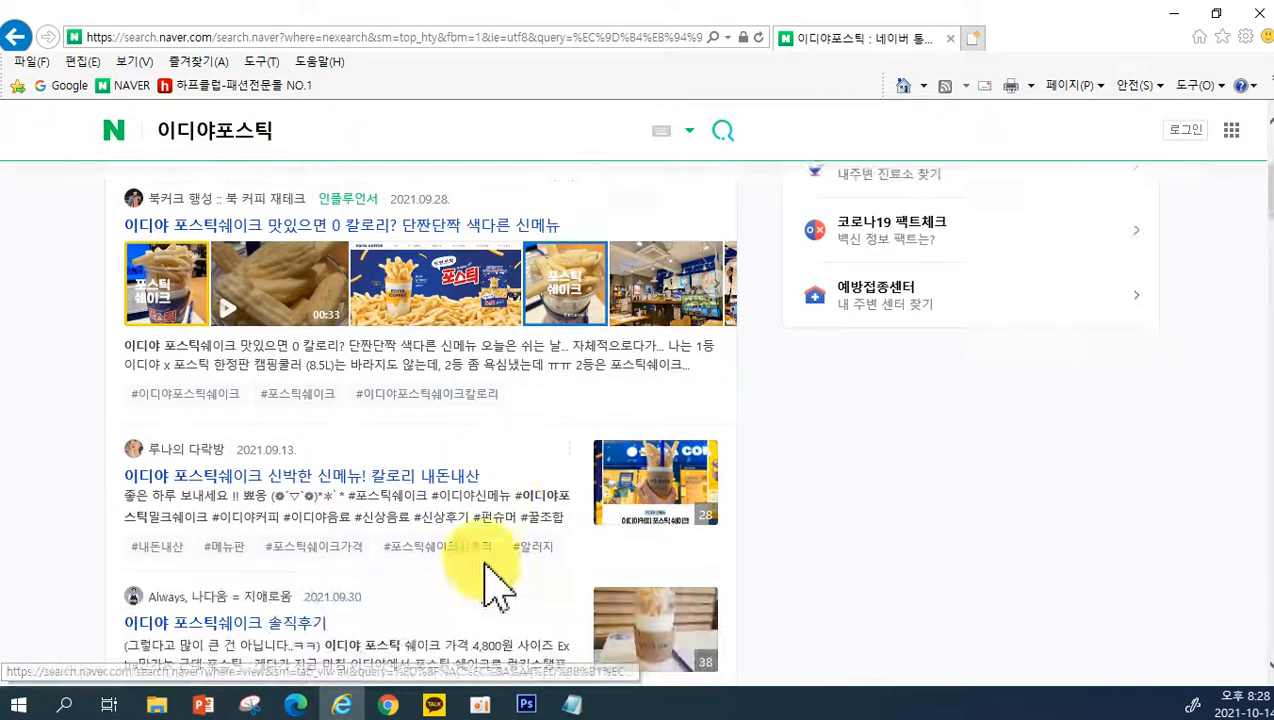
pyautogui.scroll(-1, 516, 490)
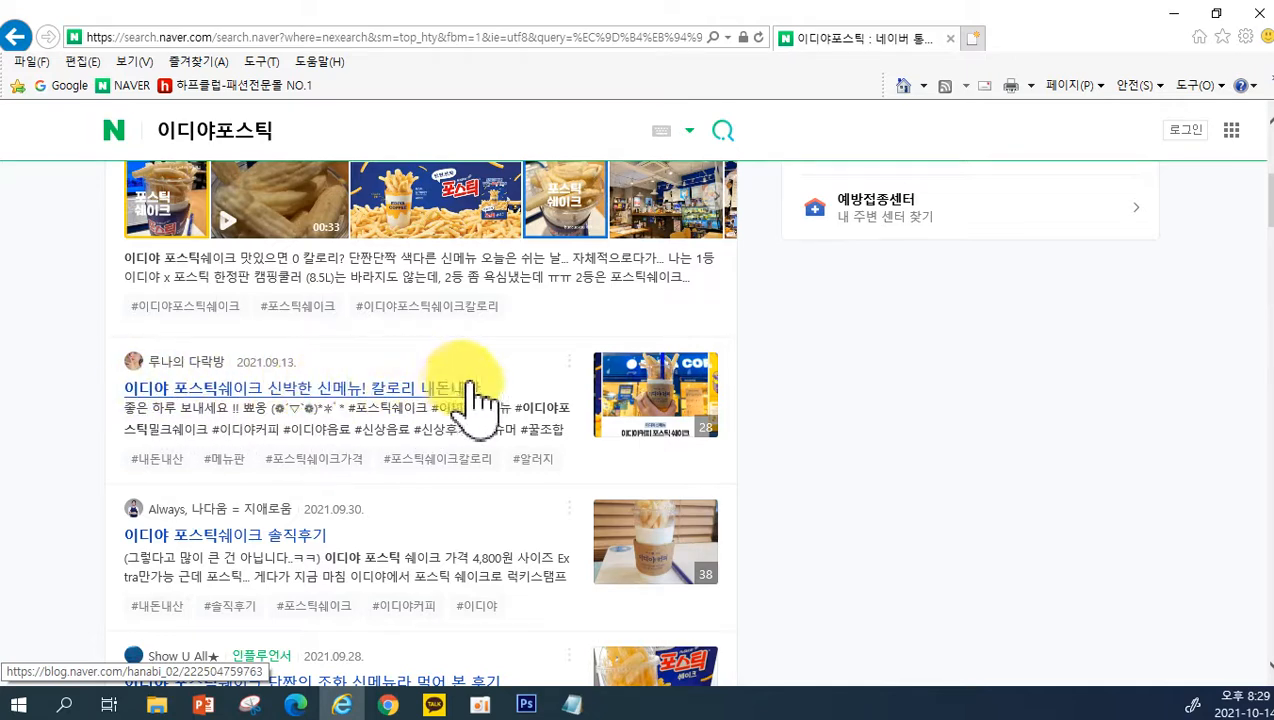
pyautogui.scroll(-3, 440, 398)
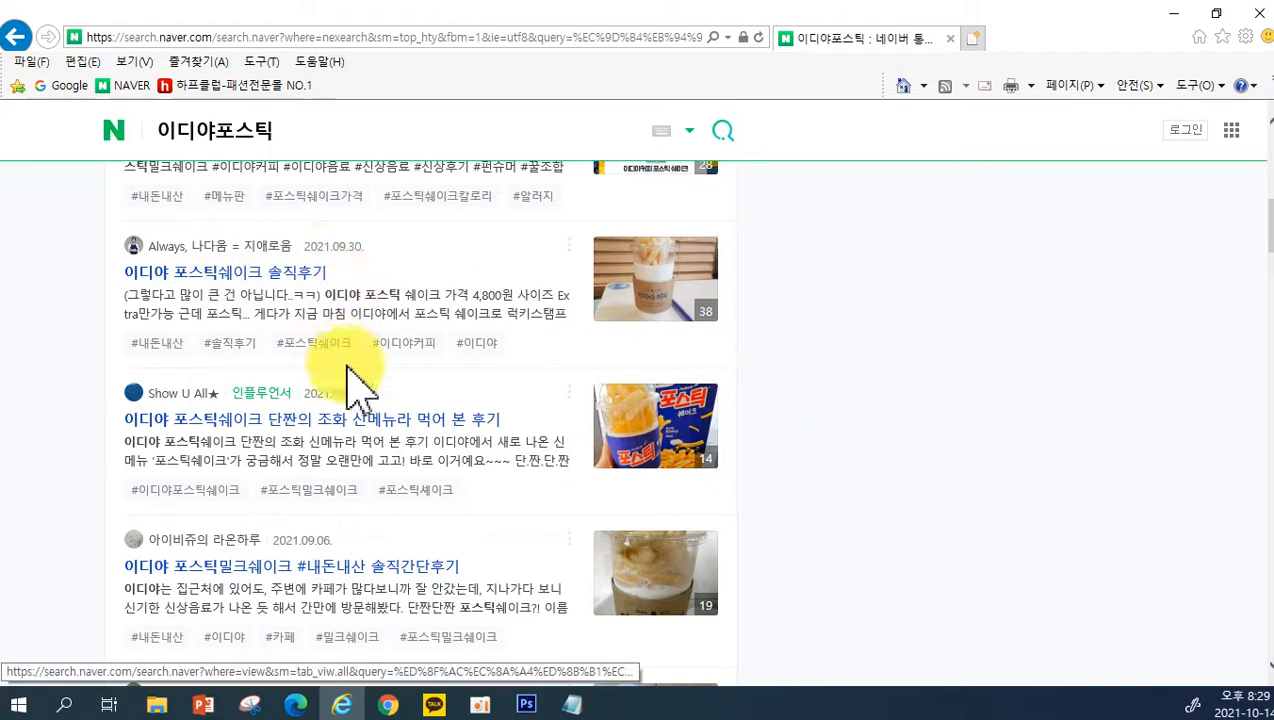
pyautogui.scroll(-1, 352, 380)
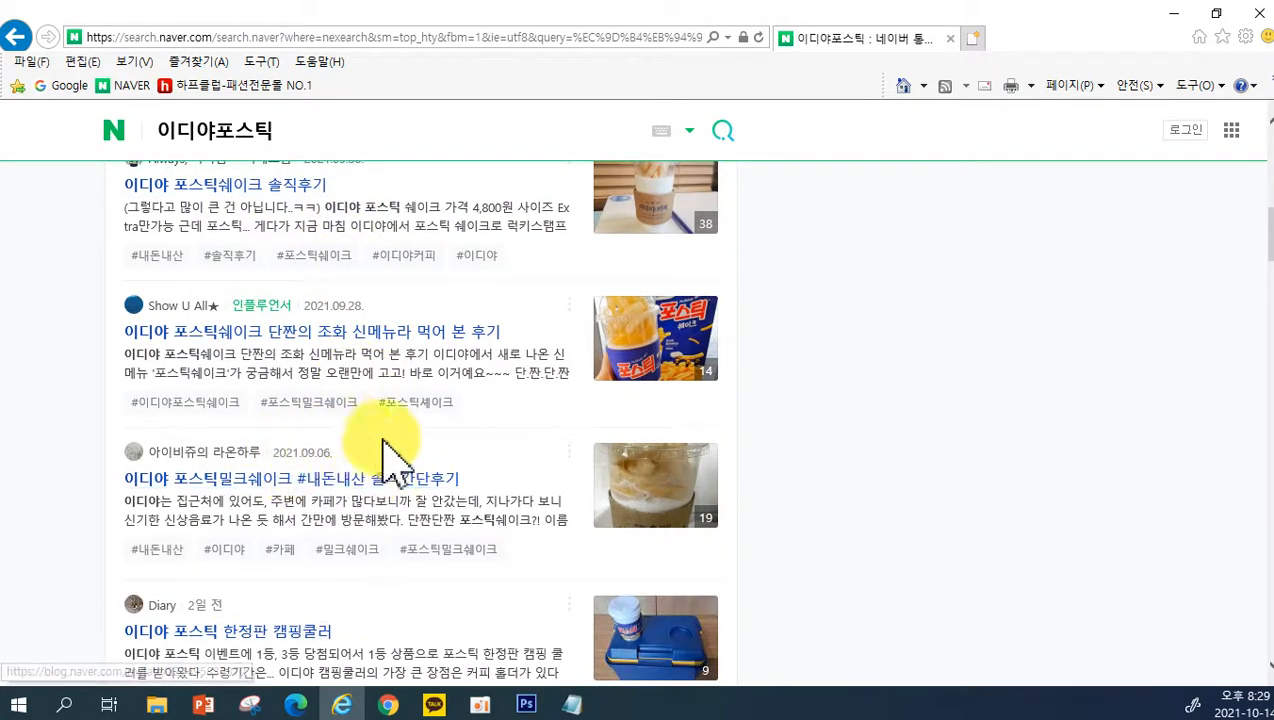
pyautogui.scroll(-2, 410, 484)
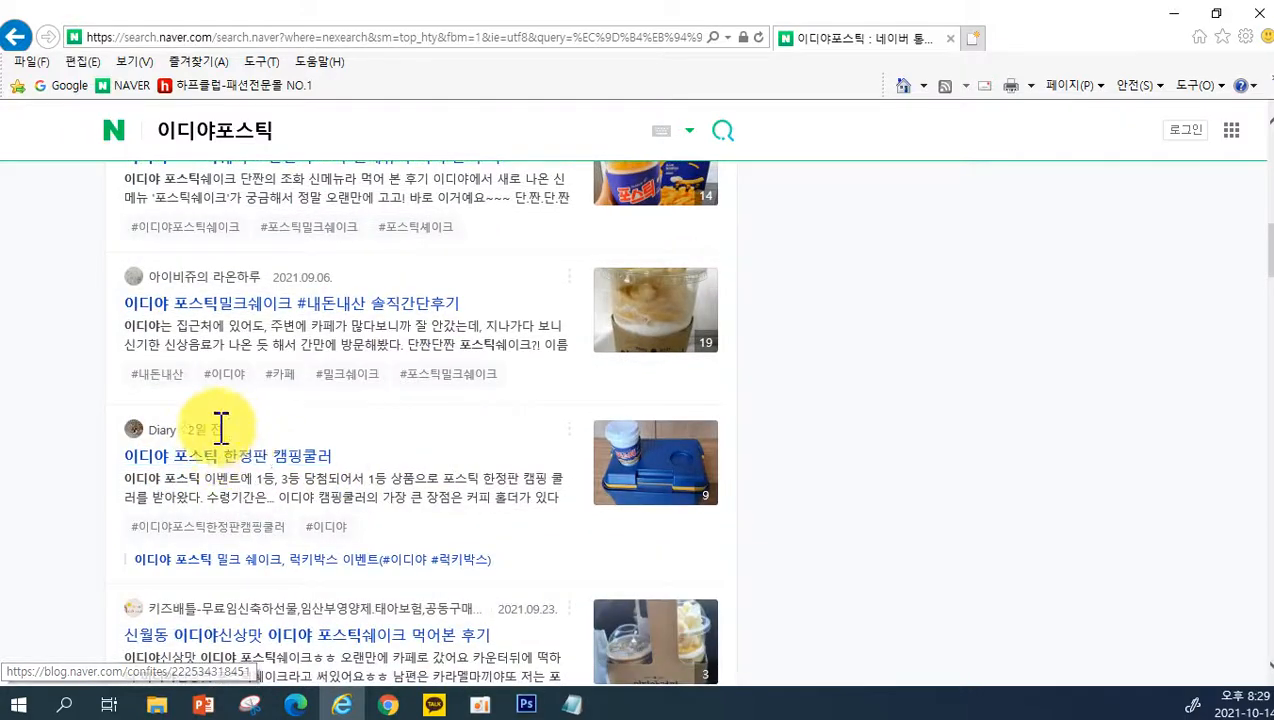
pyautogui.scroll(3, 262, 262)
pyautogui.scroll(6, 298, 430)
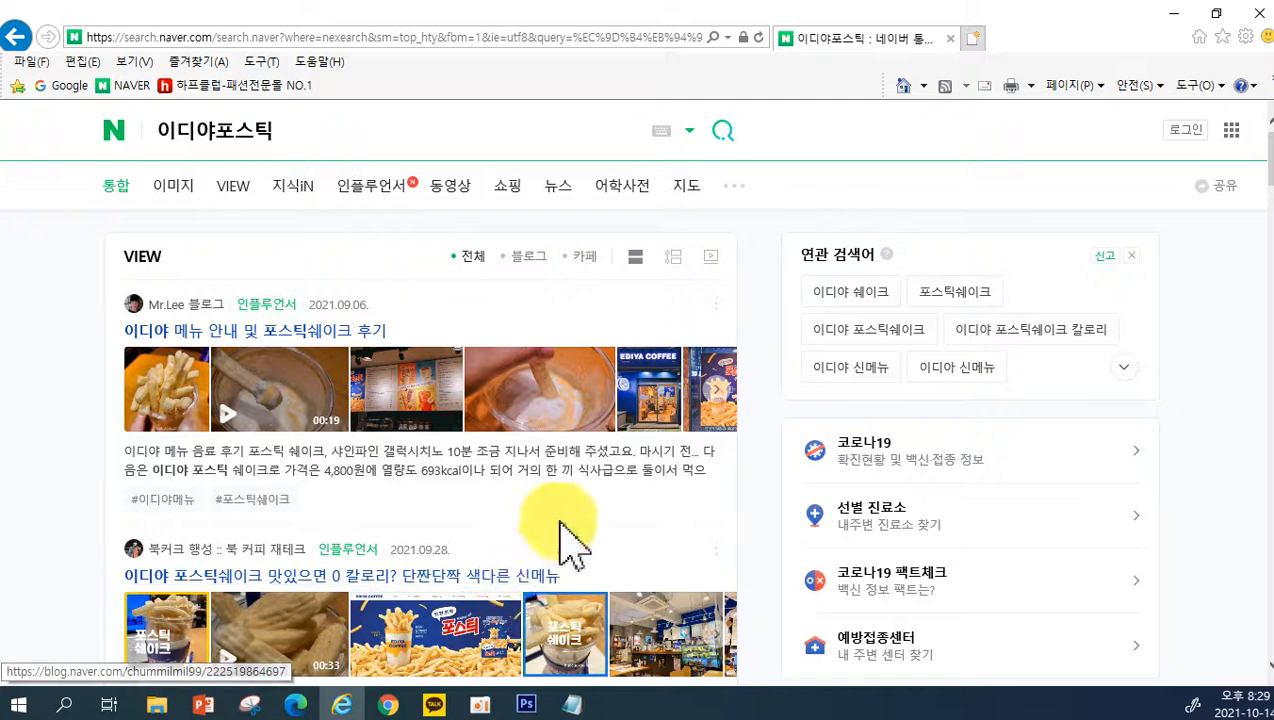
# Step: Minimize the search results, close the 키워드마스터 window, and open NAVER in a new Chrome window
pyautogui.moveTo(600, 4); pyautogui.dragTo(592, 0)
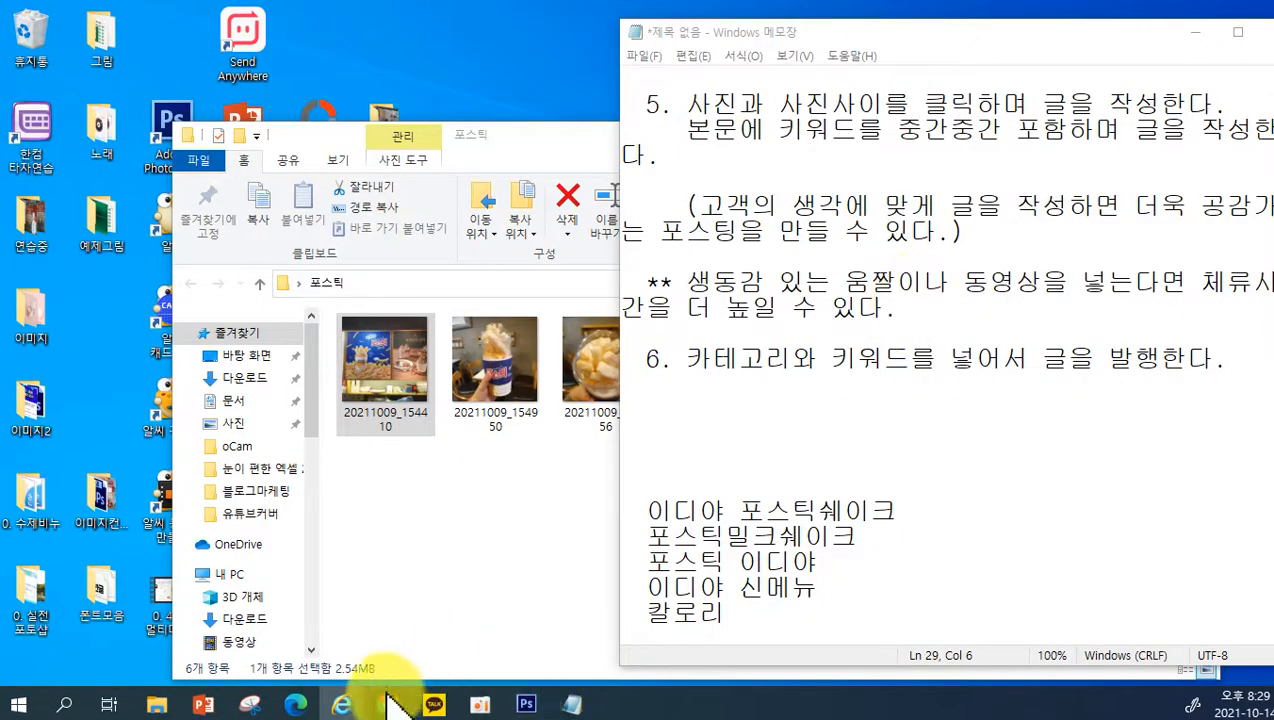
pyautogui.moveTo(388, 706)
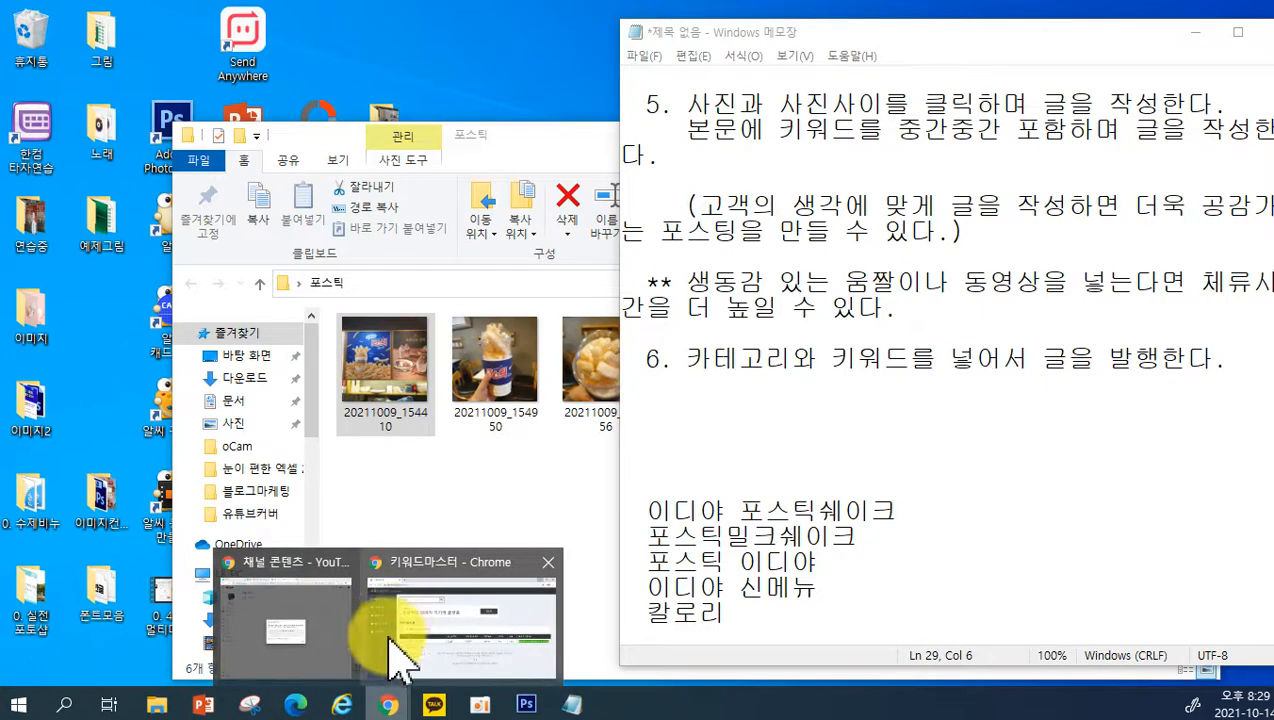
pyautogui.click(548, 563)
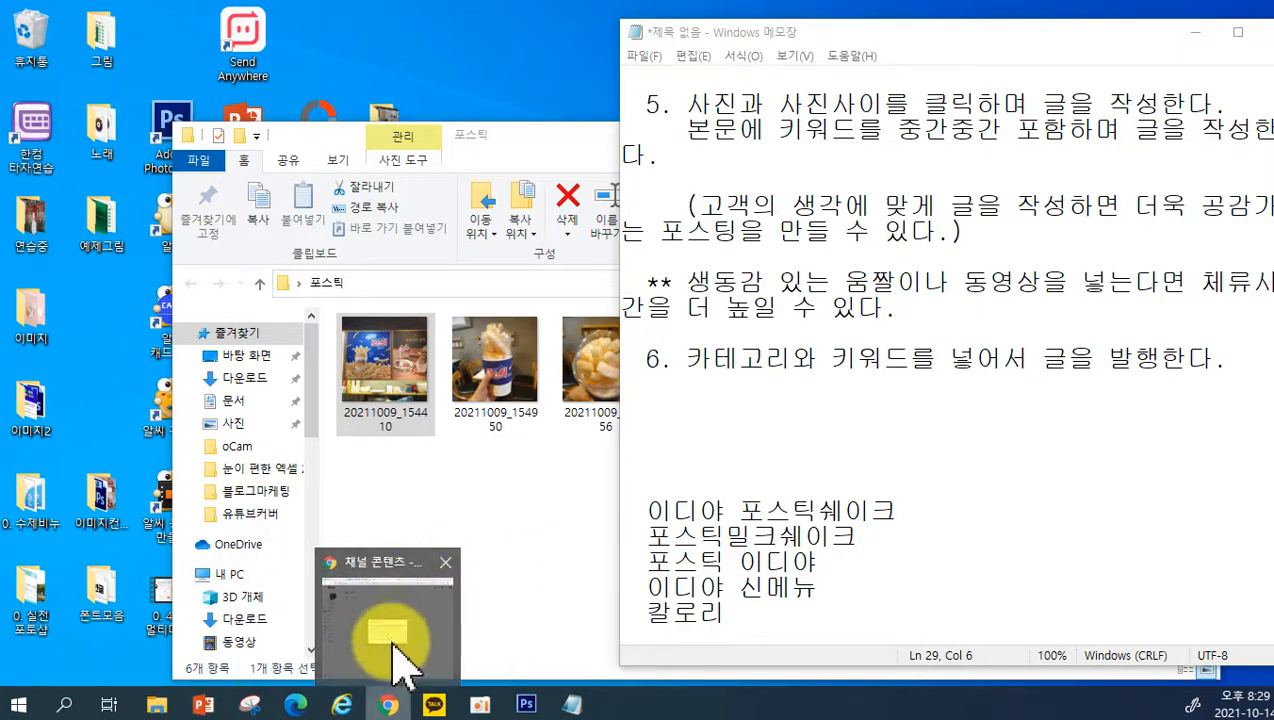
pyautogui.rightClick(392, 707)
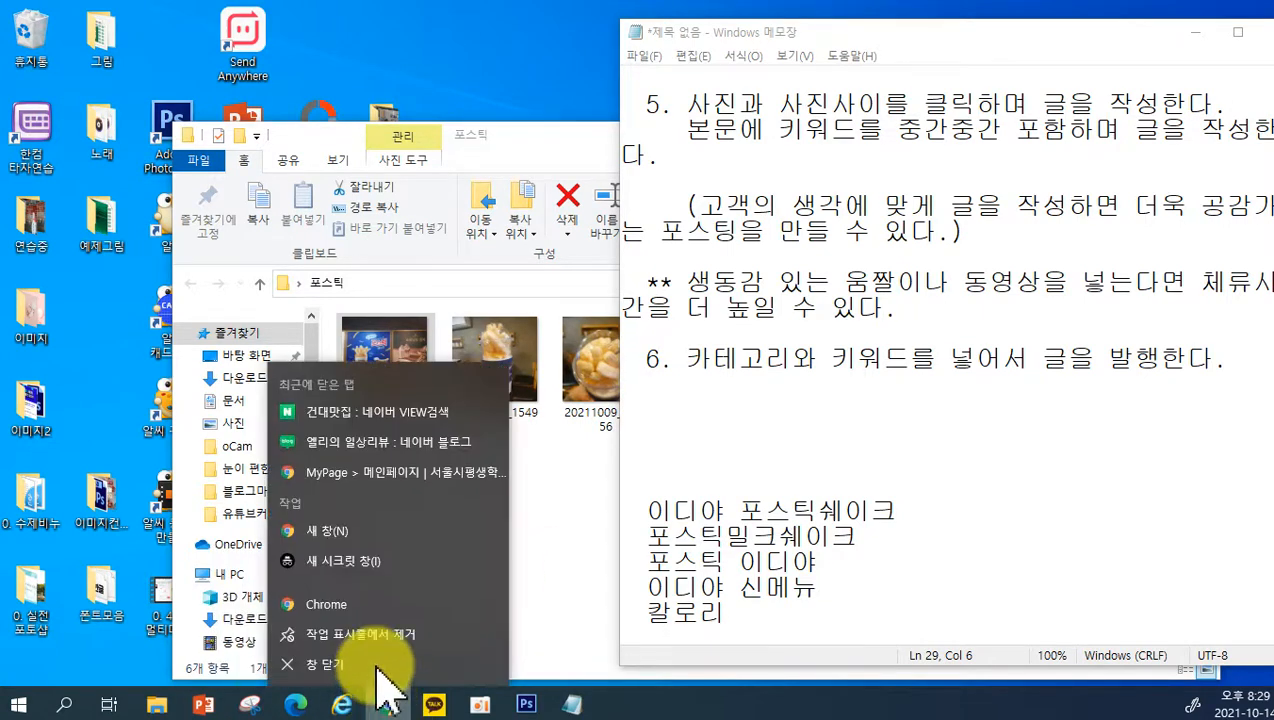
pyautogui.click(372, 607)
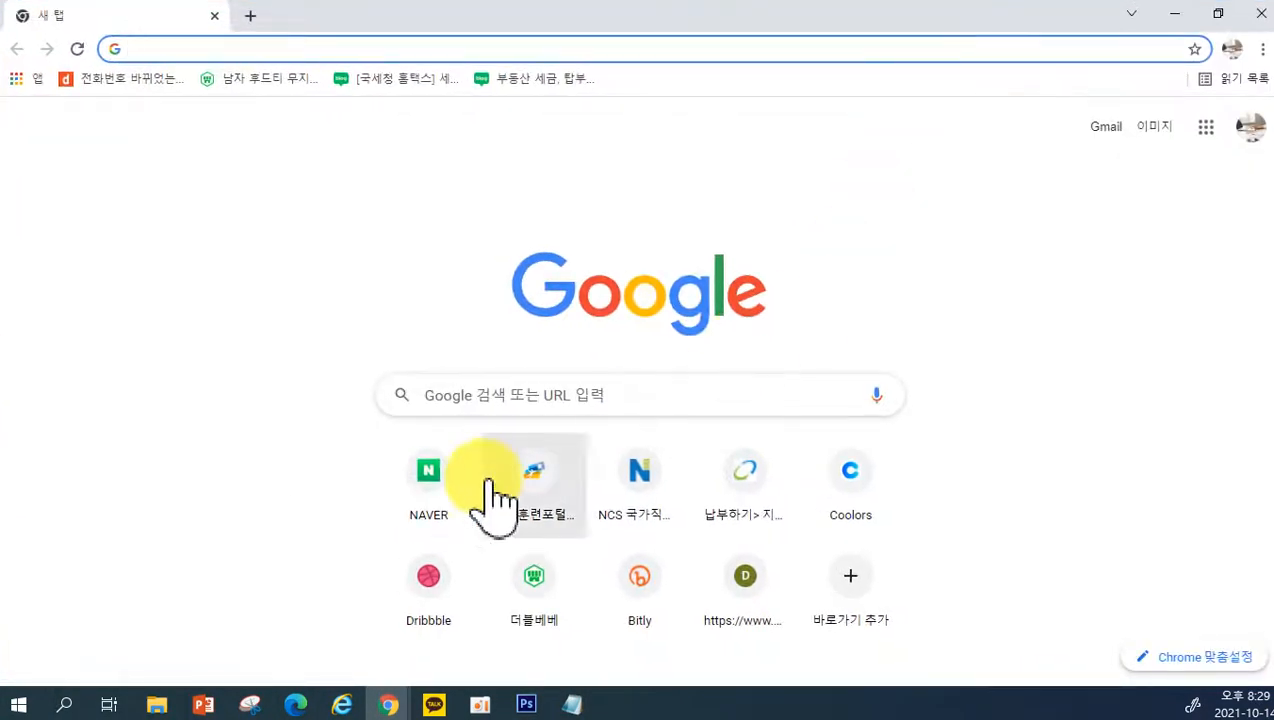
pyautogui.click(466, 482)
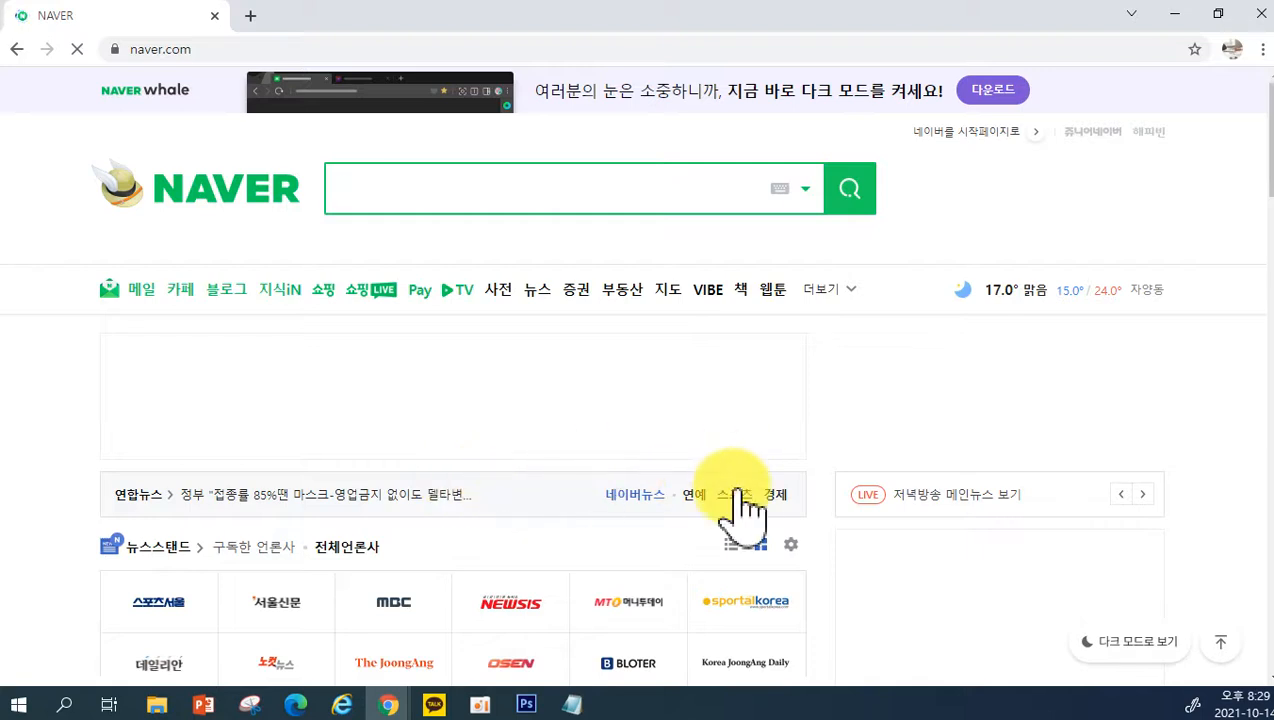
# Step: Glance at the keyword notes and open 내 블로그 from the NAVER home page in Chrome
pyautogui.click(574, 702)
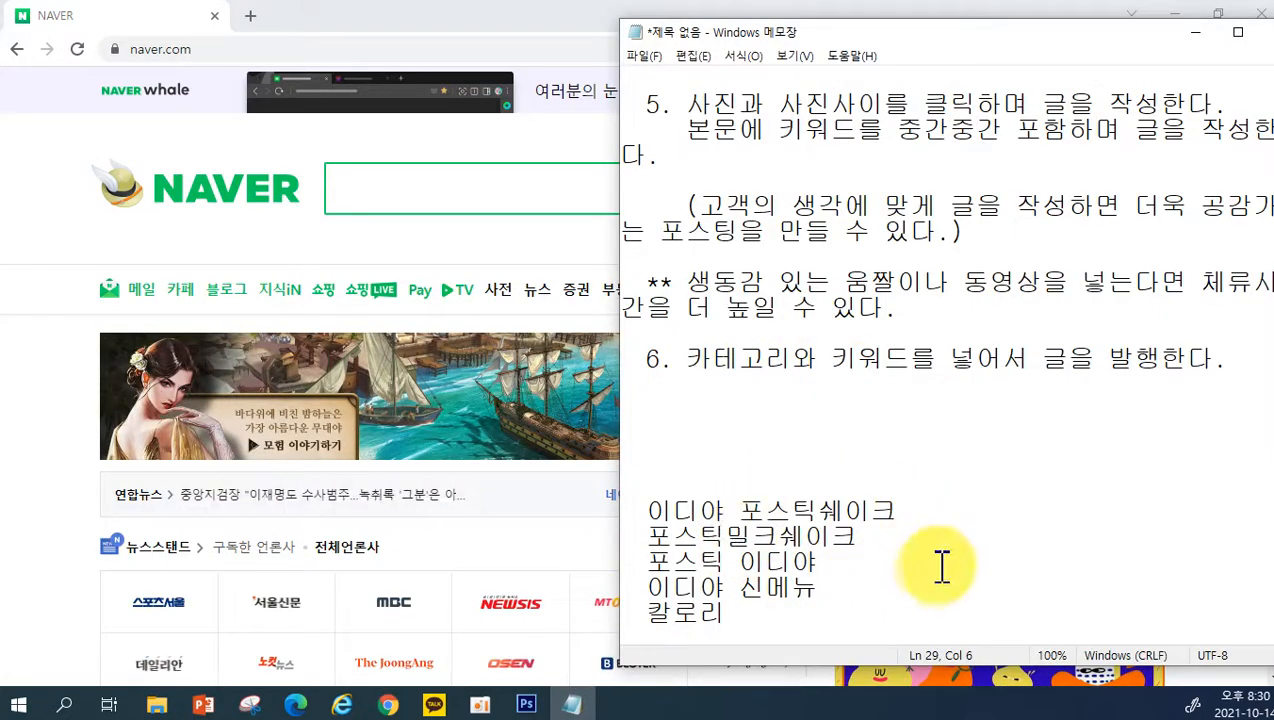
pyautogui.click(60, 495)
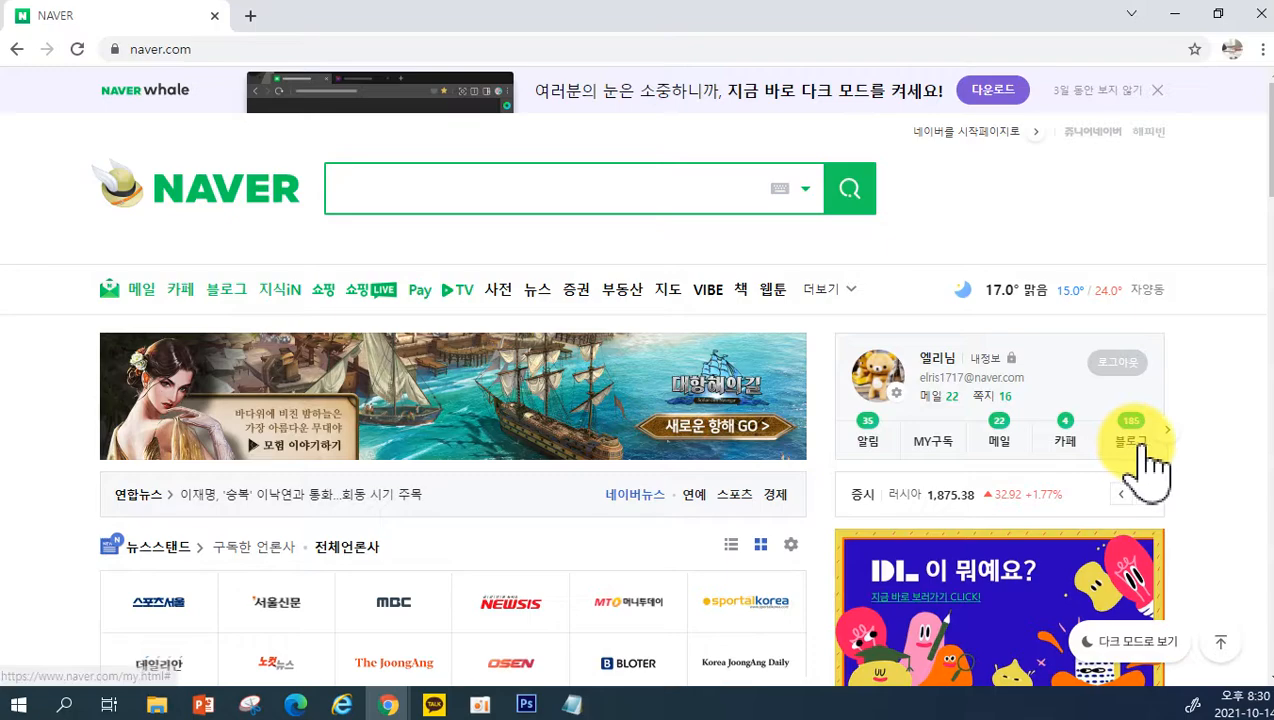
pyautogui.scroll(-5, 1200, 520)
pyautogui.scroll(2, 1122, 506)
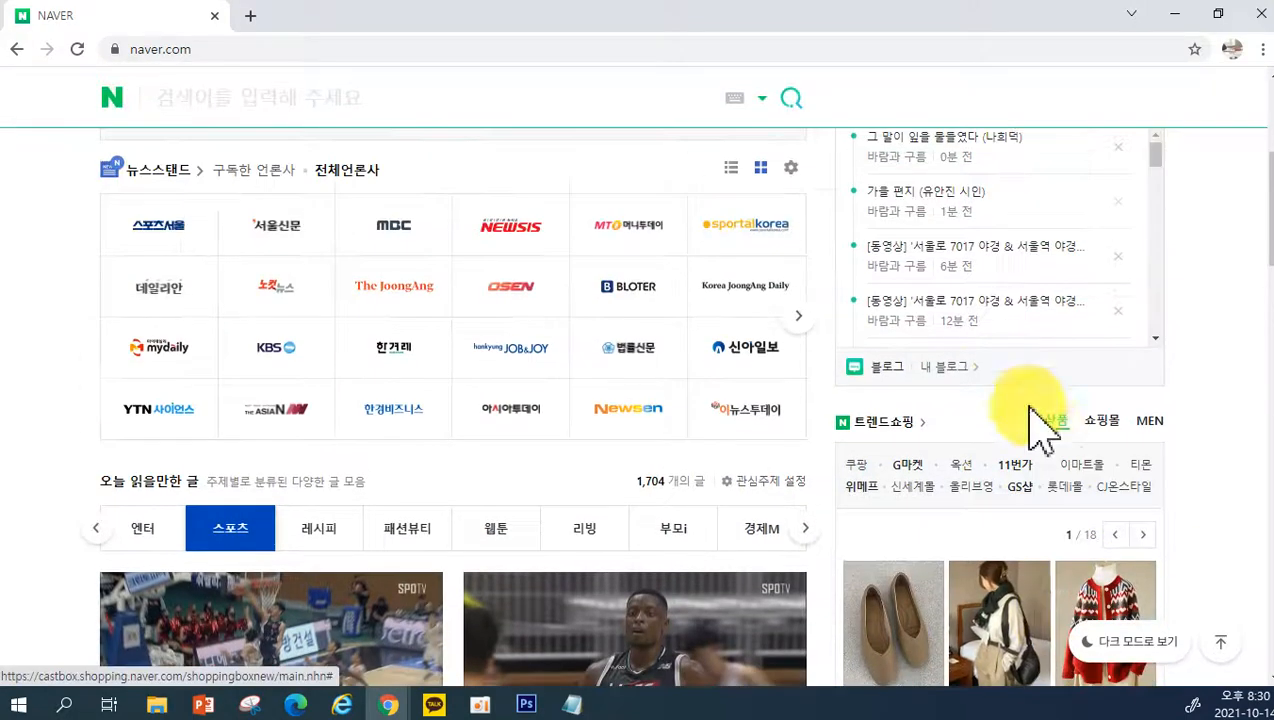
pyautogui.click(945, 367)
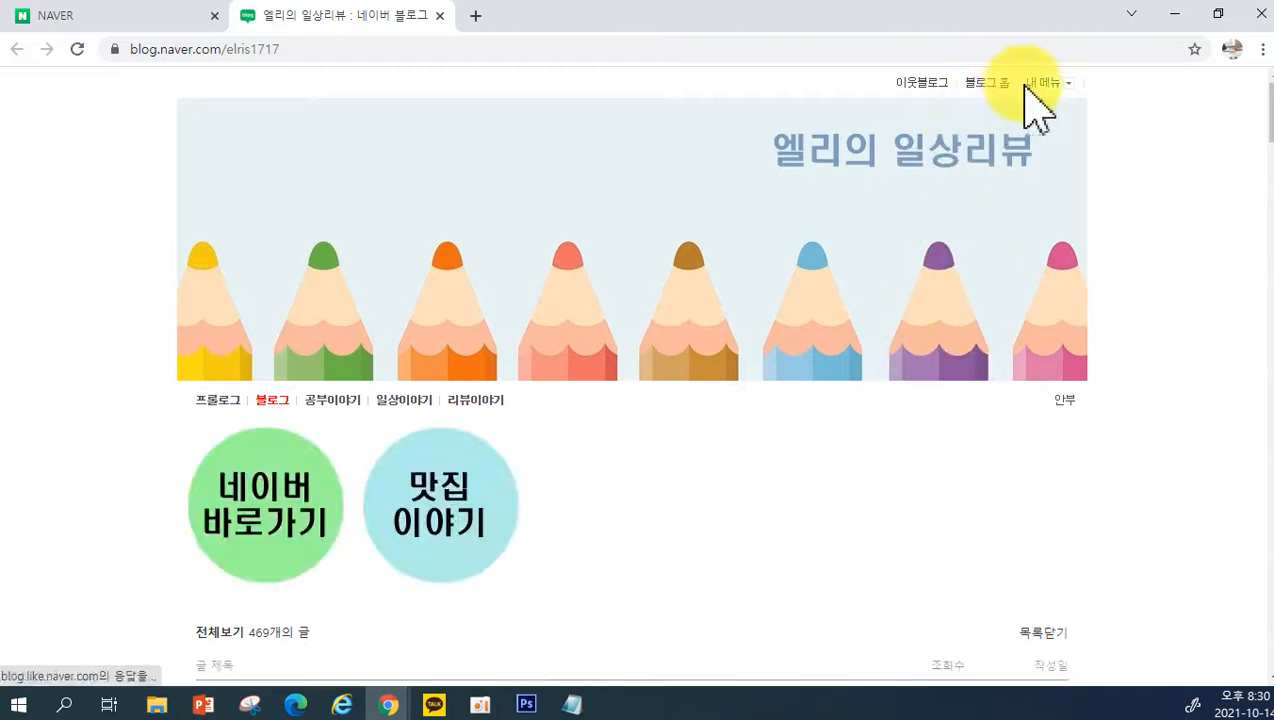
# Step: Start writing a new blog post and decline to continue the earlier unfinished draft
pyautogui.click(1037, 87)
pyautogui.click(960, 85)
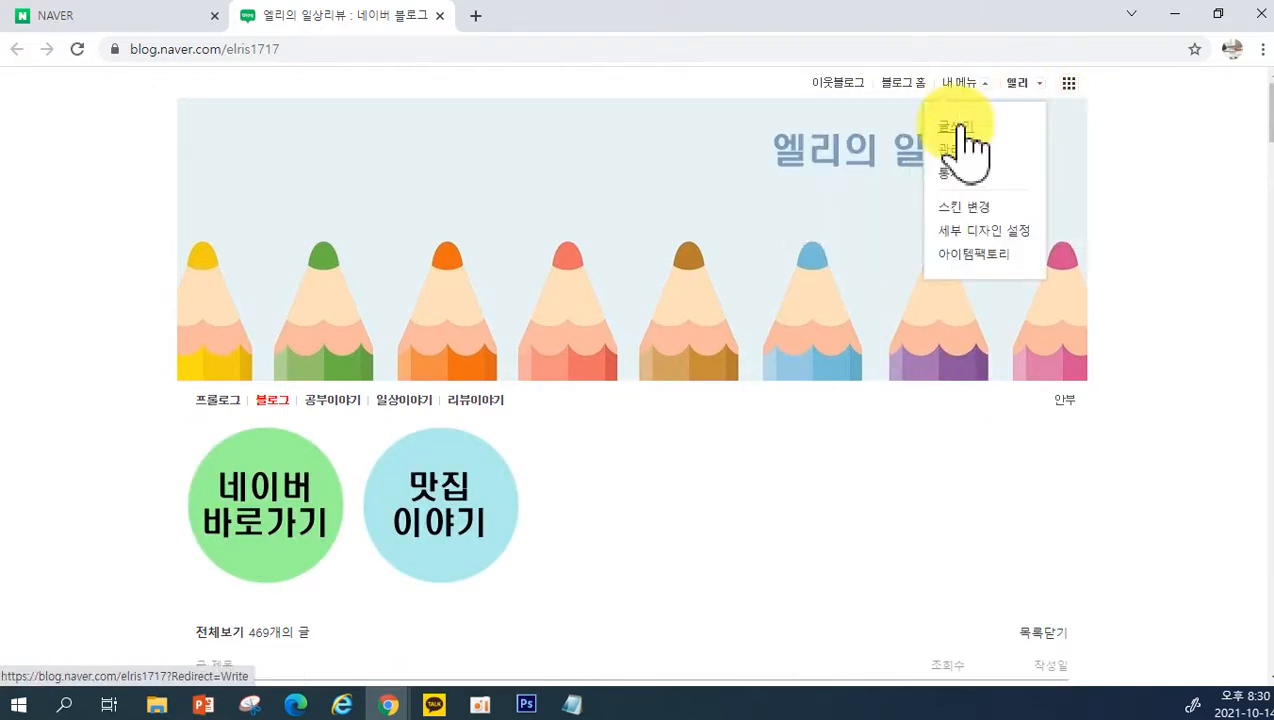
pyautogui.click(960, 127)
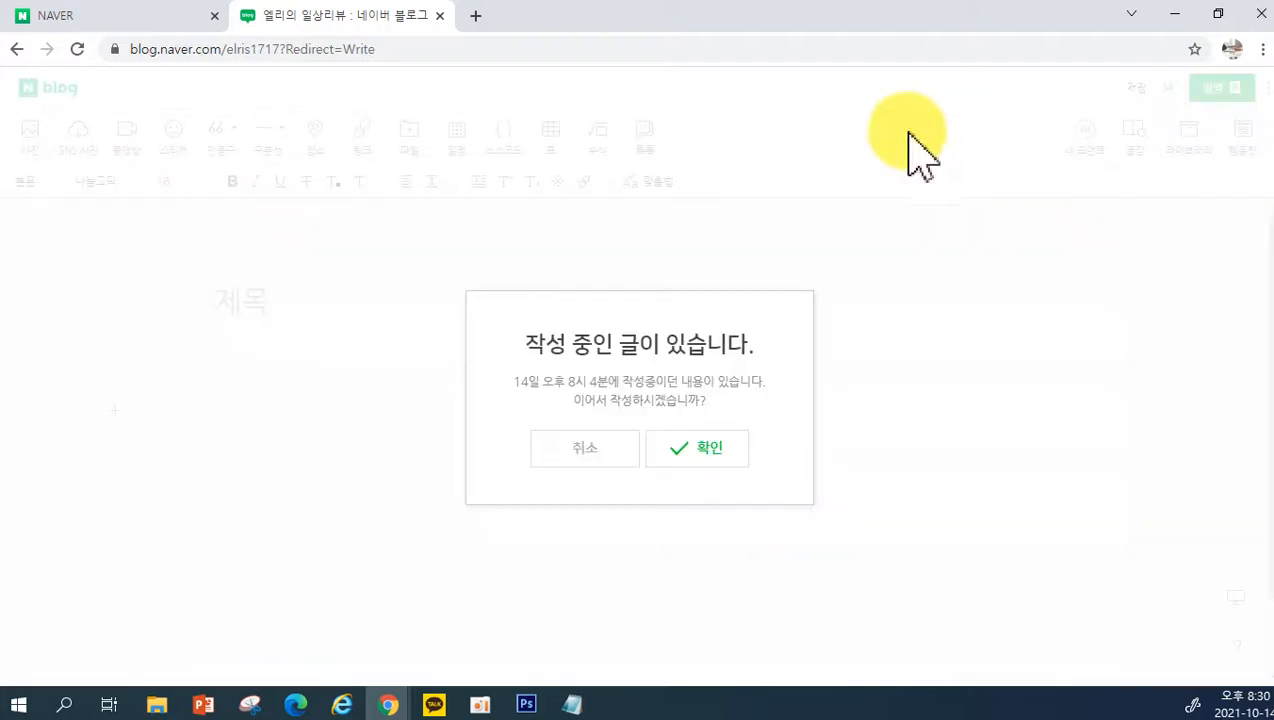
pyautogui.click(578, 450)
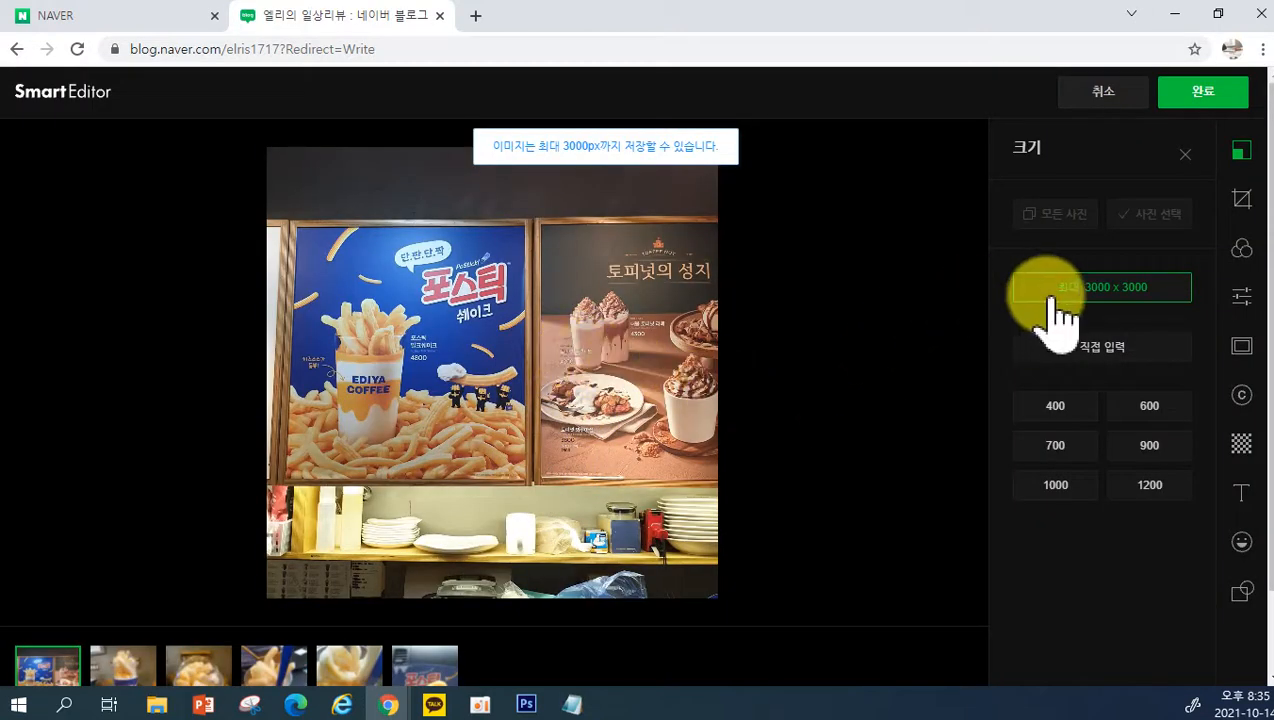
# Step: Frame a free-ratio crop of the first photo in SmartEditor tightly around the blue 포스틱 쉐이크 poster
pyautogui.click(1242, 199)
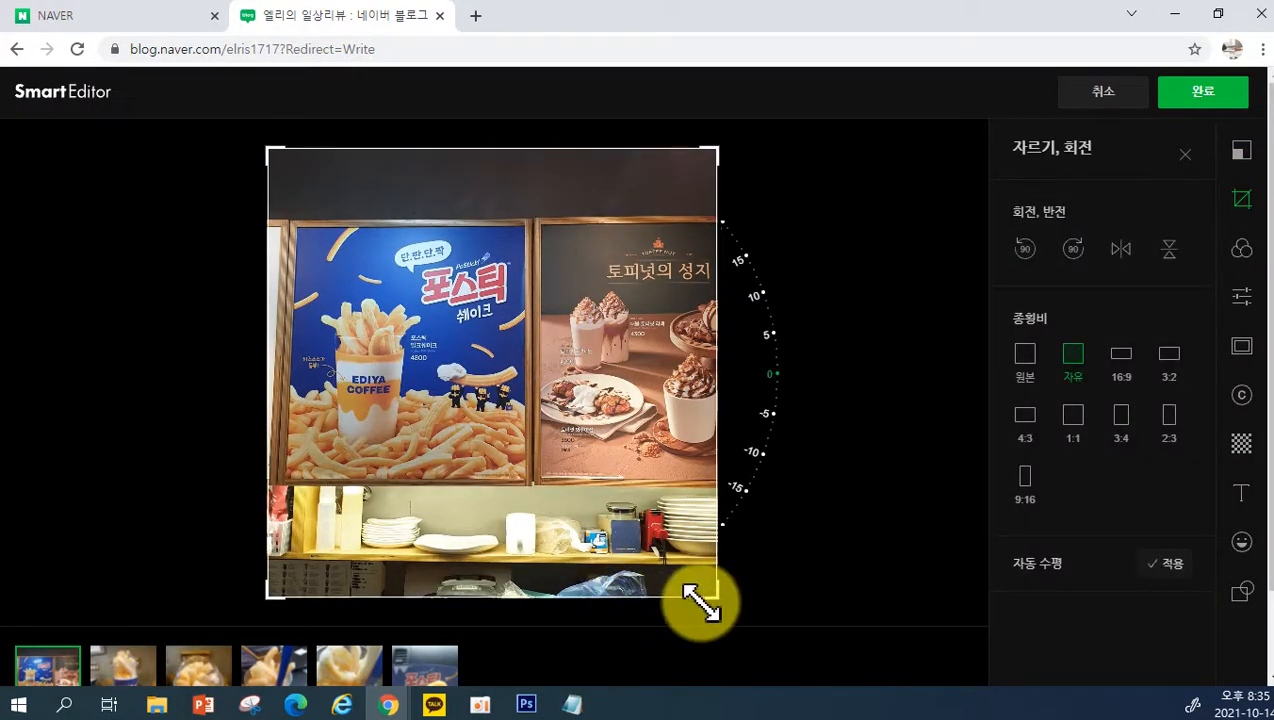
pyautogui.moveTo(712, 600); pyautogui.dragTo(530, 490)
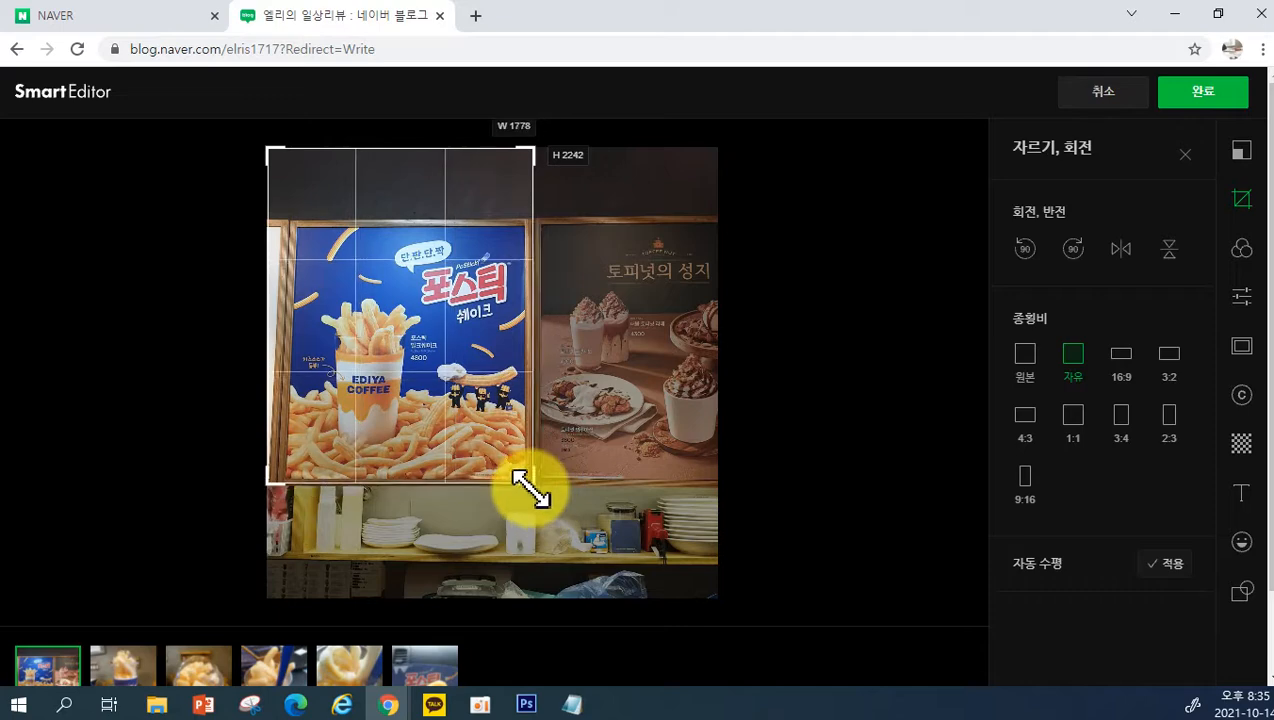
pyautogui.moveTo(367, 156); pyautogui.dragTo(368, 238)
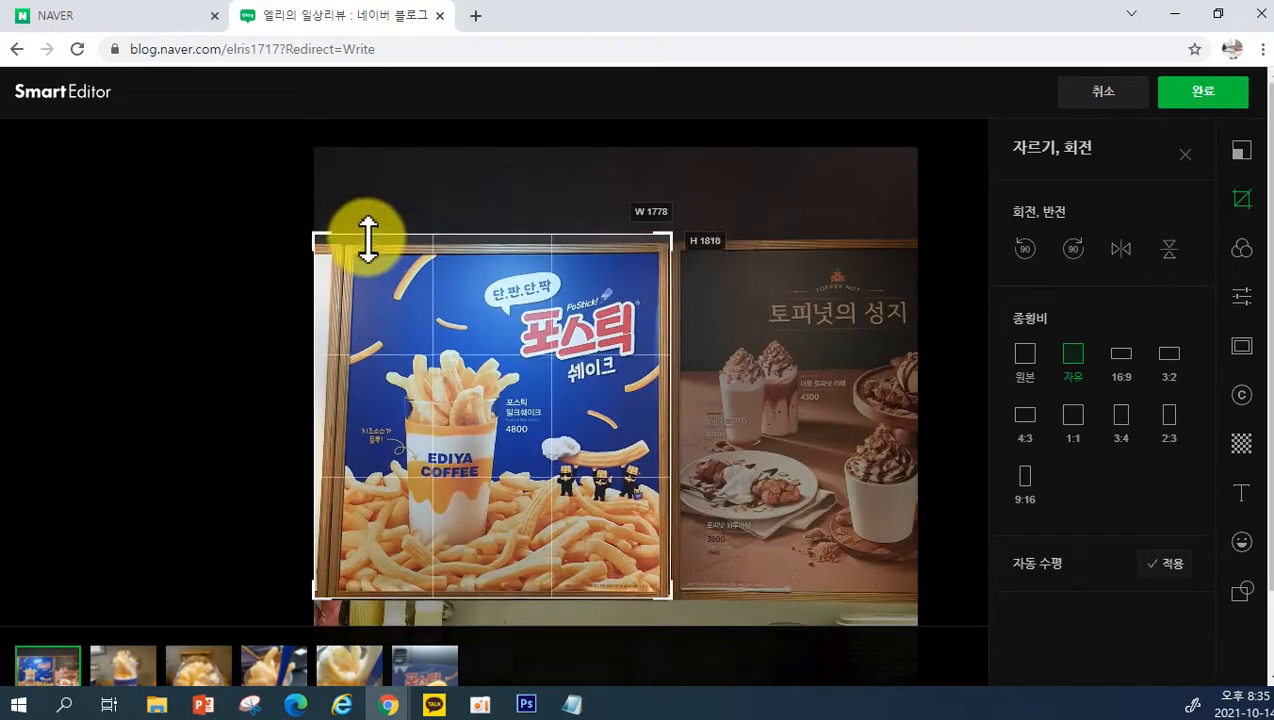
pyautogui.moveTo(276, 151); pyautogui.dragTo(316, 165)
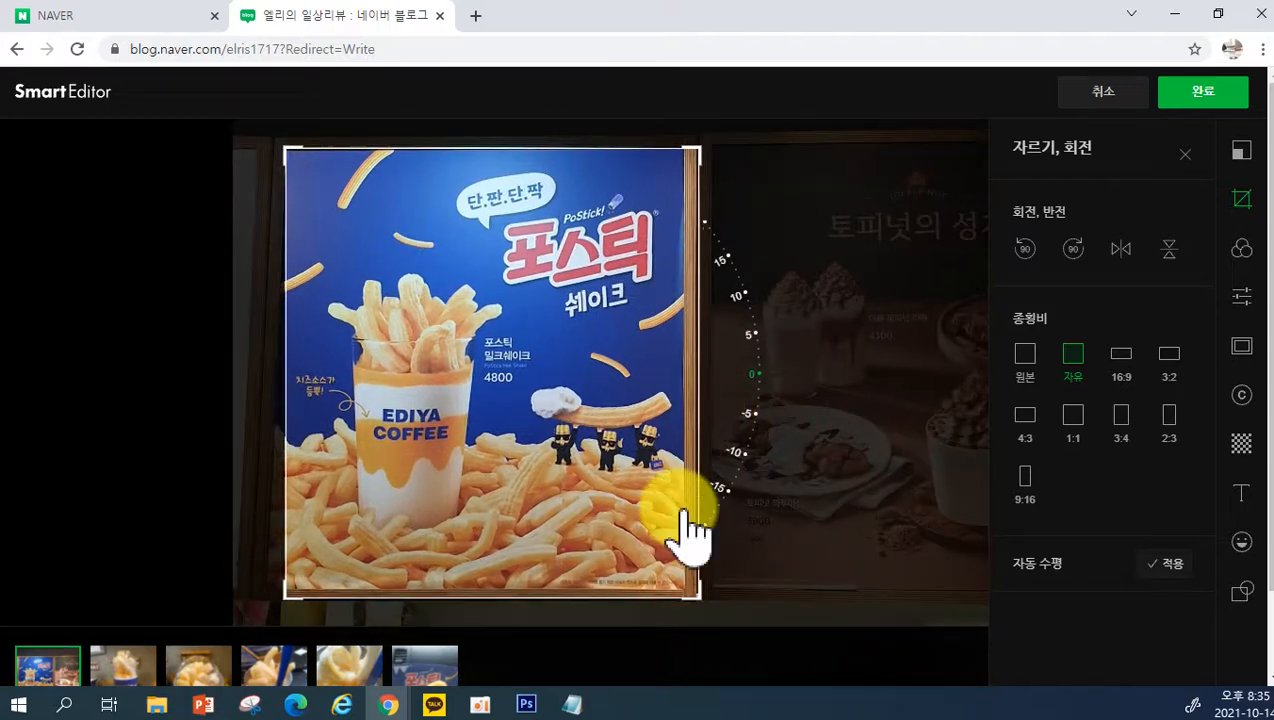
pyautogui.moveTo(691, 598); pyautogui.dragTo(676, 570)
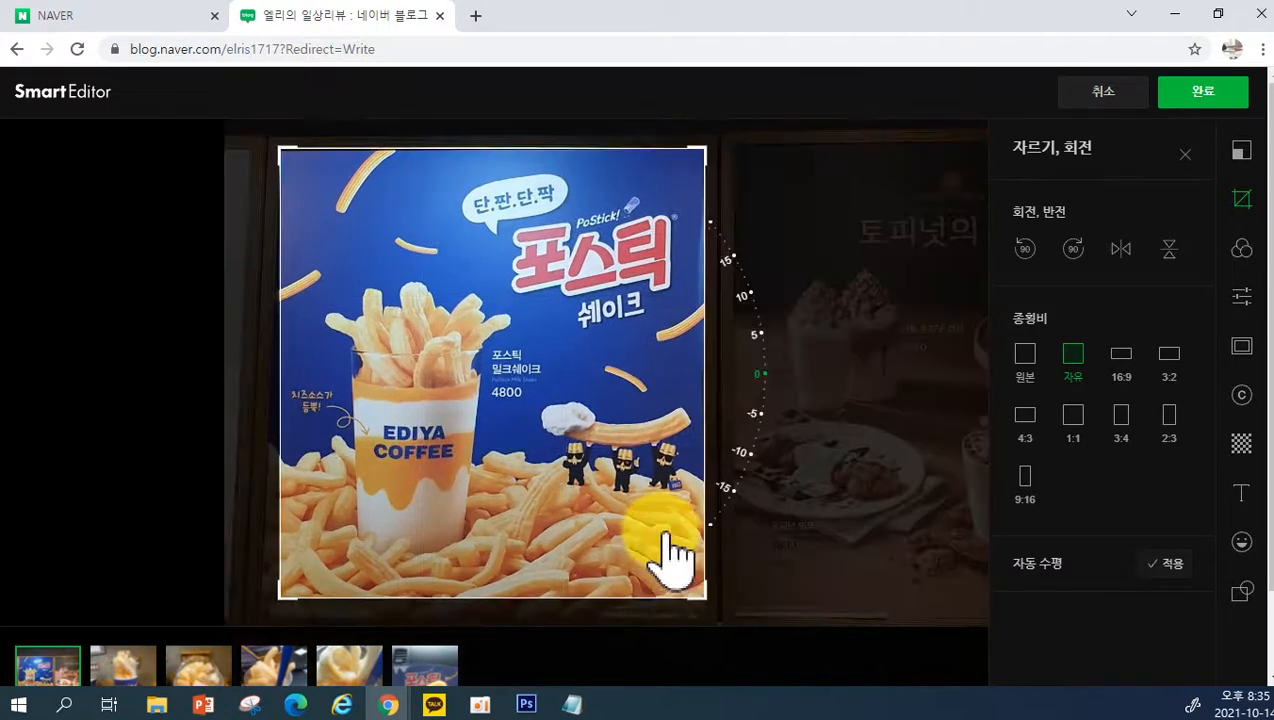
pyautogui.moveTo(284, 589); pyautogui.dragTo(289, 591)
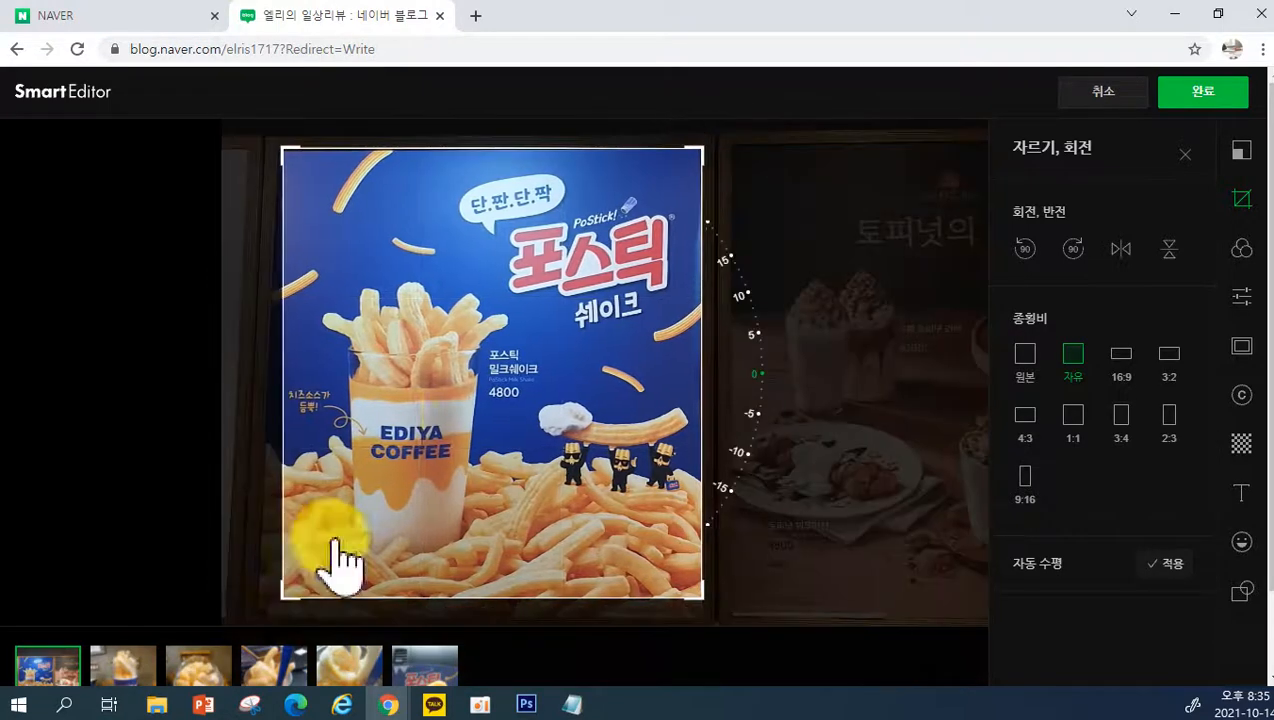
pyautogui.moveTo(701, 148); pyautogui.dragTo(704, 149)
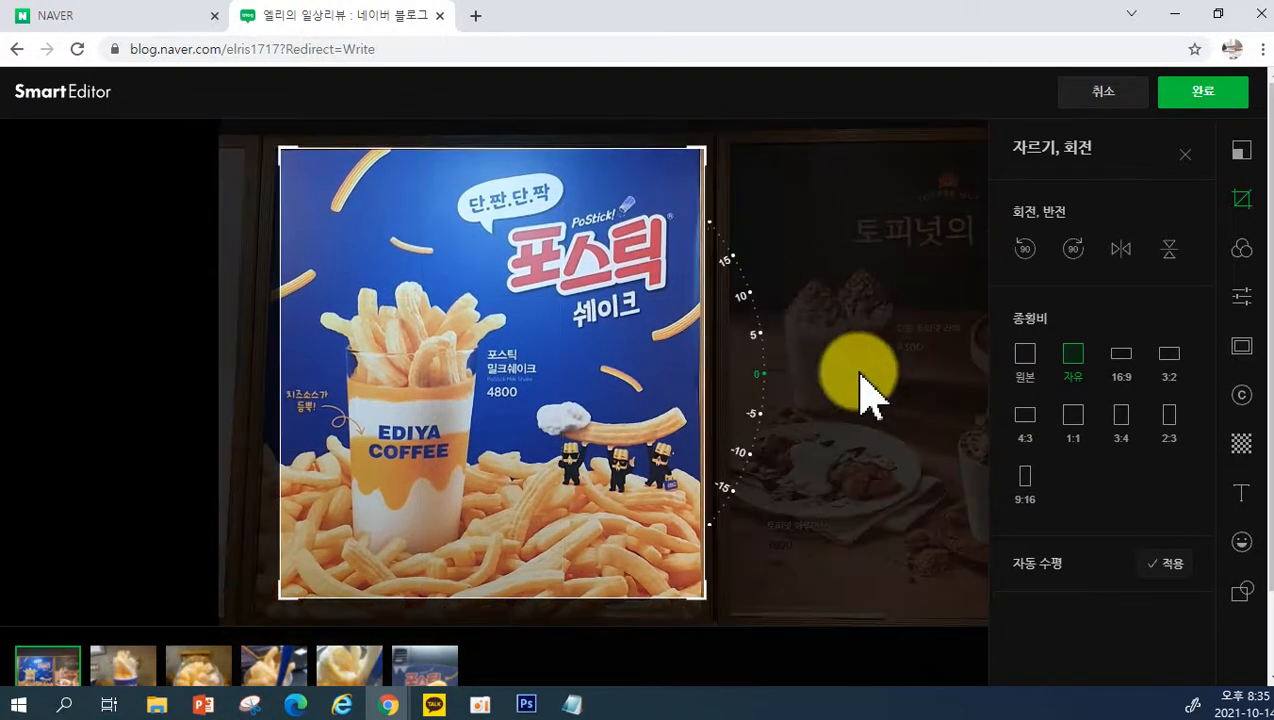
# Step: Save the cropped poster photo and finish the photo editing to return to the blog post
pyautogui.click(1212, 100)
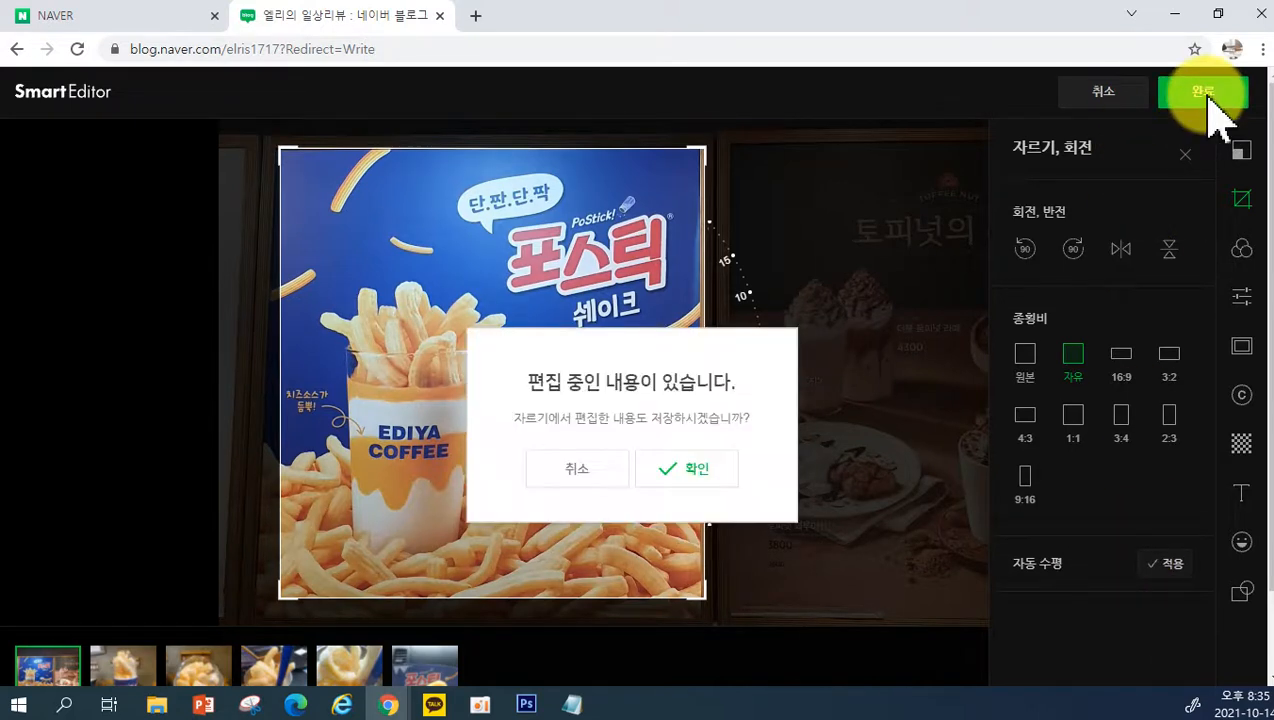
pyautogui.click(694, 485)
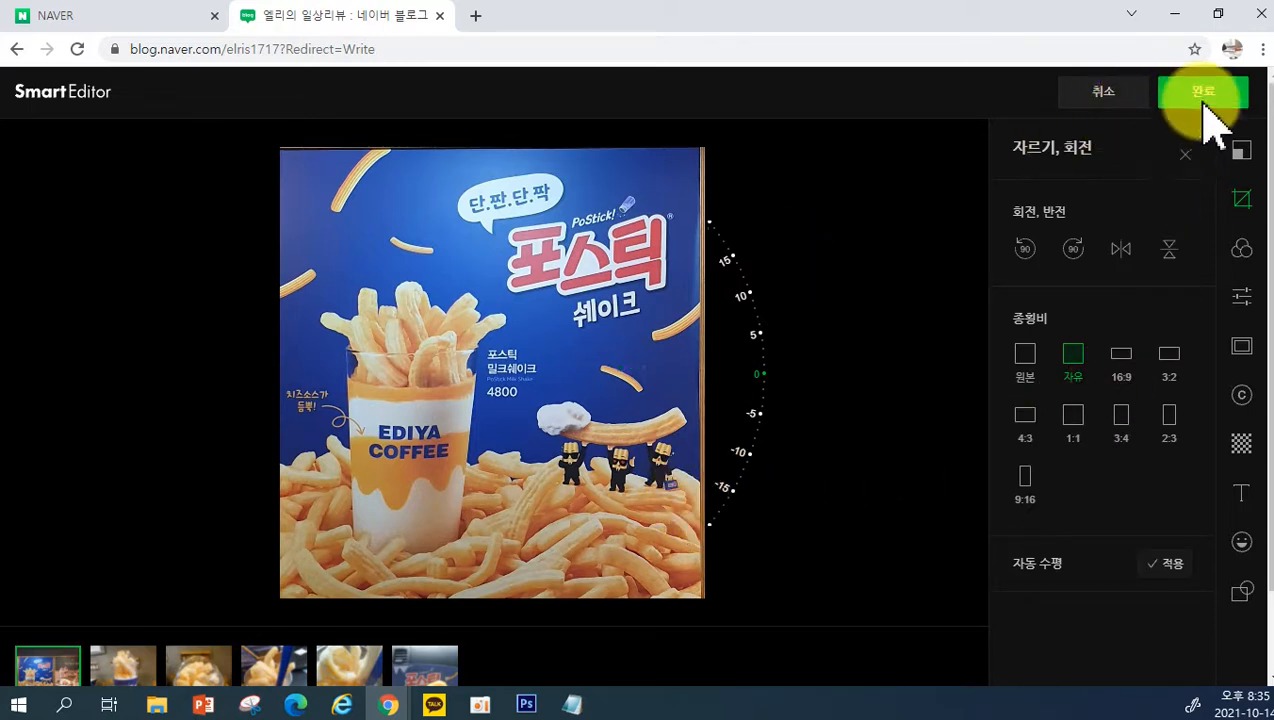
pyautogui.scroll(-2, 680, 566)
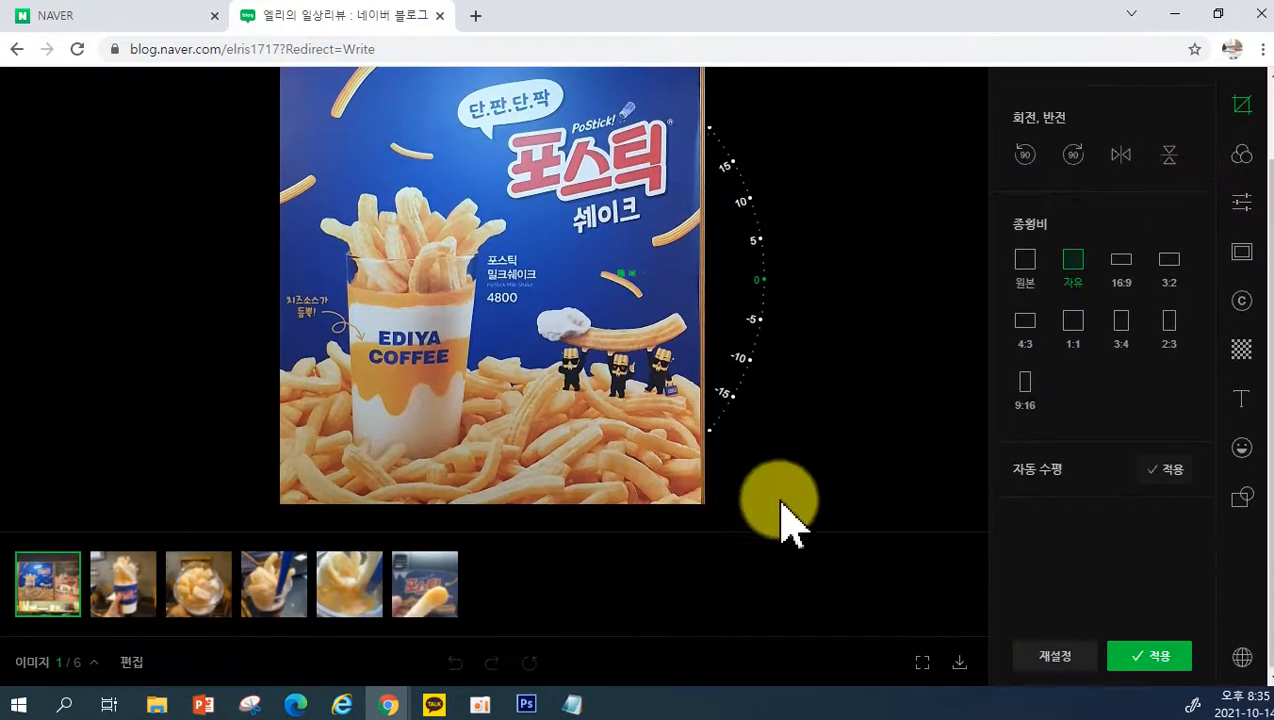
pyautogui.scroll(2, 922, 511)
pyautogui.scroll(-2, 925, 510)
pyautogui.click(1132, 660)
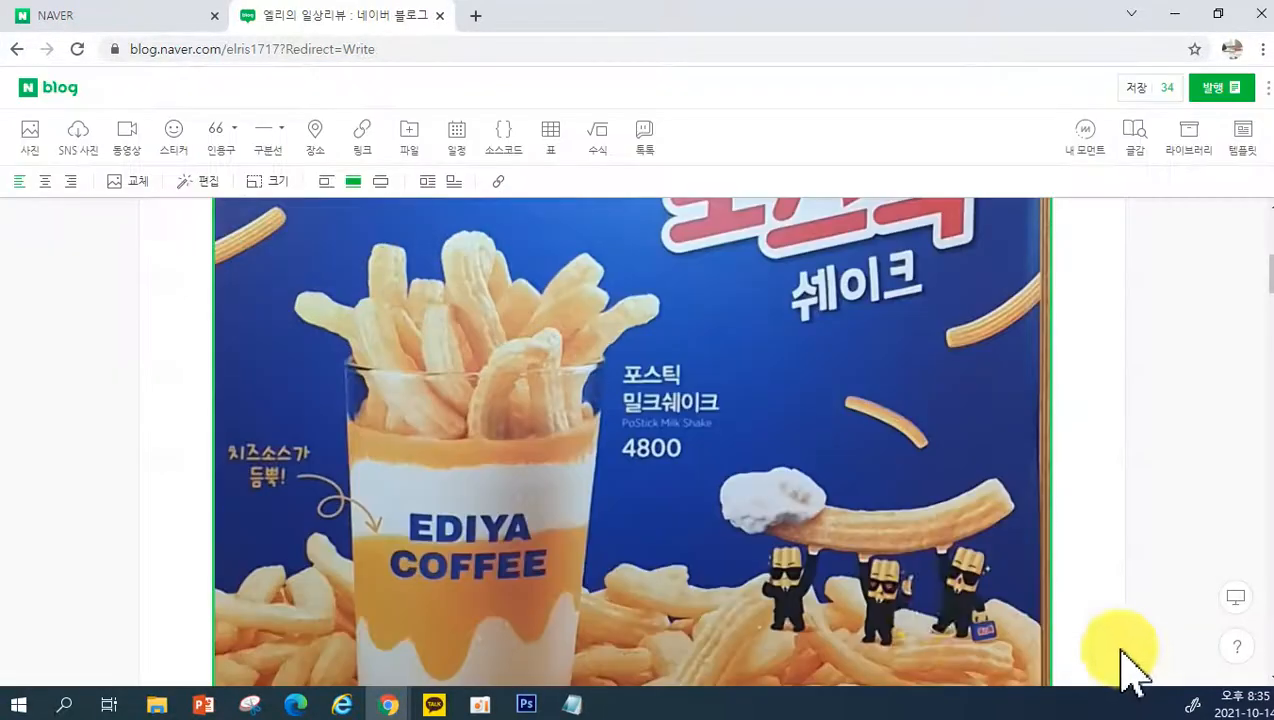
# Step: Adjust the cropped poster photo's brightness to 24, saturation to 9 and contrast to 24
pyautogui.doubleClick(637, 395)
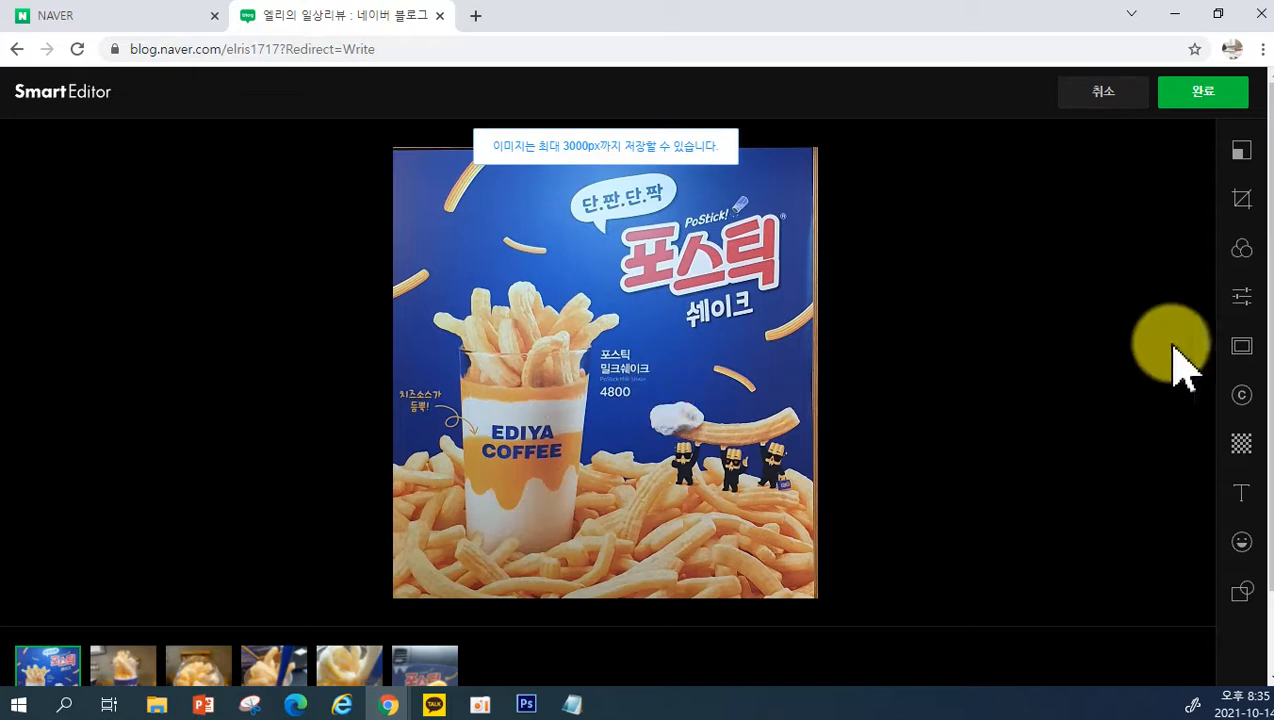
pyautogui.click(1241, 296)
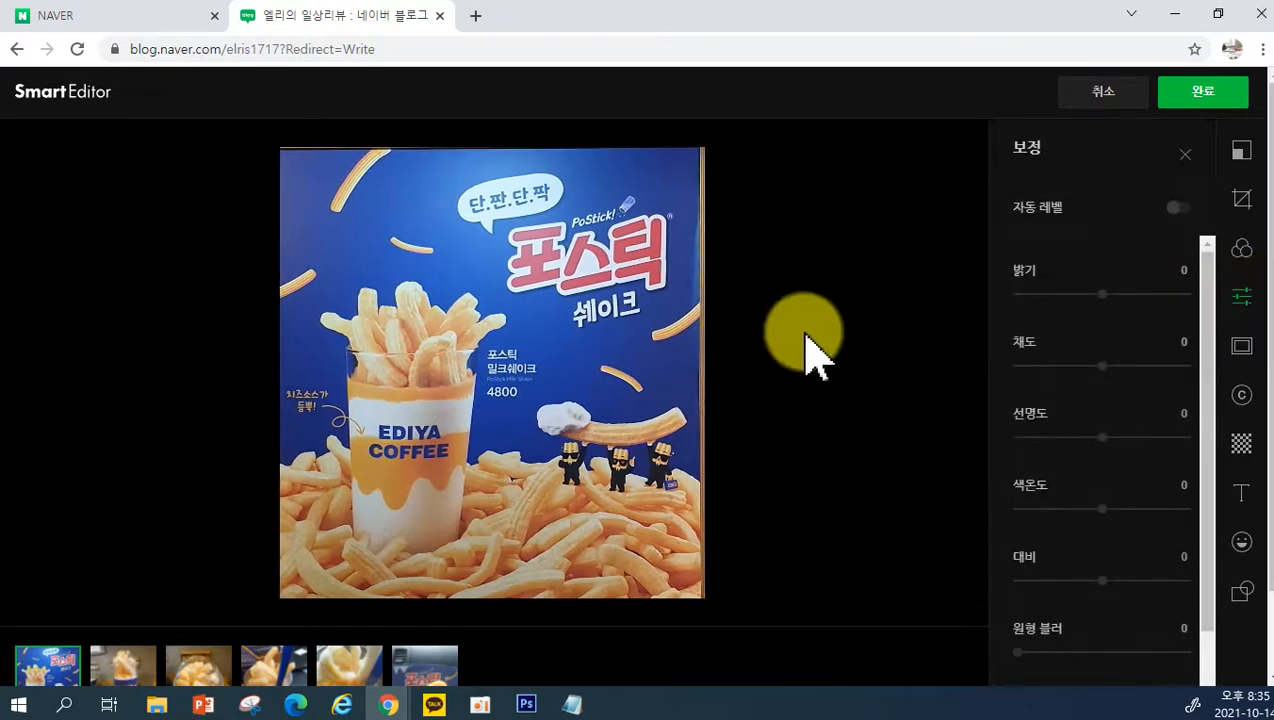
pyautogui.moveTo(1100, 295)
pyautogui.mouseDown()
pyautogui.moveTo(1083, 297)
pyautogui.moveTo(1108, 295)
pyautogui.mouseUp()
pyautogui.moveTo(1103, 367); pyautogui.dragTo(1112, 369)
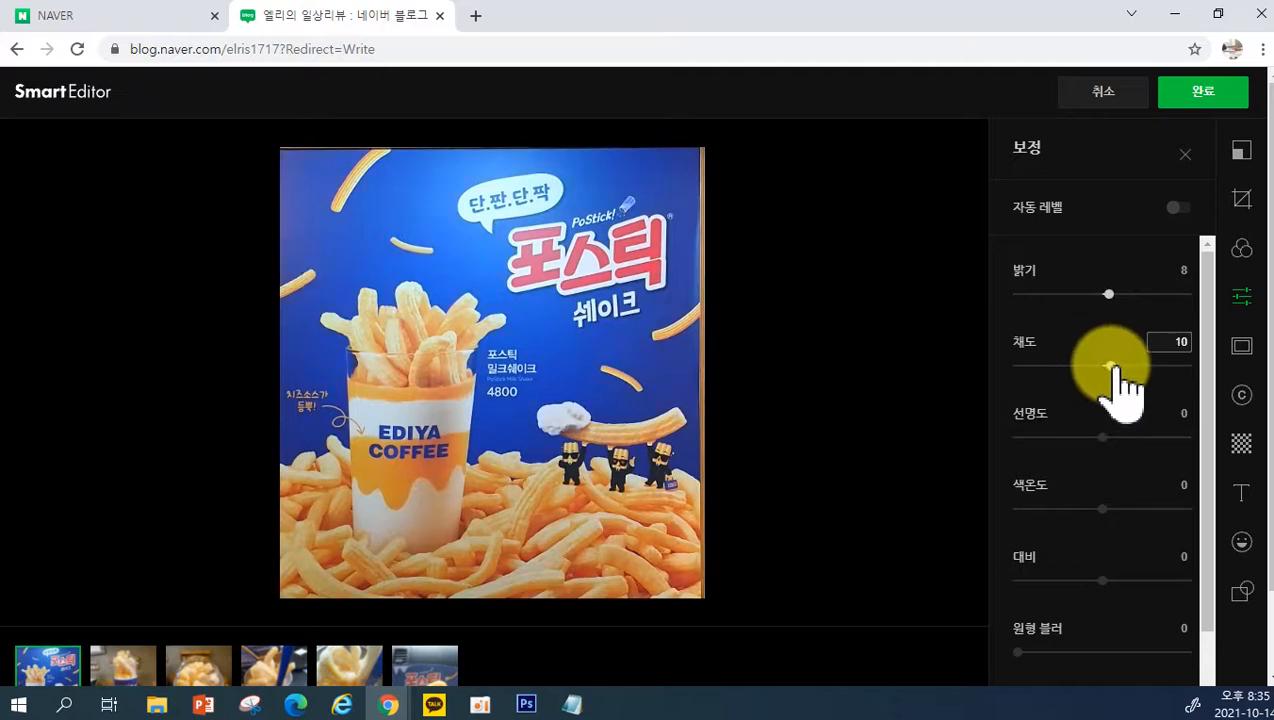
pyautogui.moveTo(1108, 294); pyautogui.dragTo(1117, 294)
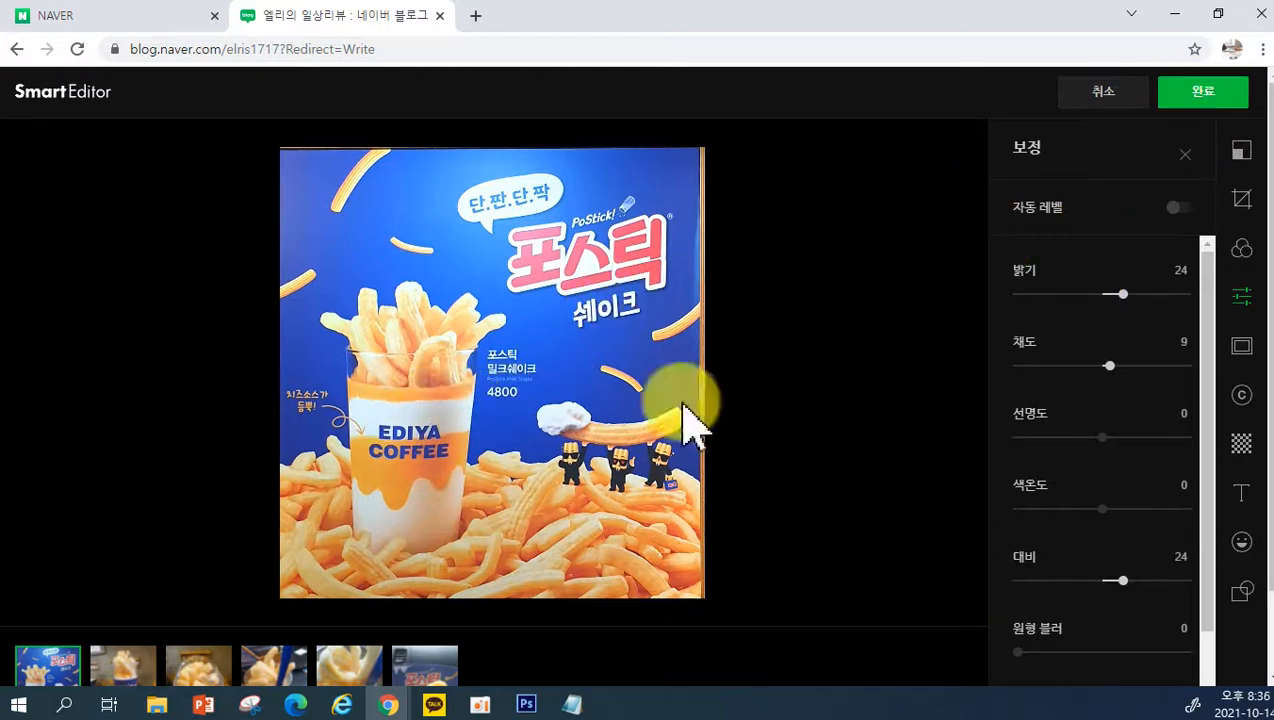
# Step: Choose the Lucent filter at strength 39 on the hand-held cup photo and apply it to all photos
pyautogui.click(121, 668)
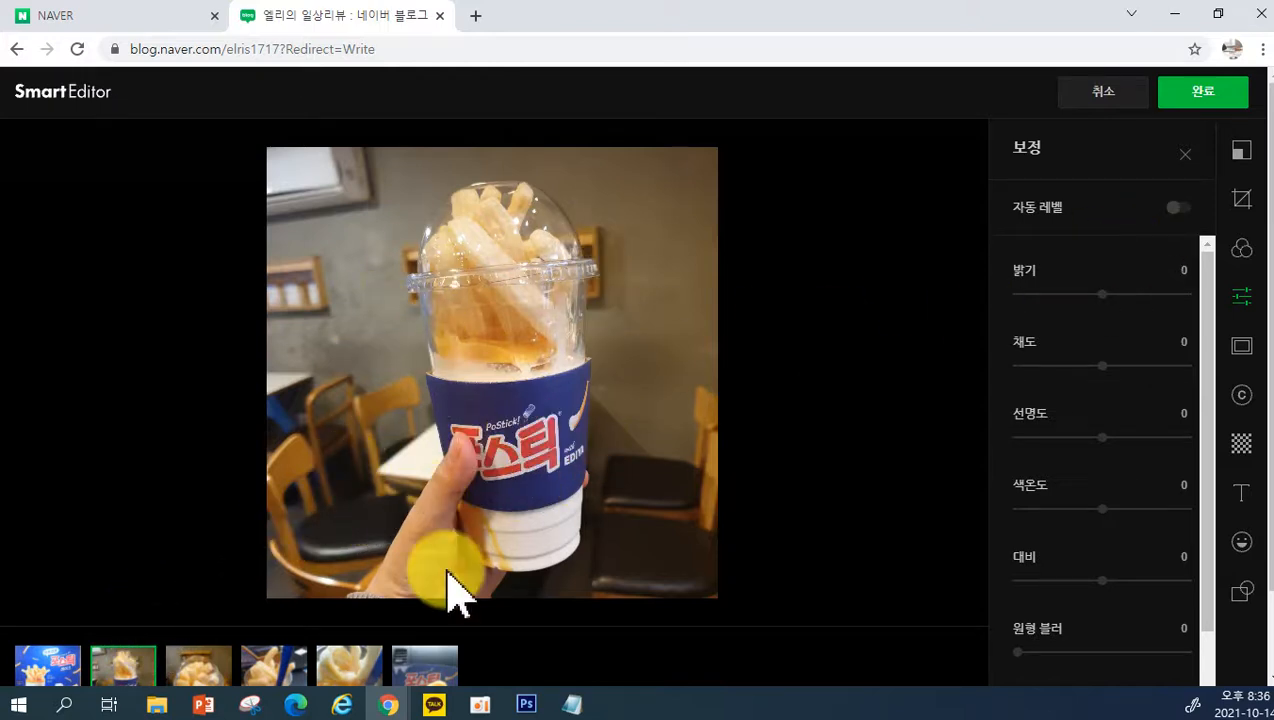
pyautogui.click(188, 668)
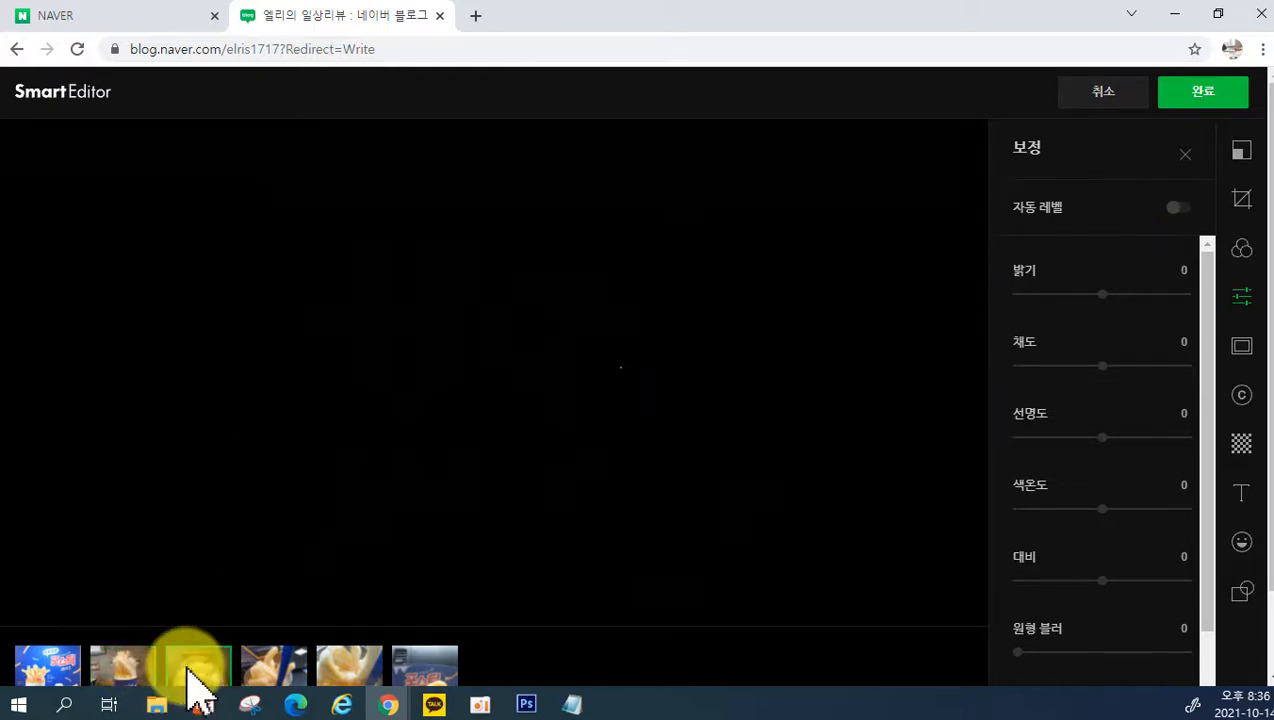
pyautogui.click(148, 672)
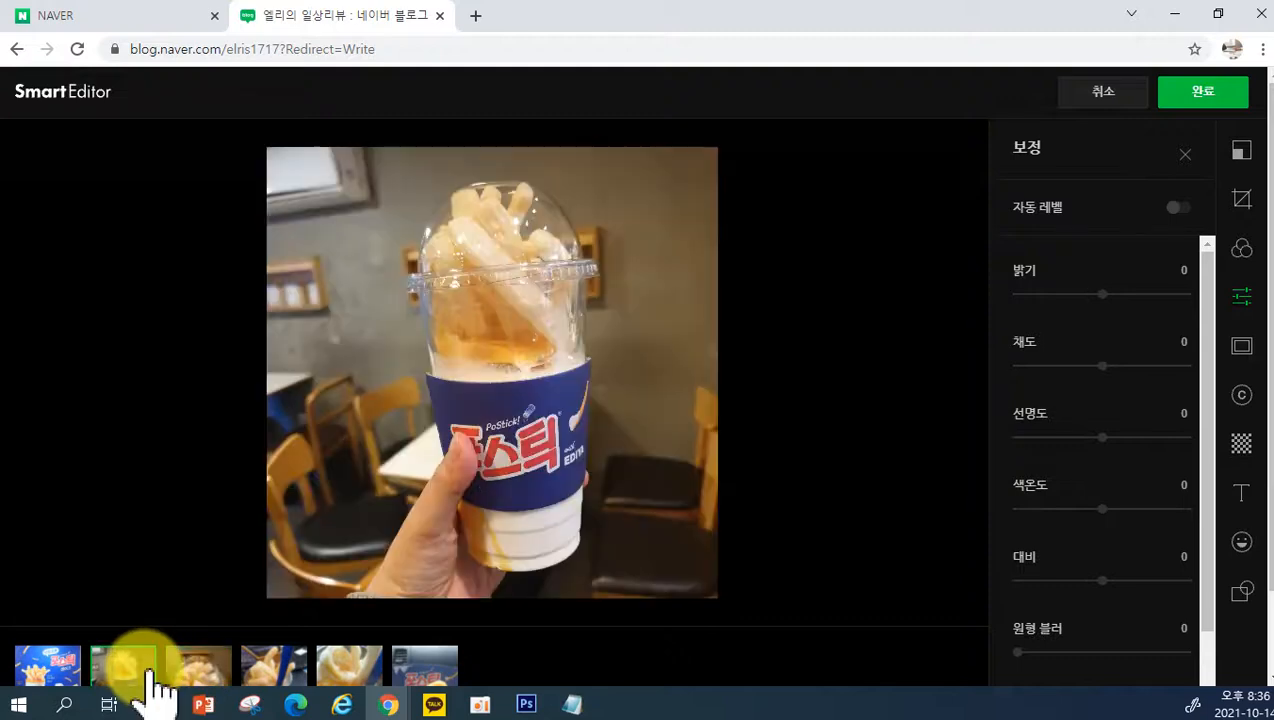
pyautogui.click(1242, 248)
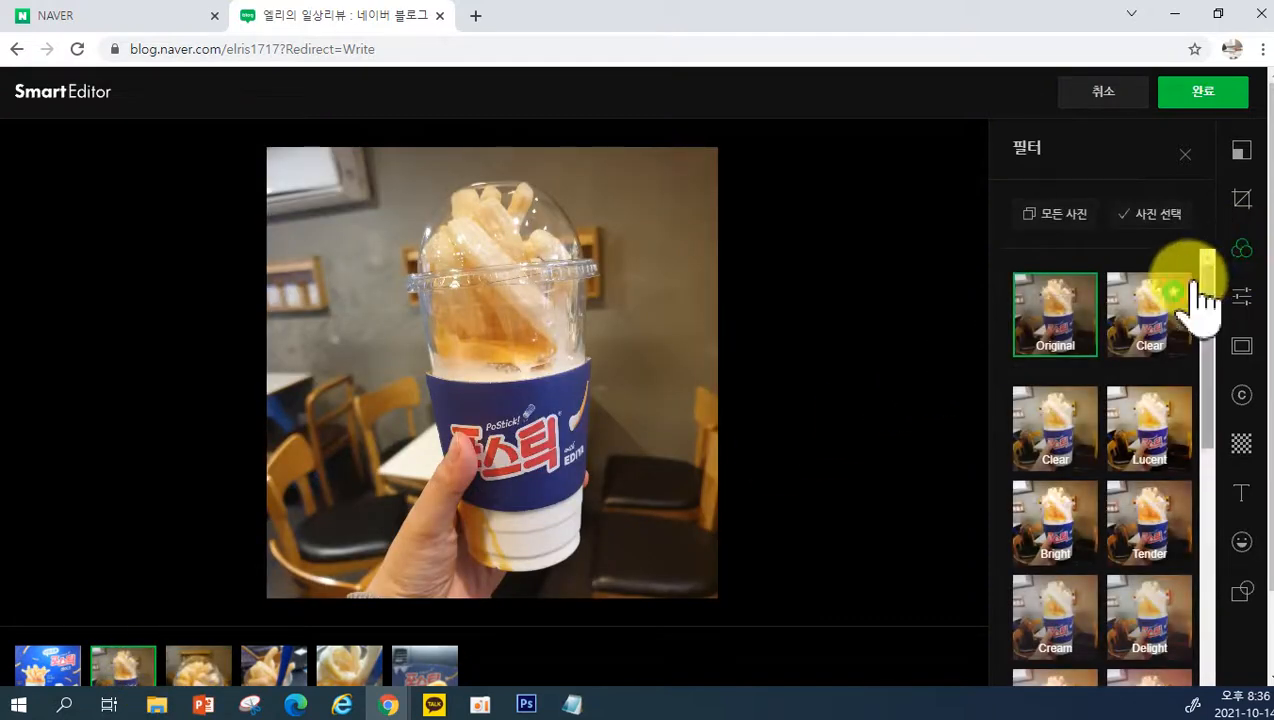
pyautogui.click(1143, 345)
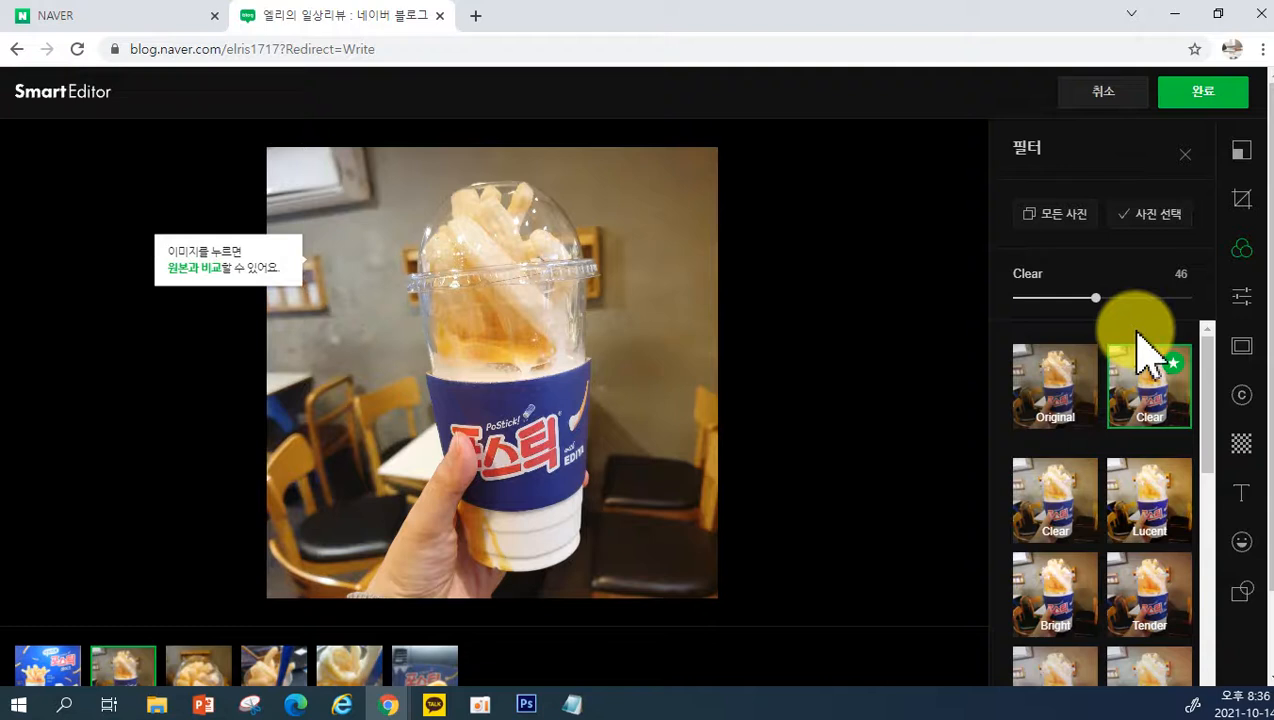
pyautogui.click(1078, 525)
pyautogui.click(1138, 512)
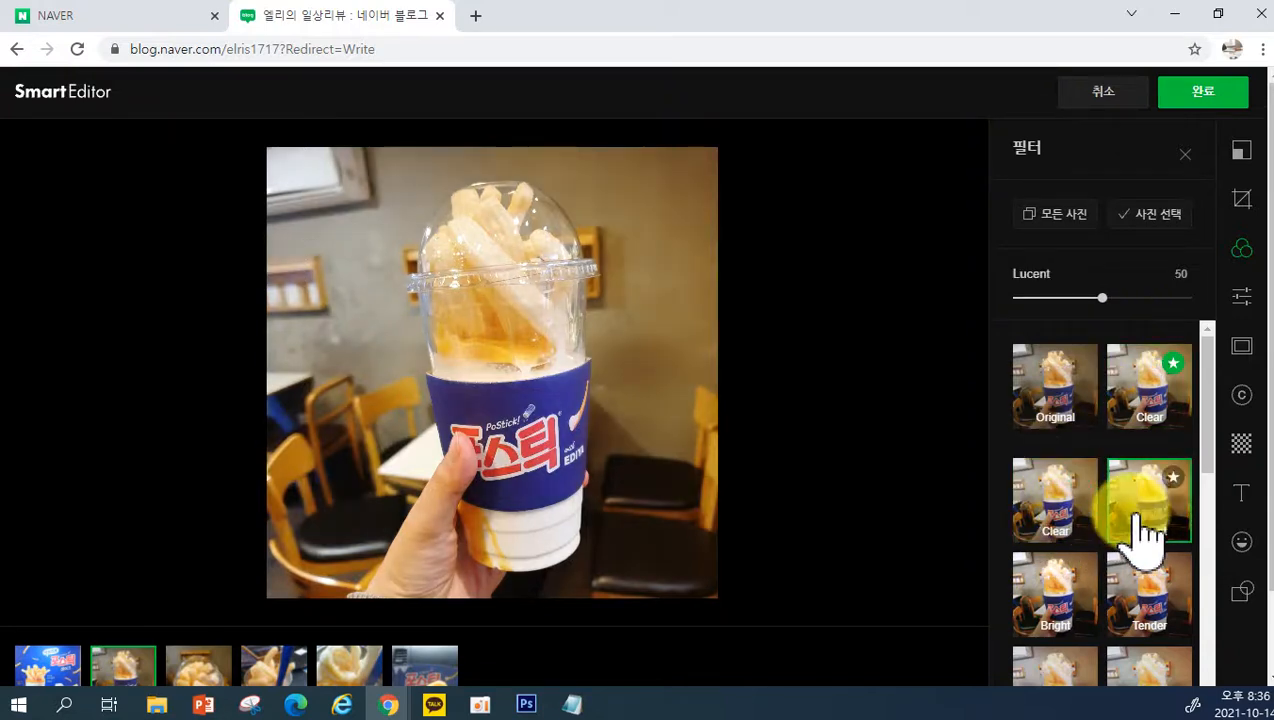
pyautogui.click(1063, 240)
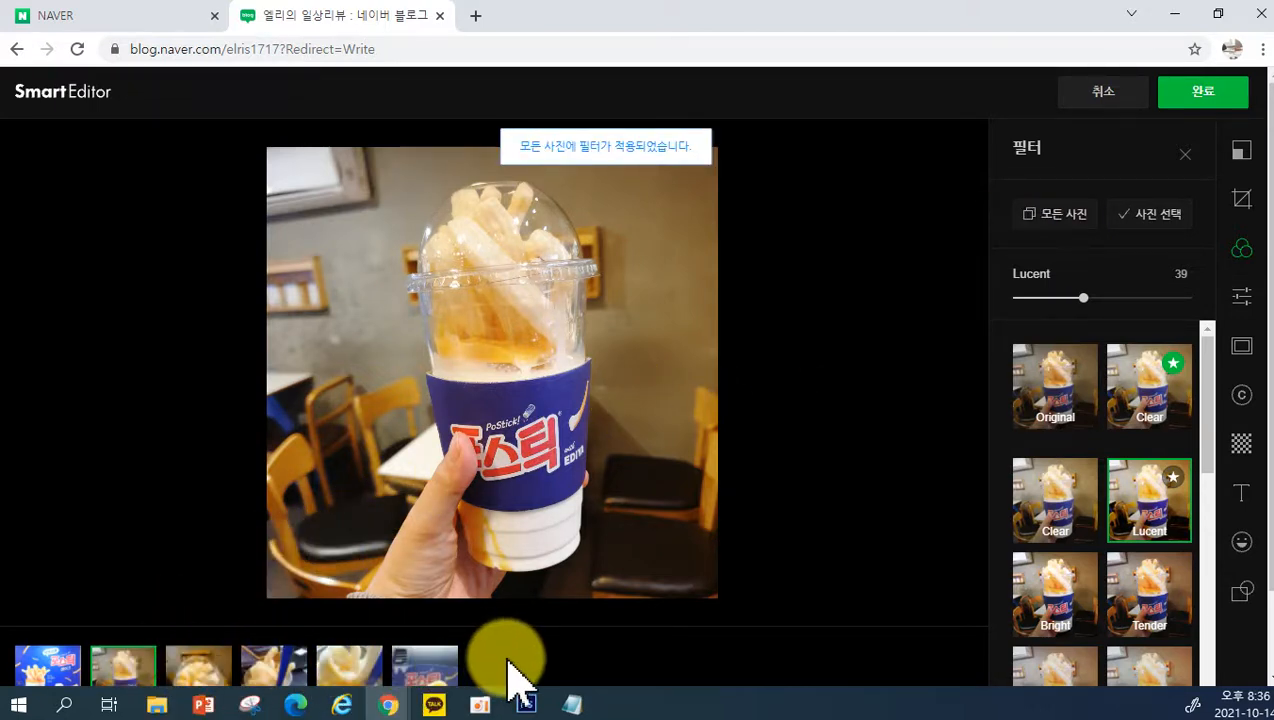
# Step: Check the filtered photos and set the last photo's contrast to 55, brightness to 2 and saturation to 9
pyautogui.click(200, 668)
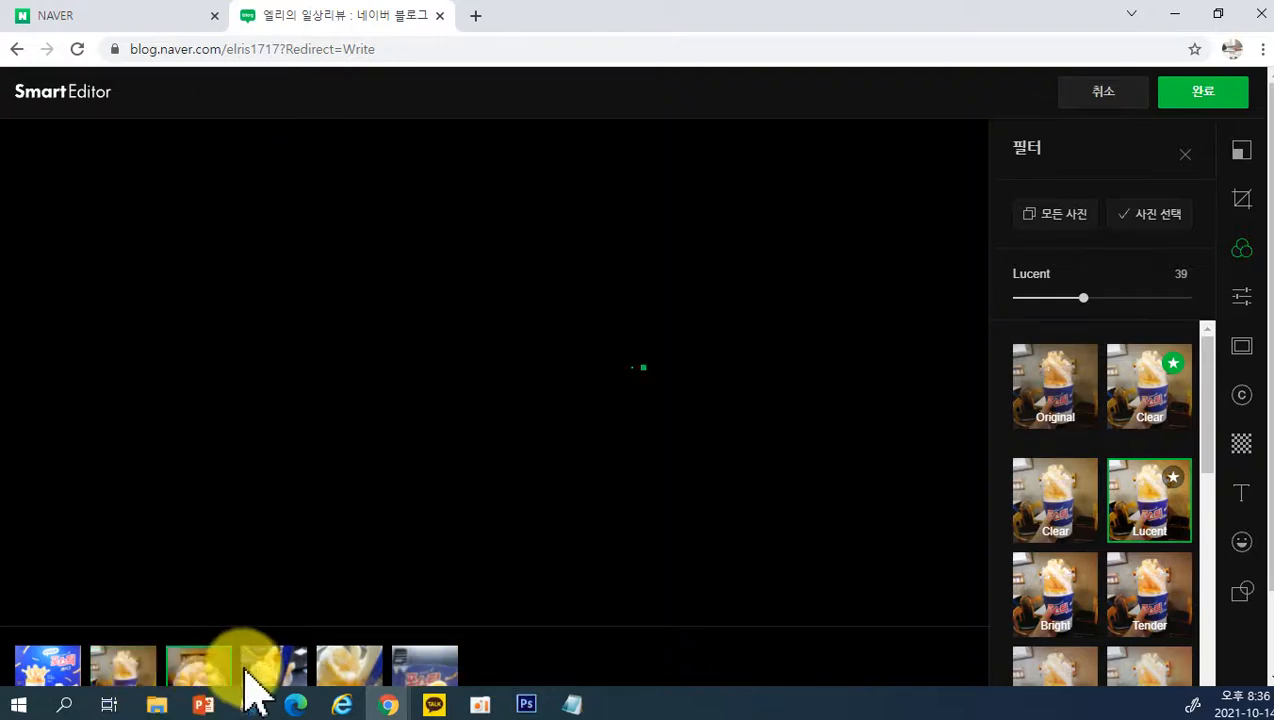
pyautogui.click(274, 670)
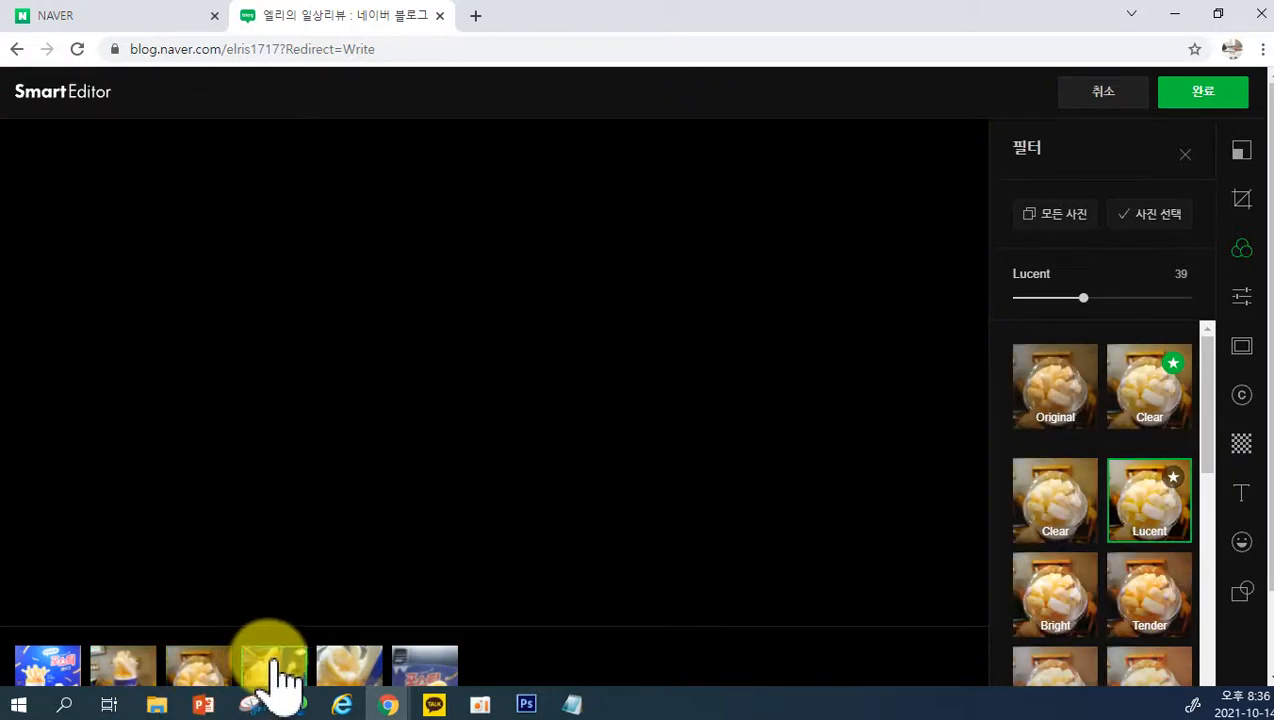
pyautogui.click(347, 668)
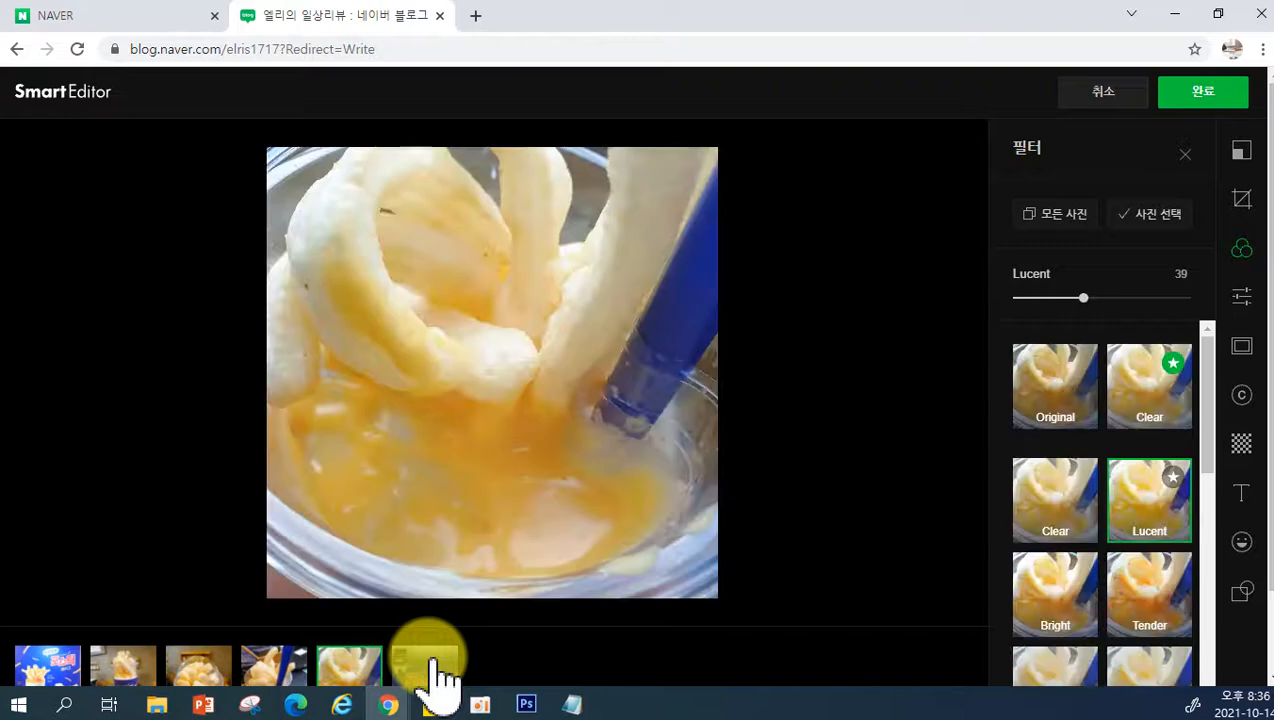
pyautogui.click(433, 662)
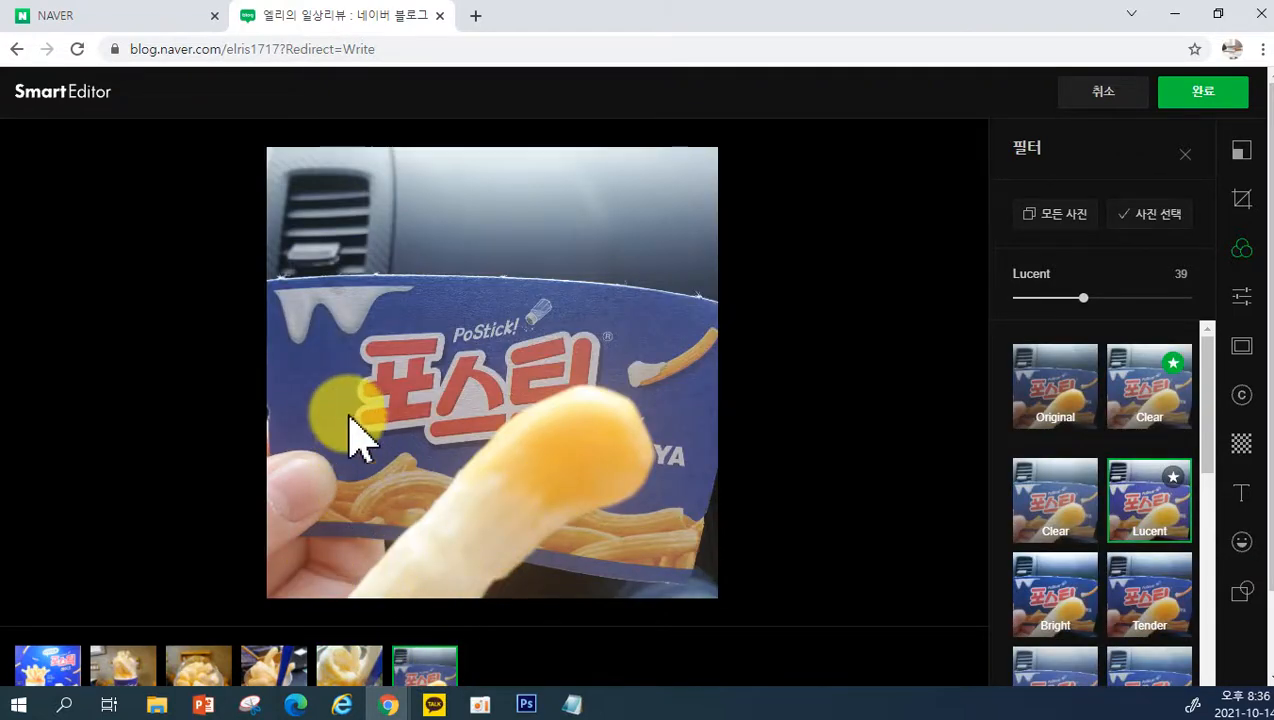
pyautogui.click(1238, 298)
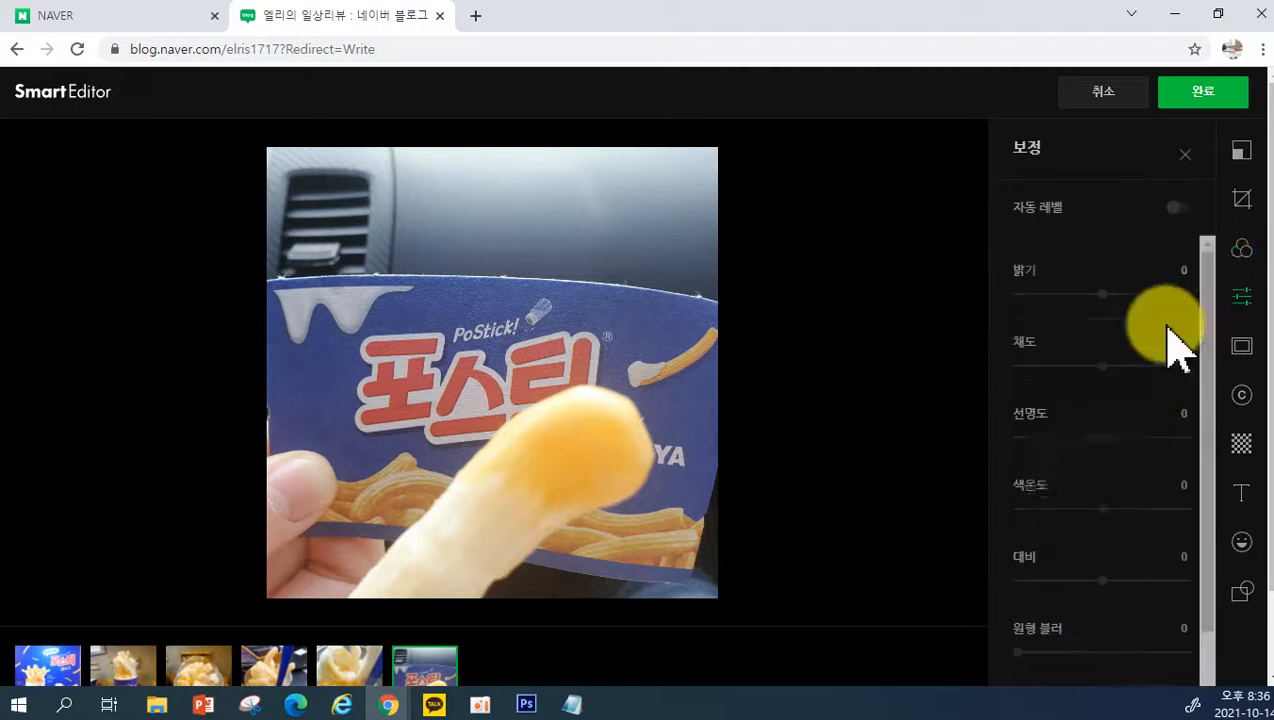
pyautogui.moveTo(1104, 580); pyautogui.dragTo(1149, 581)
pyautogui.moveTo(1102, 294); pyautogui.dragTo(1104, 296)
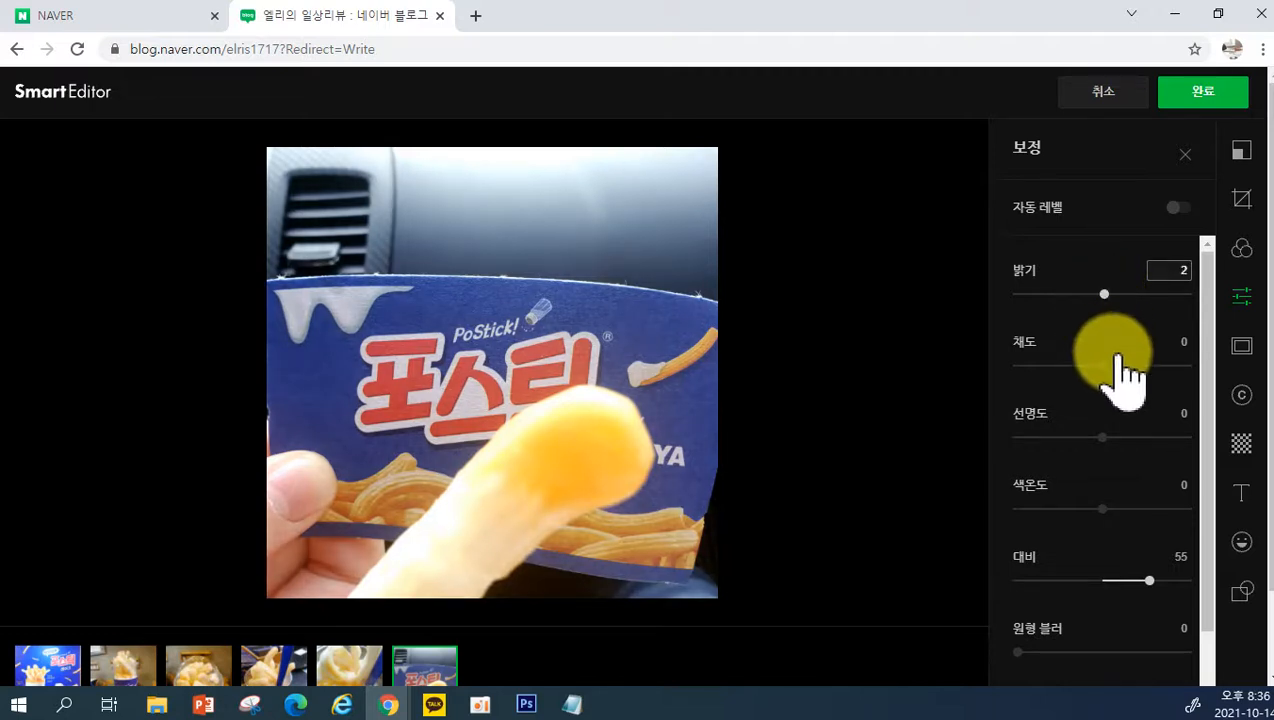
pyautogui.moveTo(1103, 366); pyautogui.dragTo(1111, 369)
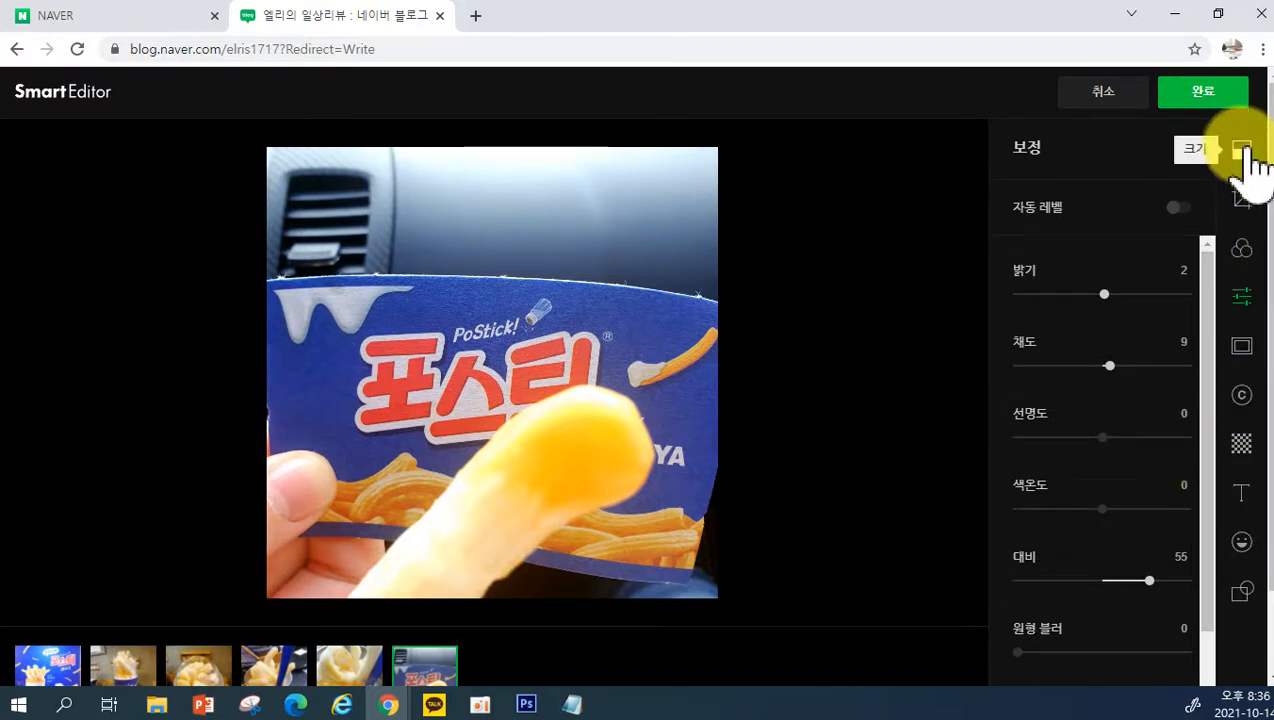
# Step: Set the photo width to 1200 and apply that size to all photos
pyautogui.click(1243, 150)
pyautogui.click(1140, 487)
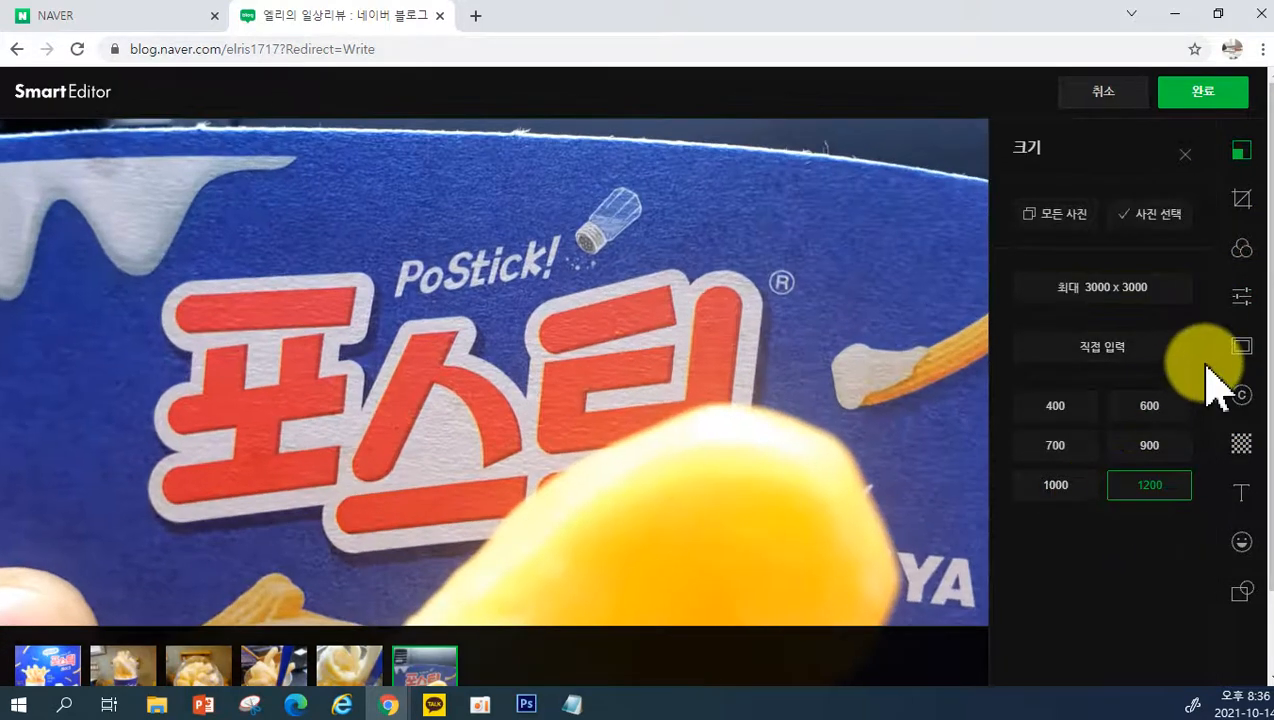
pyautogui.click(1062, 218)
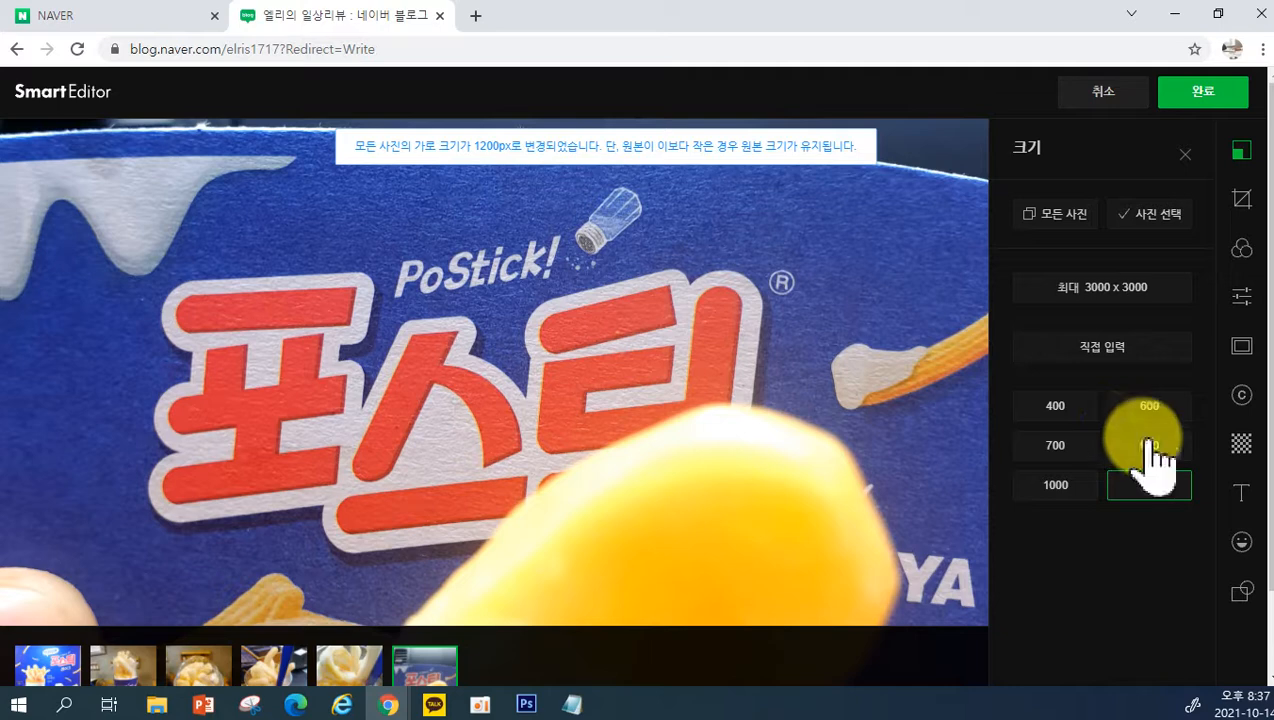
# Step: Try to add the blog-name text signature to the last photo and apply it to all photos
pyautogui.click(1242, 396)
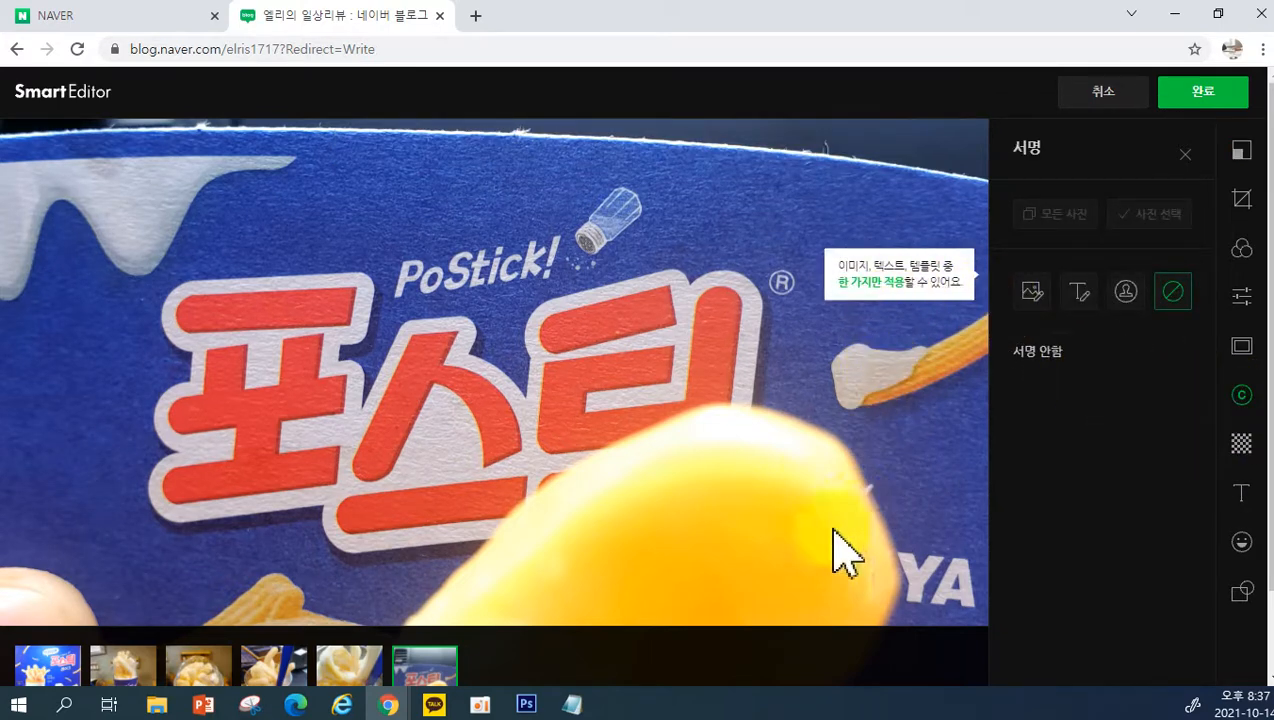
pyautogui.click(1078, 292)
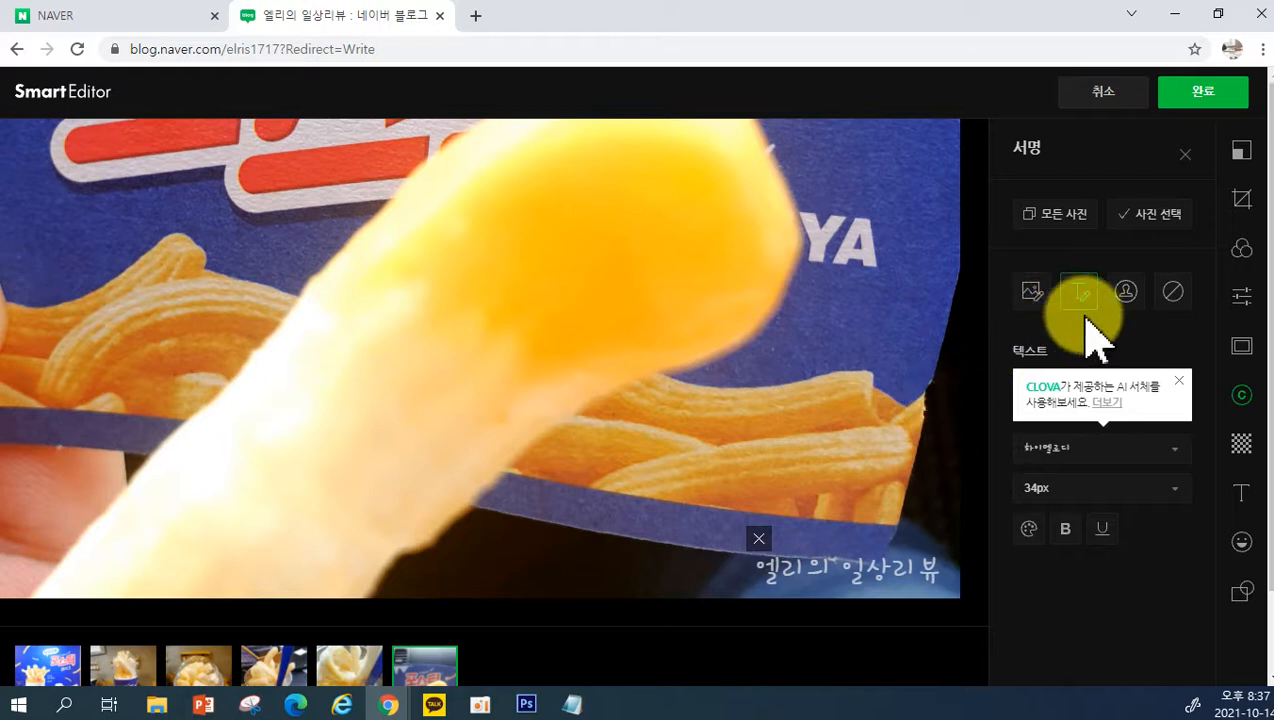
pyautogui.click(343, 670)
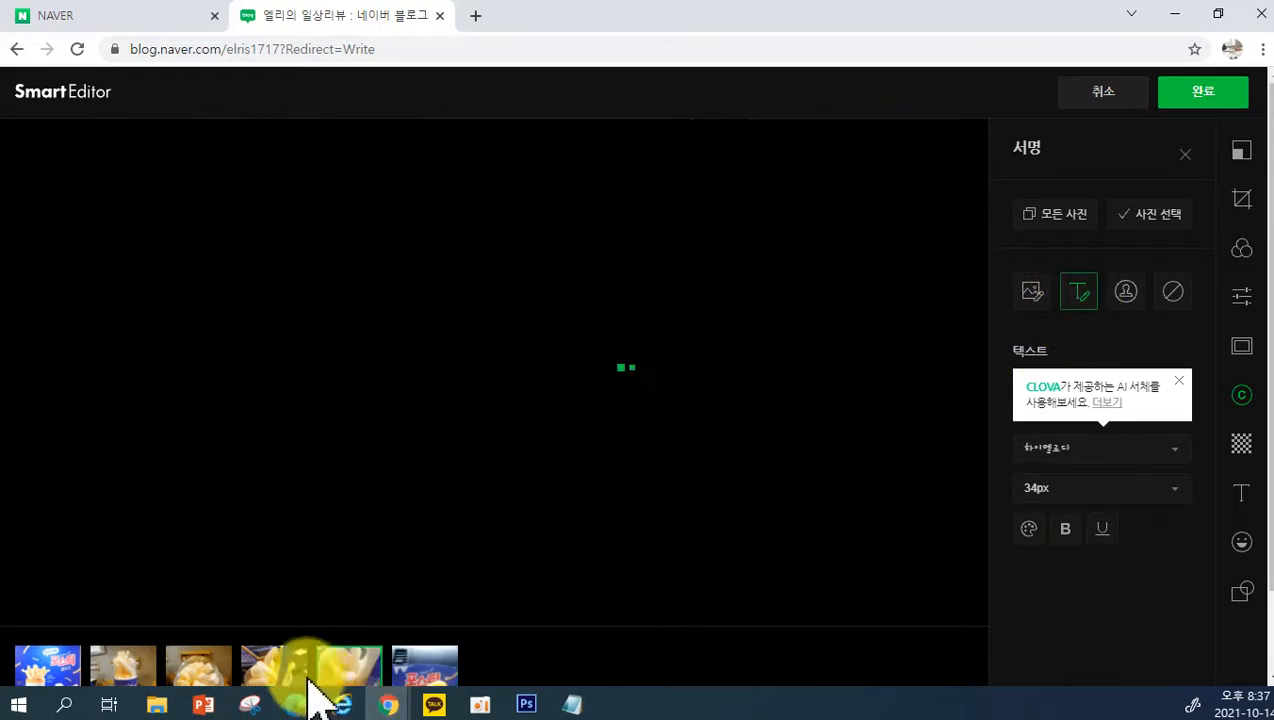
pyautogui.click(1072, 218)
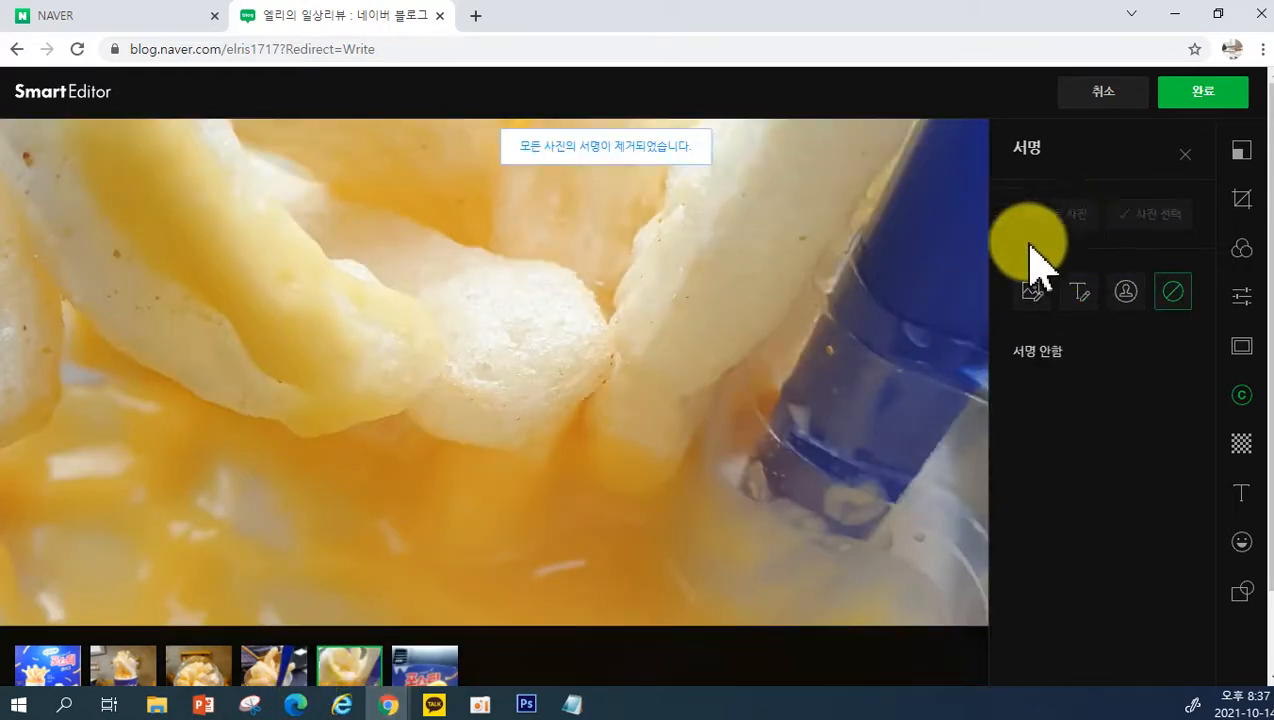
# Step: Review the poster photo and the two cup photos, shrinking the page zoom to 50% to examine them whole
pyautogui.click(40, 665)
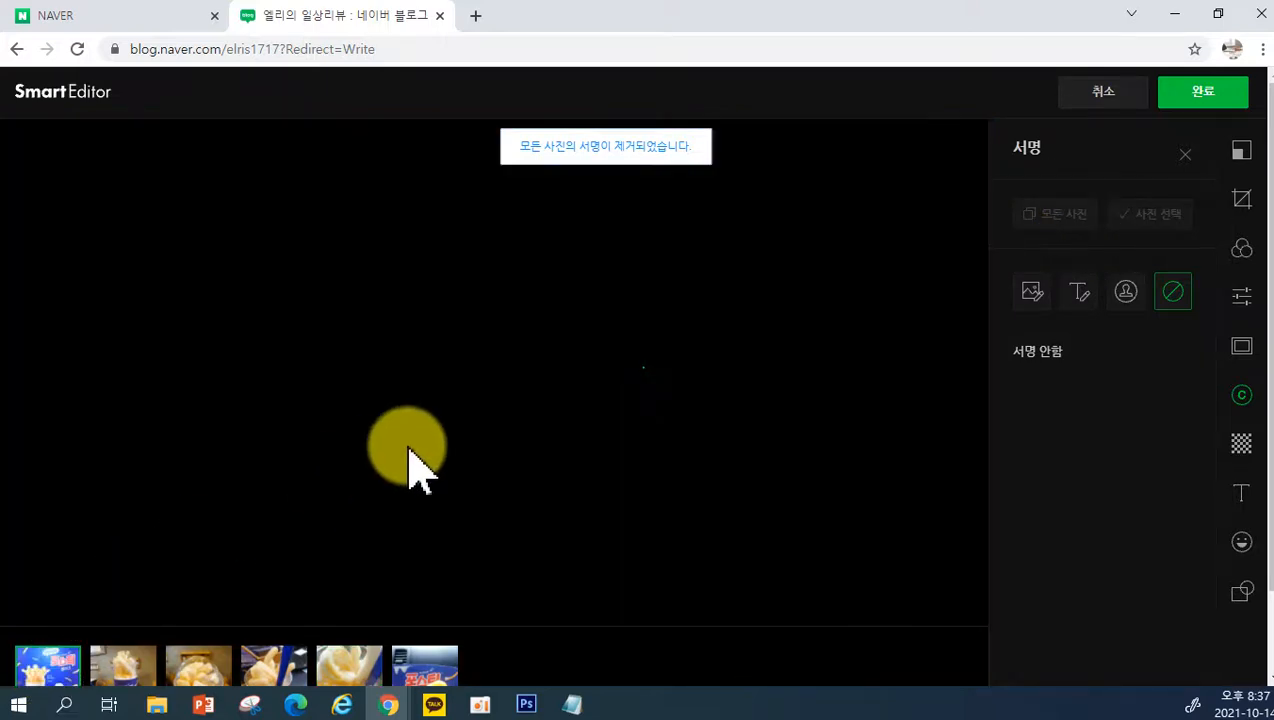
pyautogui.scroll(-1, 455, 540)
pyautogui.click(120, 590)
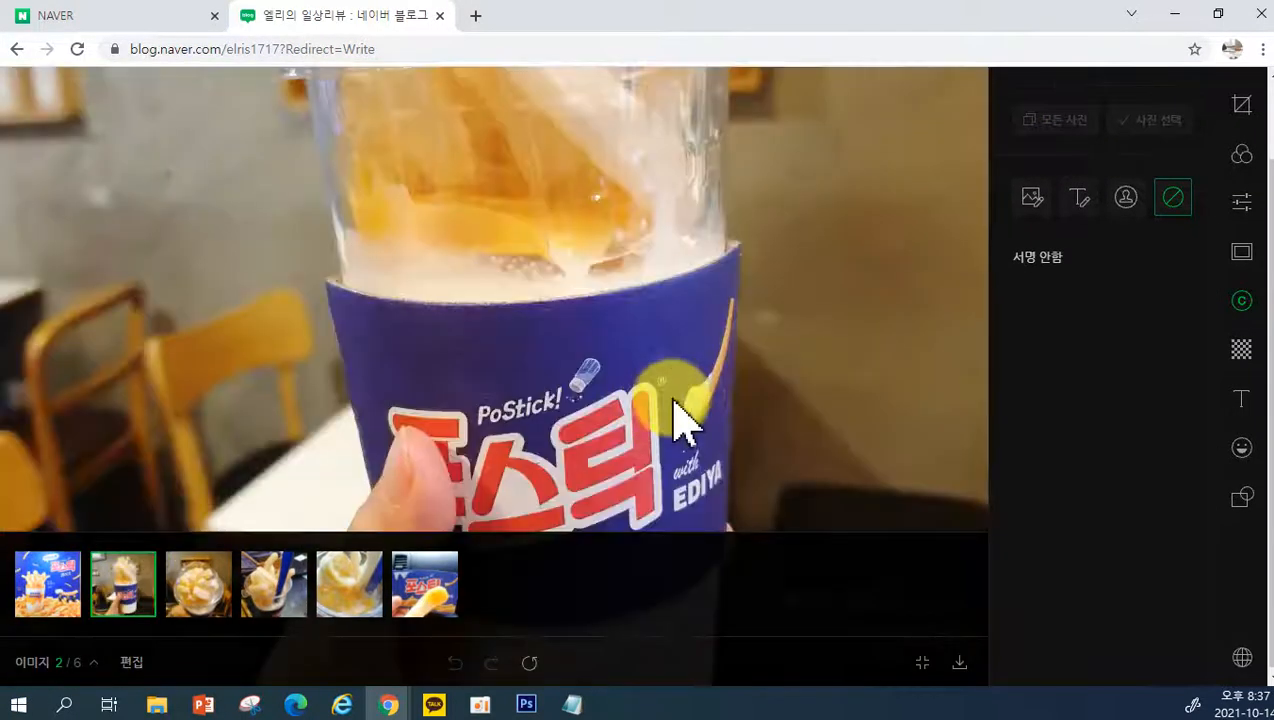
pyautogui.scroll(1, 690, 360)
pyautogui.scroll(-1, 760, 340)
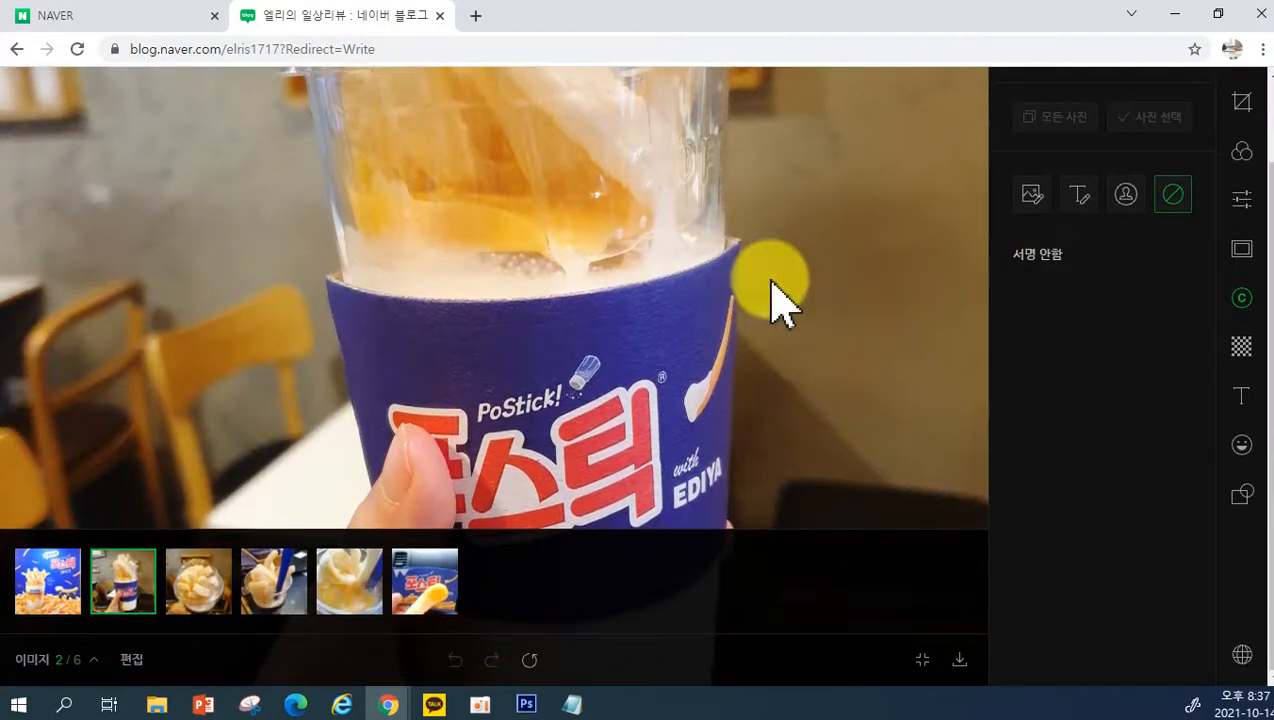
pyautogui.hotkey('ctrl', '-')
pyautogui.hotkey('ctrl', '-')
pyautogui.hotkey('ctrl', '-')
pyautogui.hotkey('ctrl', '-')
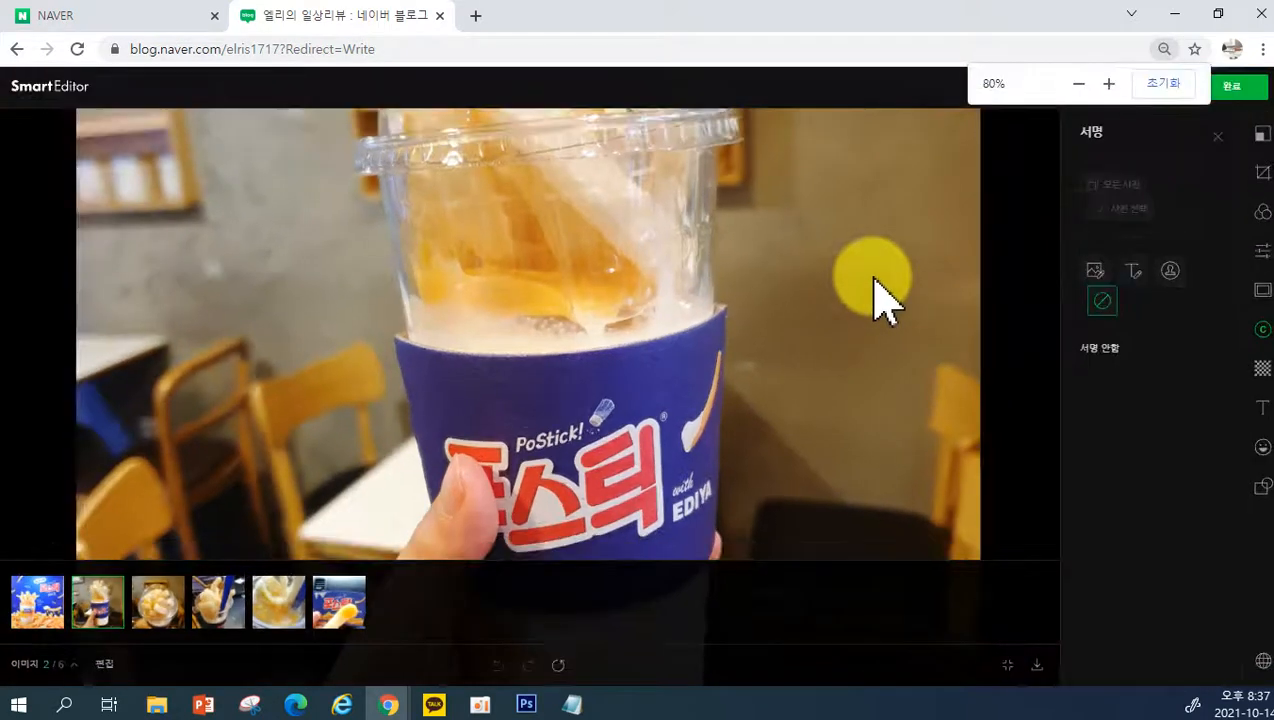
pyautogui.hotkey('ctrl', '-')
pyautogui.hotkey('ctrl', '-')
pyautogui.hotkey('ctrl', '+')
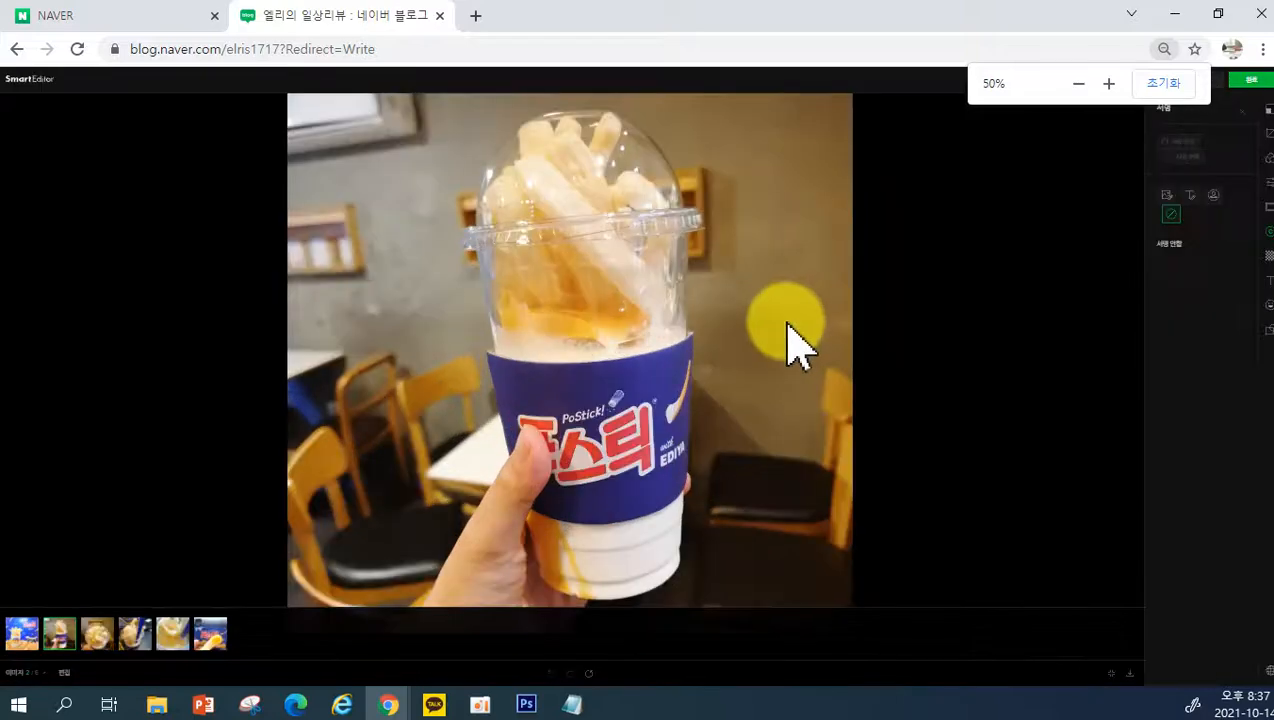
pyautogui.click(97, 634)
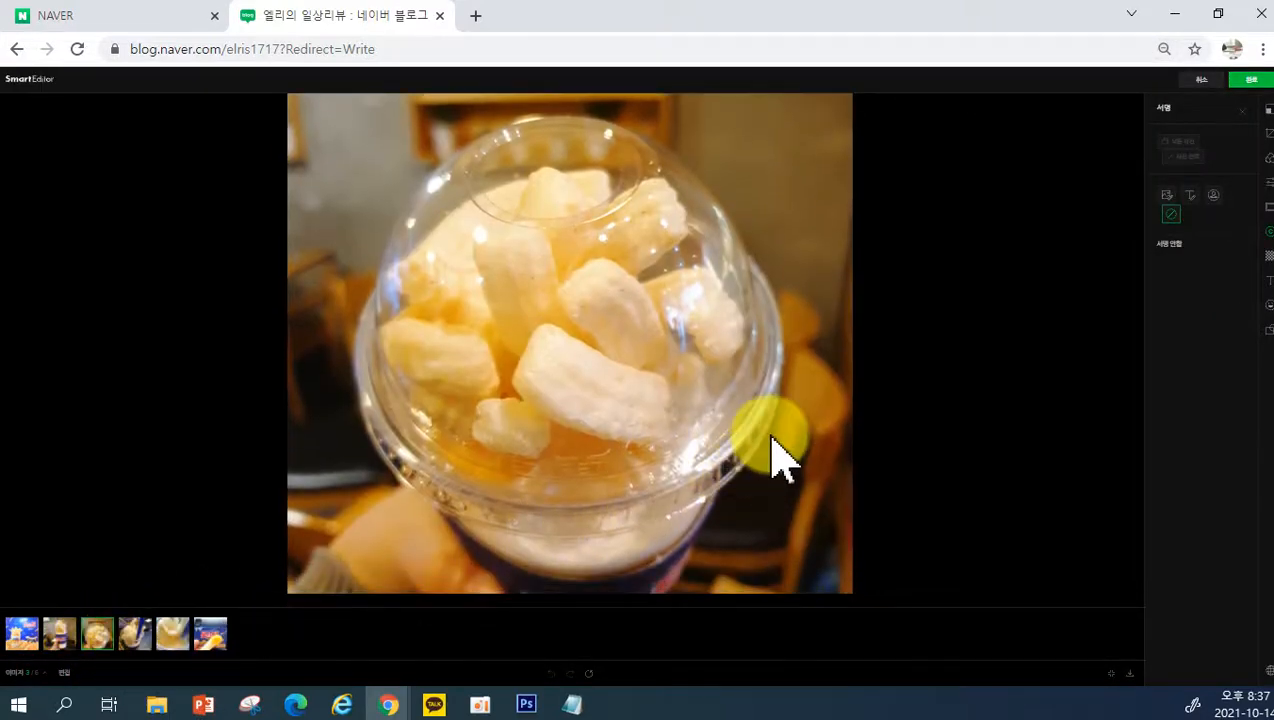
pyautogui.hotkey('ctrl', '+')
pyautogui.hotkey('ctrl', '+')
pyautogui.hotkey('ctrl', '+')
pyautogui.hotkey('ctrl', '+')
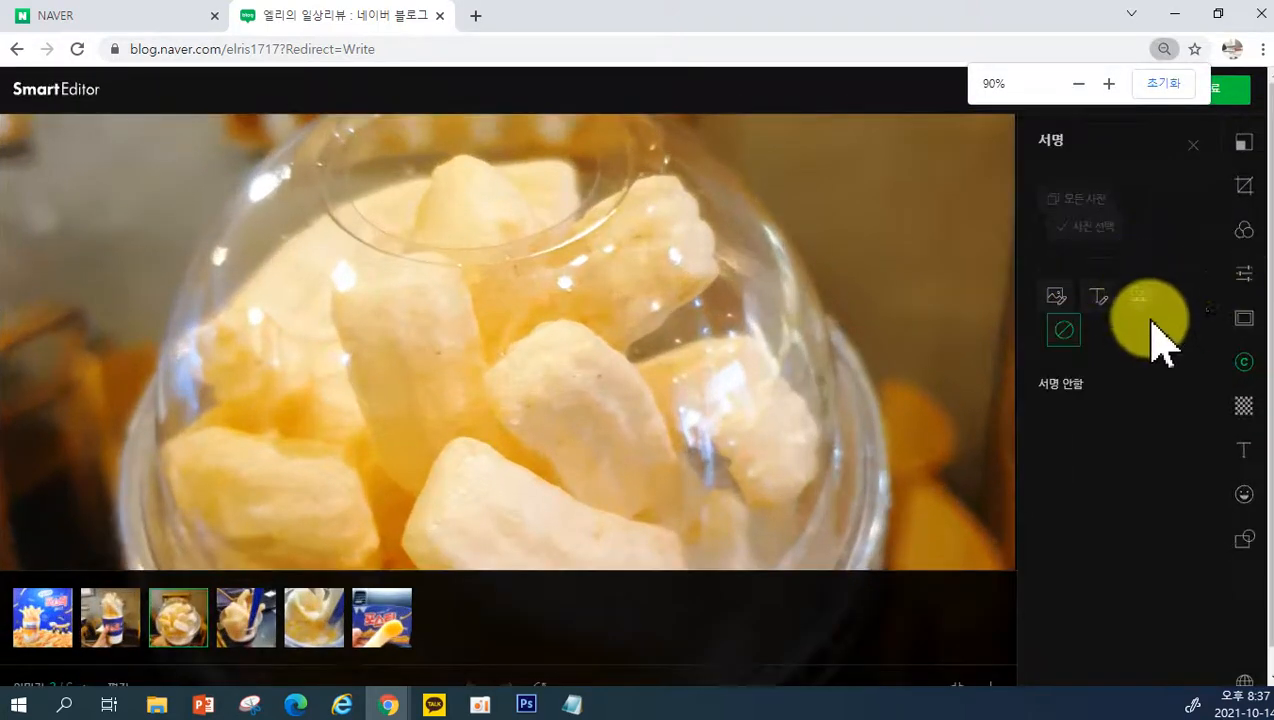
# Step: Add the blog-name text signature to the snack-topped lid photo and apply it to the other chosen photos
pyautogui.click(1097, 295)
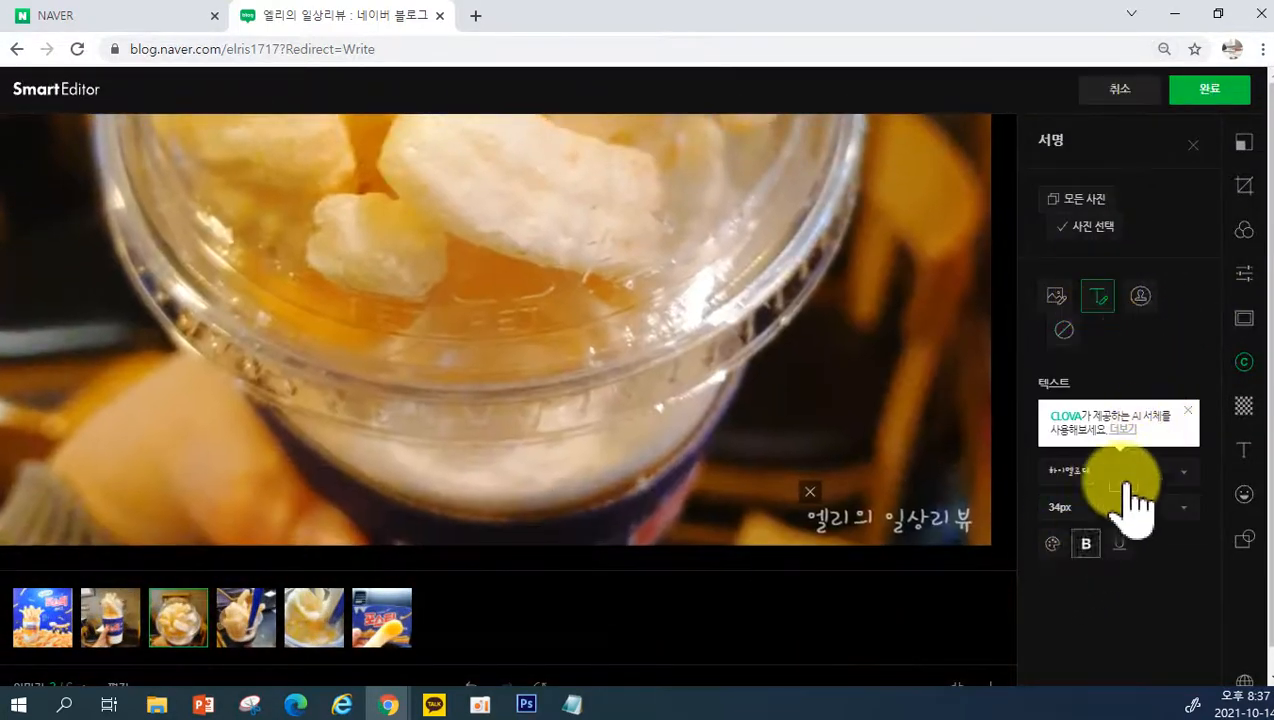
pyautogui.click(1078, 238)
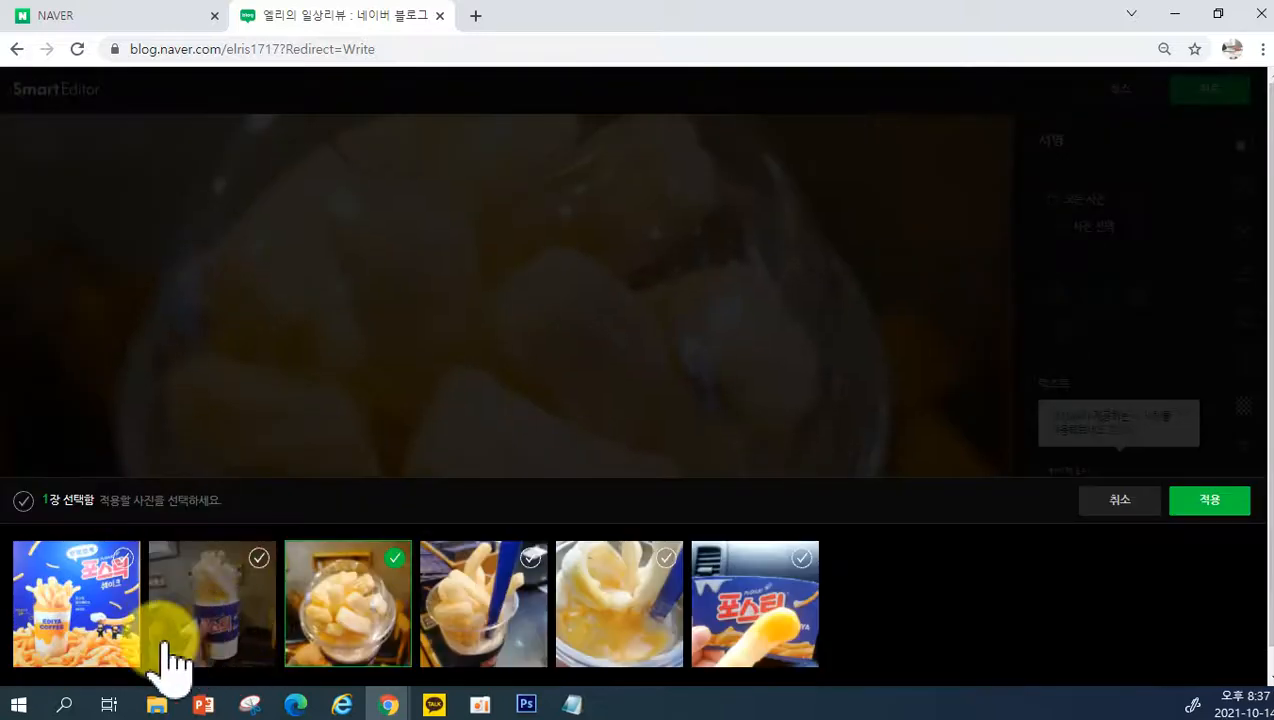
pyautogui.click(247, 590)
pyautogui.click(549, 589)
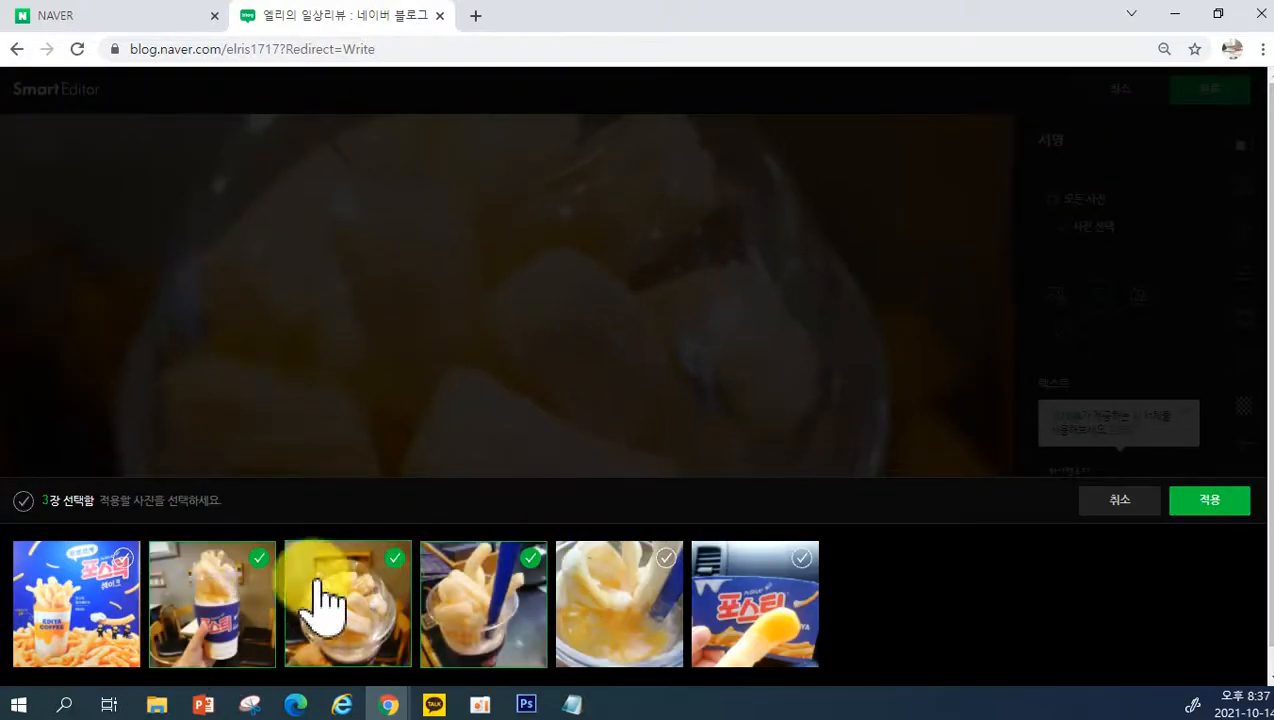
pyautogui.click(262, 558)
pyautogui.click(122, 575)
pyautogui.click(671, 572)
pyautogui.click(790, 567)
pyautogui.click(1207, 503)
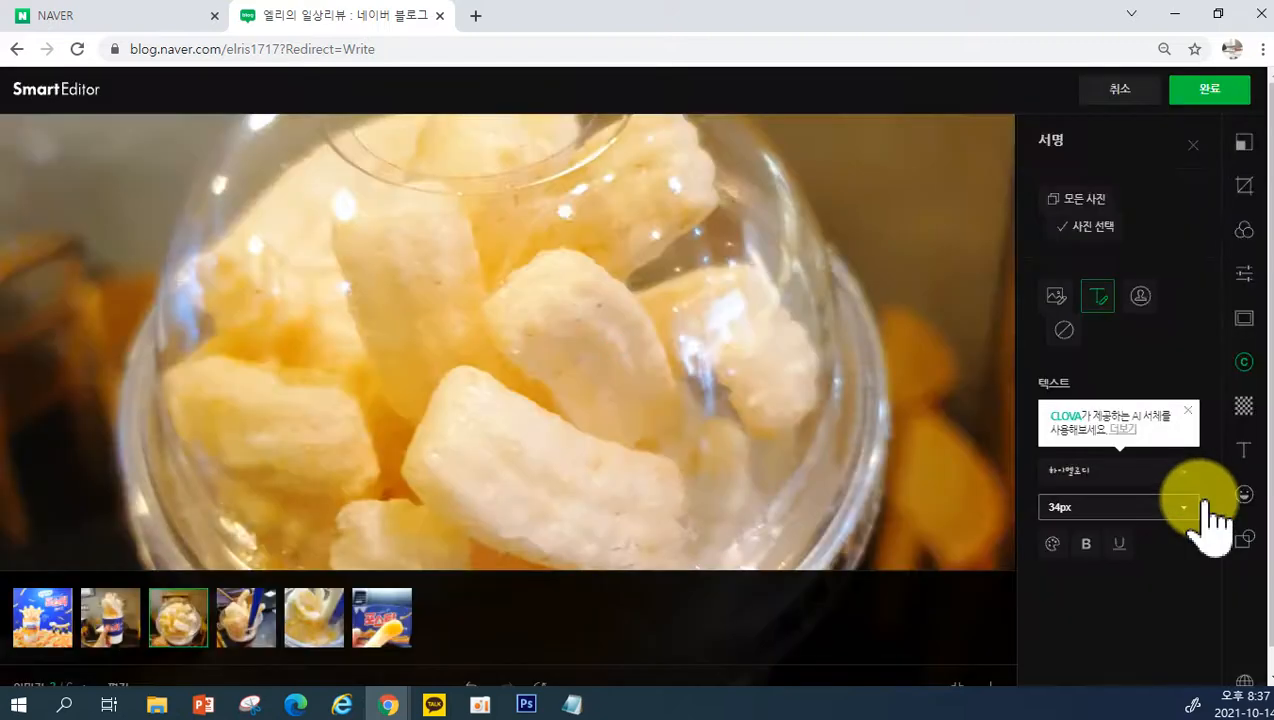
# Step: Finish editing the signed photos and return to the blog post
pyautogui.click(1212, 98)
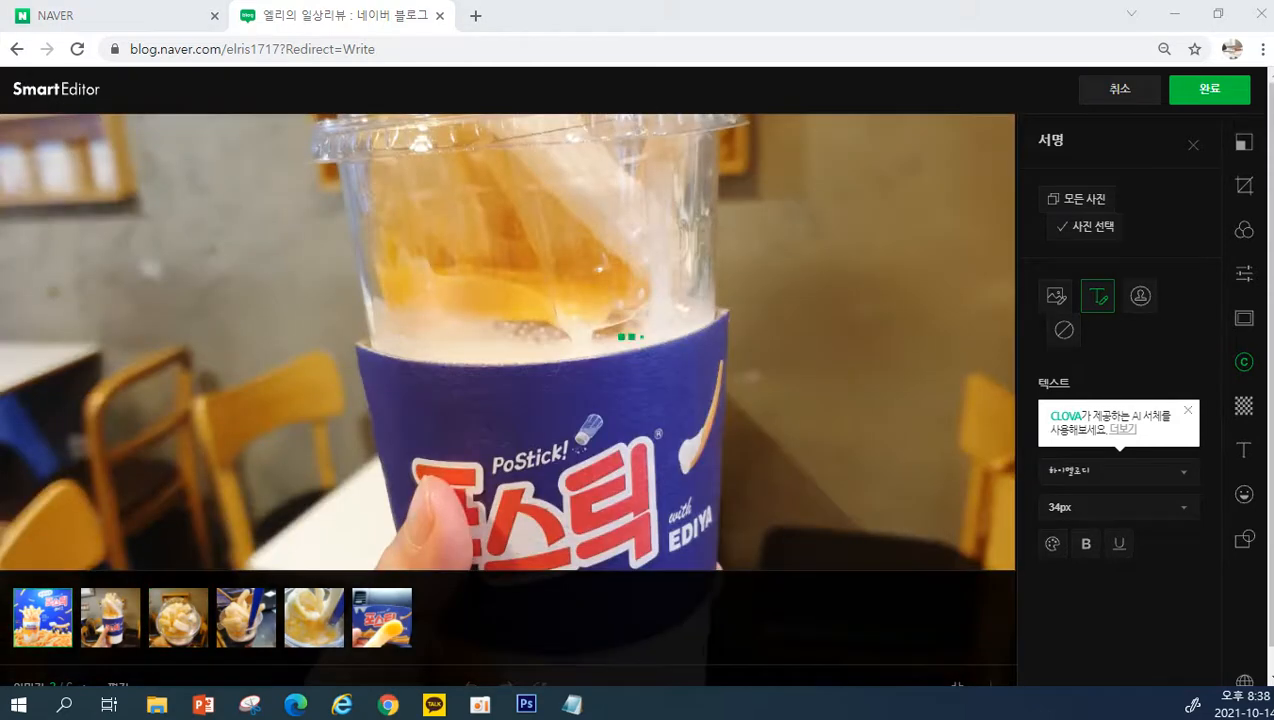
pyautogui.hotkey('ctrl', 'n')
pyautogui.moveTo(435, 9); pyautogui.dragTo(0, 320)
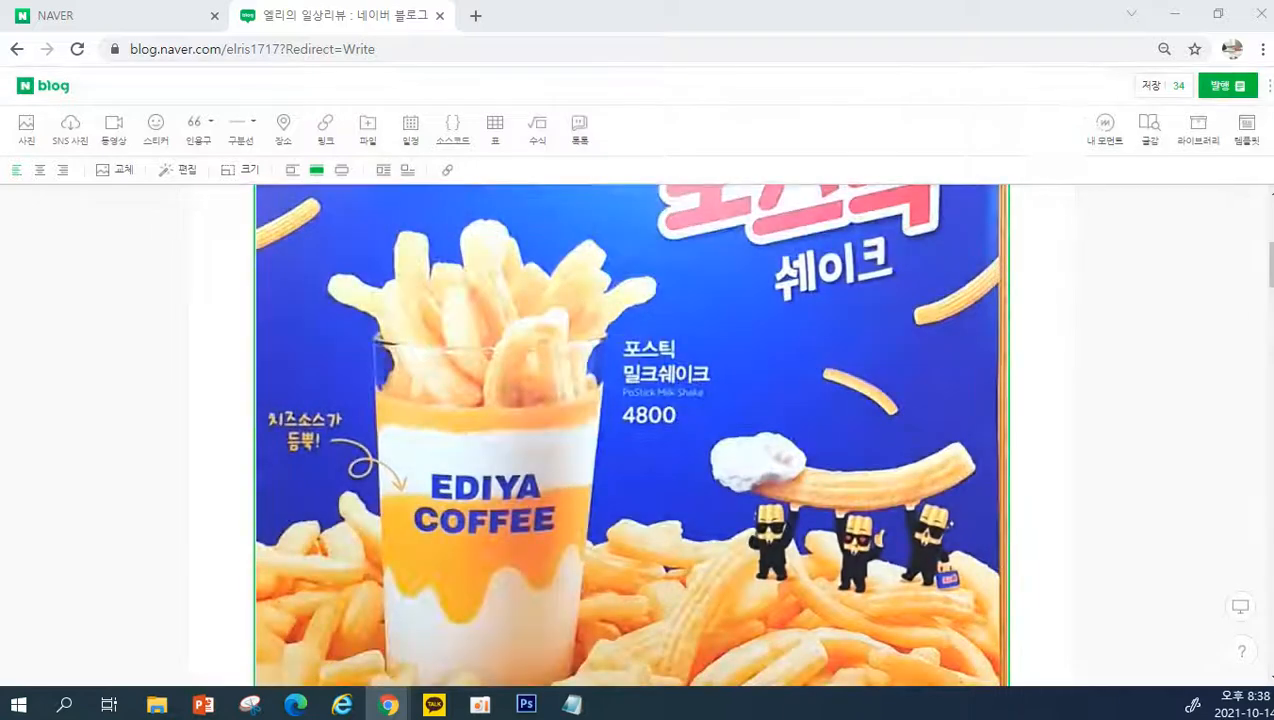
# Step: Cut the end of the post title back so that it reads 이디야포스틱쉐이크 신메뉴
pyautogui.scroll(5, 617, 483)
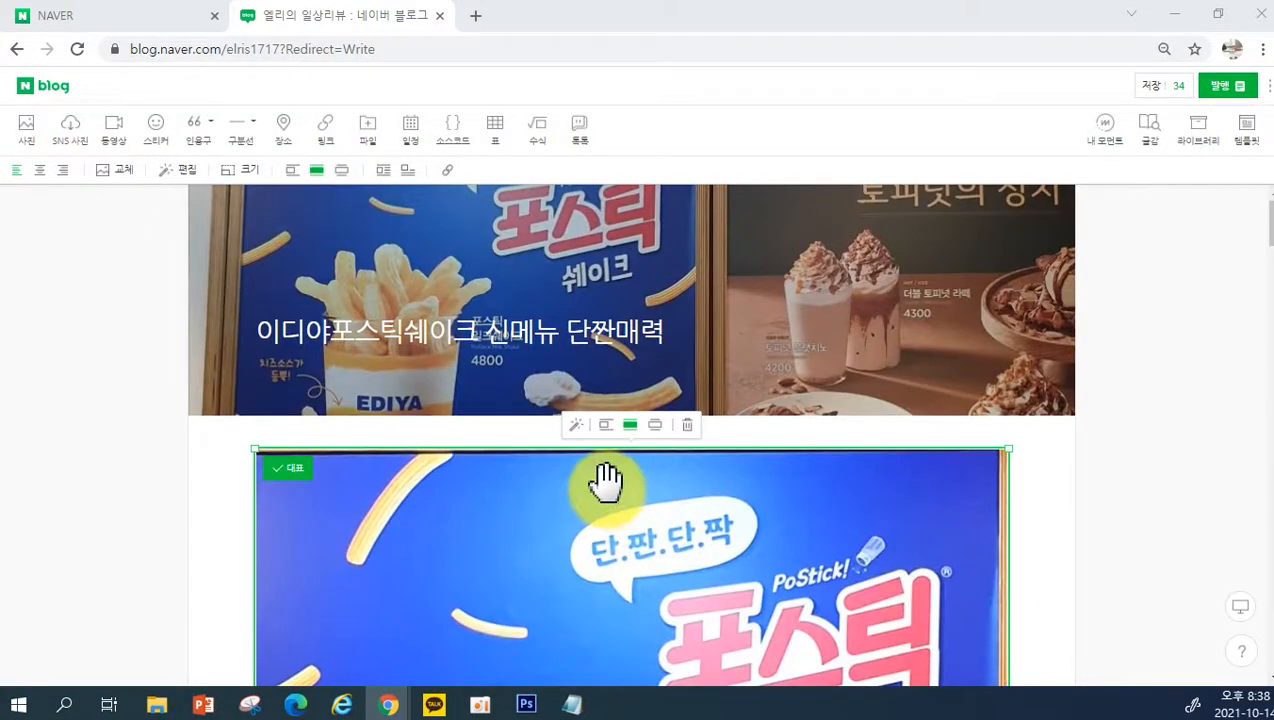
pyautogui.click(663, 333)
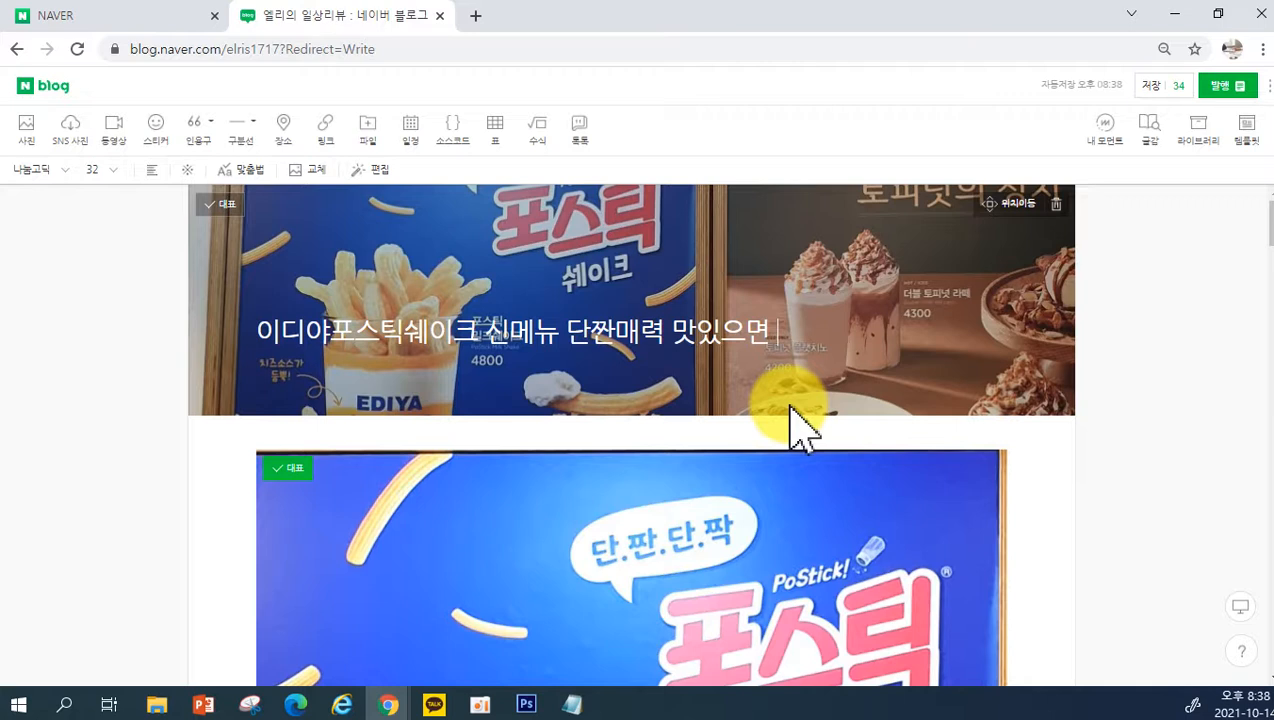
pyautogui.press('BackSpace')
pyautogui.press('BackSpace')
pyautogui.press('BackSpace')
pyautogui.press('BackSpace')
pyautogui.press('BackSpace')
pyautogui.press('BackSpace')
pyautogui.press('BackSpace')
pyautogui.press('BackSpace')
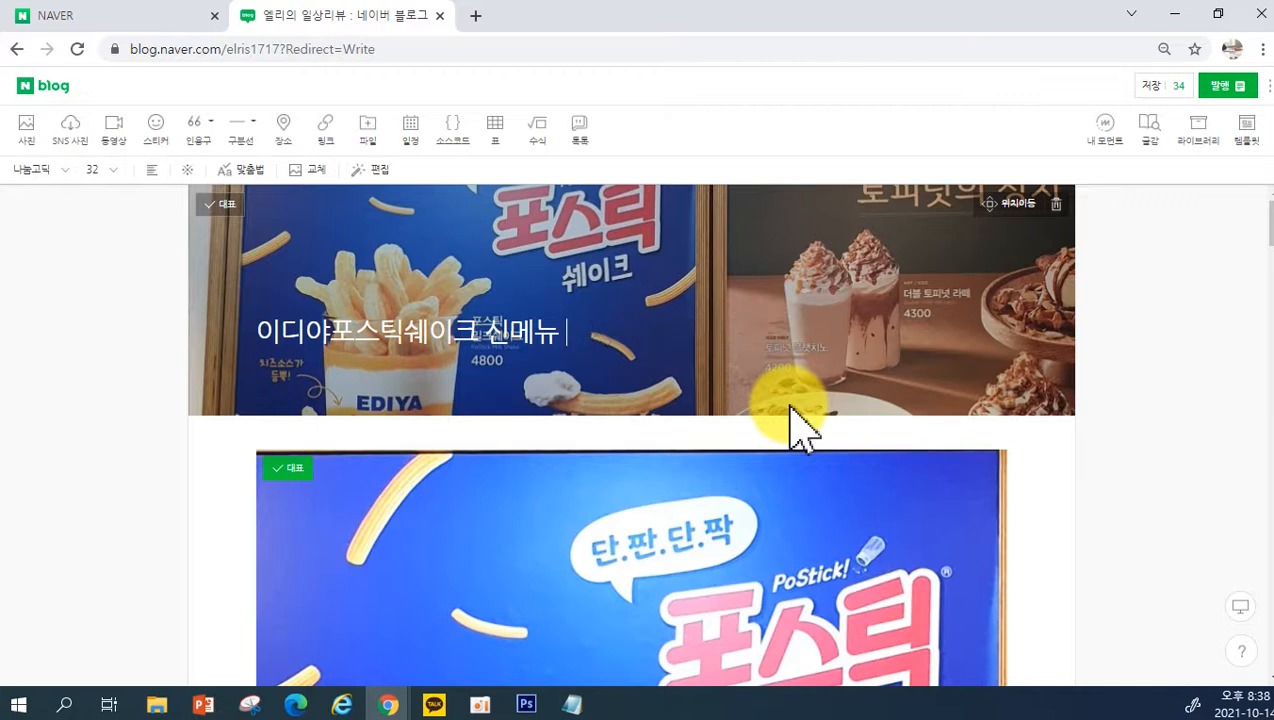
# Step: End the post title with 맛있으면 0칼로리!, replacing a trial wording of 칼로리는
pyautogui.write('칼로리는')
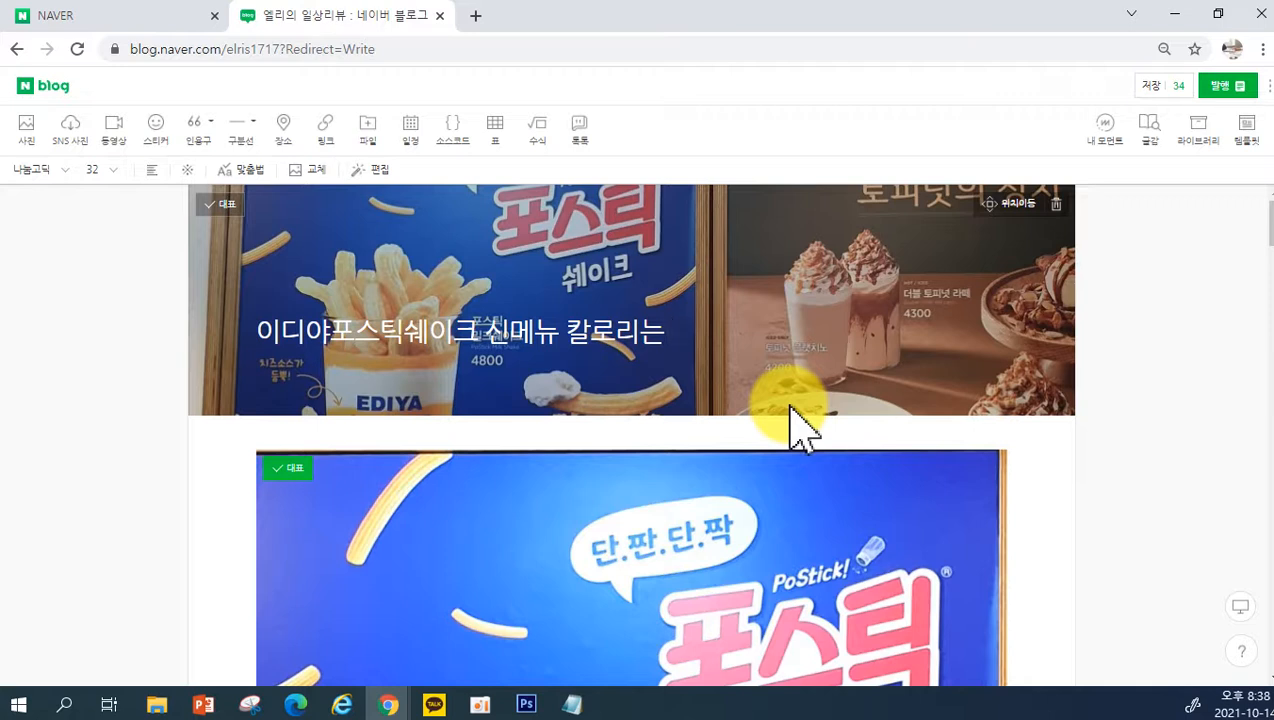
pyautogui.press('BackSpace')
pyautogui.press('BackSpace')
pyautogui.press('BackSpace')
pyautogui.write('맛있으')
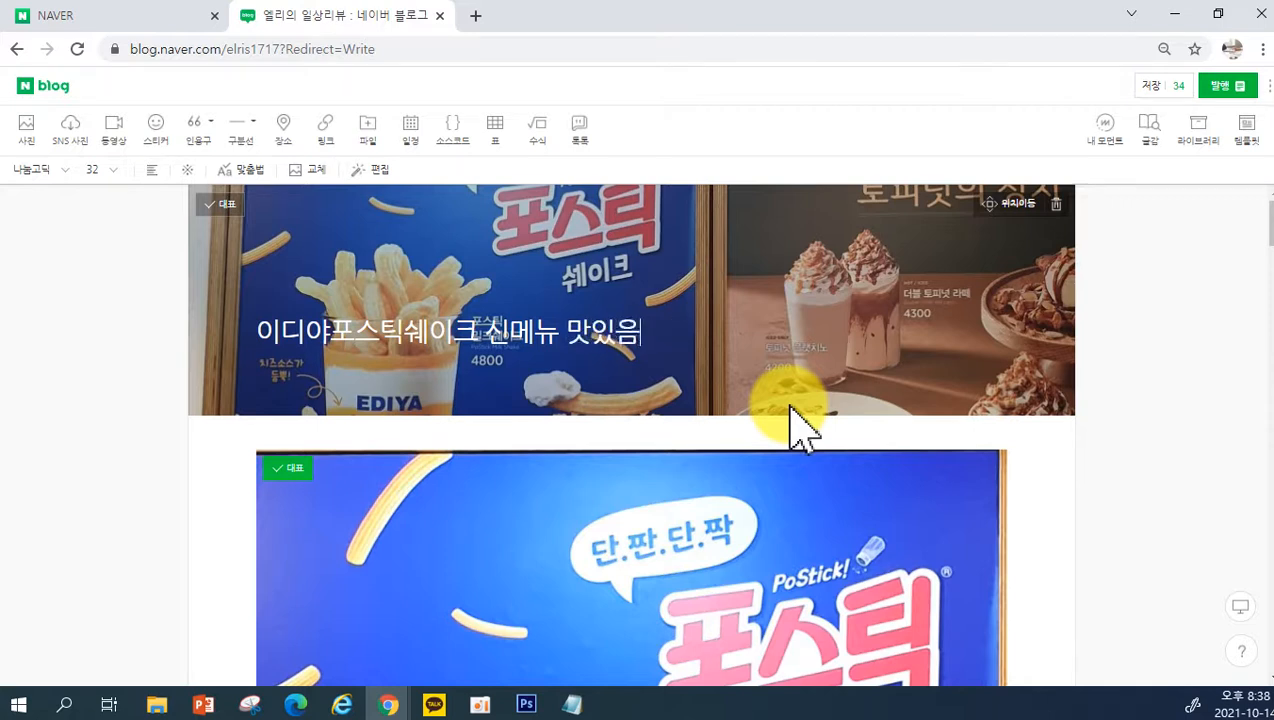
pyautogui.write('면 0칼로리!')
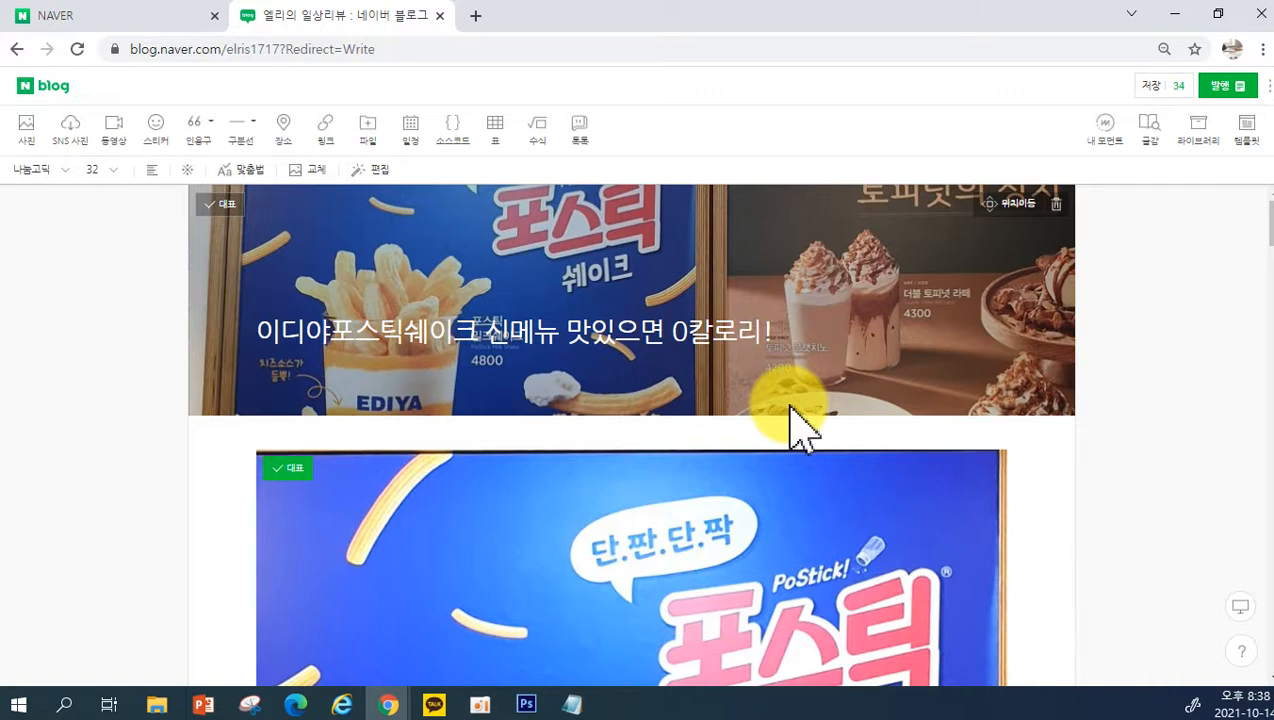
# Step: Try ending the post title with 단짠매력 밀크쉐이크, and remove those words
pyautogui.write(' 단짜')
pyautogui.write('매력')
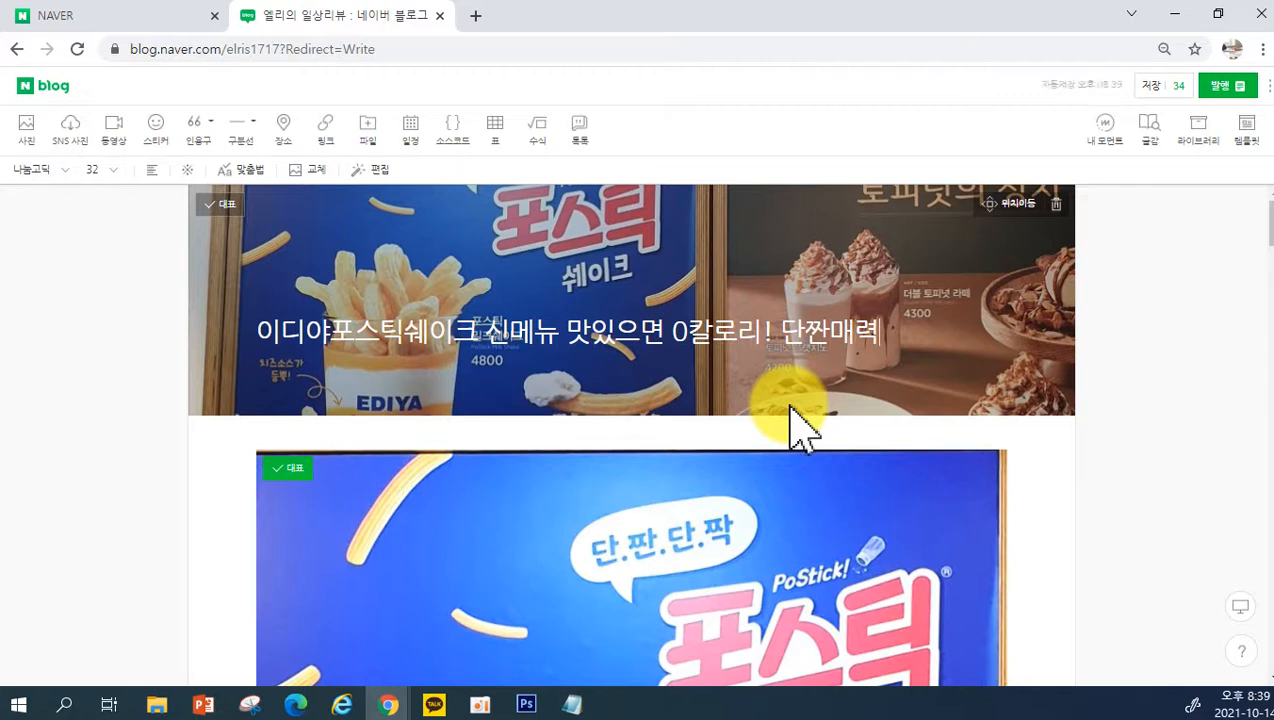
pyautogui.write(' 밀크쉐이크')
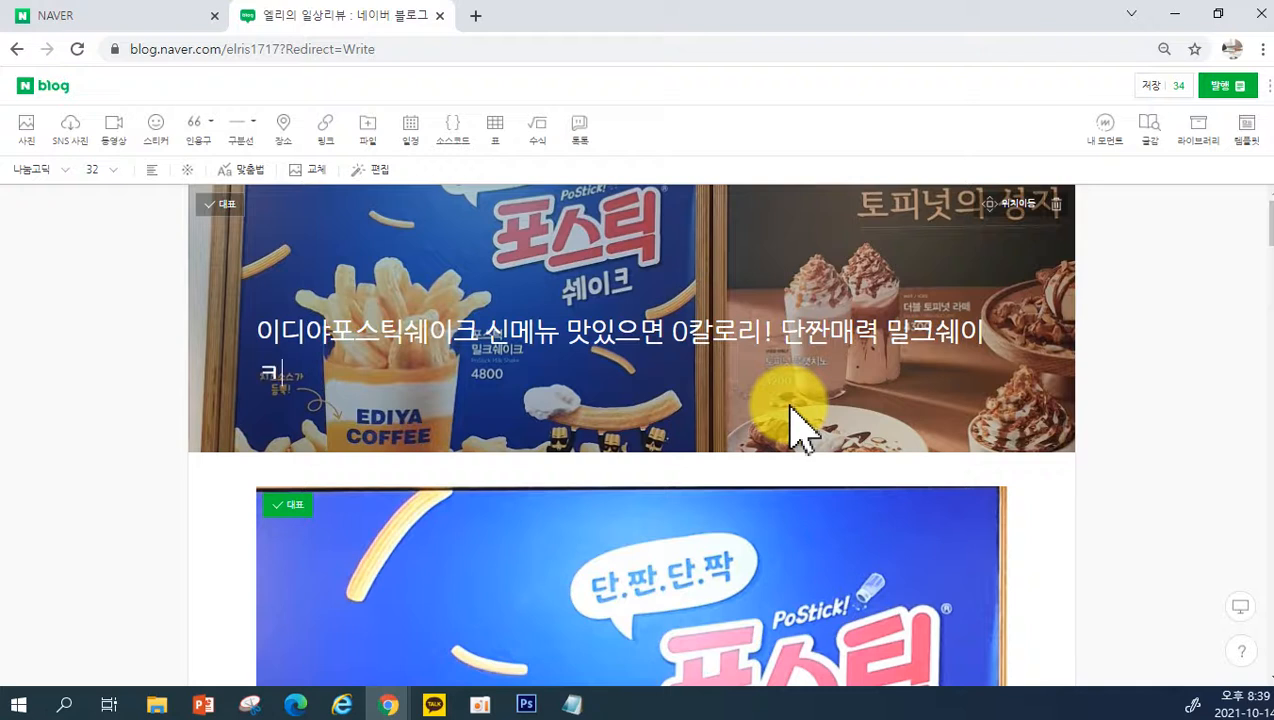
pyautogui.press('BackSpace')
pyautogui.press('BackSpace')
pyautogui.press('BackSpace')
pyautogui.press('BackSpace')
pyautogui.press('BackSpace')
pyautogui.press('BackSpace')
pyautogui.press('BackSpace')
pyautogui.press('BackSpace')
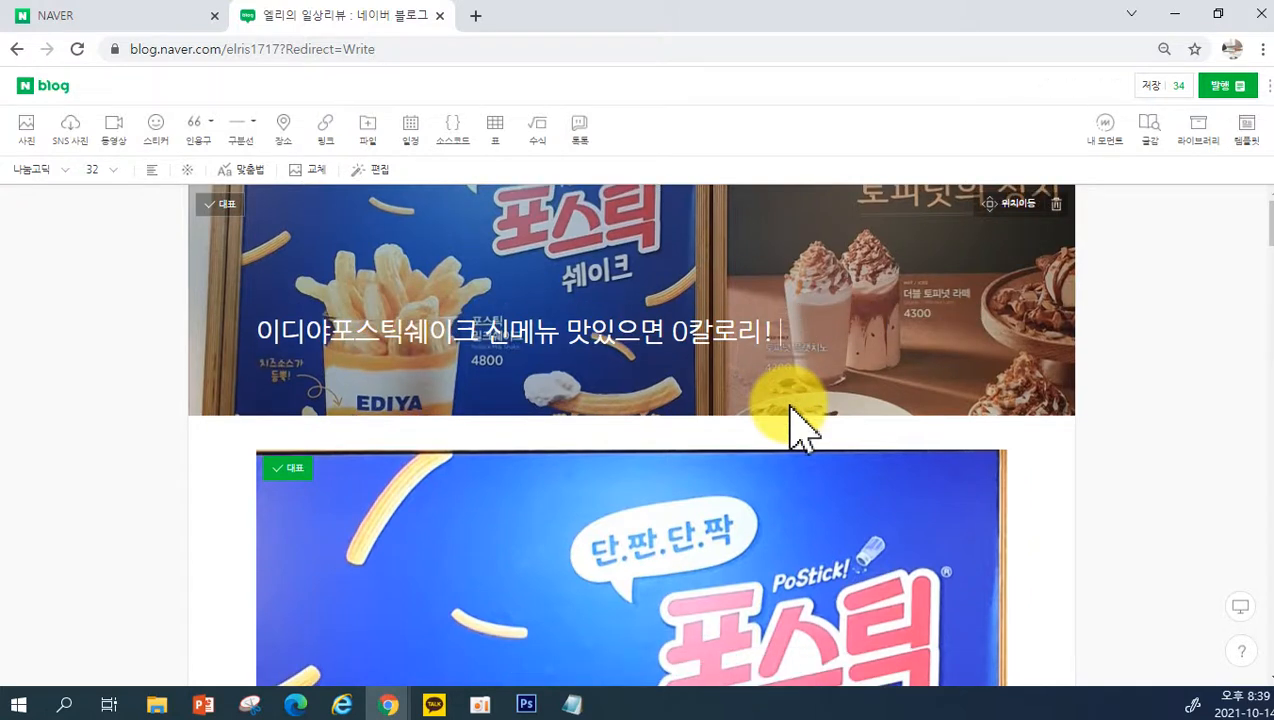
# Step: Try inserting 밀크 before 신메뉴 in the post title, and take it out
pyautogui.write('밀크')
pyautogui.press('BackSpace')
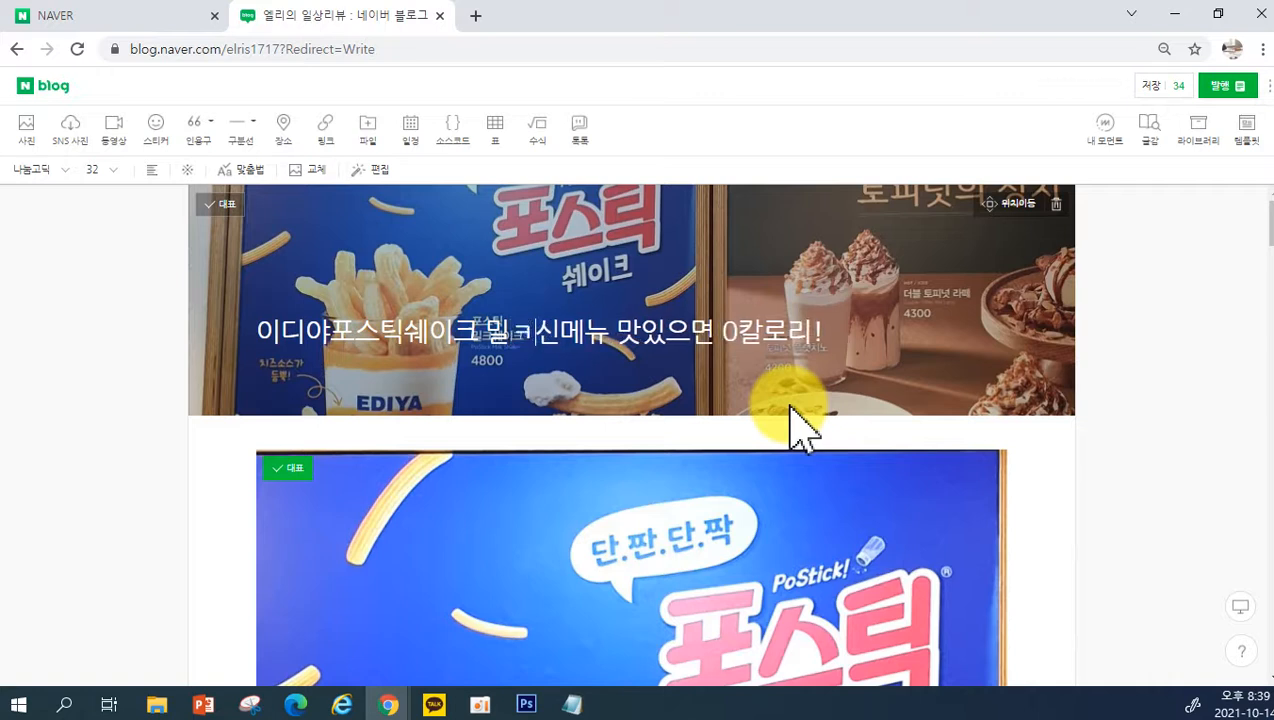
pyautogui.press('BackSpace')
pyautogui.press('BackSpace')
pyautogui.press('BackSpace')
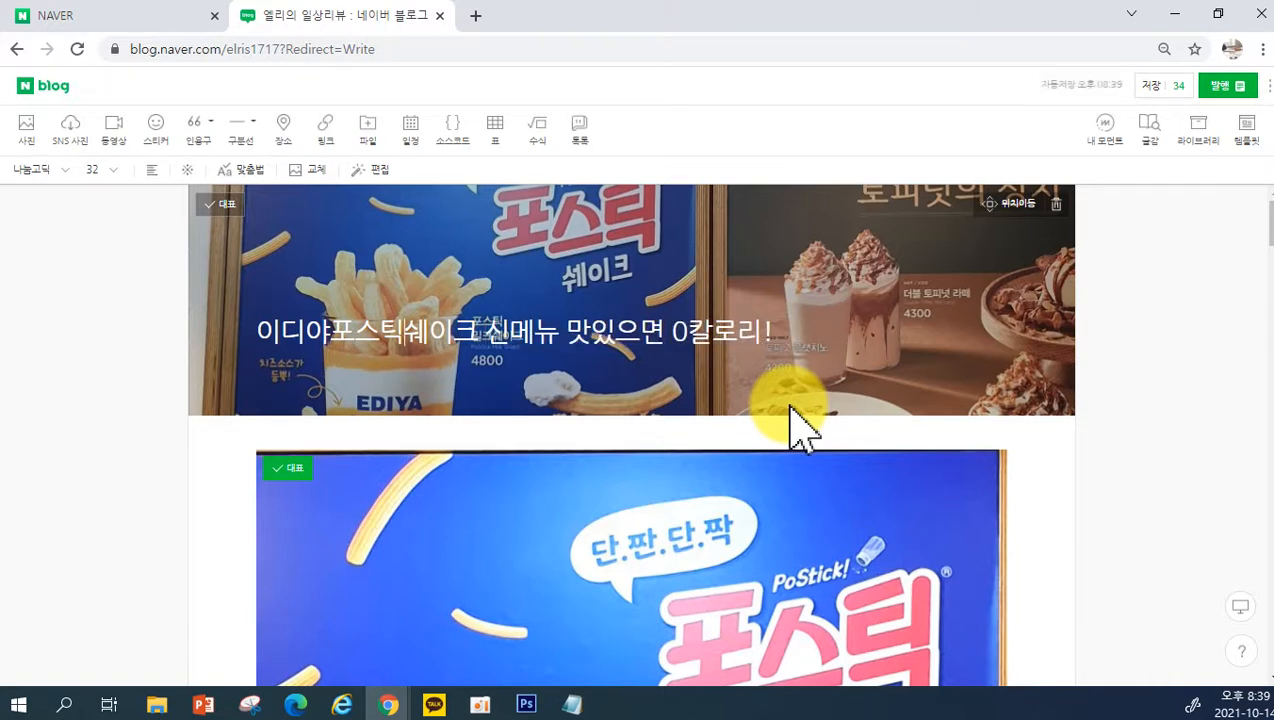
# Step: Add 밀크 before 쉐이크 and adjust the spacing so the title begins 이디야 포스틱 밀크쉐이크
pyautogui.press('Left')
pyautogui.press('Left')
pyautogui.press('Left')
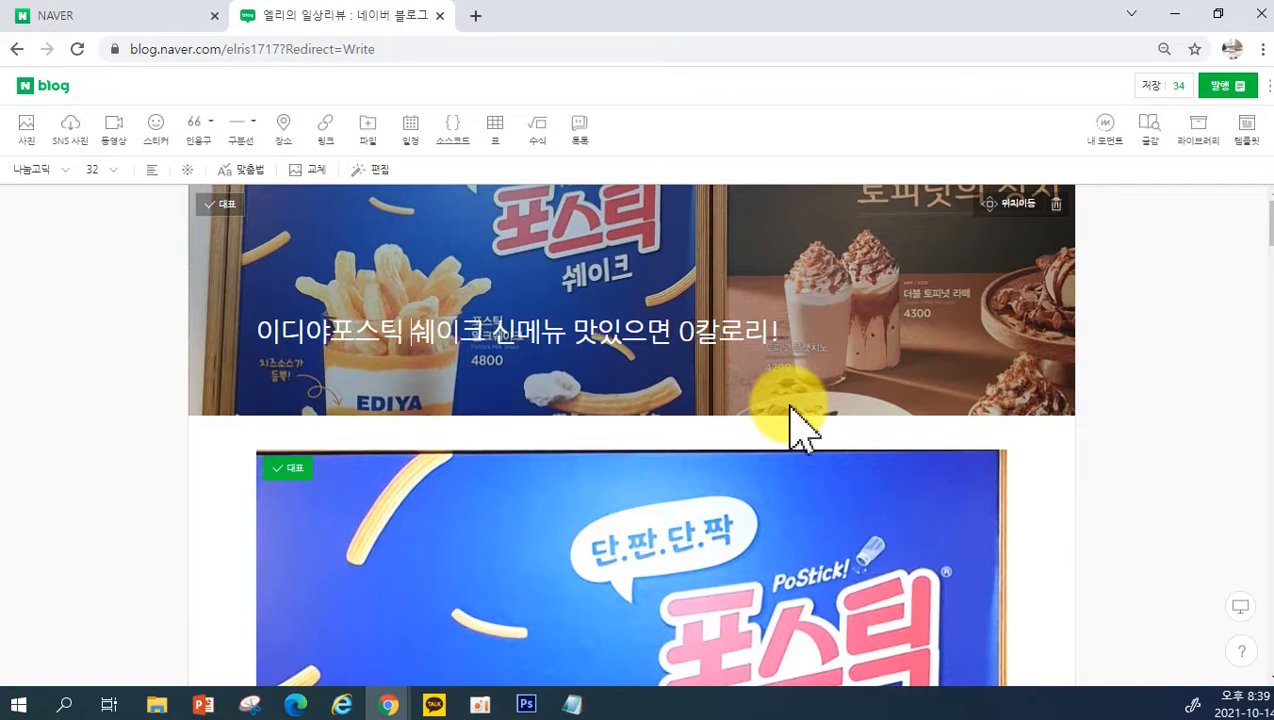
pyautogui.press('BackSpace')
pyautogui.write('밀크')
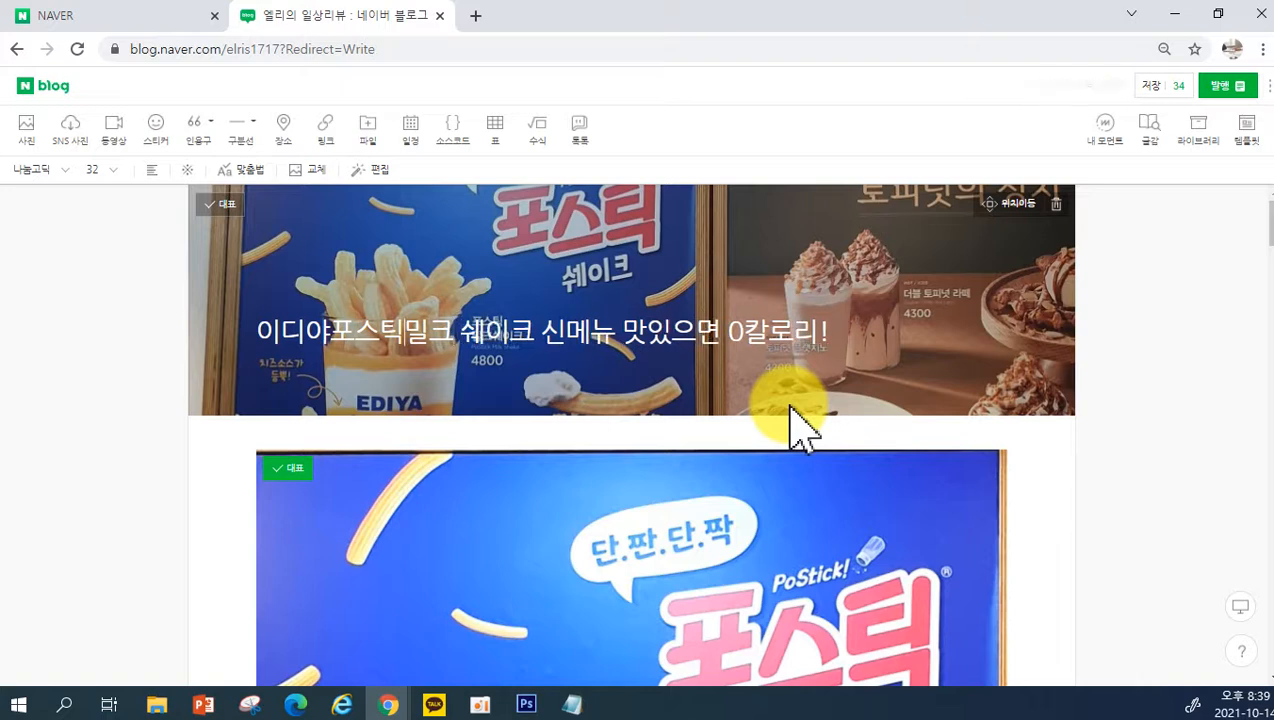
pyautogui.press('BackSpace')
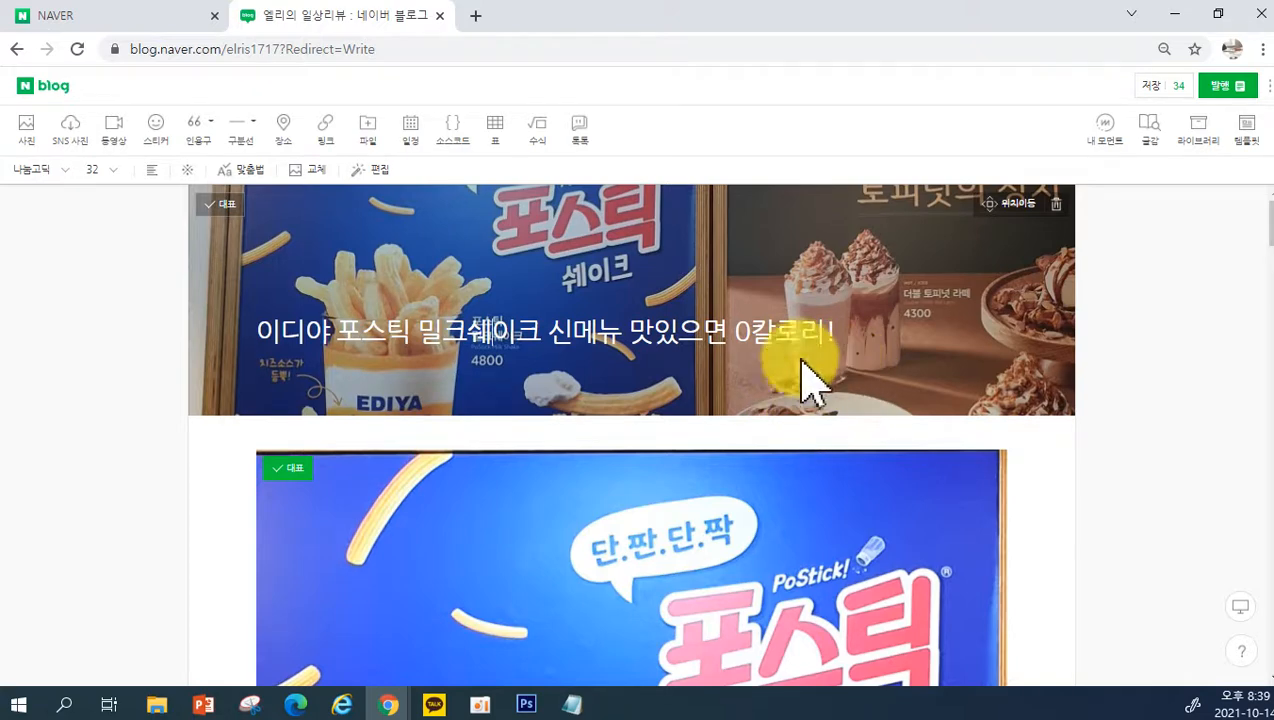
# Step: Move the hand-held cup photo above the poster photo and set it as the representative (대표) photo
pyautogui.scroll(-2, 754, 341)
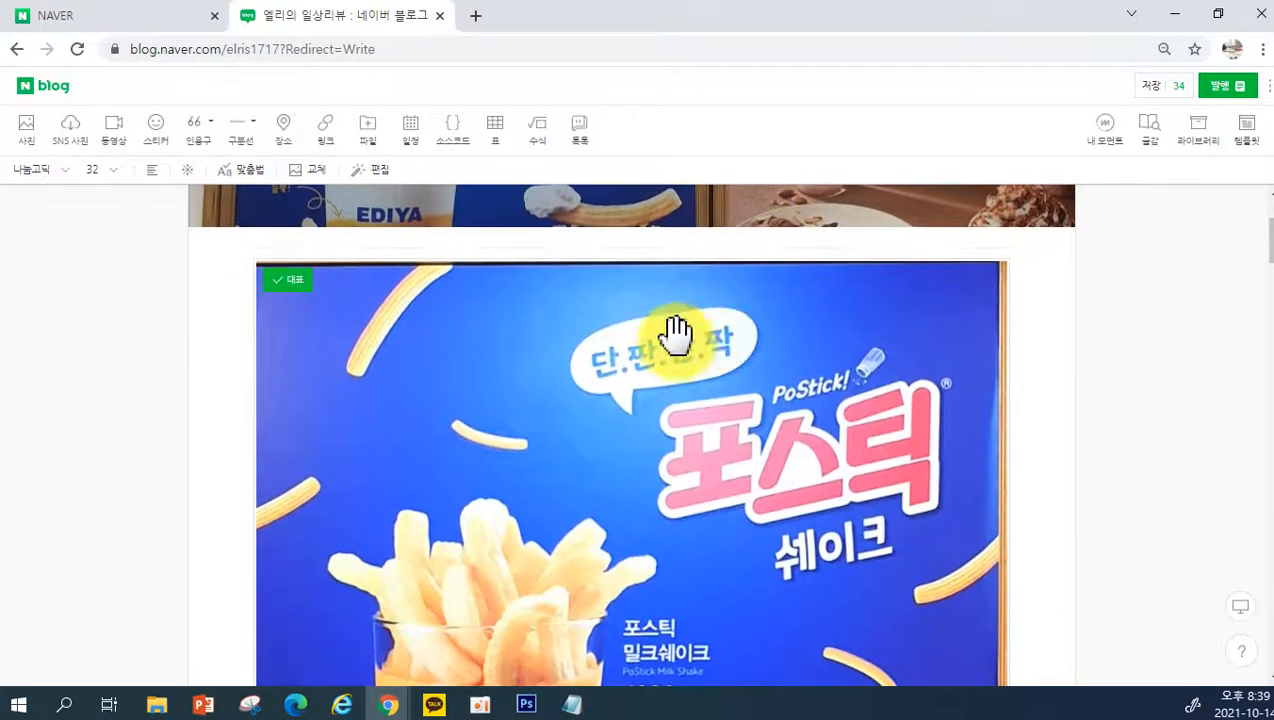
pyautogui.scroll(2, 675, 335)
pyautogui.scroll(-10, 700, 350)
pyautogui.scroll(9, 705, 350)
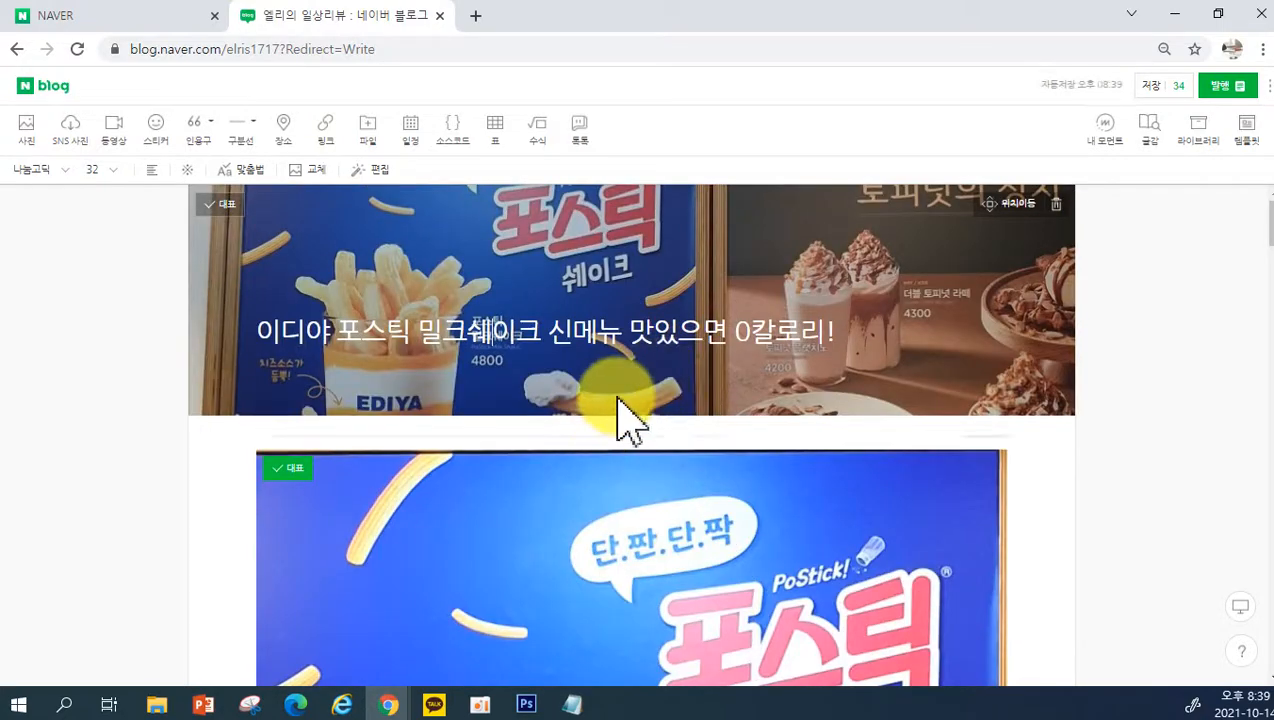
pyautogui.scroll(-9, 625, 410)
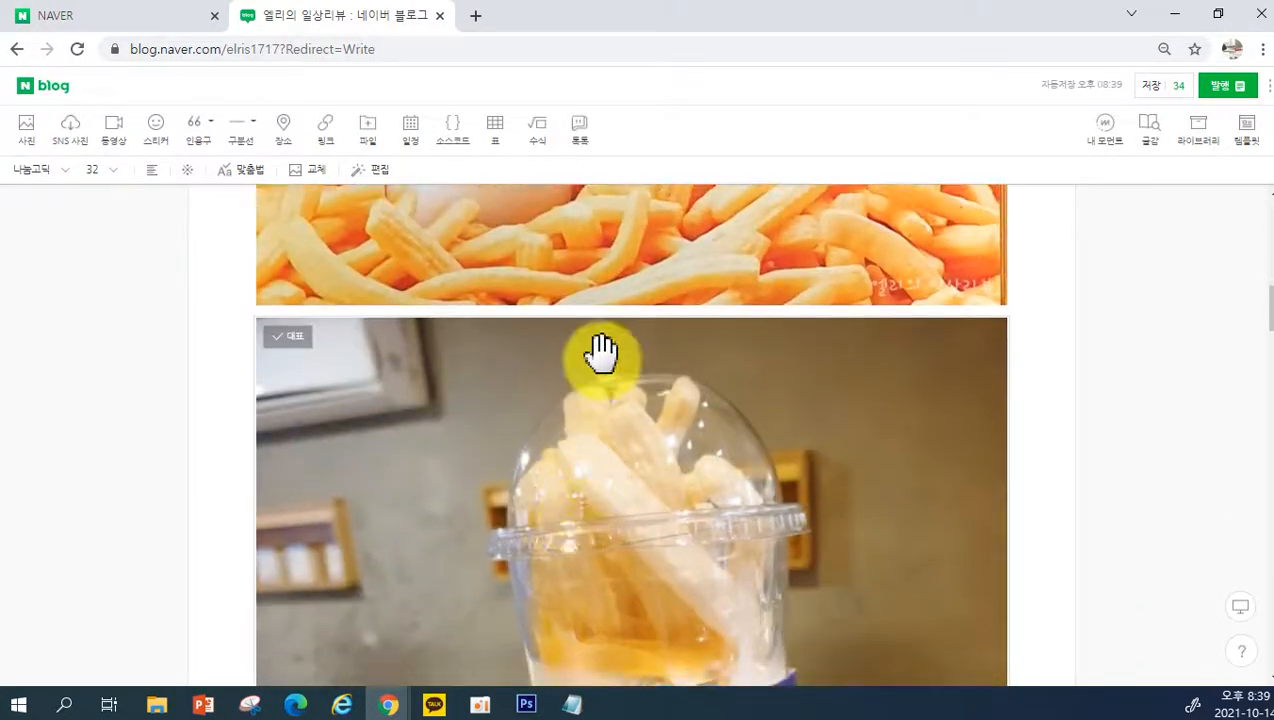
pyautogui.scroll(-5, 605, 365)
pyautogui.moveTo(621, 397); pyautogui.dragTo(540, 462)
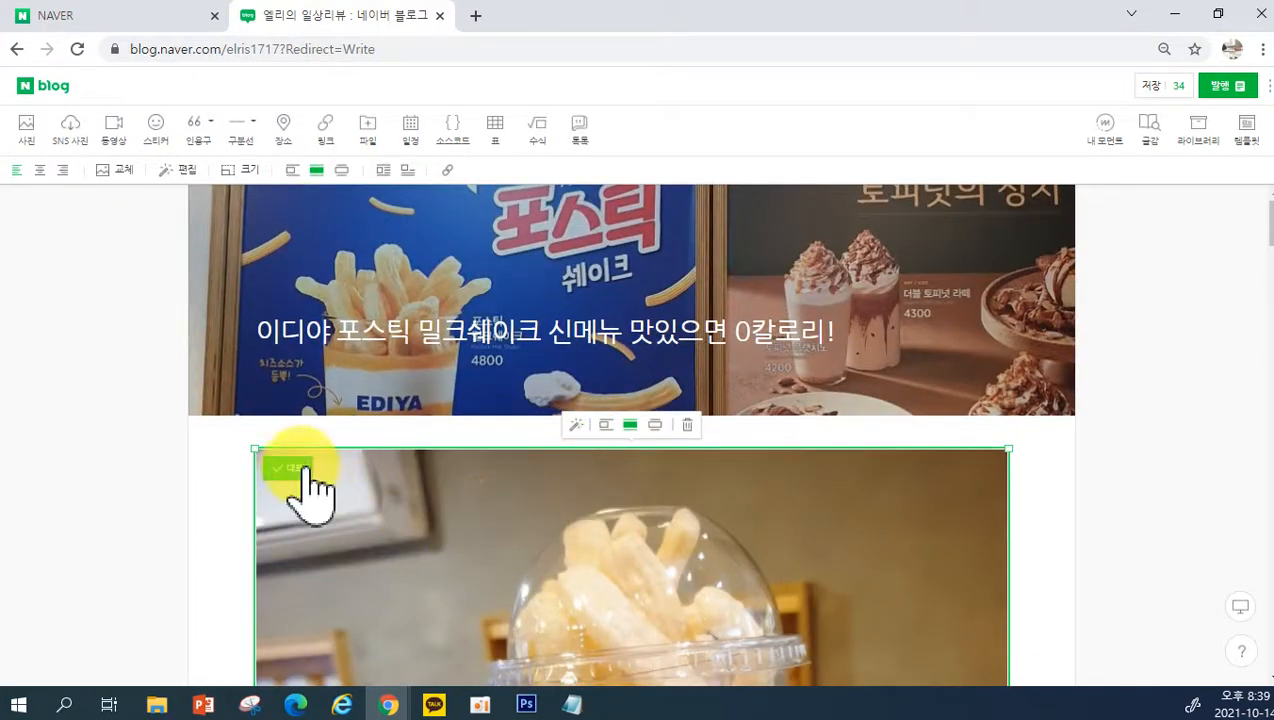
# Step: Open an empty text line between the hand-held cup photo and the poster photo
pyautogui.scroll(-8, 841, 537)
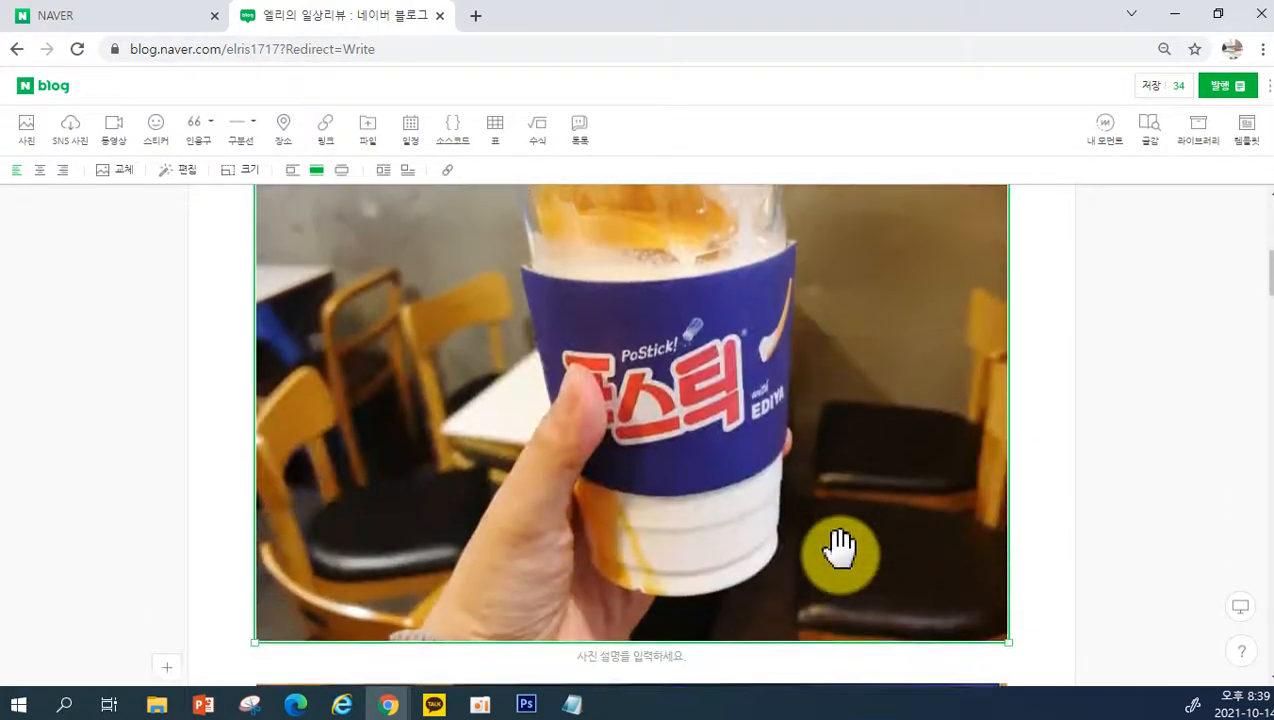
pyautogui.scroll(7, 832, 548)
pyautogui.scroll(-6, 711, 520)
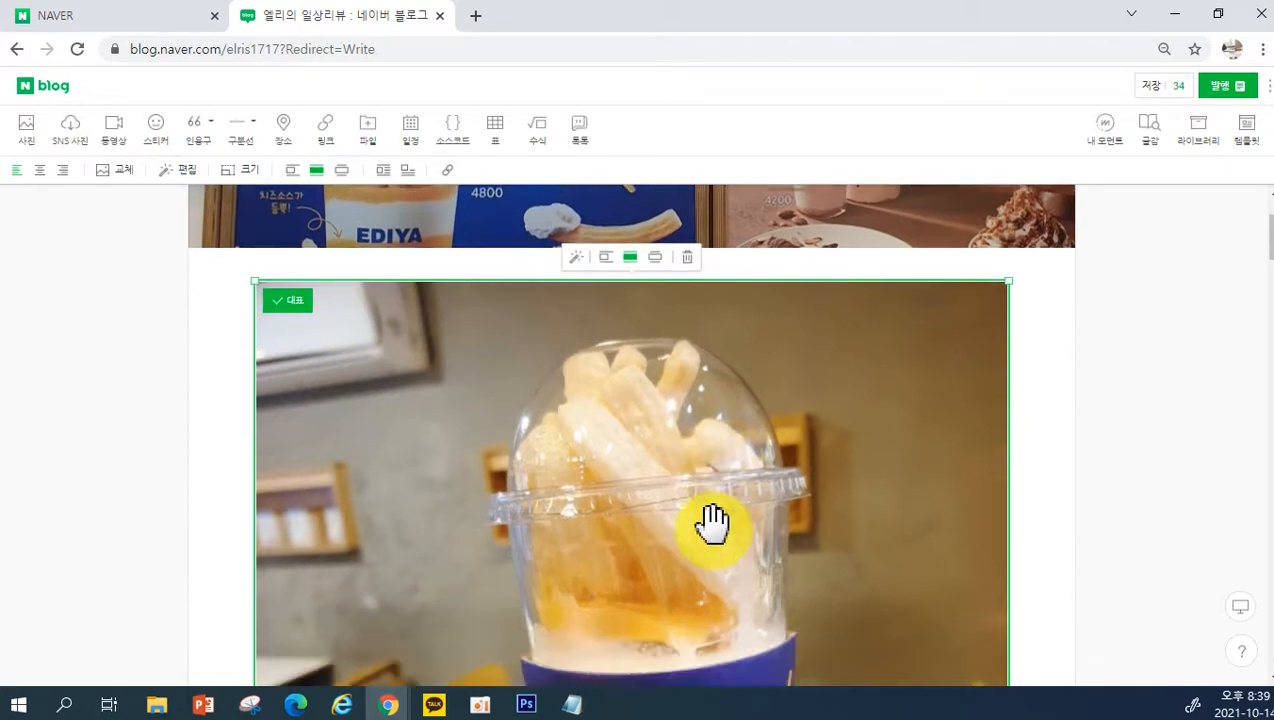
pyautogui.scroll(-5, 654, 463)
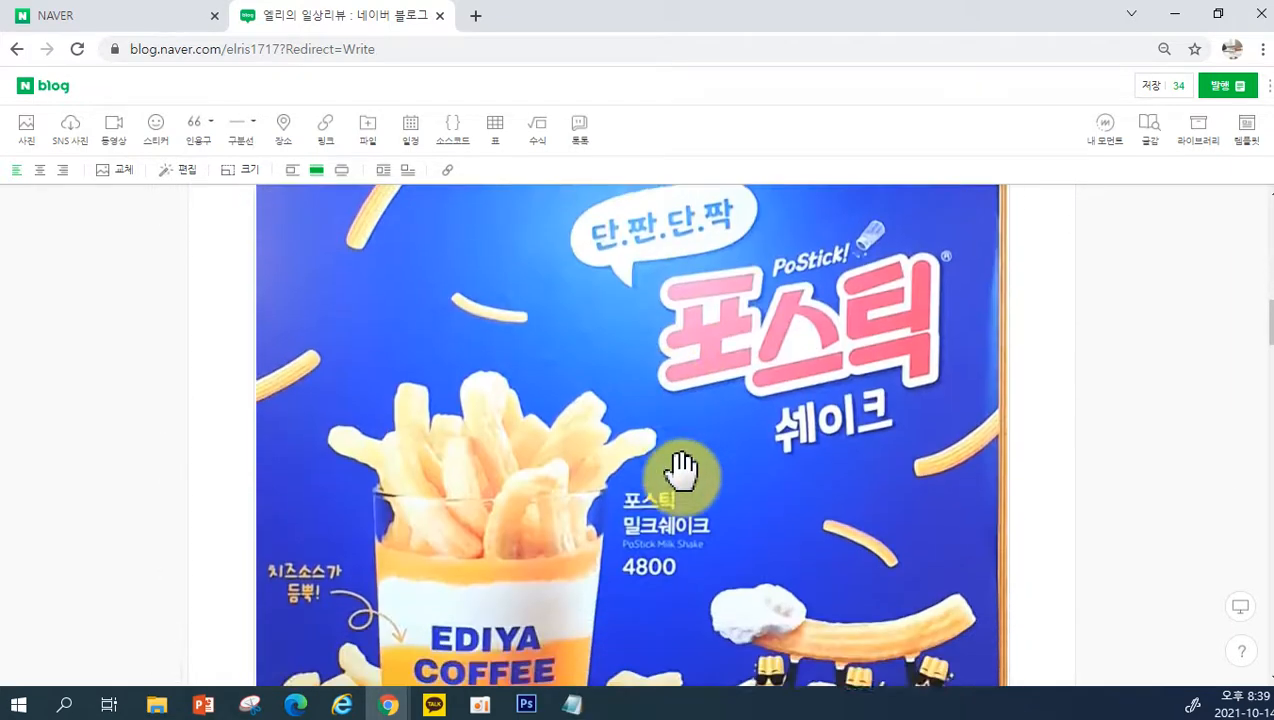
pyautogui.scroll(6, 682, 463)
pyautogui.scroll(5, 876, 350)
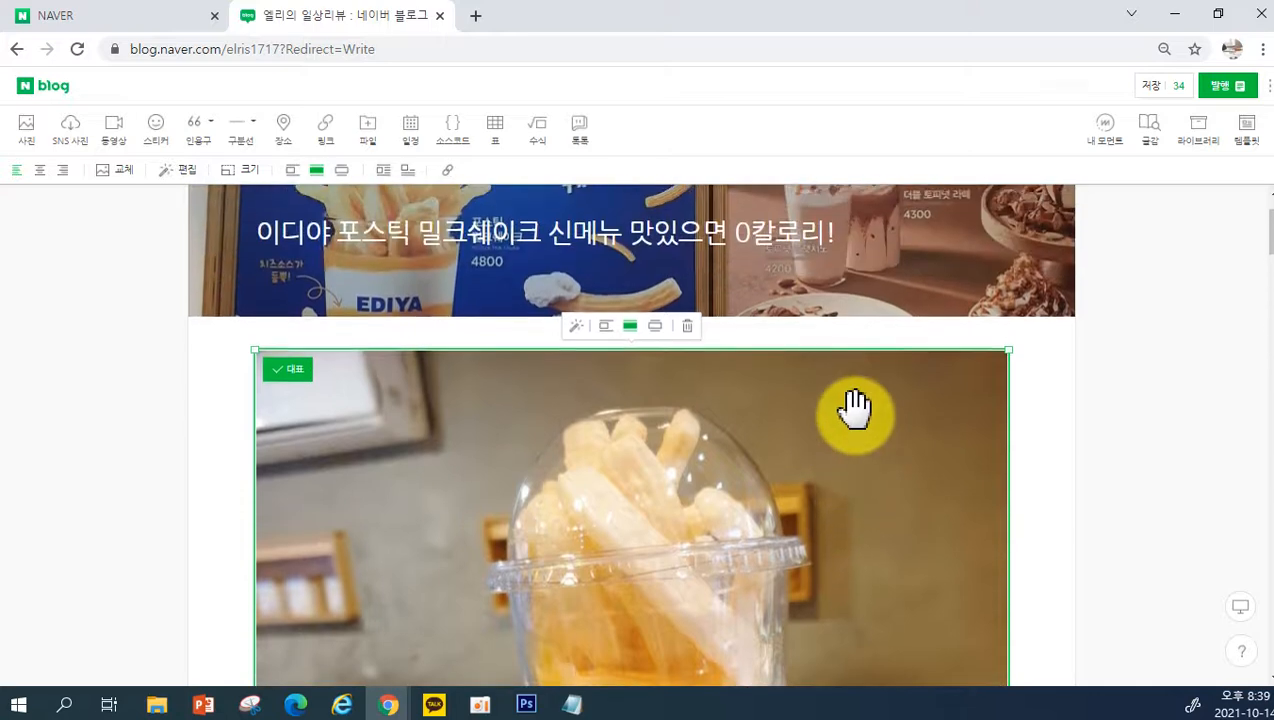
pyautogui.scroll(-10, 857, 440)
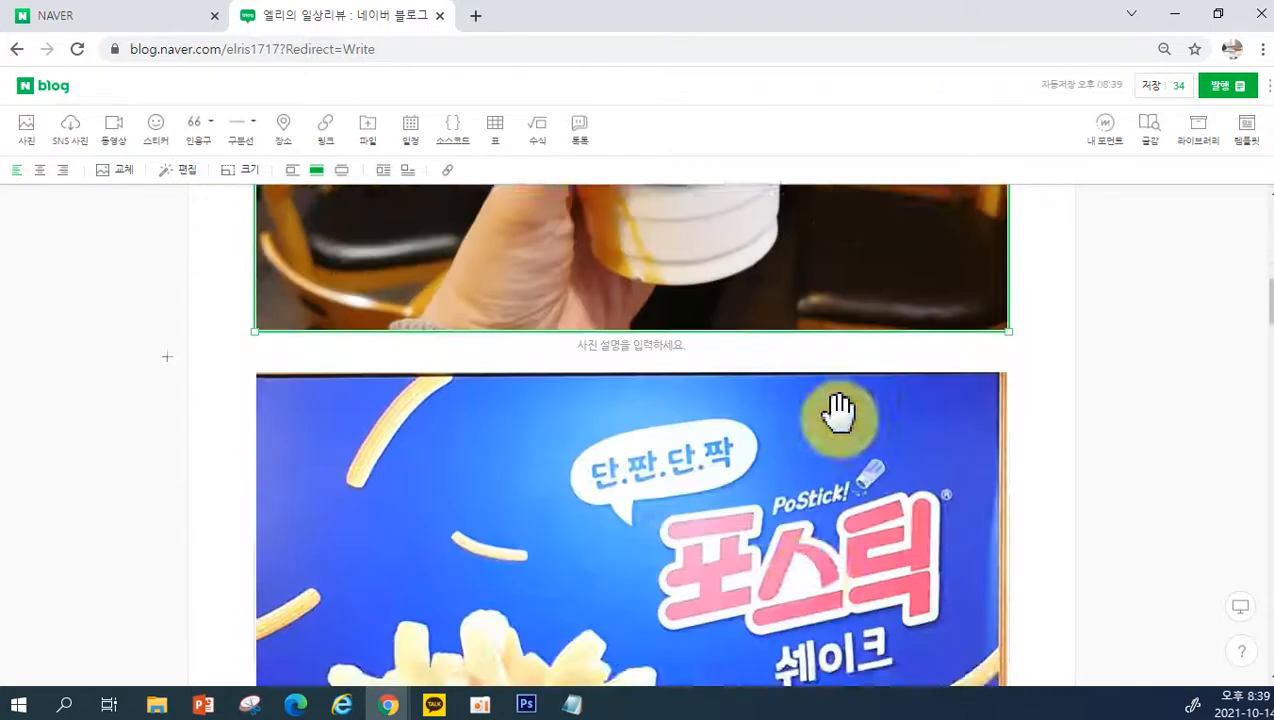
pyautogui.scroll(1, 783, 393)
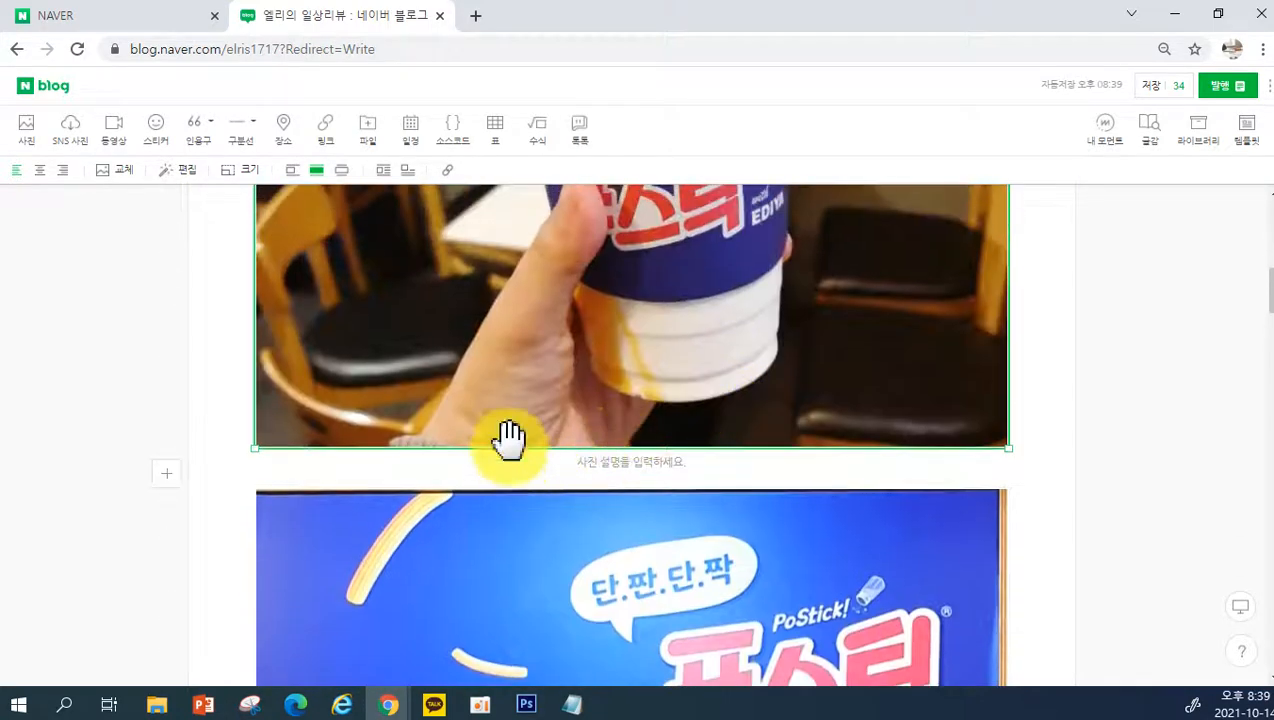
pyautogui.click(541, 483)
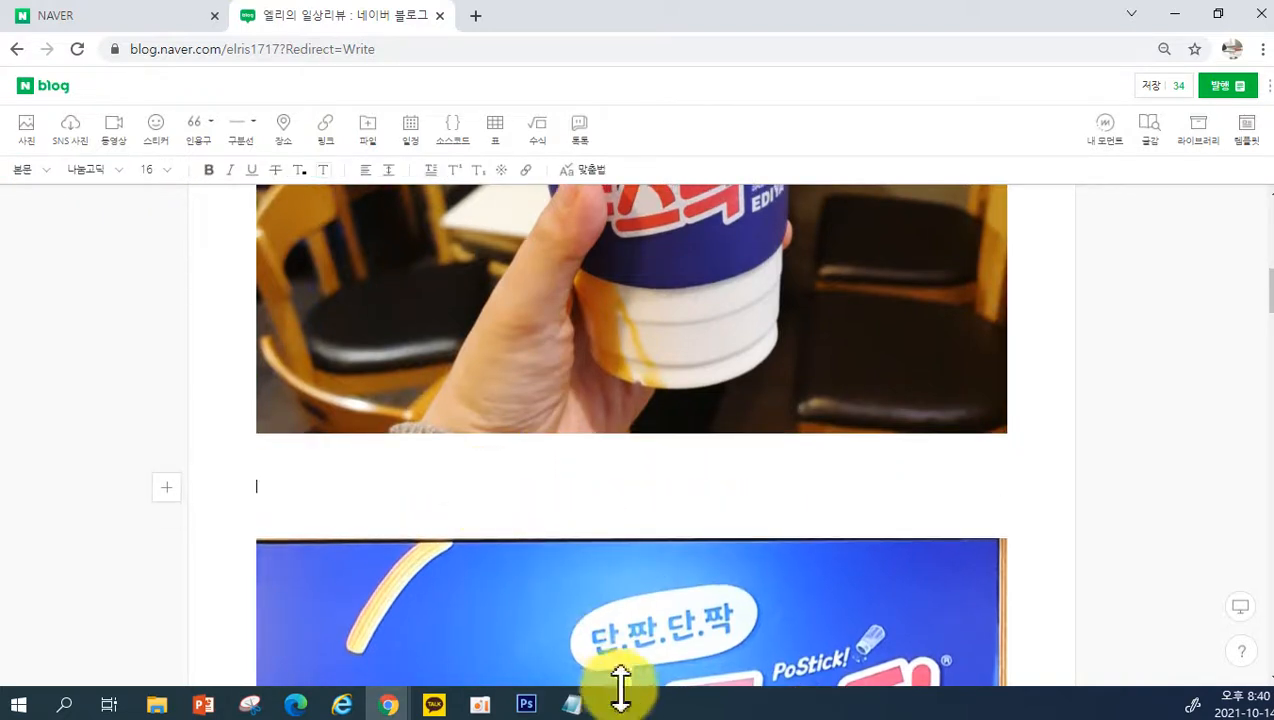
# Step: Switch to the Notepad notes, reposition and widen the window, and read the posting steps and keyword list
pyautogui.click(585, 706)
pyautogui.scroll(5, 800, 260)
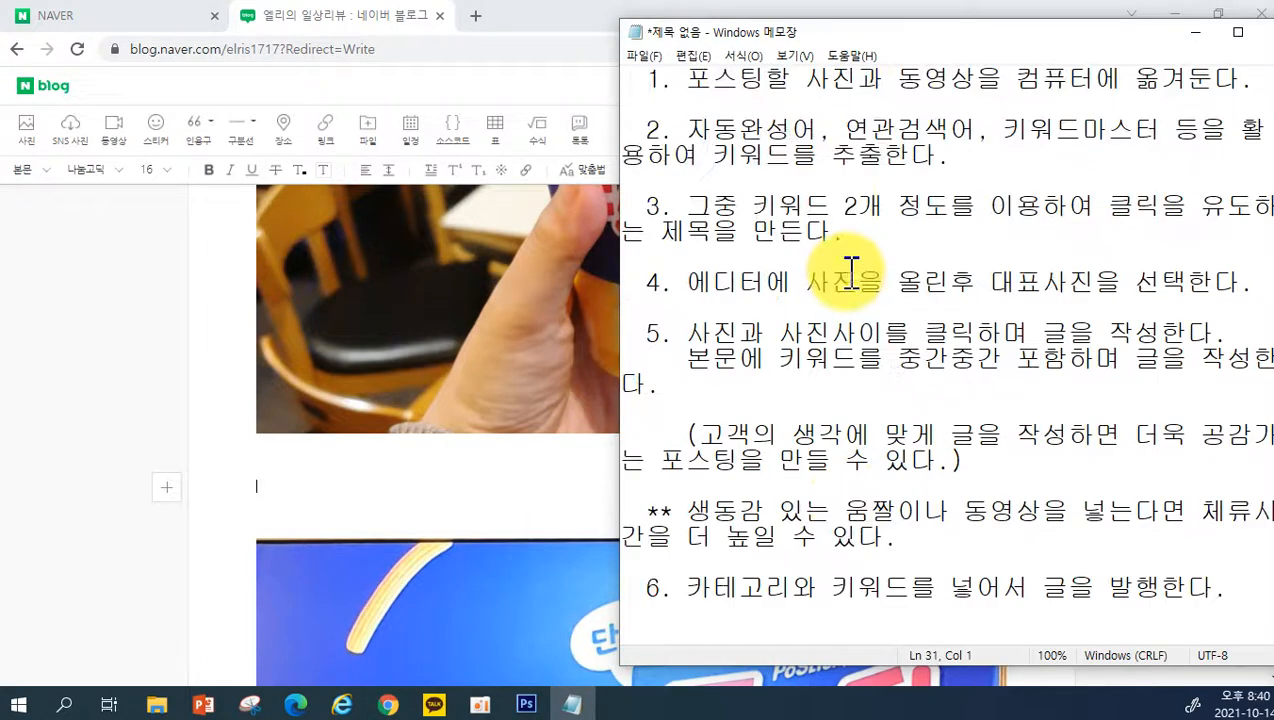
pyautogui.moveTo(919, 34); pyautogui.dragTo(658, 45)
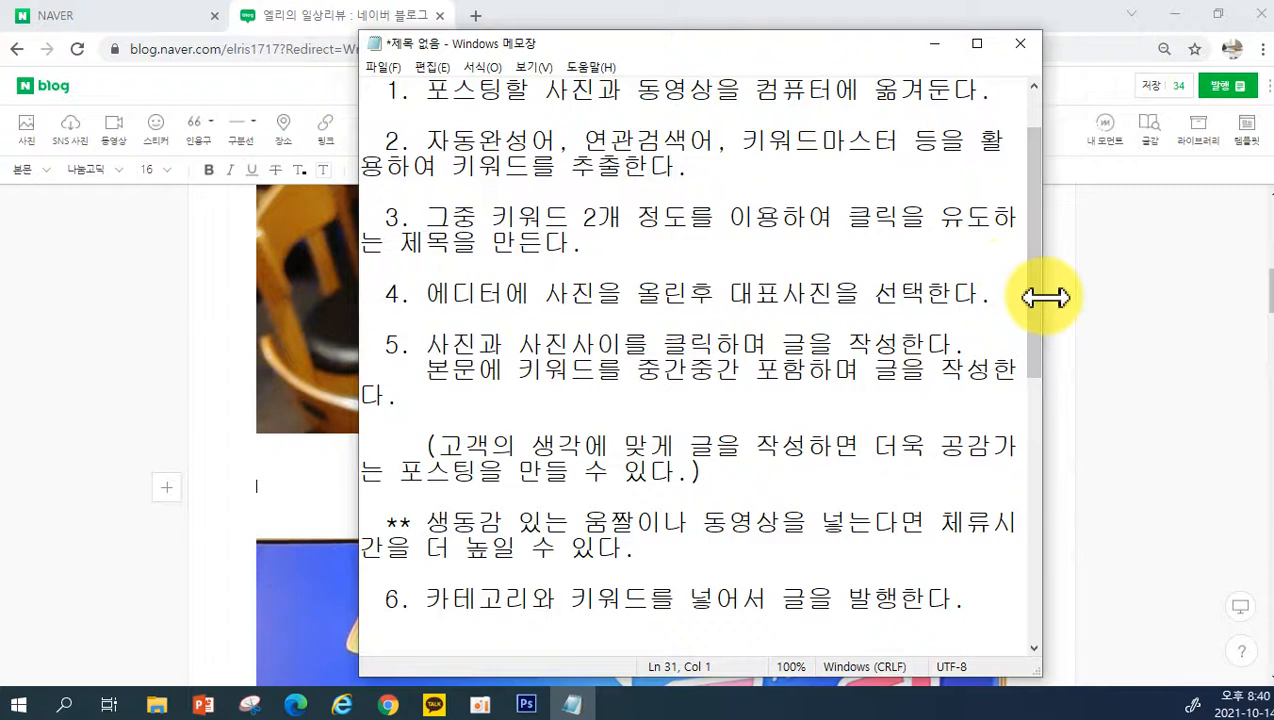
pyautogui.moveTo(1043, 297); pyautogui.dragTo(1207, 312)
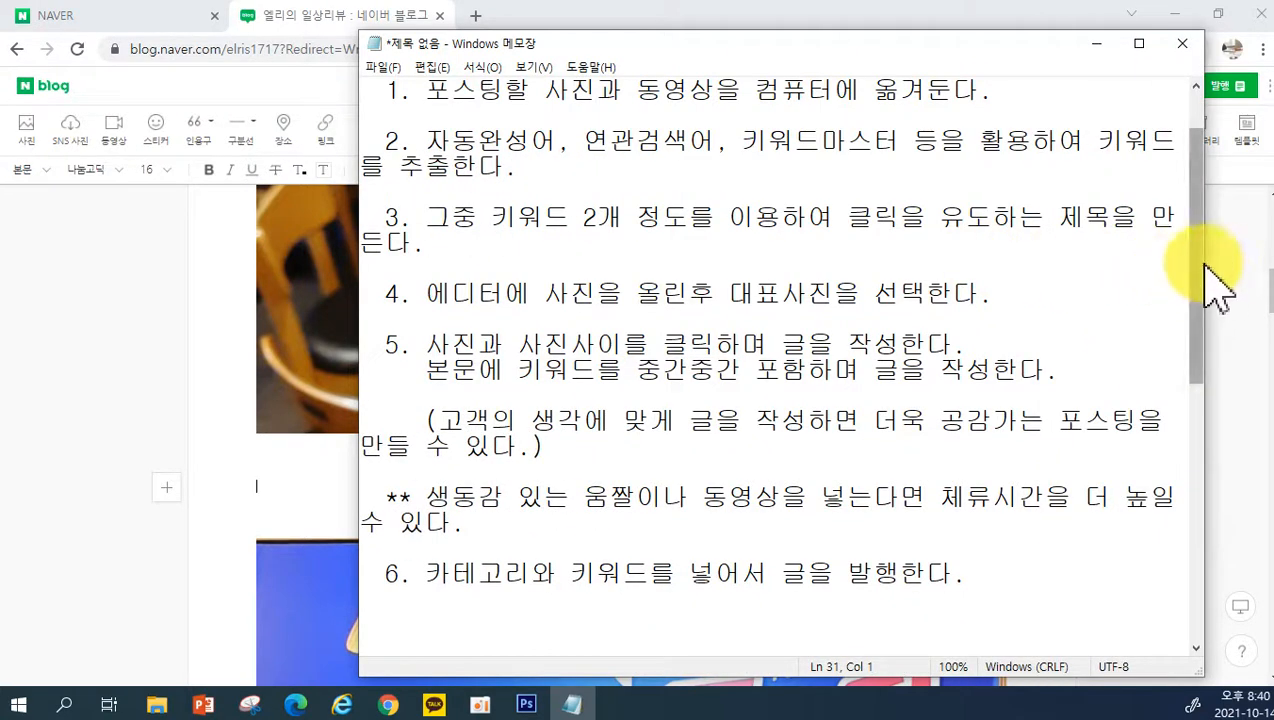
pyautogui.moveTo(1207, 264); pyautogui.dragTo(1266, 263)
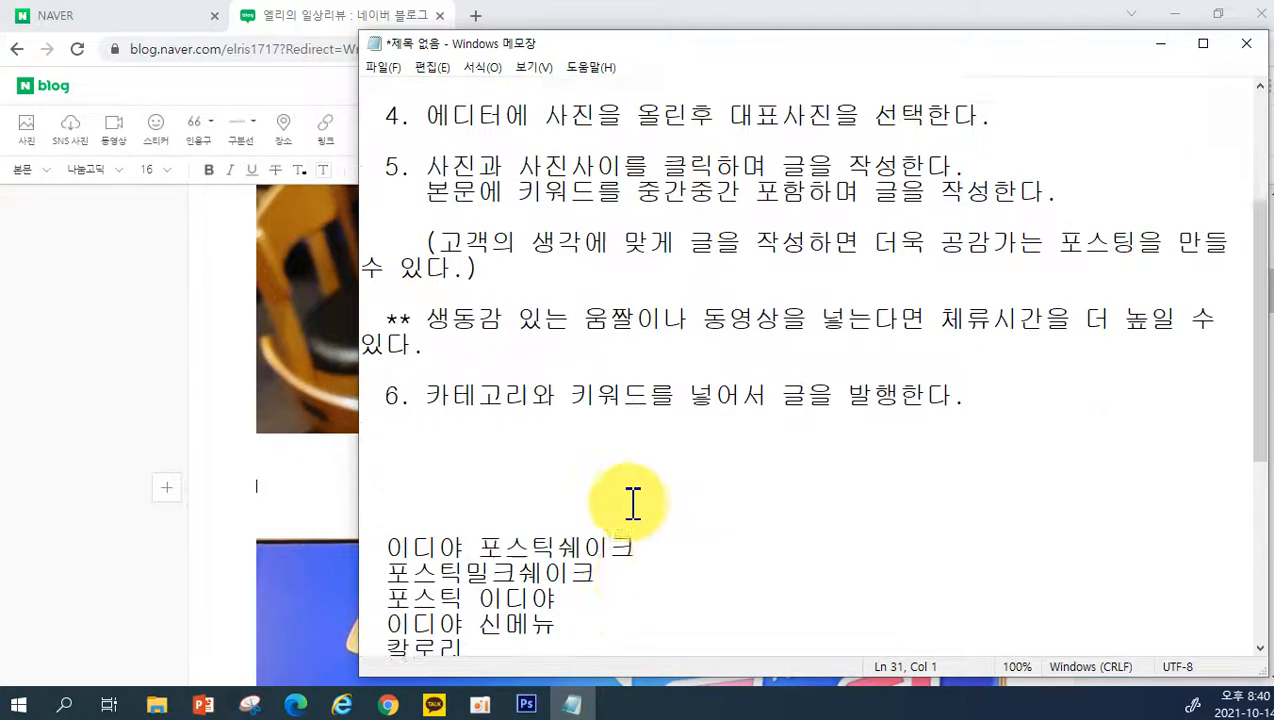
pyautogui.write('이디야 포스틱쉐이크 포스틱밀크쉐이크 포스틱 이디야 이디야 신메뉴 칼로리')
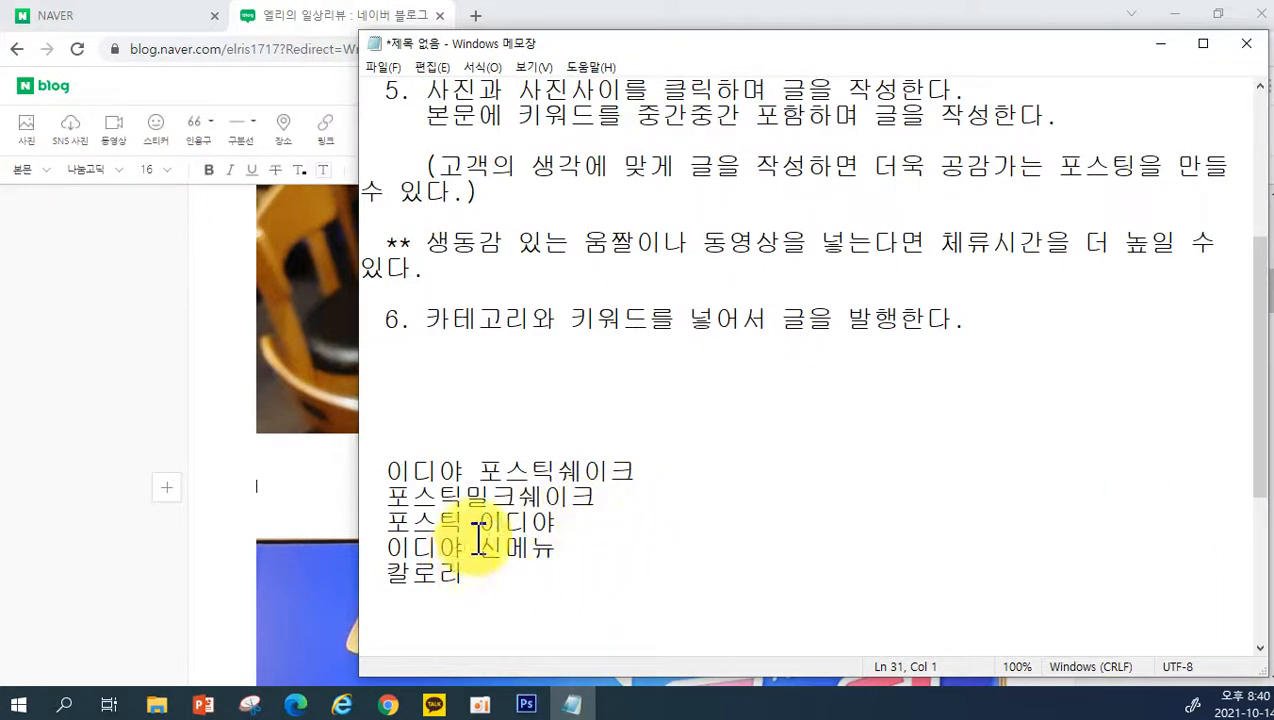
pyautogui.scroll(2, 651, 458)
pyautogui.scroll(2, 651, 458)
# Step: Return to the blog post to review its title and the gap below the first photo, and reopen the Notepad notes
pyautogui.click(185, 455)
pyautogui.scroll(-3, 284, 350)
pyautogui.click(420, 330)
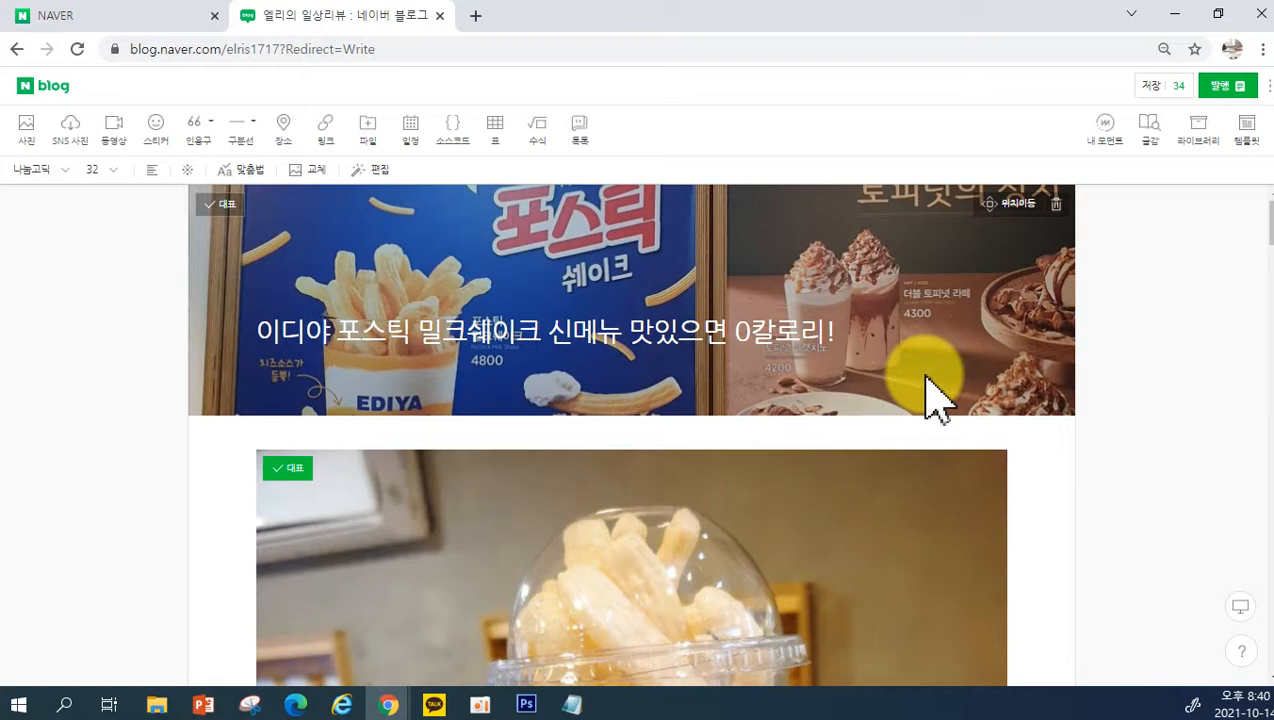
pyautogui.scroll(-1, 832, 338)
pyautogui.scroll(-9, 820, 335)
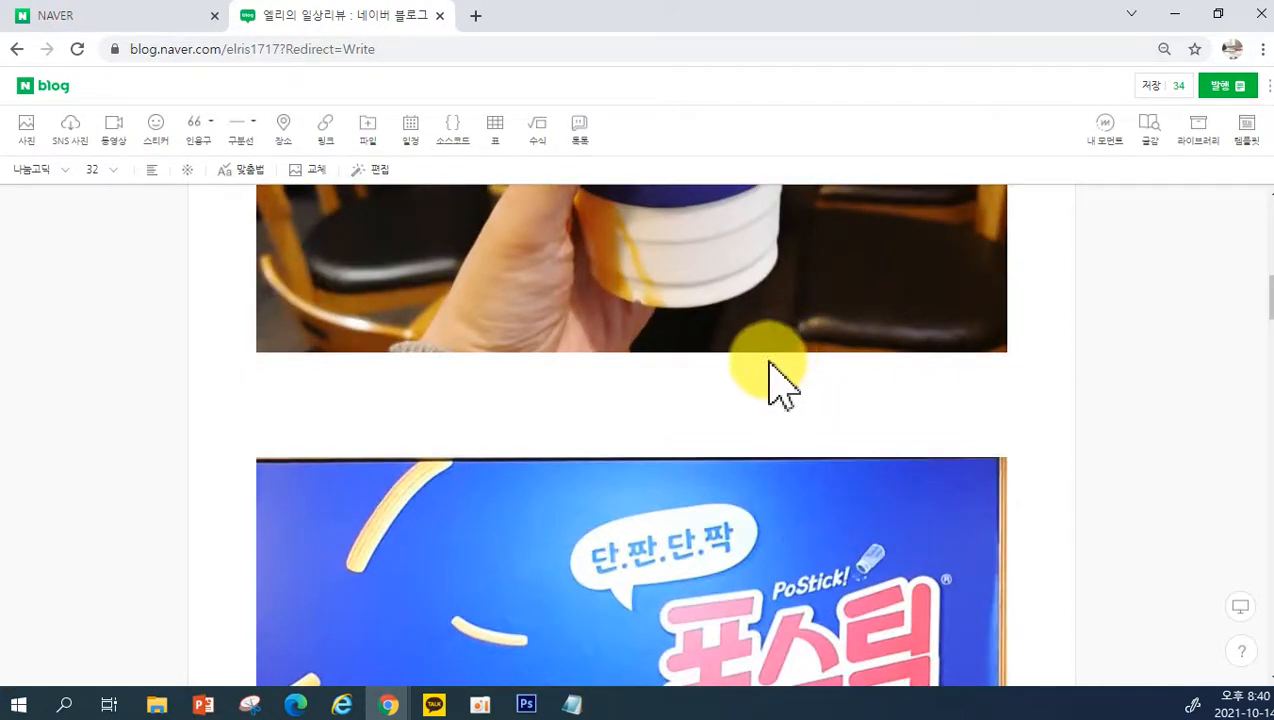
pyautogui.click(572, 705)
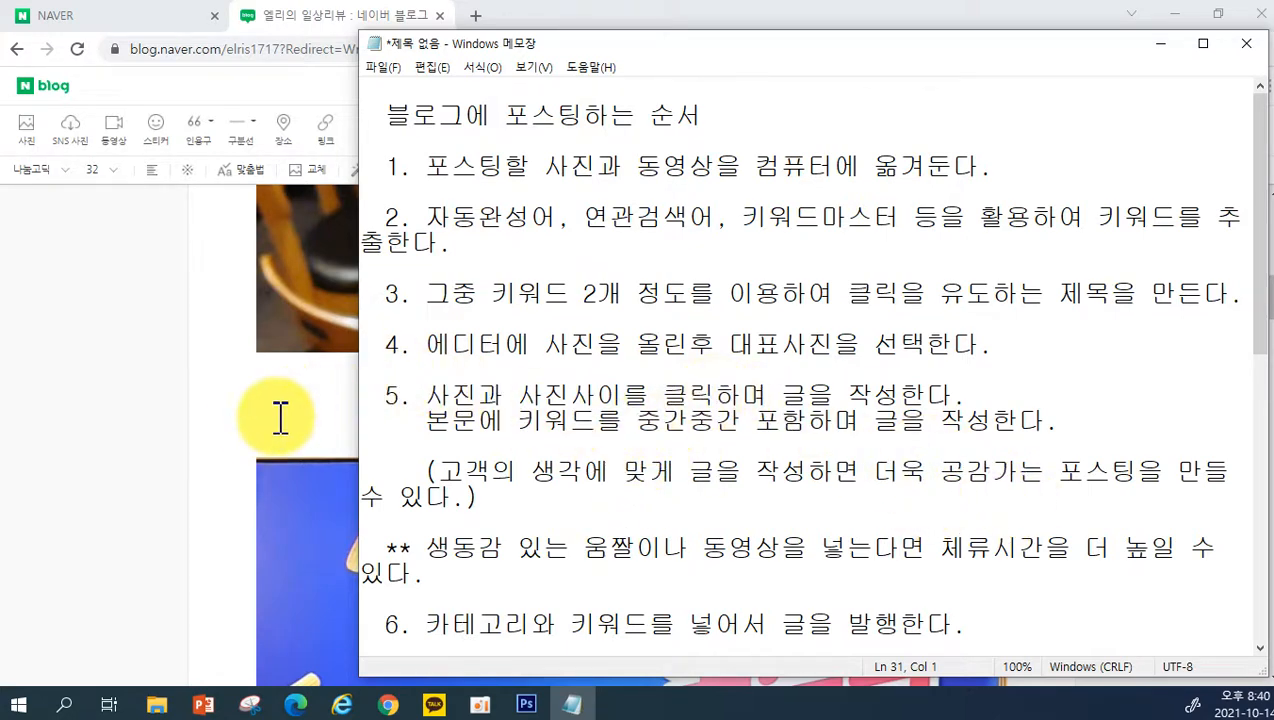
# Step: Return to the blog post and copy its full title text
pyautogui.click(222, 427)
pyautogui.scroll(3, 385, 367)
pyautogui.scroll(5, 385, 367)
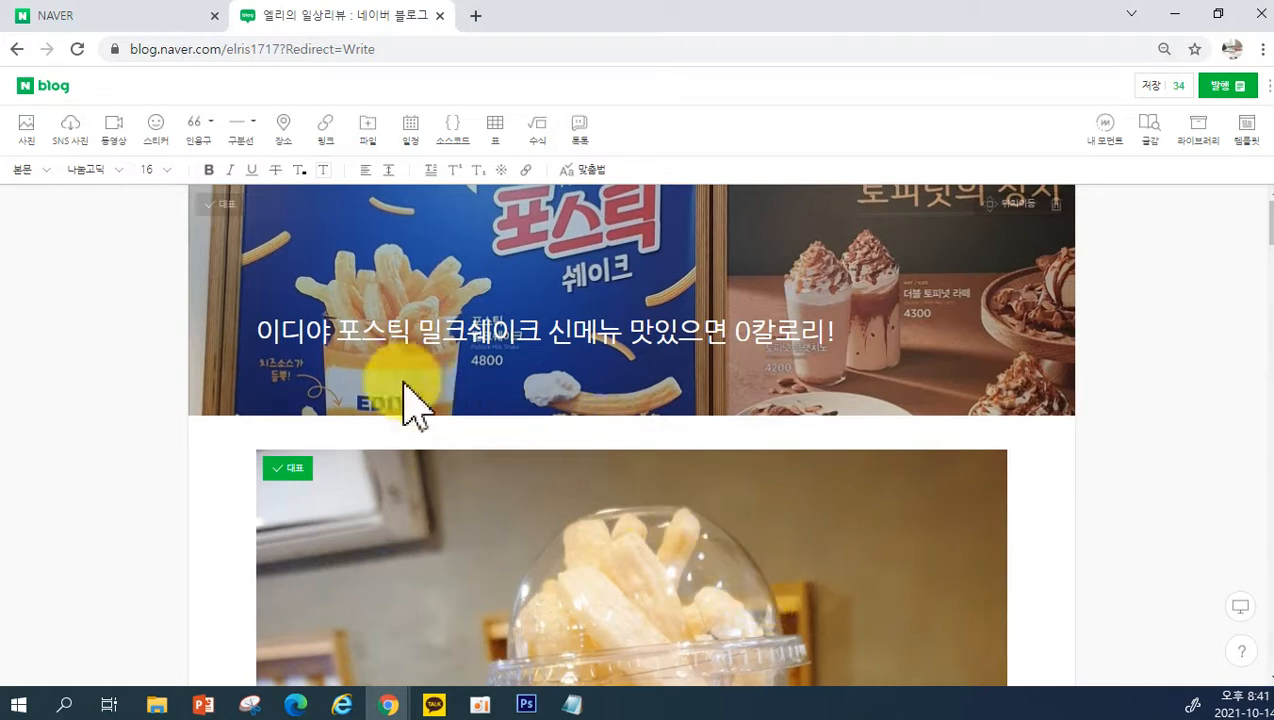
pyautogui.moveTo(257, 330); pyautogui.dragTo(809, 346)
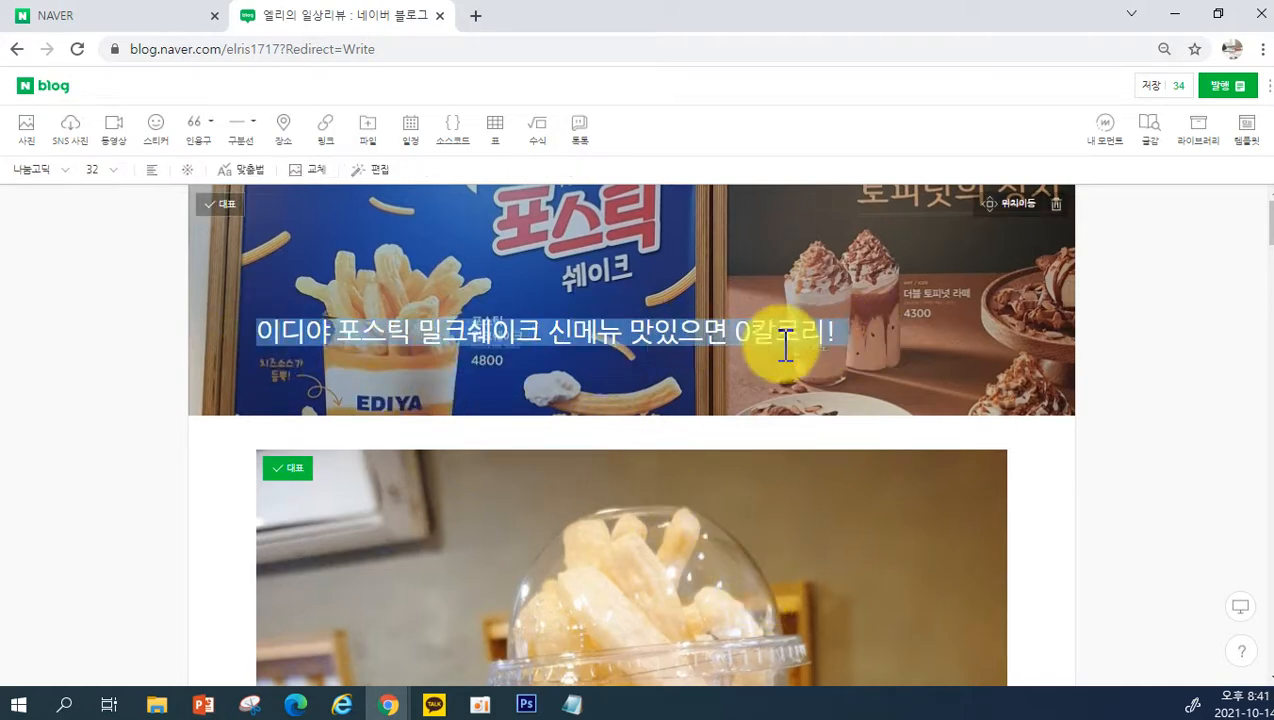
pyautogui.rightClick(748, 338)
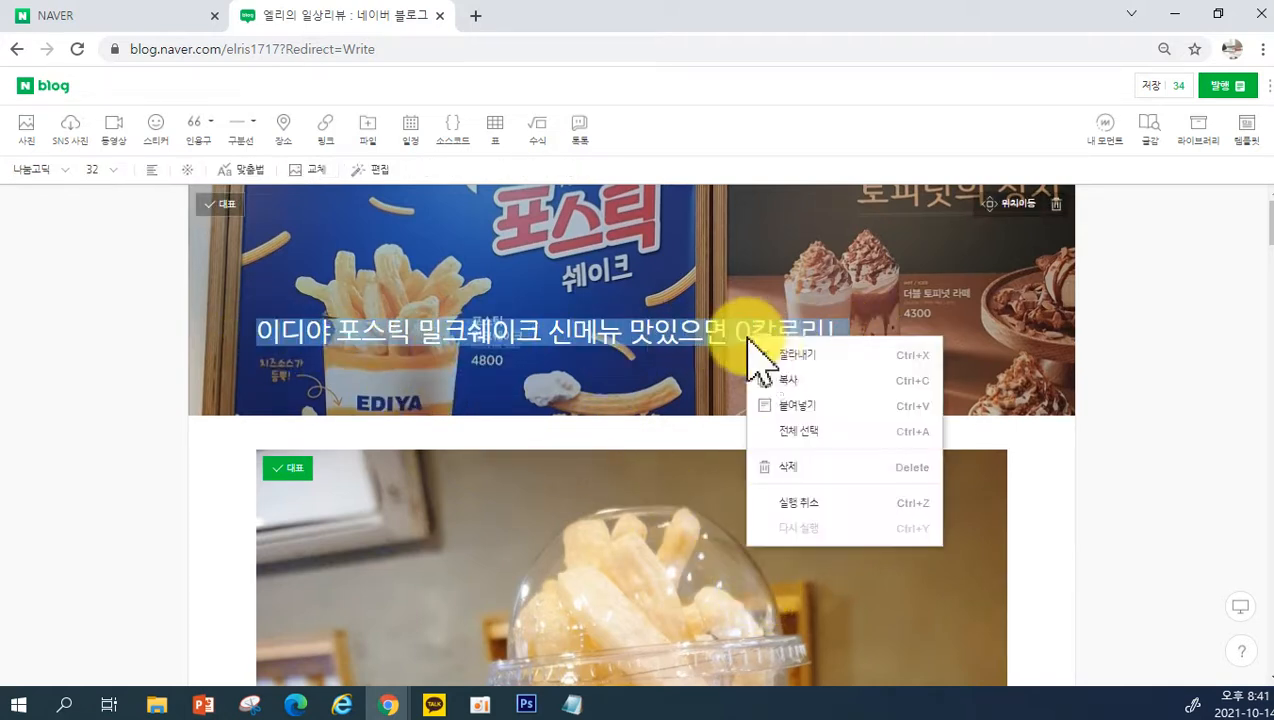
pyautogui.click(782, 382)
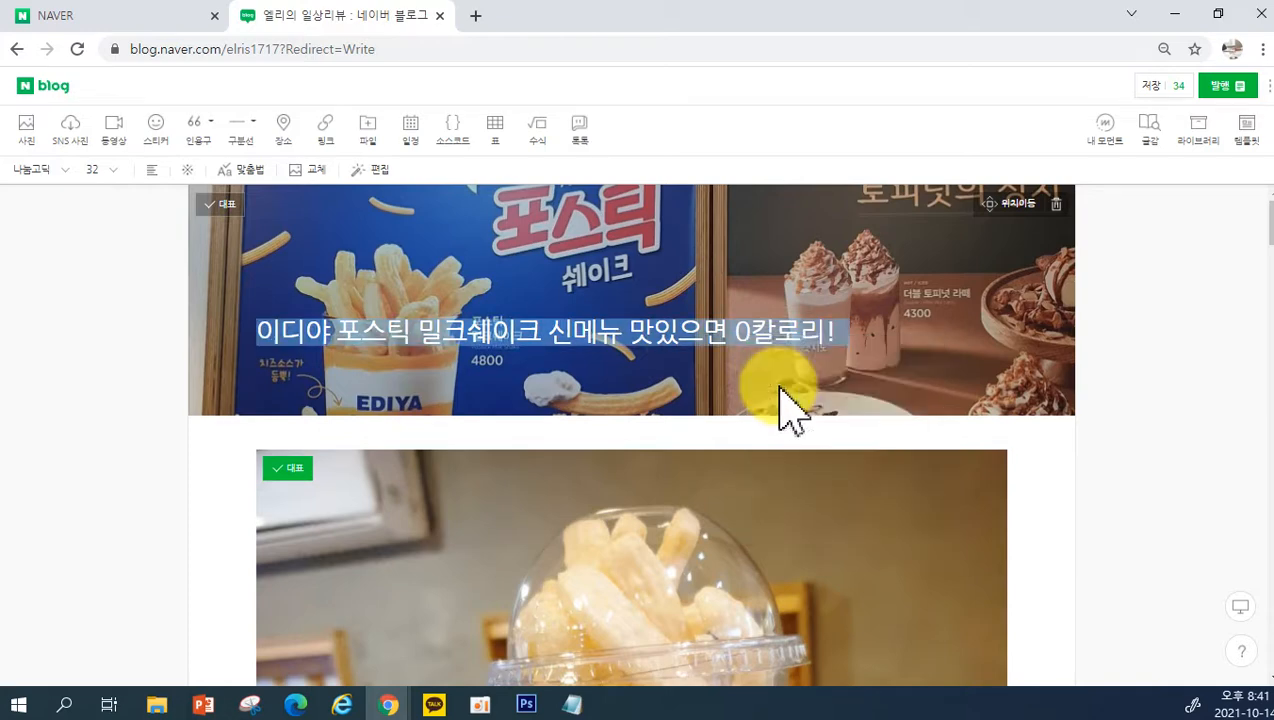
# Step: Insert a quotation block between the hand-held cup photo and the poster photo and paste the copied title into it
pyautogui.scroll(-10, 782, 400)
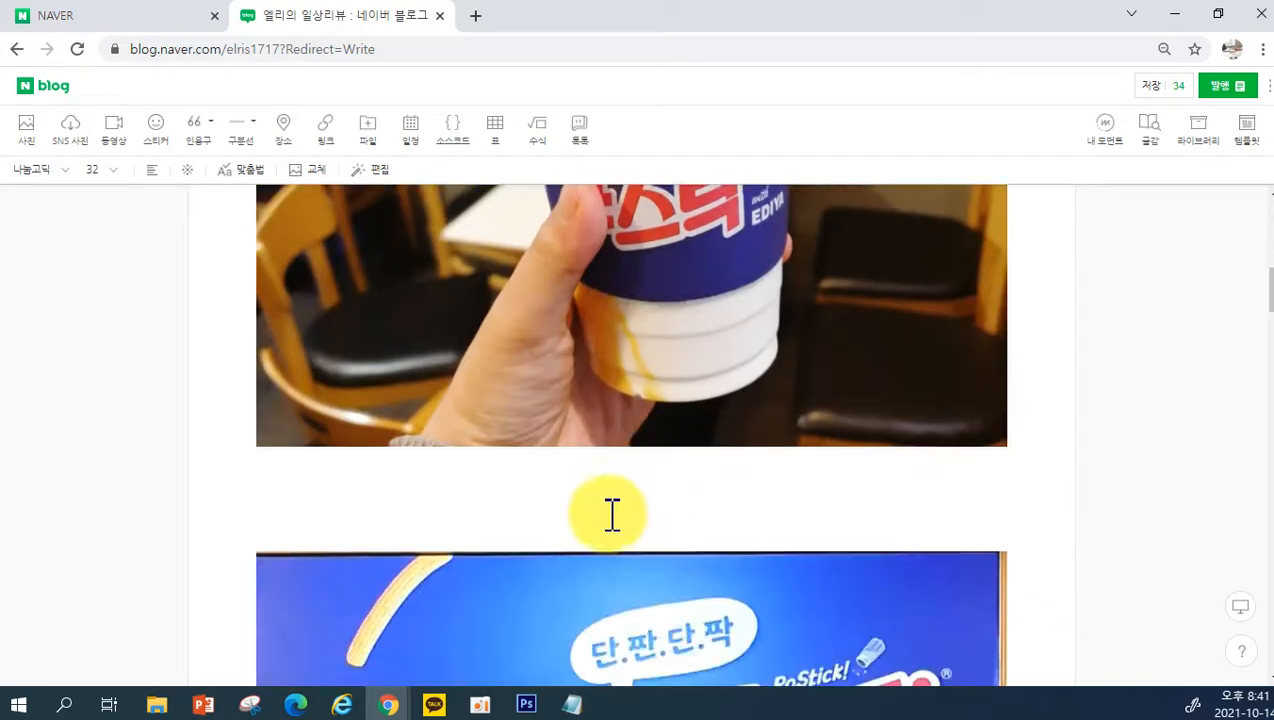
pyautogui.click(617, 500)
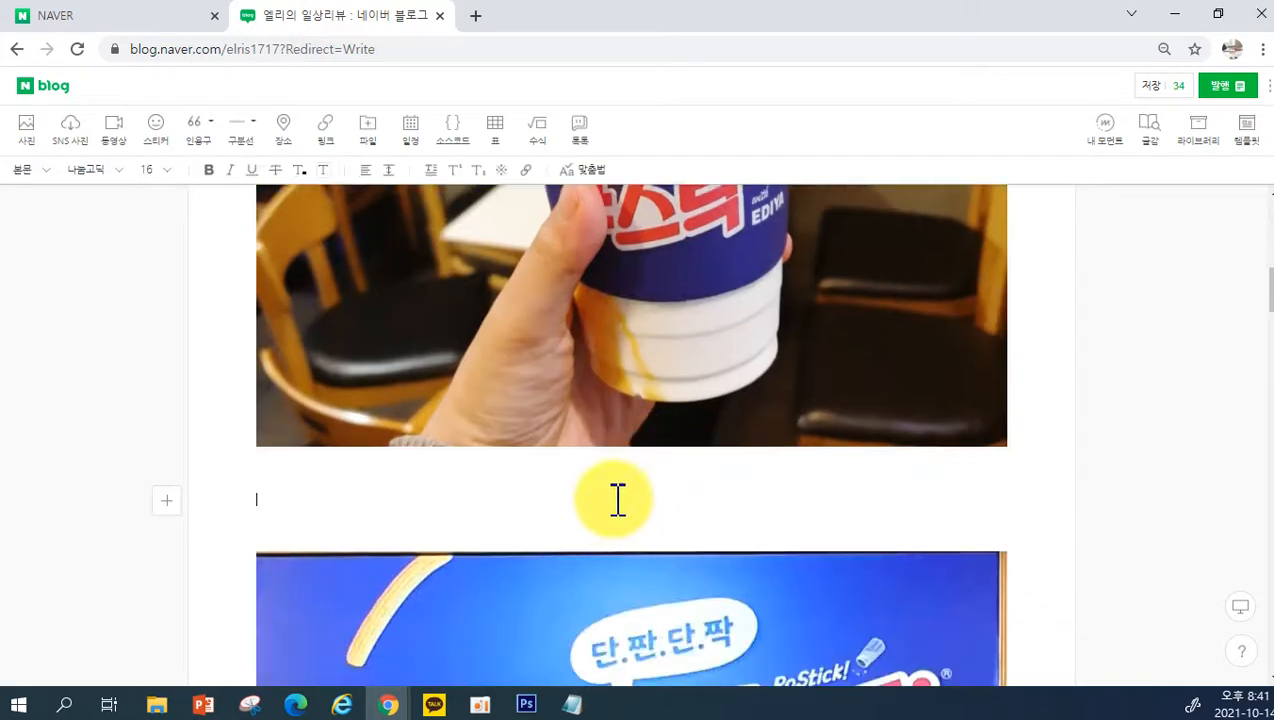
pyautogui.click(198, 126)
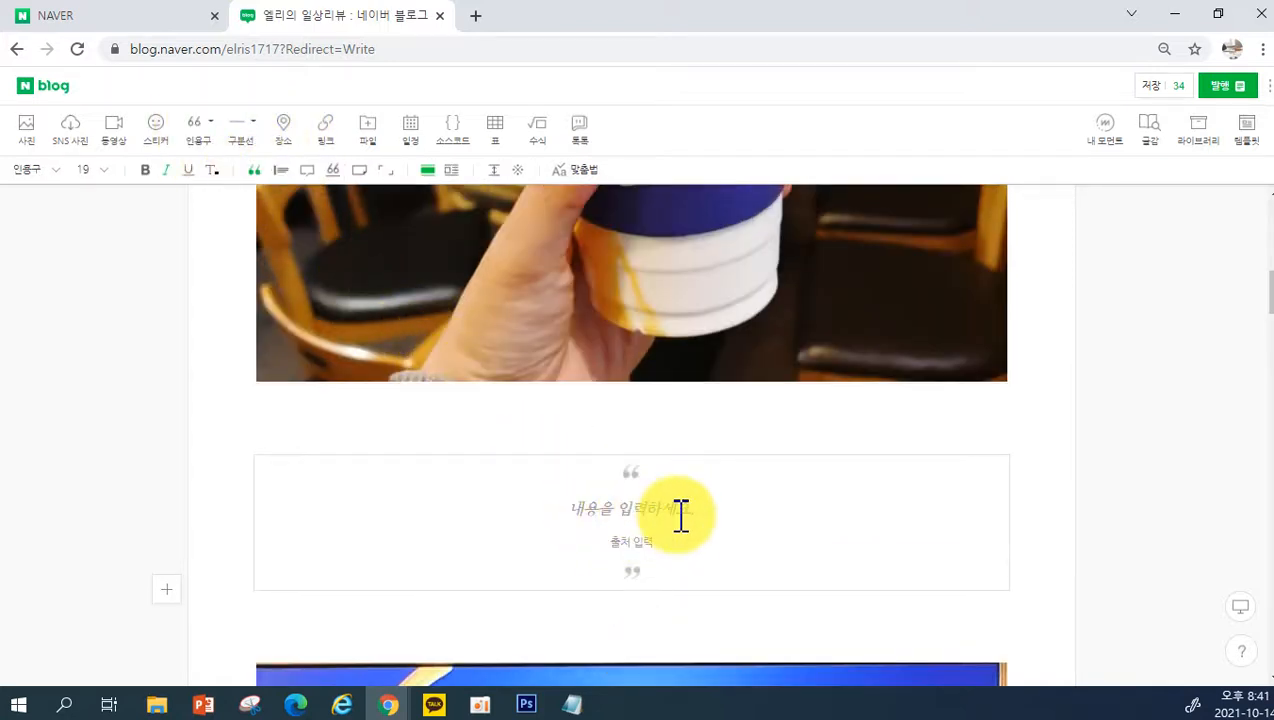
pyautogui.hotkey('ctrl', 'v')
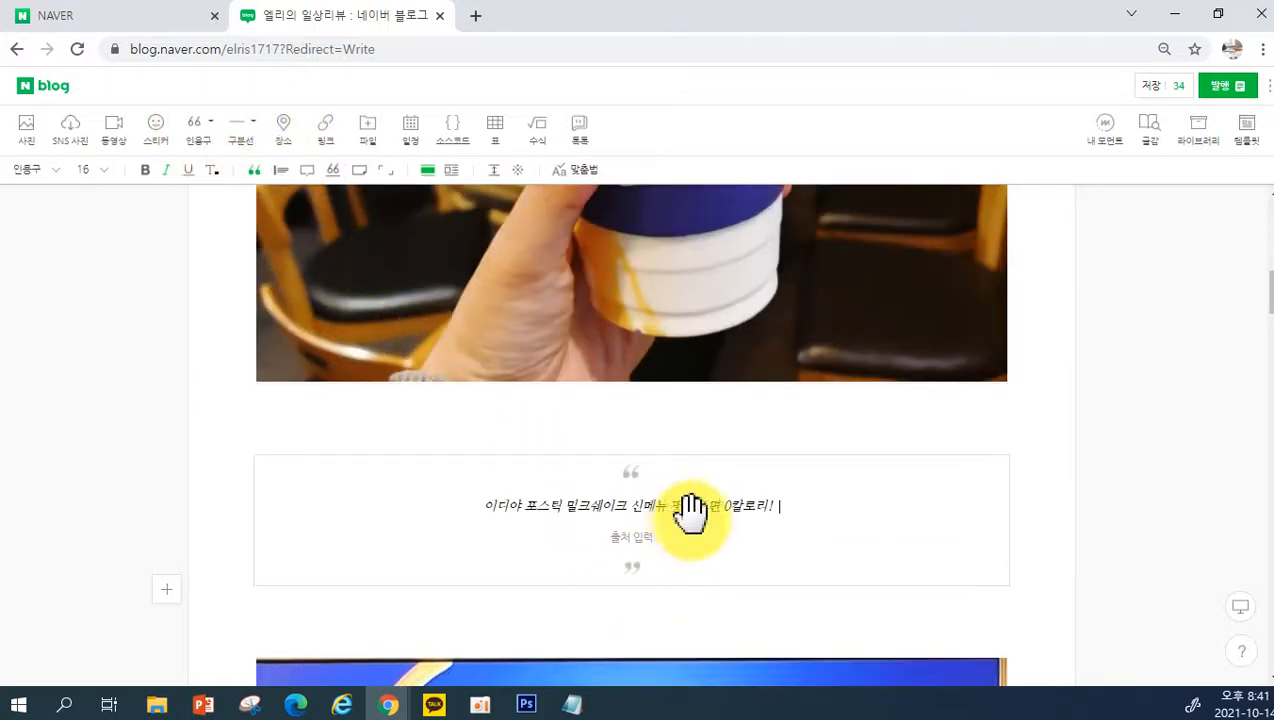
# Step: Break the quotation into two lines before 신메뉴 and set its text size to 24
pyautogui.click(636, 511)
pyautogui.press('Return')
pyautogui.moveTo(558, 487); pyautogui.dragTo(754, 521)
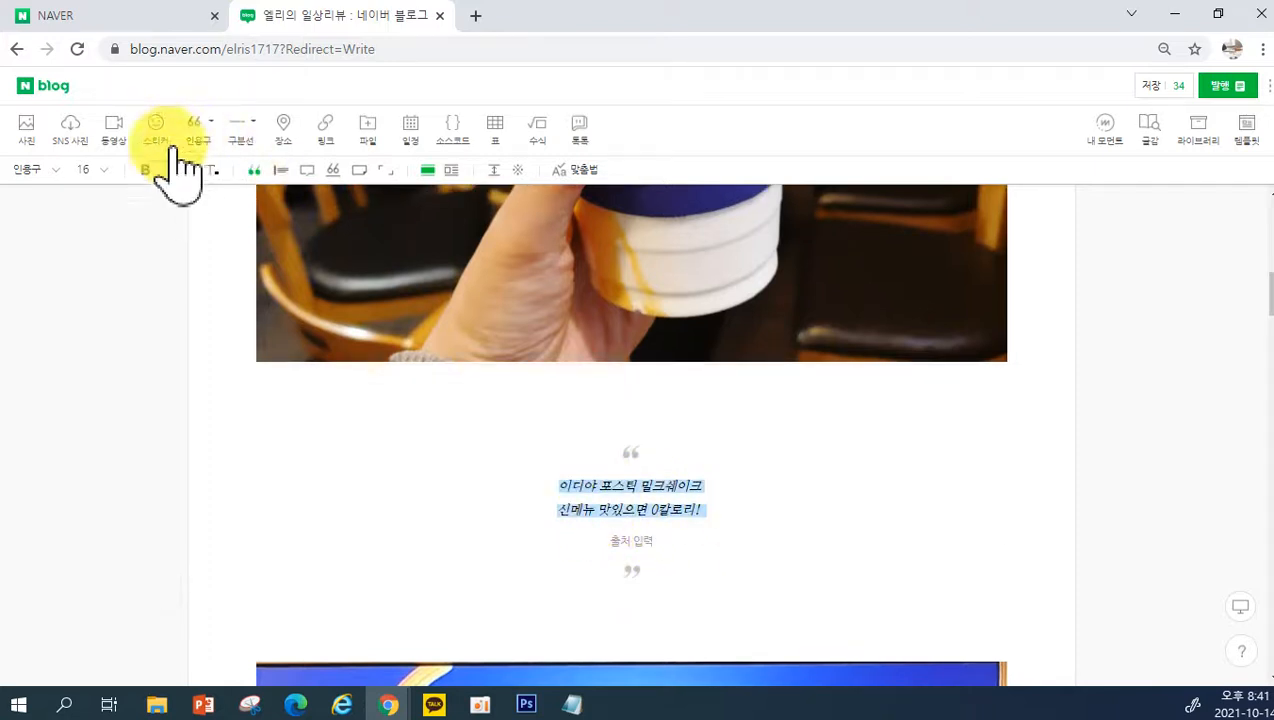
pyautogui.click(96, 171)
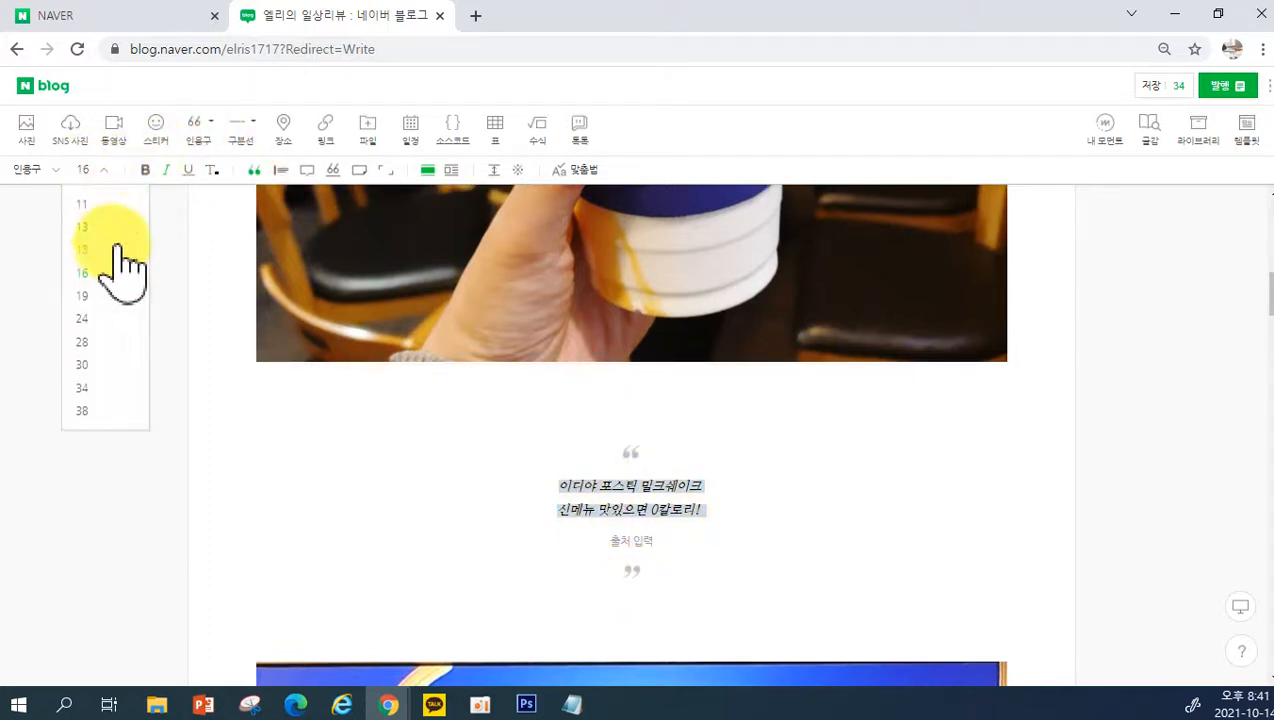
pyautogui.click(114, 320)
pyautogui.click(728, 540)
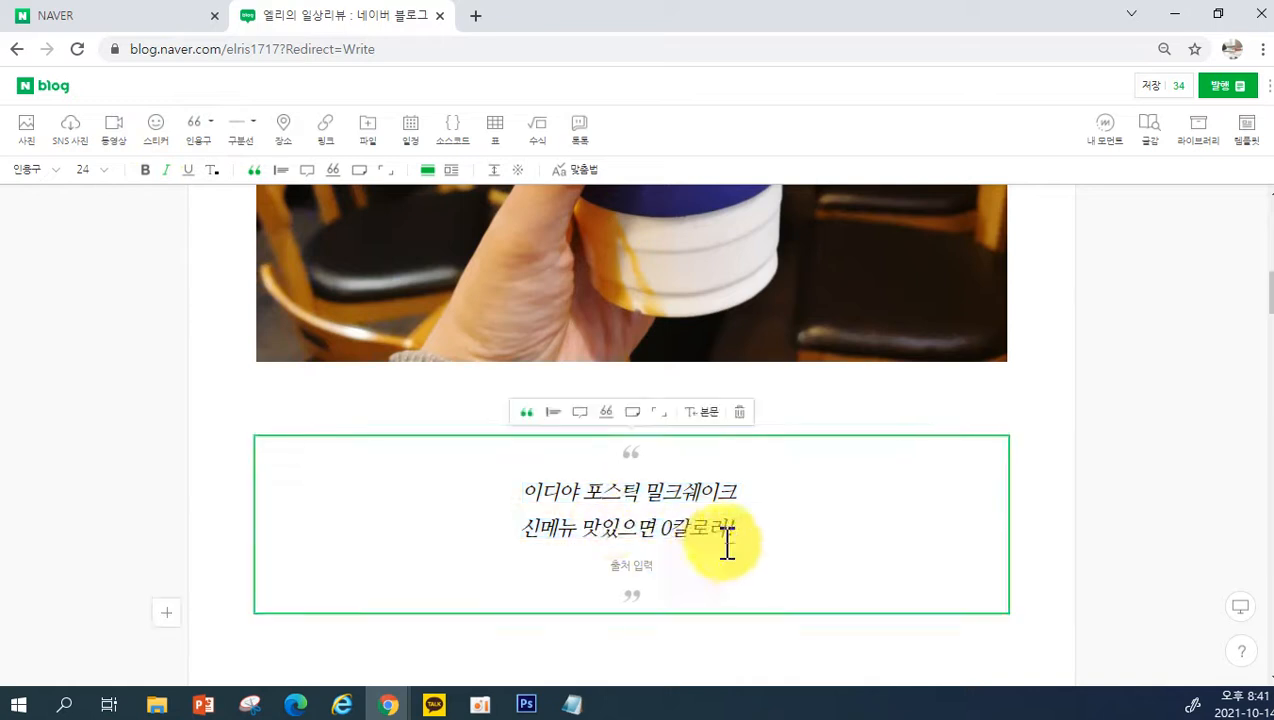
# Step: Add 단짠매력! after 신메뉴 in the quotation's second line, keeping 맛있으면 0칼로리! on the same line, and leave the block
pyautogui.click(580, 527)
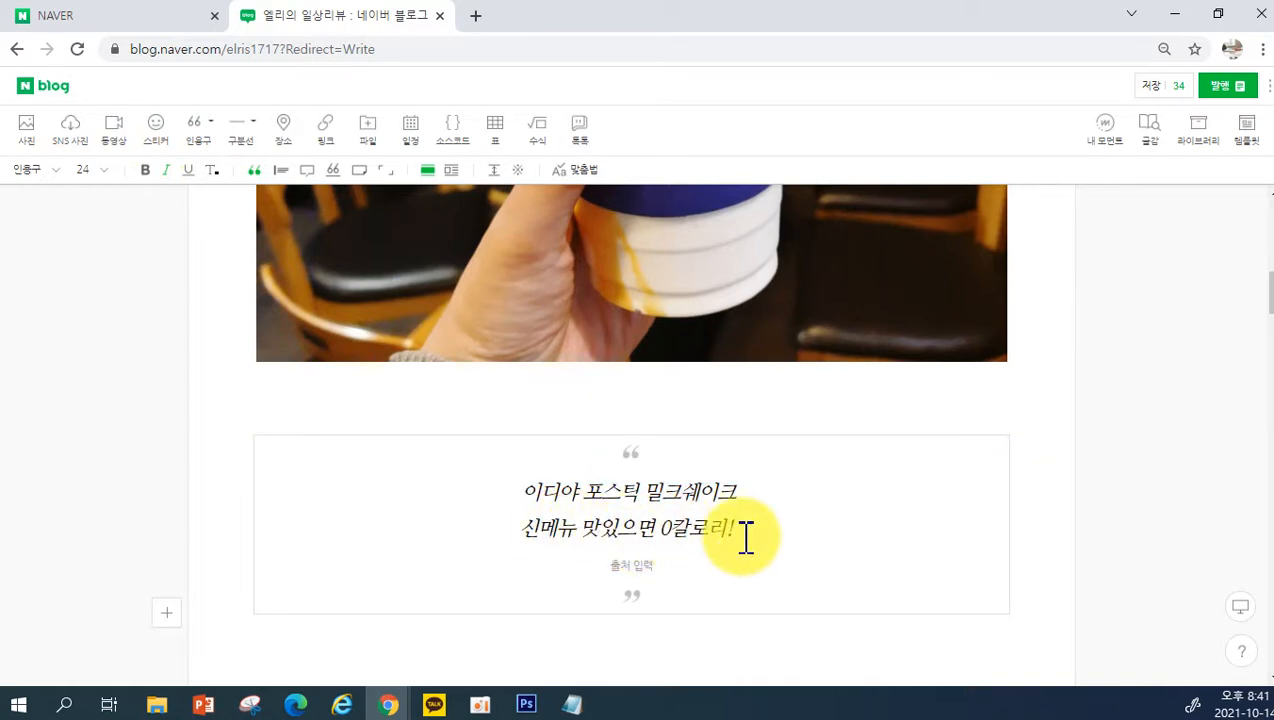
pyautogui.write('단찌')
pyautogui.write('매려')
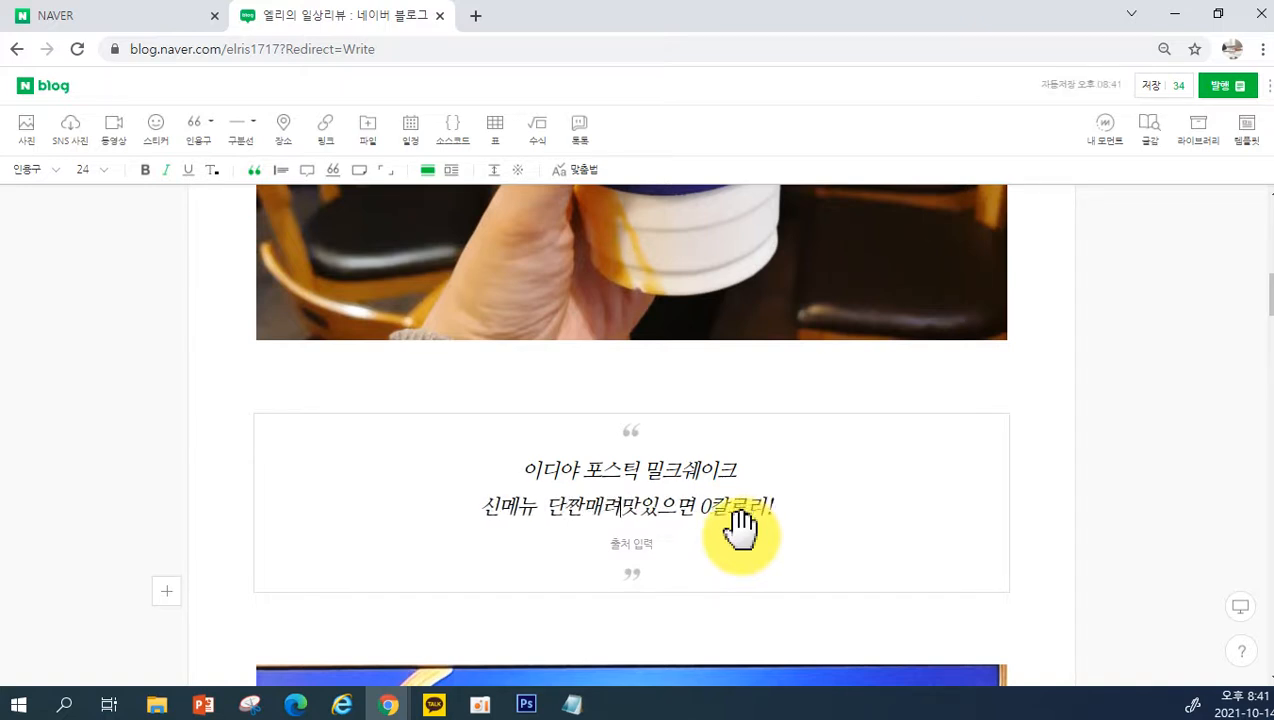
pyautogui.write('!')
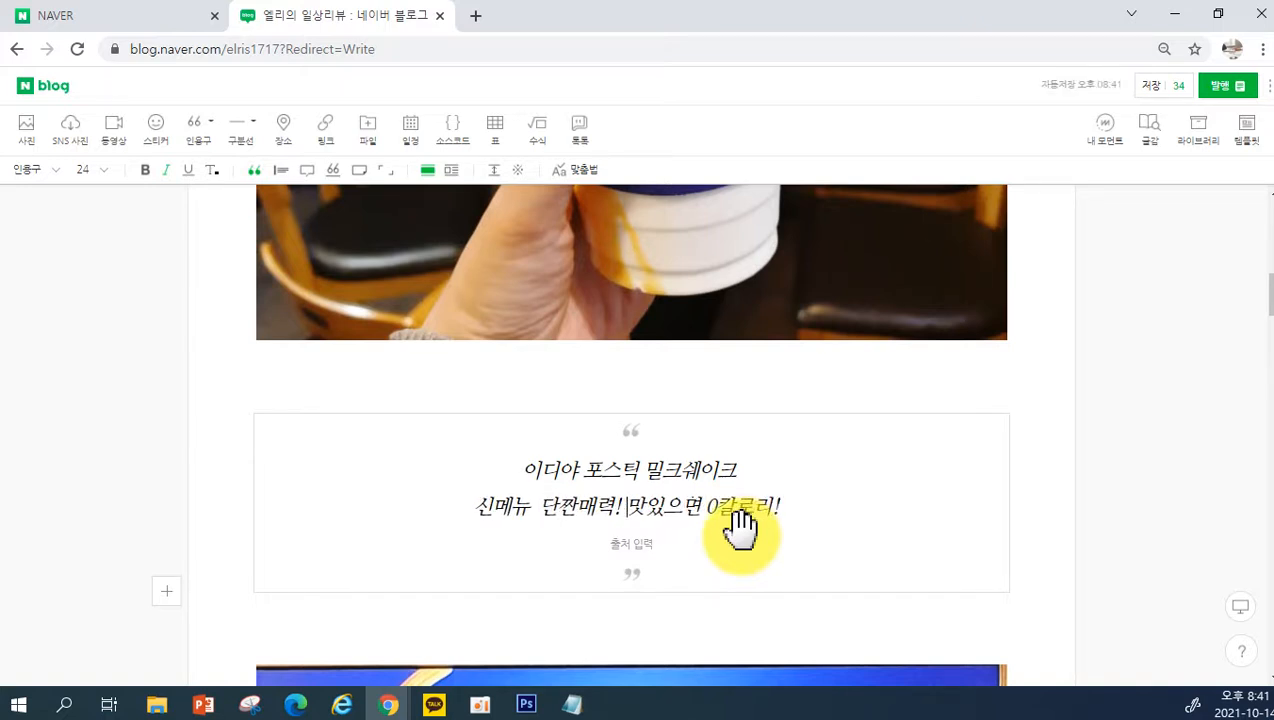
pyautogui.press('Return')
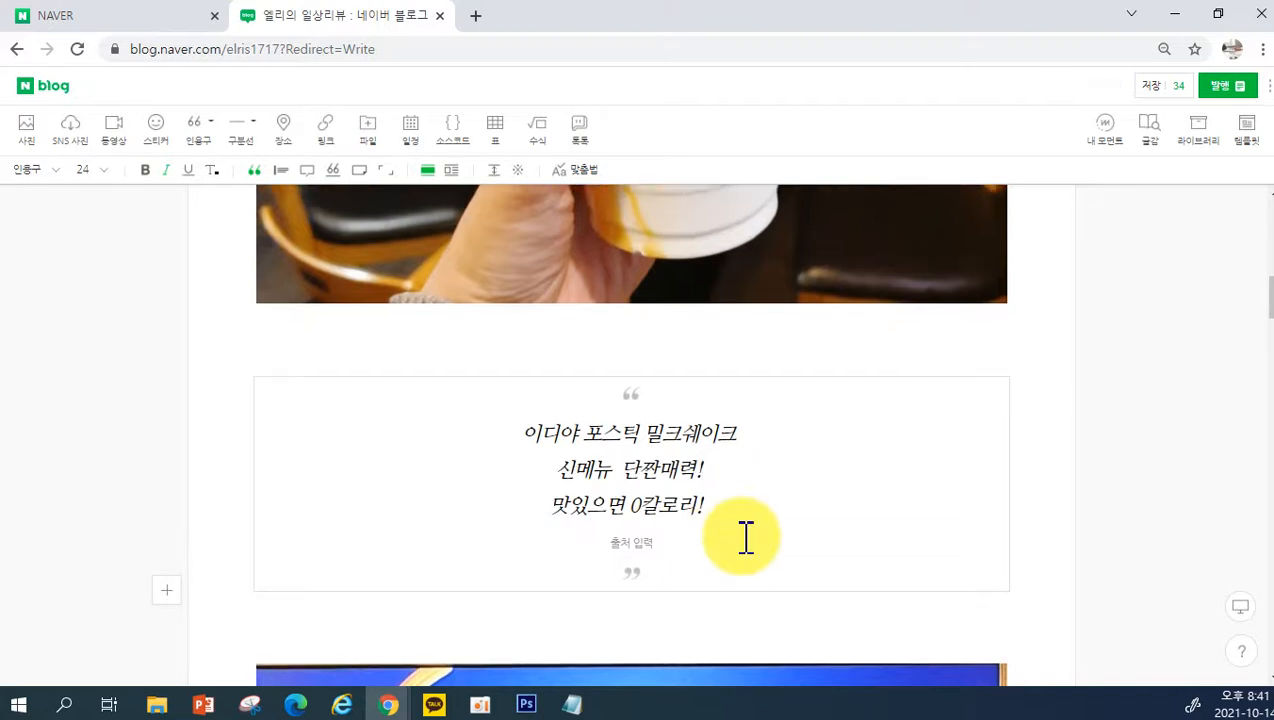
pyautogui.write('ㅇ')
pyautogui.press('BackSpace')
pyautogui.press('Delete')
pyautogui.click(657, 557)
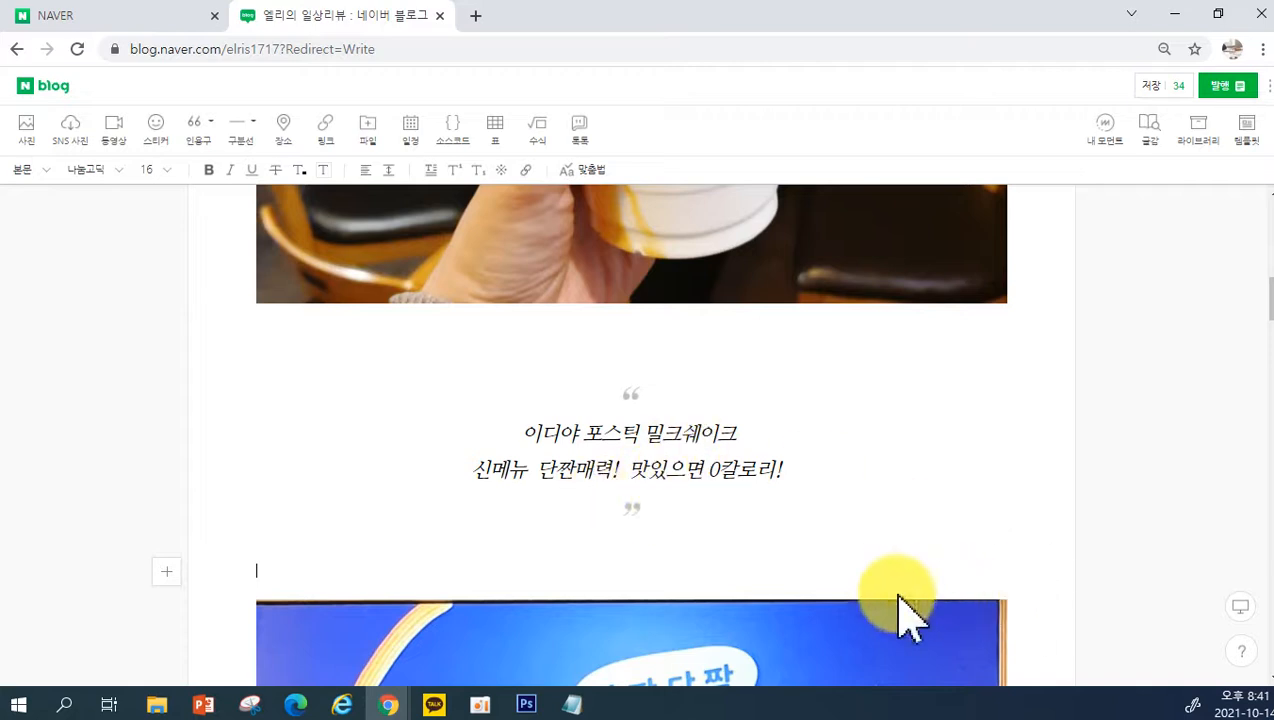
# Step: Switch to the Notepad notes, read the keyword list and the steps on writing text between photos, and widen the window
pyautogui.scroll(-2, 750, 555)
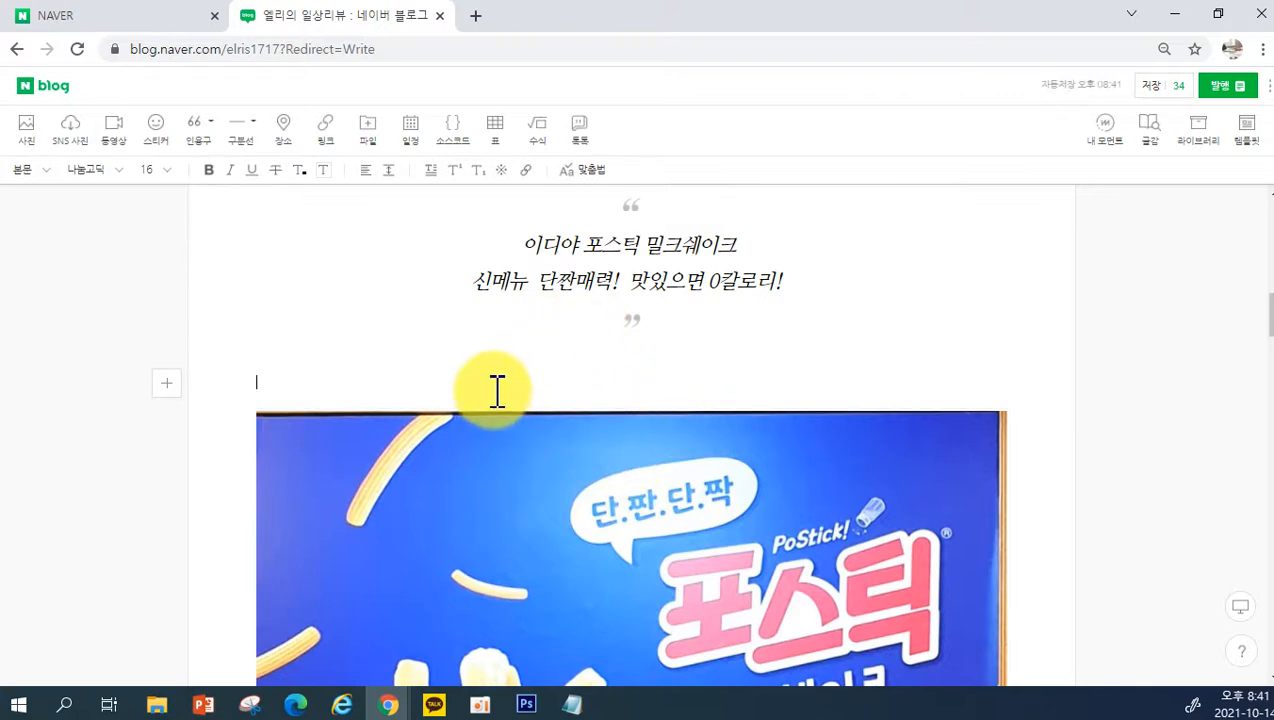
pyautogui.scroll(2, 497, 390)
pyautogui.click(571, 705)
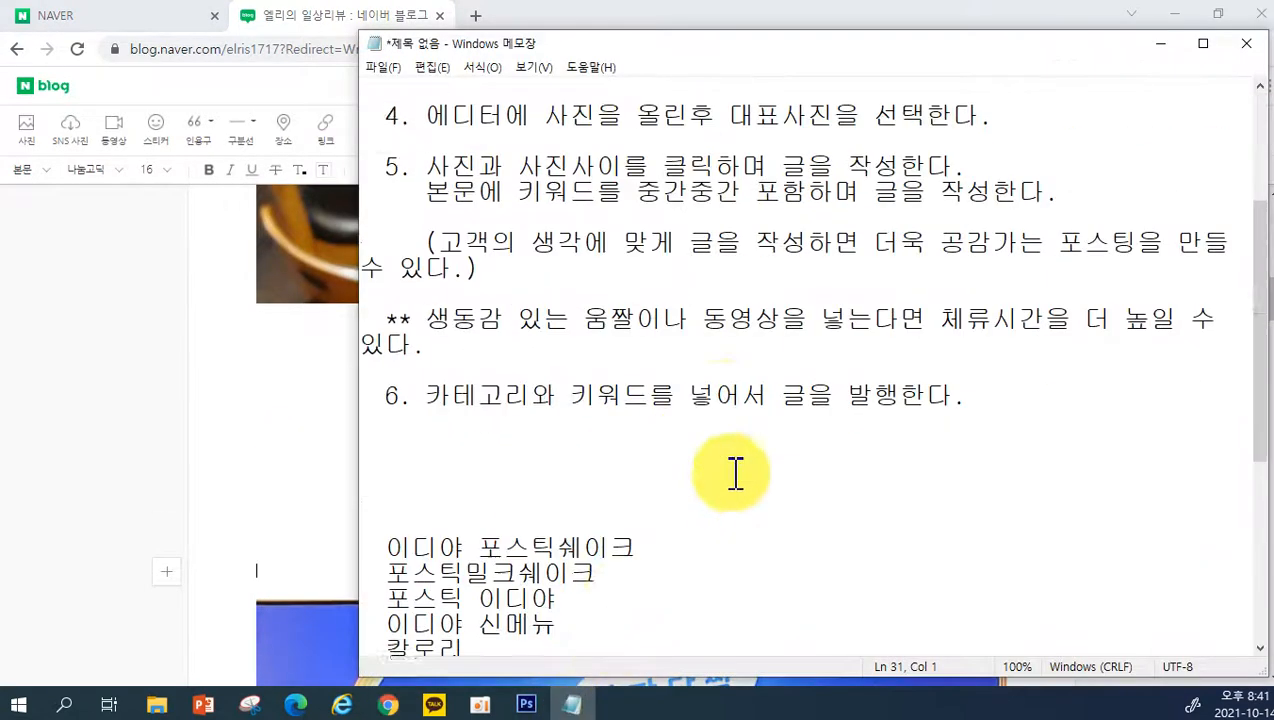
pyautogui.scroll(-1, 690, 490)
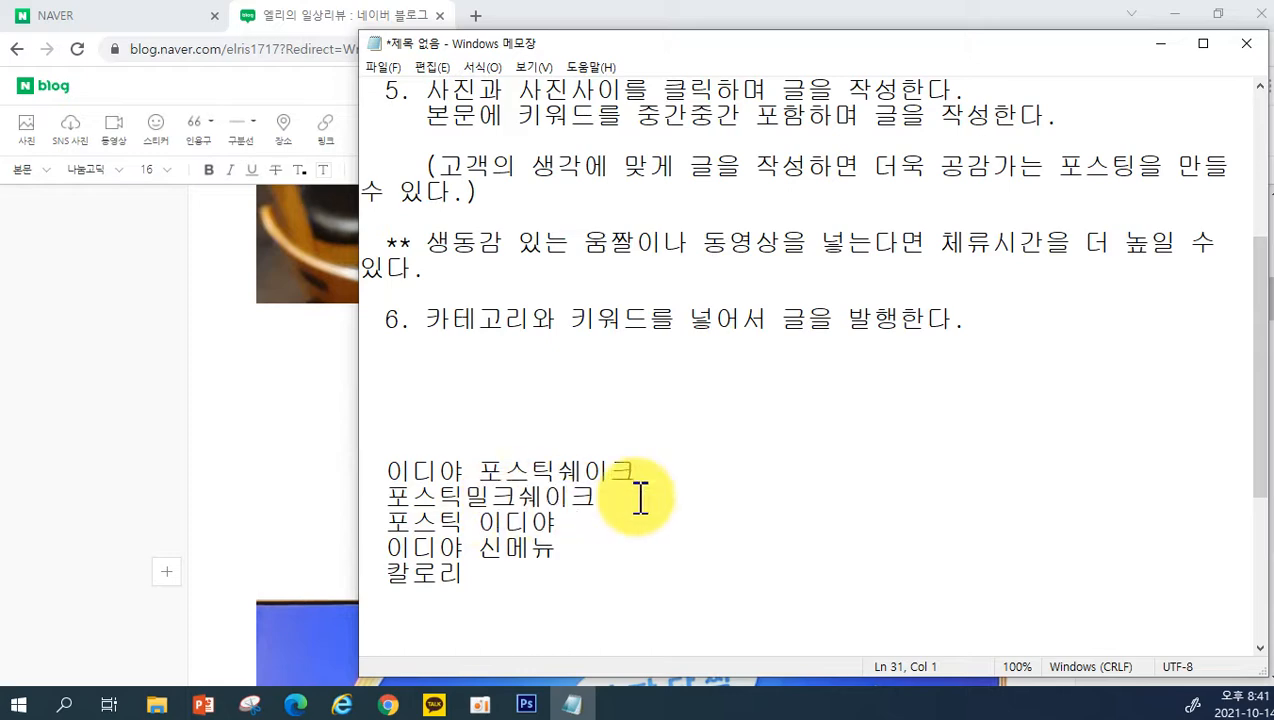
pyautogui.scroll(2, 690, 485)
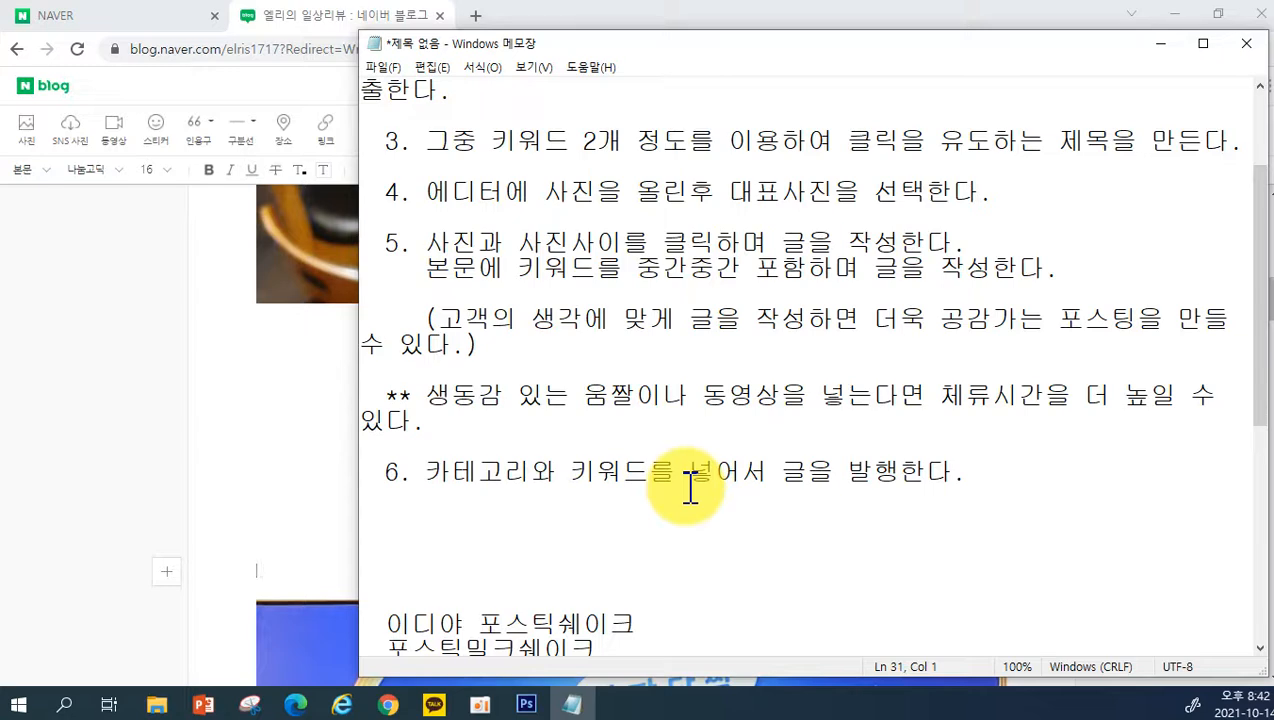
pyautogui.moveTo(358, 431); pyautogui.dragTo(277, 433)
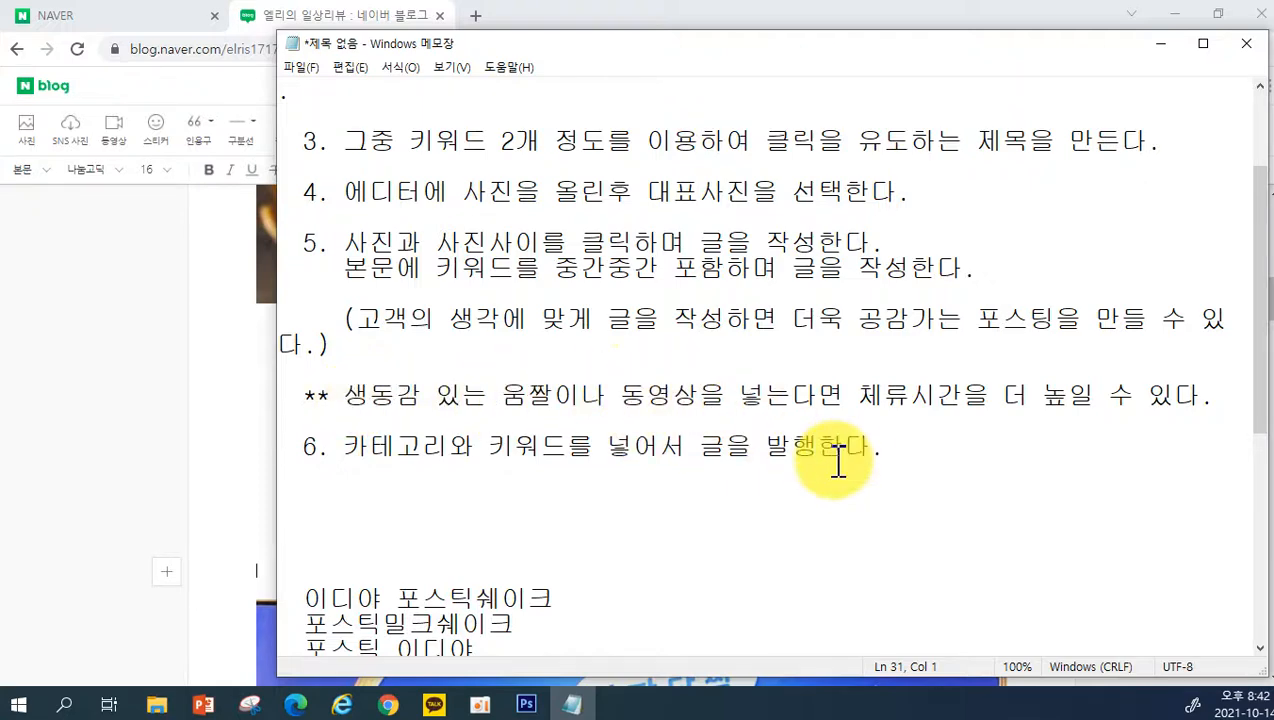
# Step: Return to the blog post, review the photos down to the end, and place the text cursor below the last photo
pyautogui.click(213, 447)
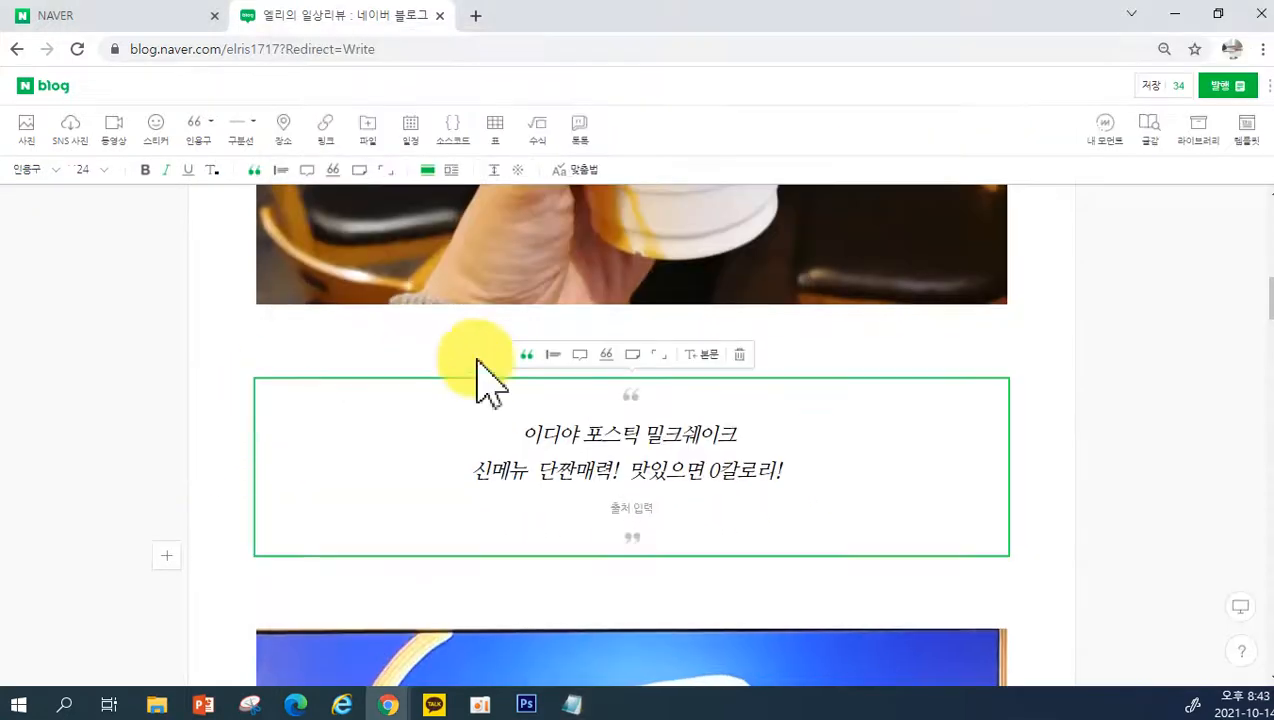
pyautogui.scroll(3, 583, 336)
pyautogui.scroll(-12, 591, 378)
pyautogui.scroll(-6, 600, 395)
pyautogui.scroll(-10, 778, 436)
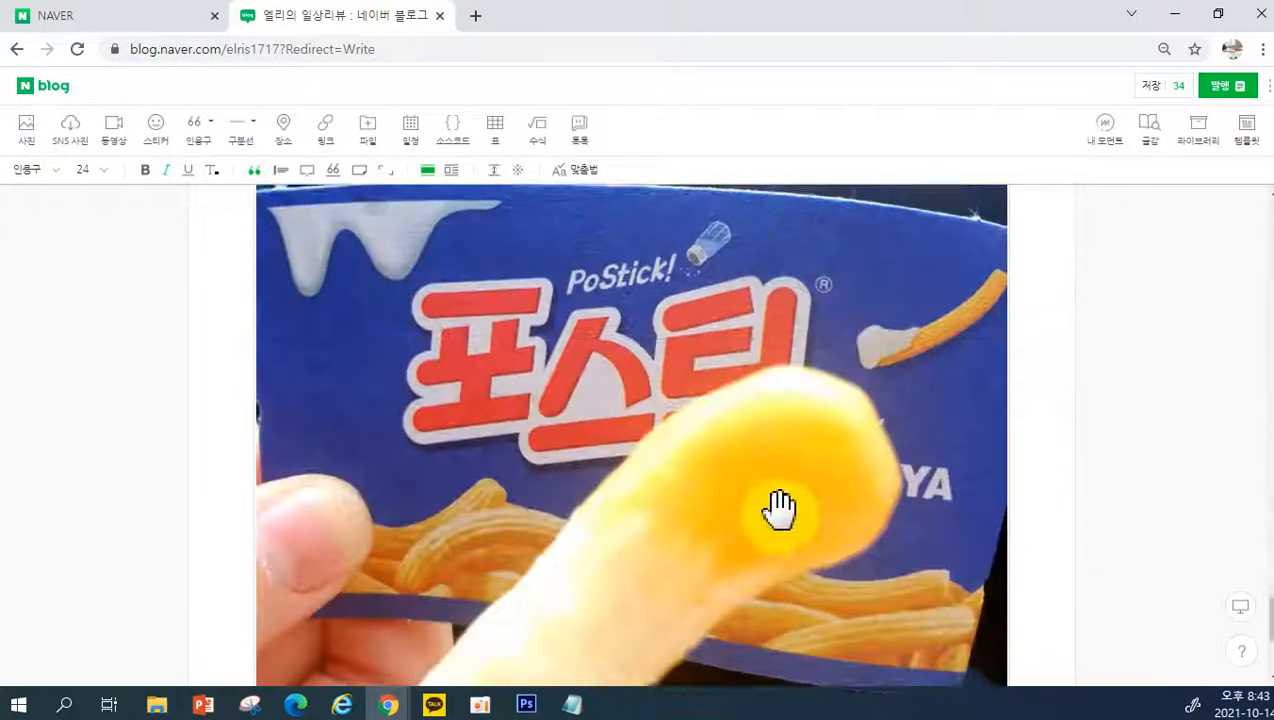
pyautogui.click(698, 528)
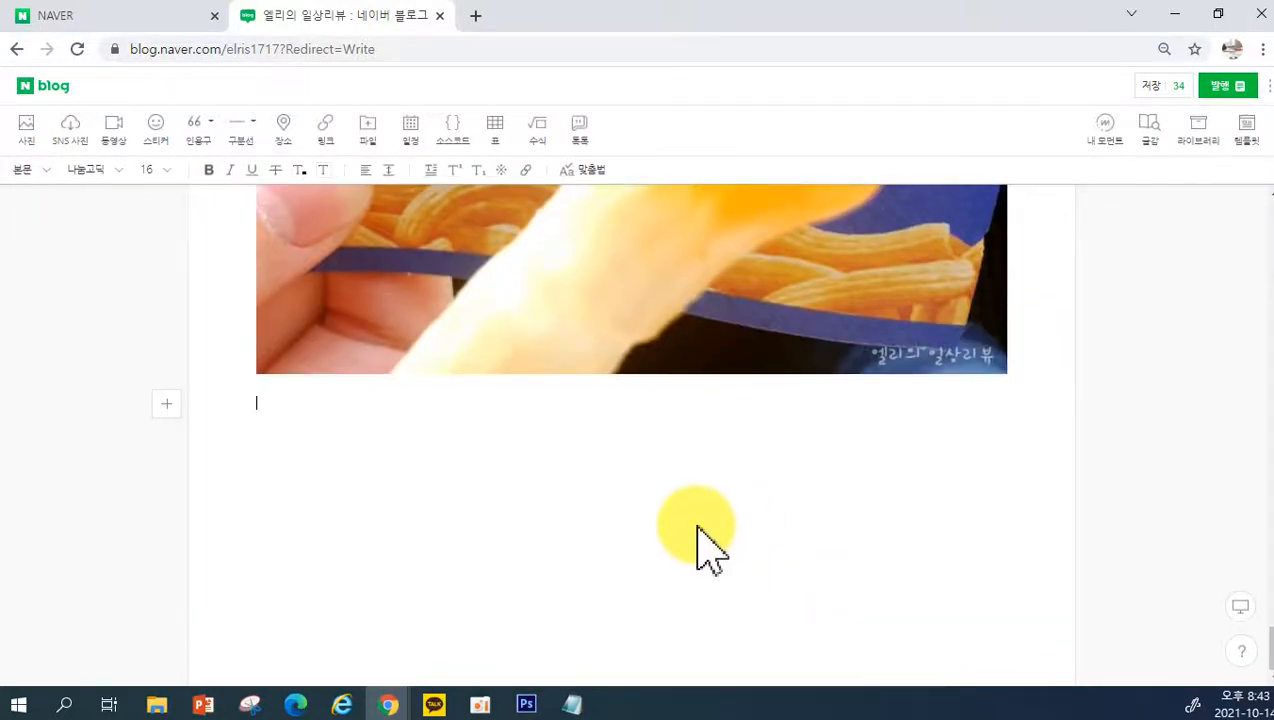
# Step: Minimise the browser and Notepad and select all six photos in the 포스틱 folder
pyautogui.click(1174, 14)
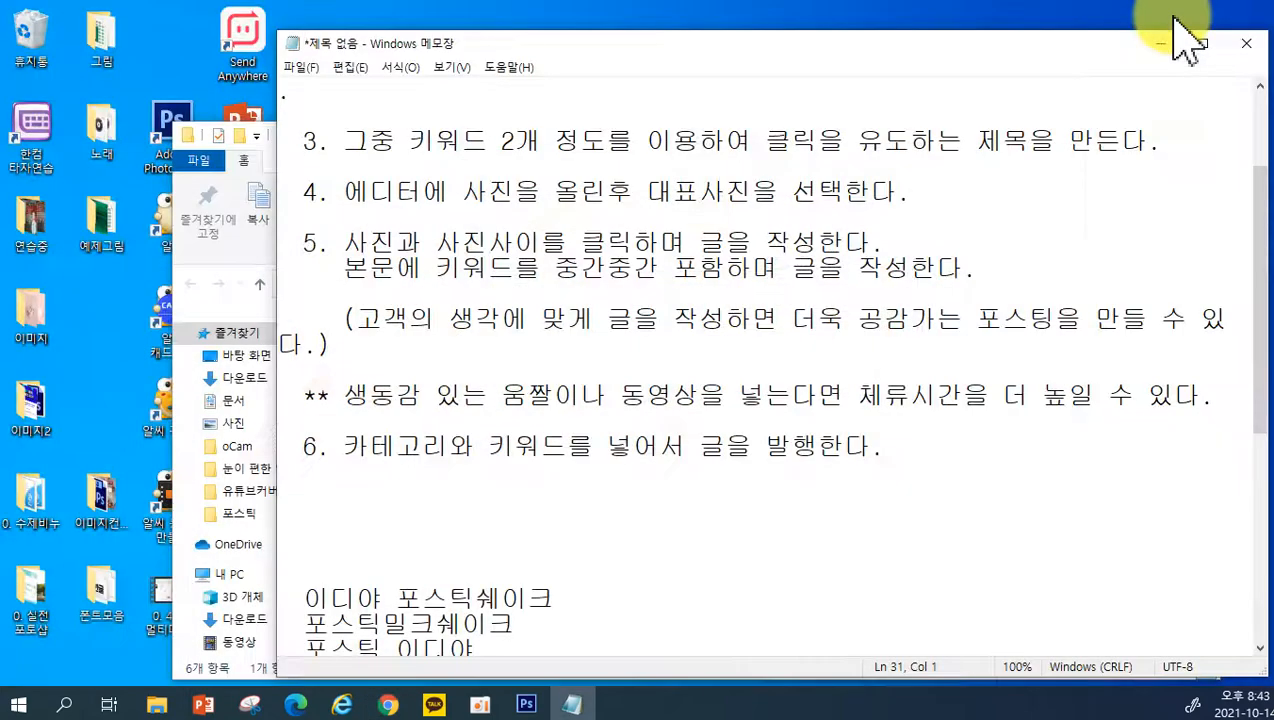
pyautogui.click(1160, 44)
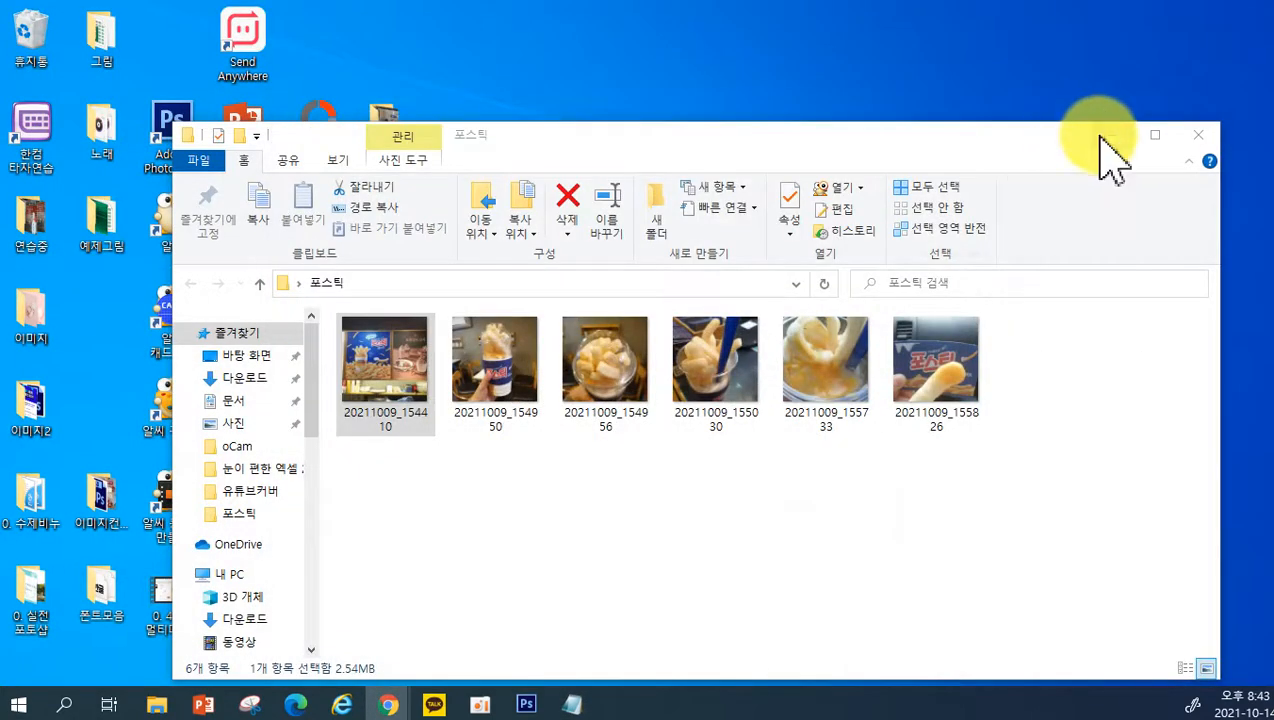
pyautogui.moveTo(1034, 452); pyautogui.dragTo(400, 405)
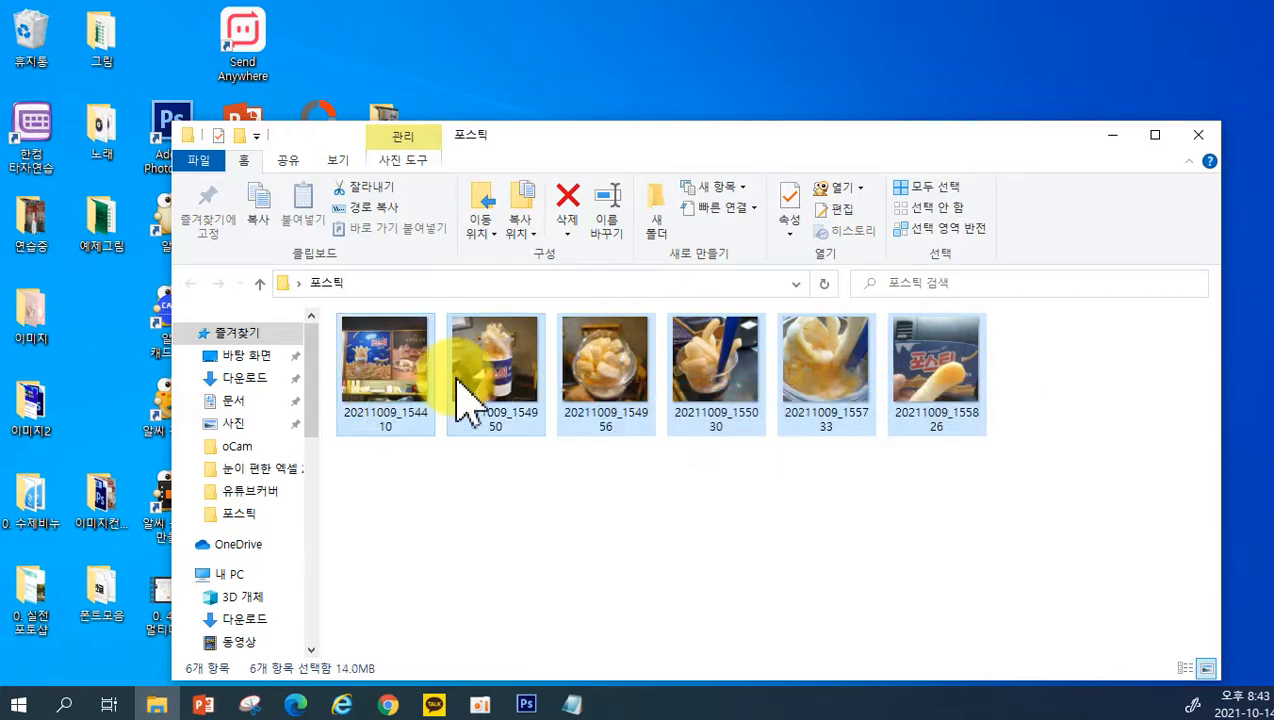
# Step: Start an ALSee video from the six selected photos and turn off the ALSee watermark in its save settings
pyautogui.rightClick(507, 358)
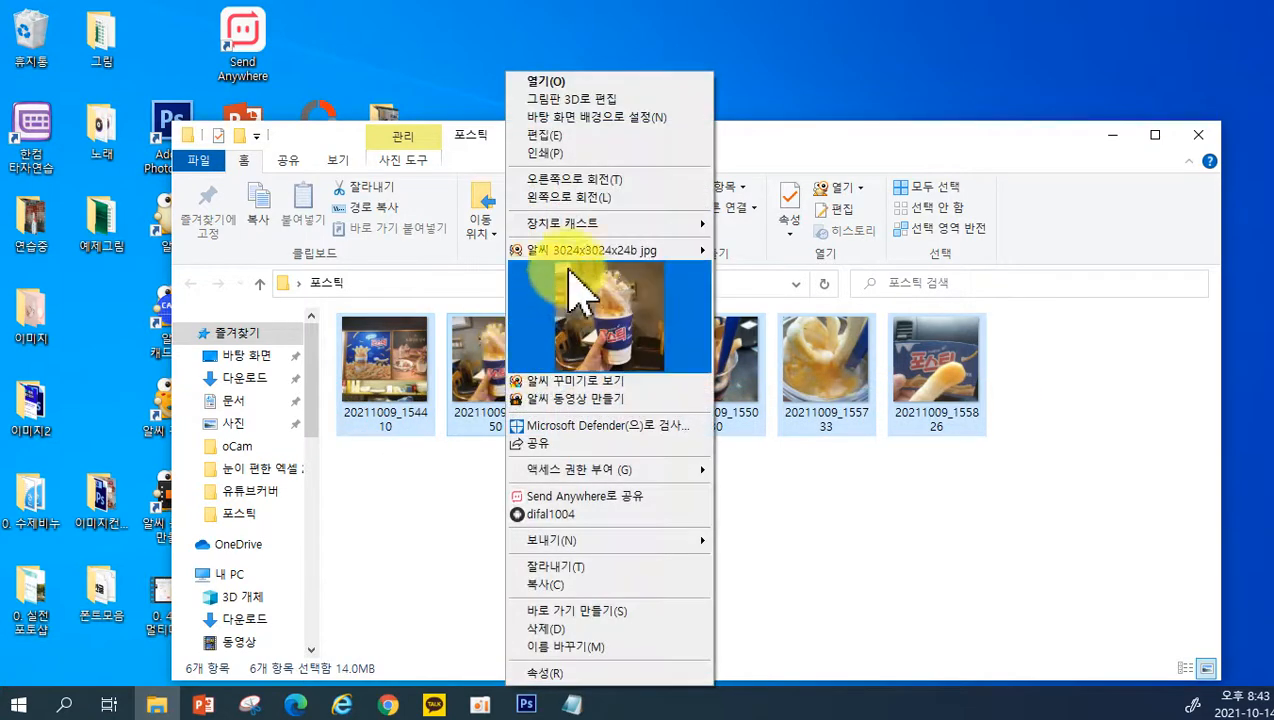
pyautogui.click(600, 399)
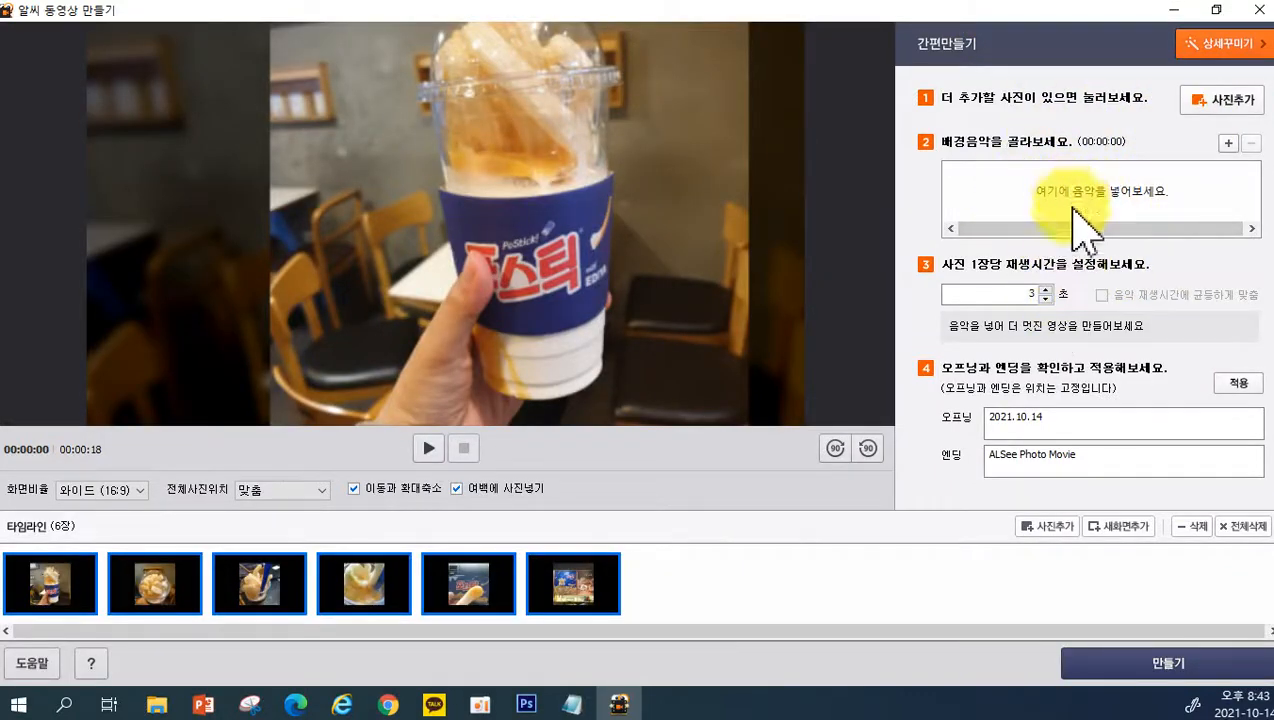
pyautogui.click(1146, 668)
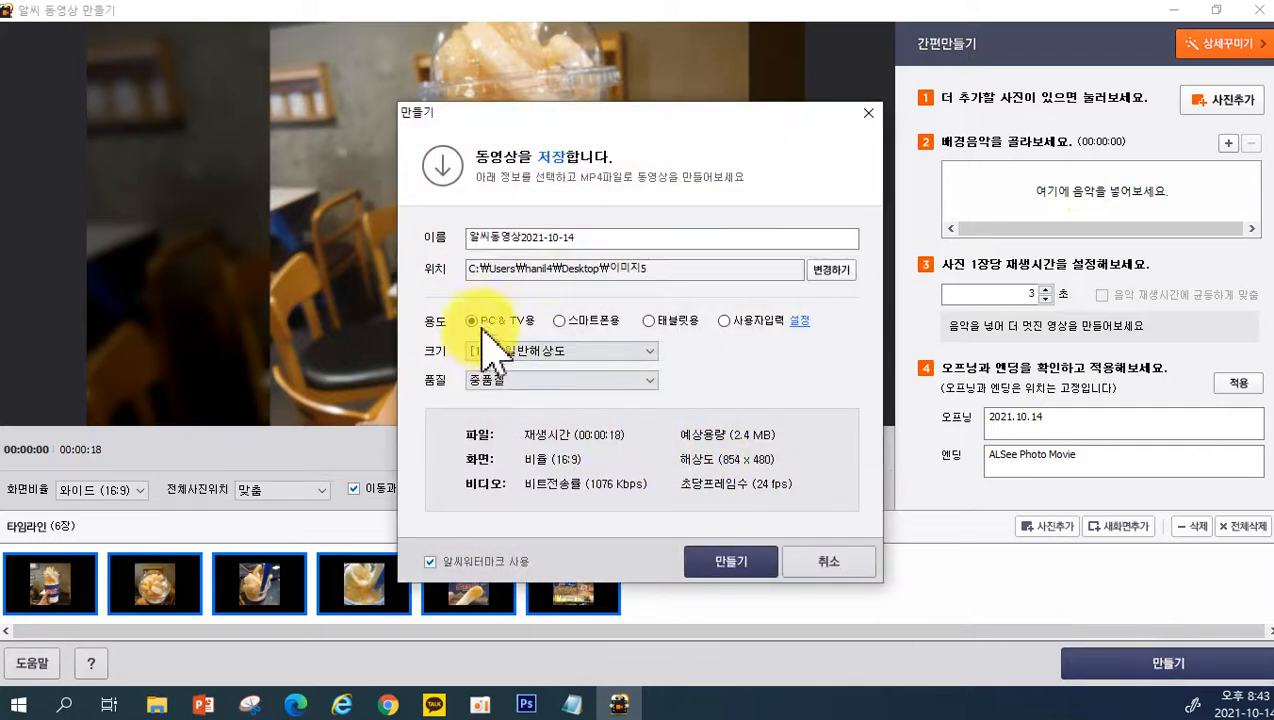
pyautogui.click(470, 566)
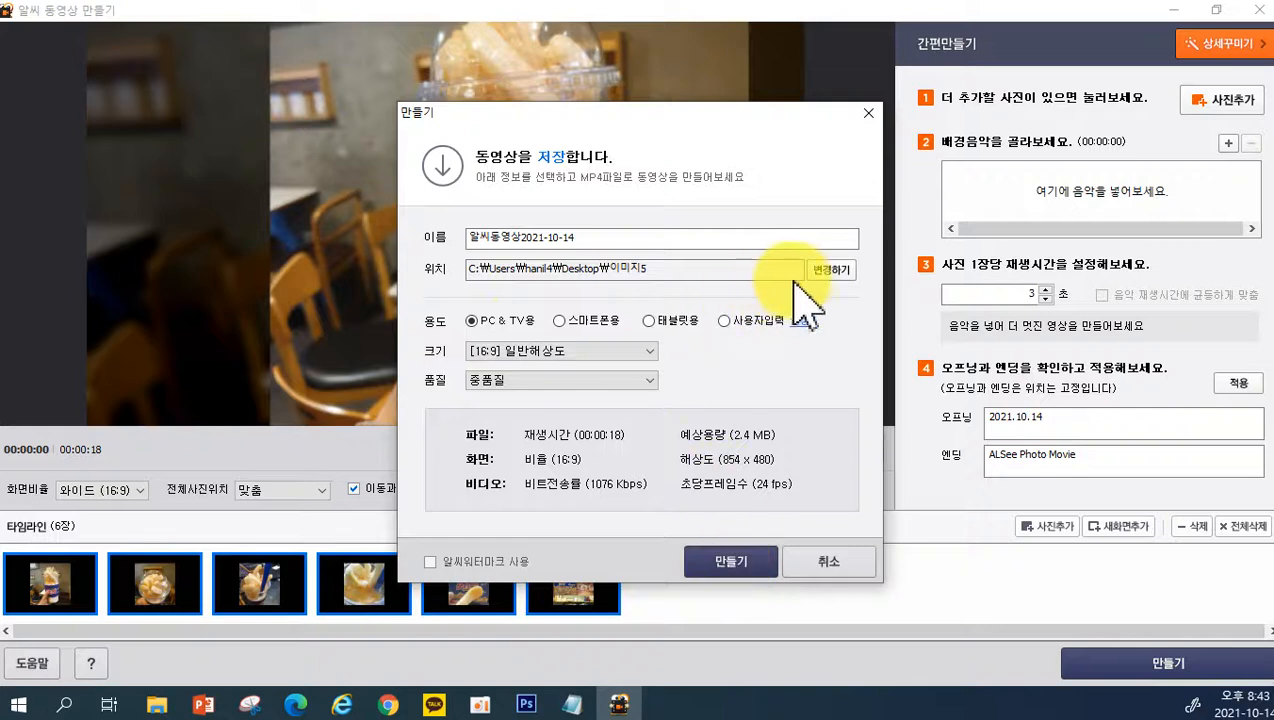
# Step: Set the video to save in the 포스틱 folder with the file name 이디야 포스틱밀크쉐이크
pyautogui.click(831, 270)
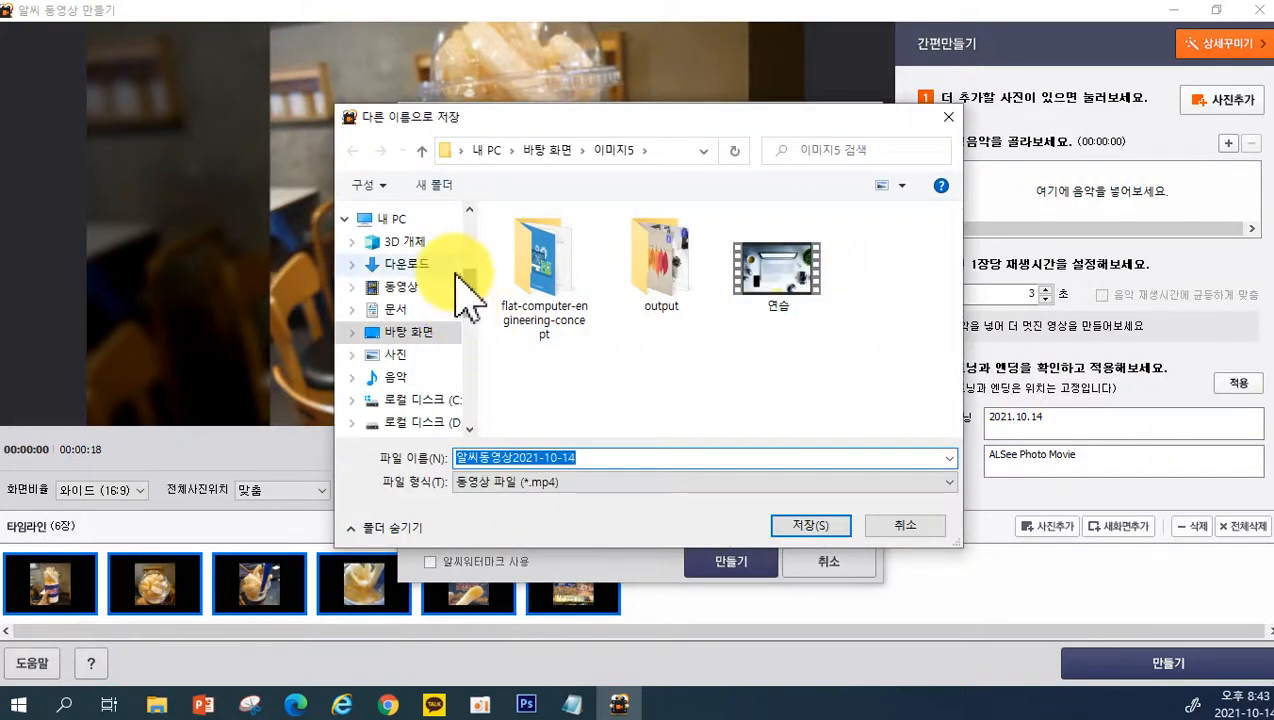
pyautogui.scroll(3, 462, 292)
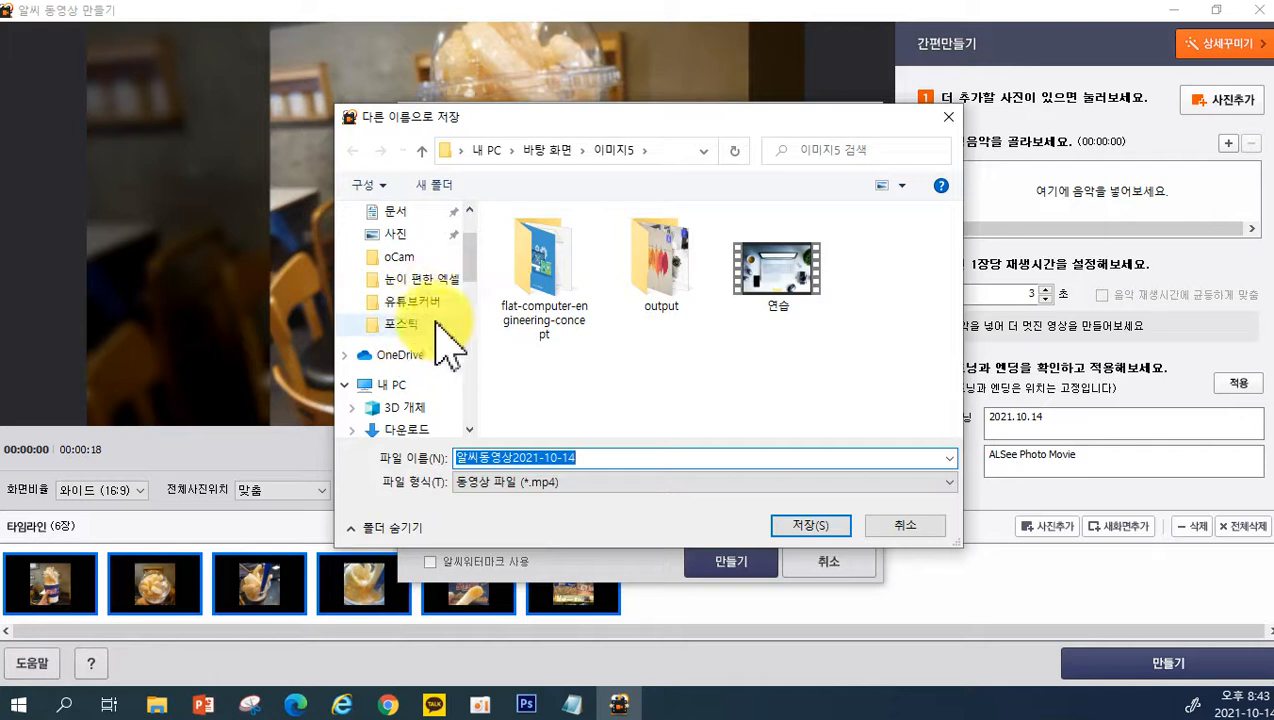
pyautogui.click(441, 323)
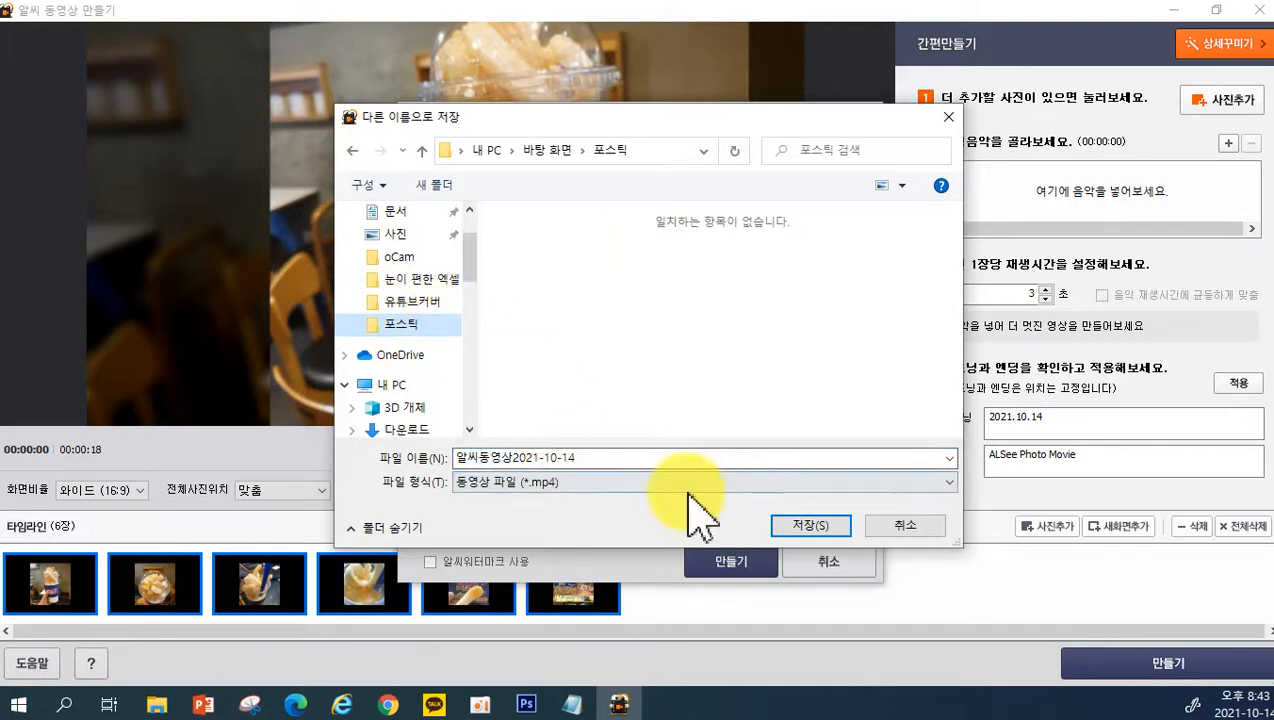
pyautogui.click(694, 460)
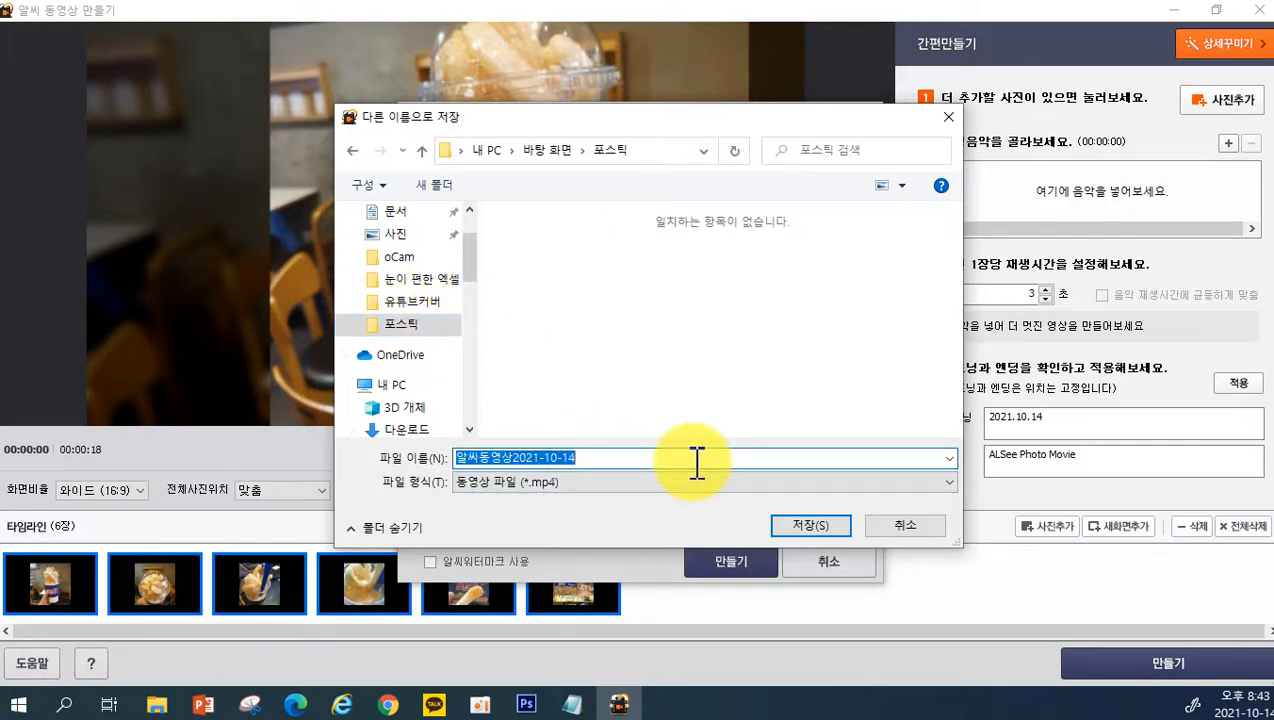
pyautogui.write('dlel')
pyautogui.write('이디야 ')
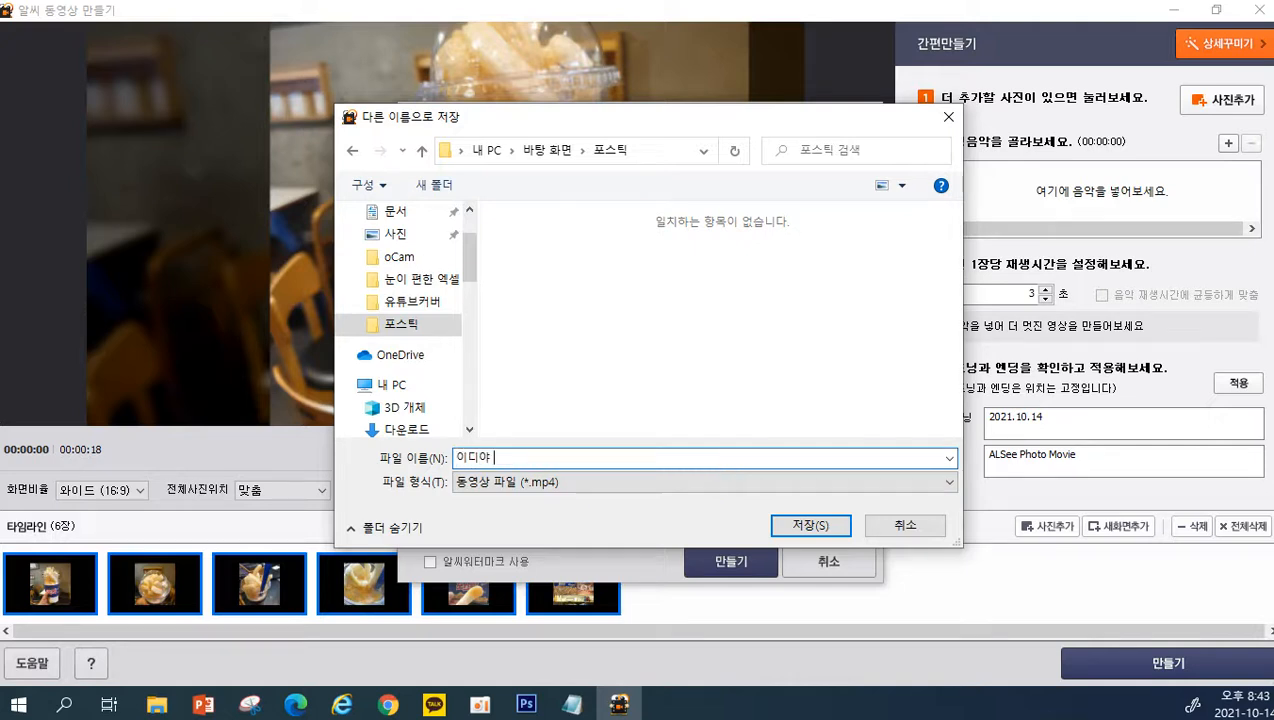
pyautogui.write('포스틱미')
pyautogui.write('ㄹ크쉐이크')
pyautogui.click(804, 526)
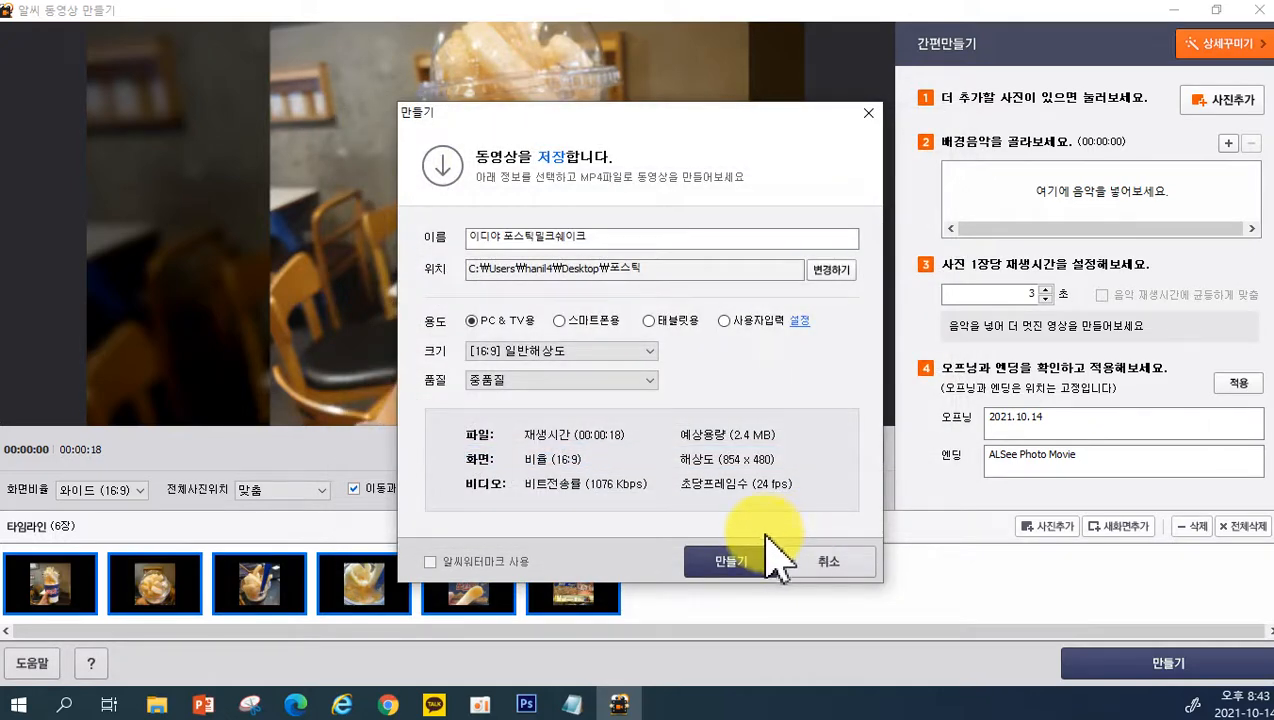
# Step: Create the video file and close the ALSee video maker
pyautogui.click(760, 558)
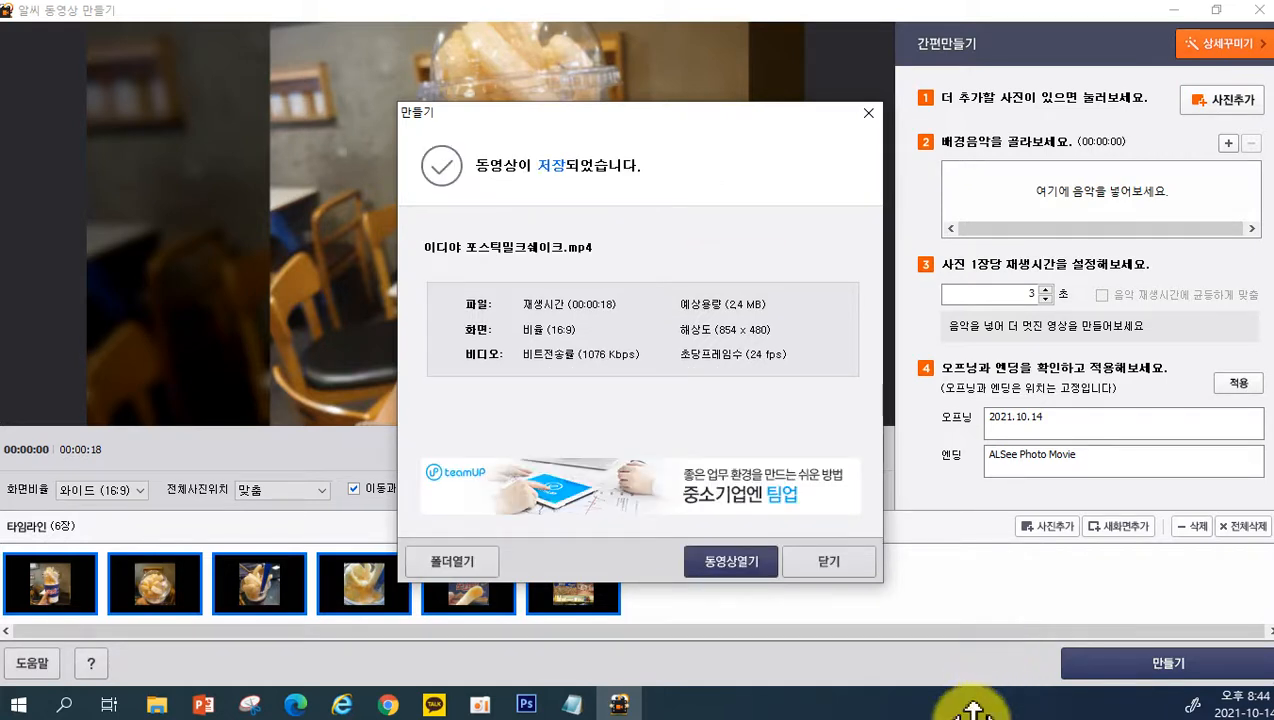
pyautogui.click(858, 561)
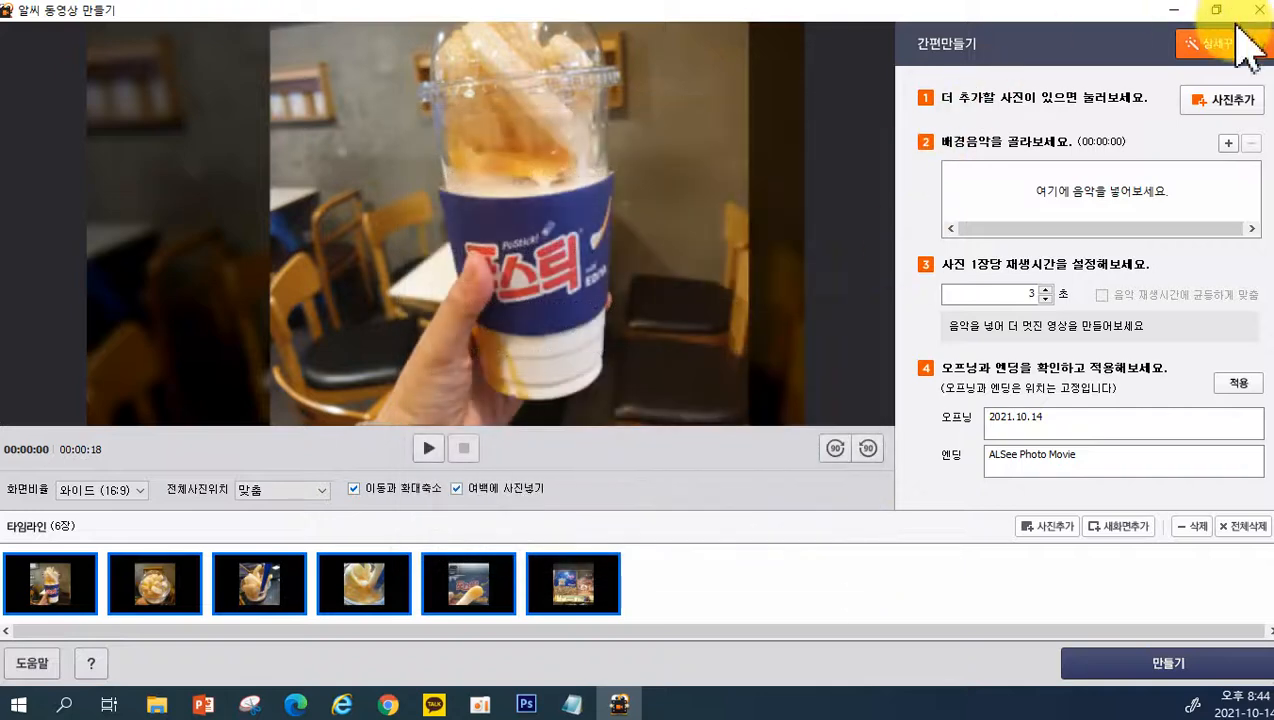
pyautogui.click(1258, 10)
pyautogui.click(640, 392)
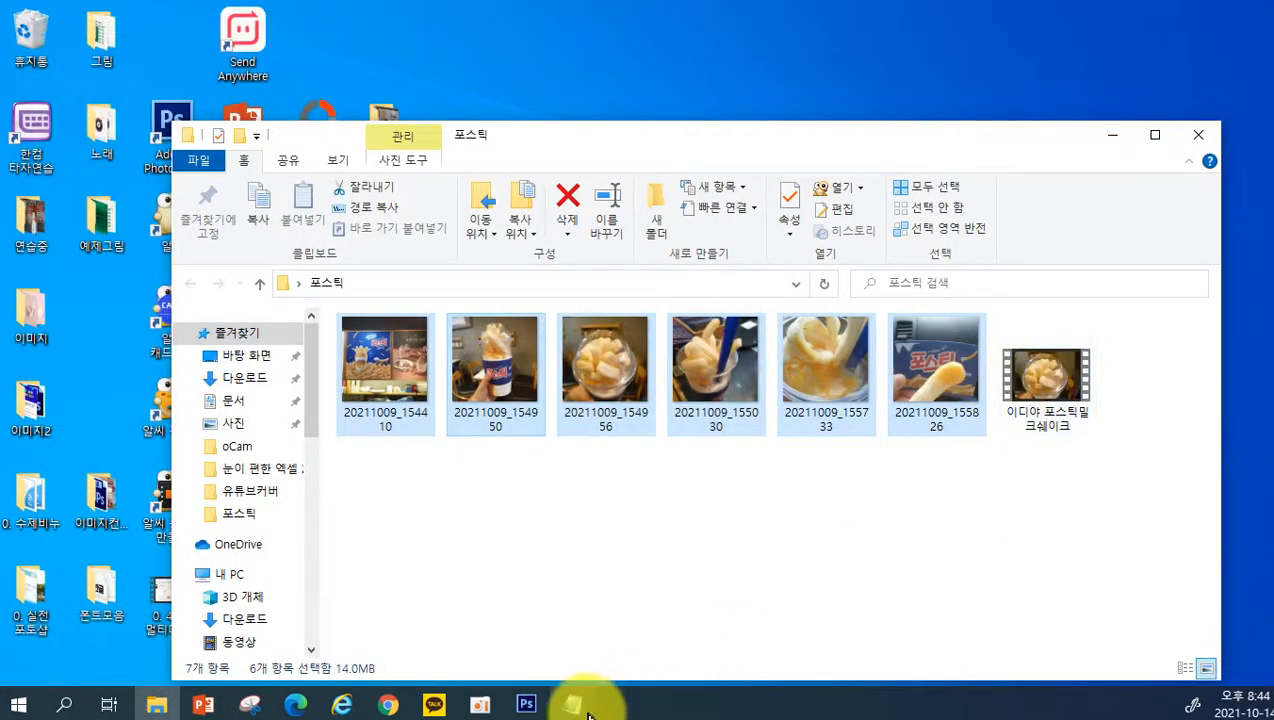
# Step: Switch to the Naver blog editor in Chrome and upload the 이디야 포스틱밀크쉐이크 video to the post
pyautogui.moveTo(390, 710)
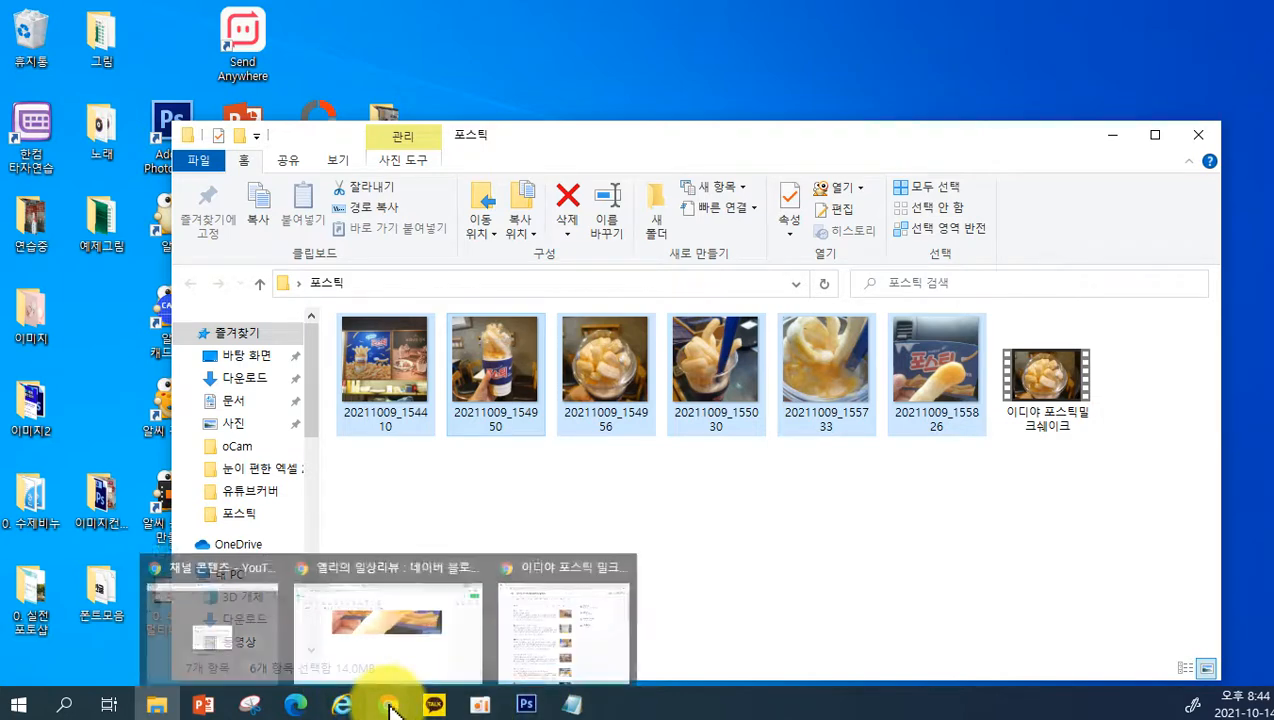
pyautogui.click(428, 630)
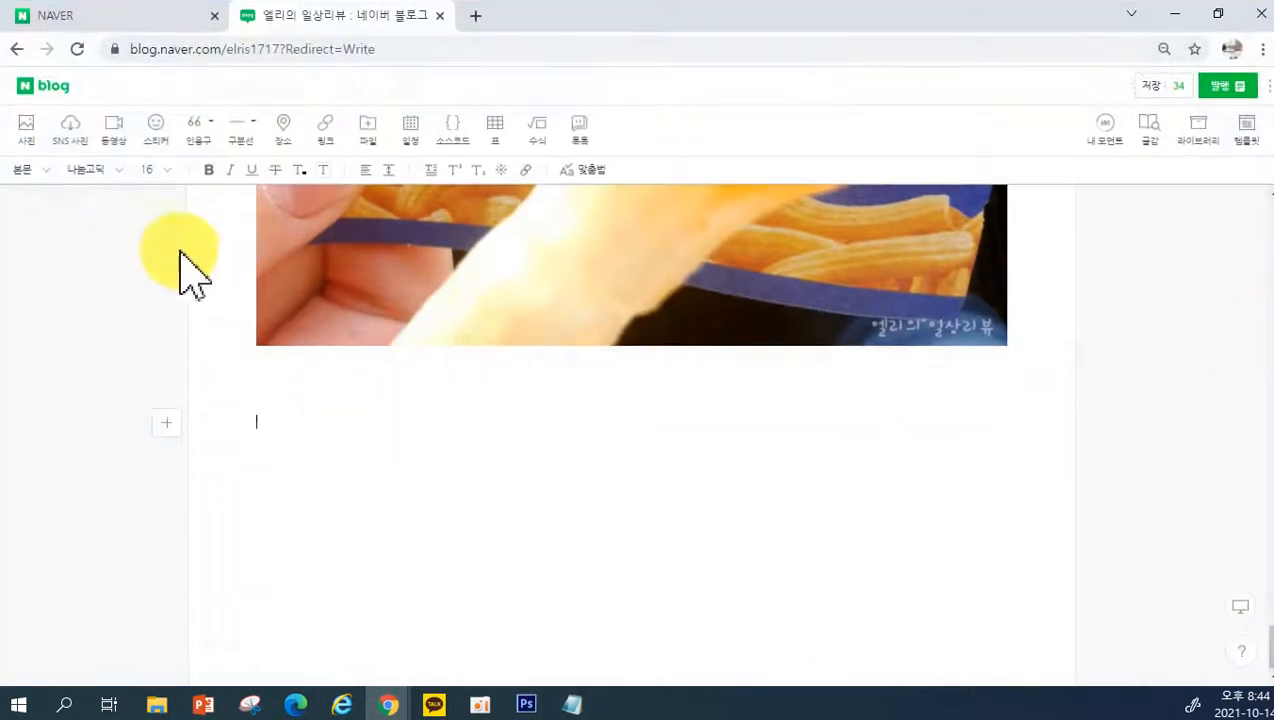
pyautogui.click(113, 128)
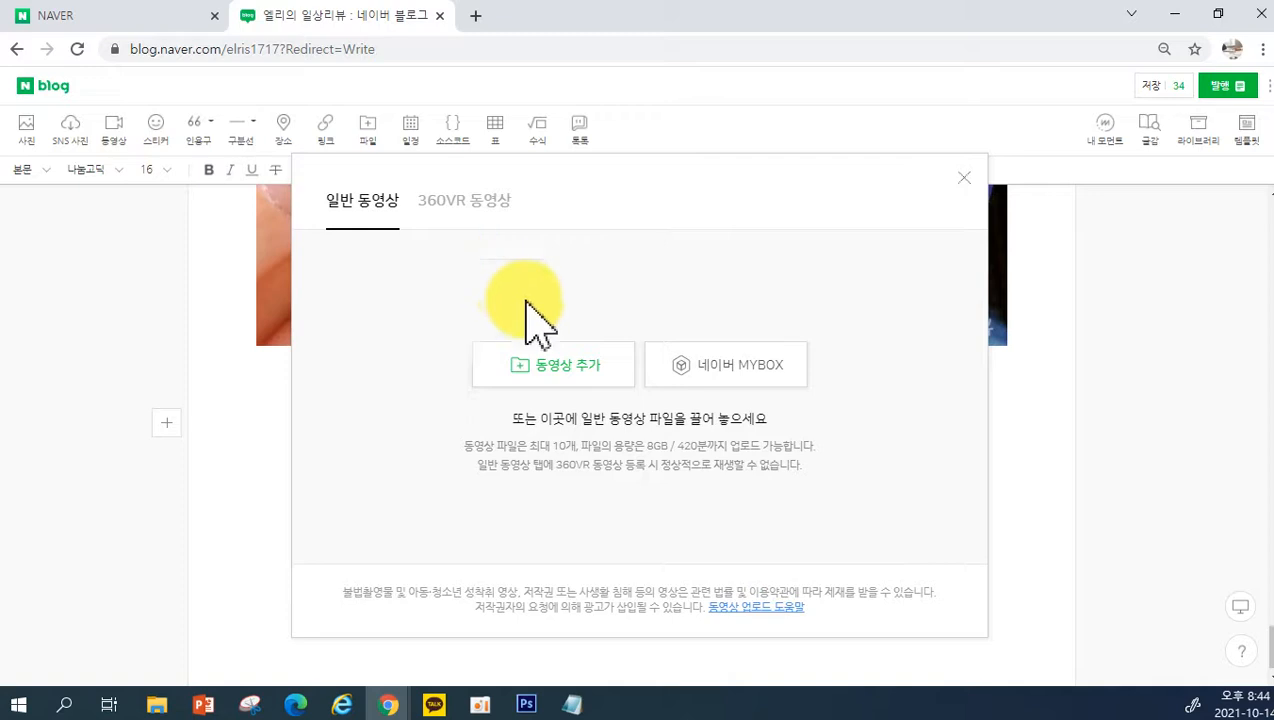
pyautogui.click(562, 365)
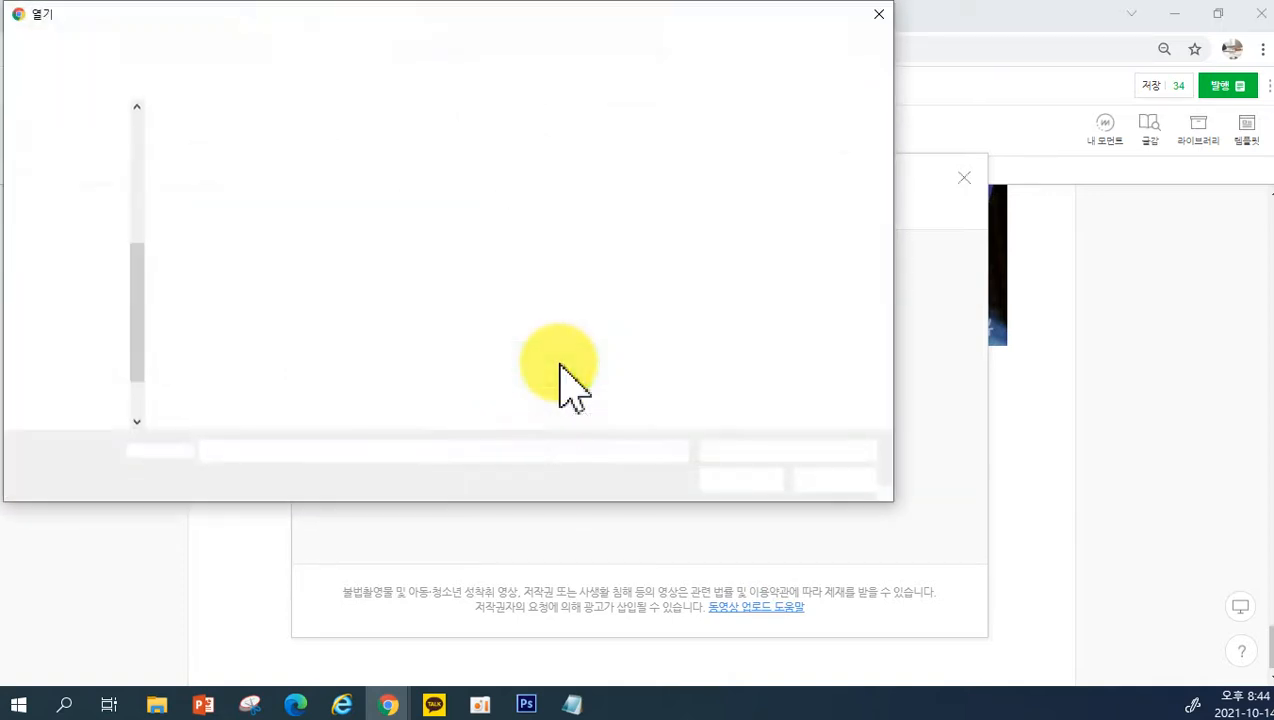
pyautogui.doubleClick(206, 198)
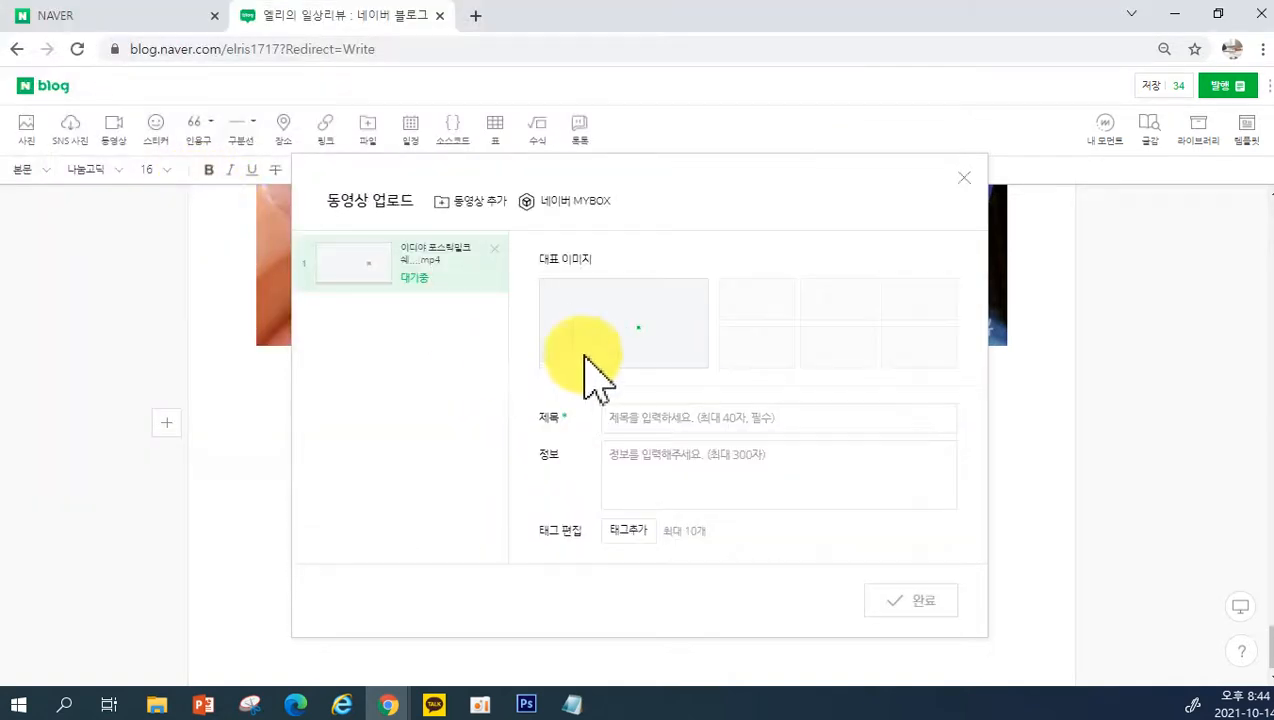
# Step: Title the uploaded video "이디야 포스틱밀크쉐이크 신제품 칼로리 후기"
pyautogui.write('이디야')
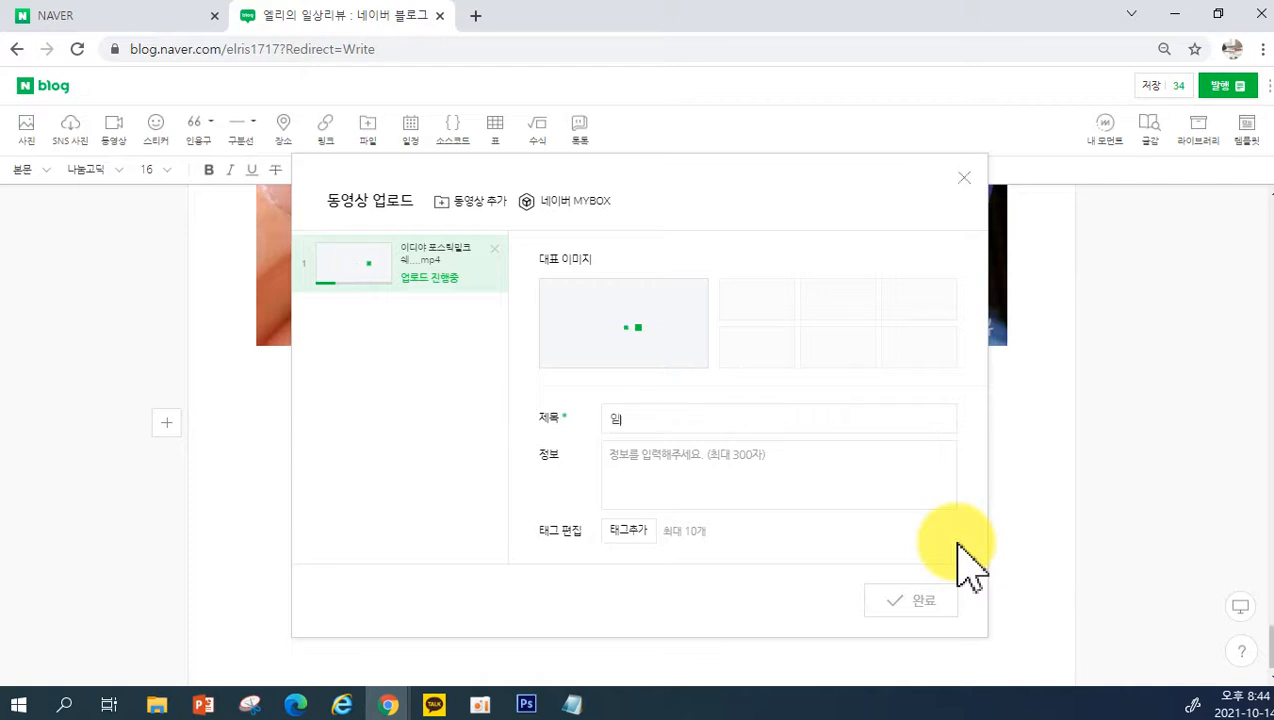
pyautogui.write(' 프스틱밀크쉐이크 시제품 후ㄱ')
pyautogui.press('BackSpace')
pyautogui.press('BackSpace')
pyautogui.write('내돈')
pyautogui.press('BackSpace')
pyautogui.press('BackSpace')
pyautogui.press('BackSpace')
pyautogui.press('BackSpace')
pyautogui.press('BackSpace')
pyautogui.write('ㄴㅐ돈ㄴ')
pyautogui.press('BackSpace')
pyautogui.press('BackSpace')
pyautogui.press('BackSpace')
pyautogui.press('BackSpace')
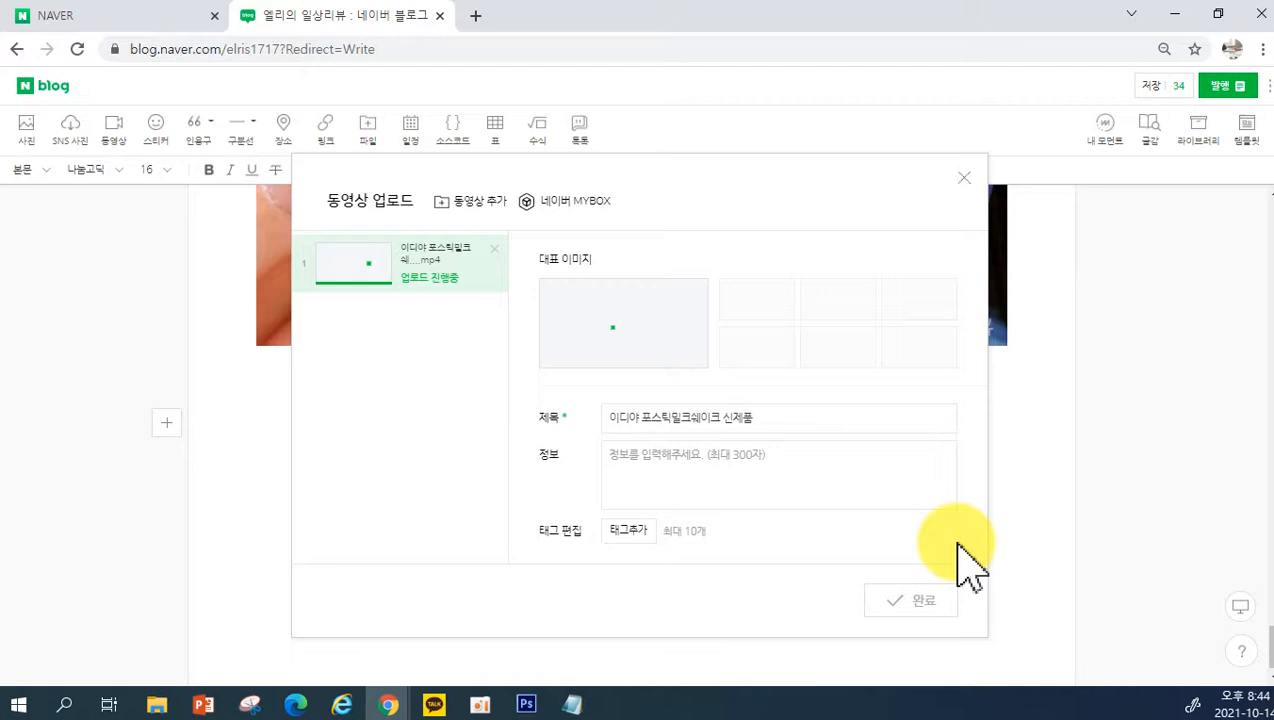
pyautogui.write('칼로리')
pyautogui.write(' 훅ㅣ')
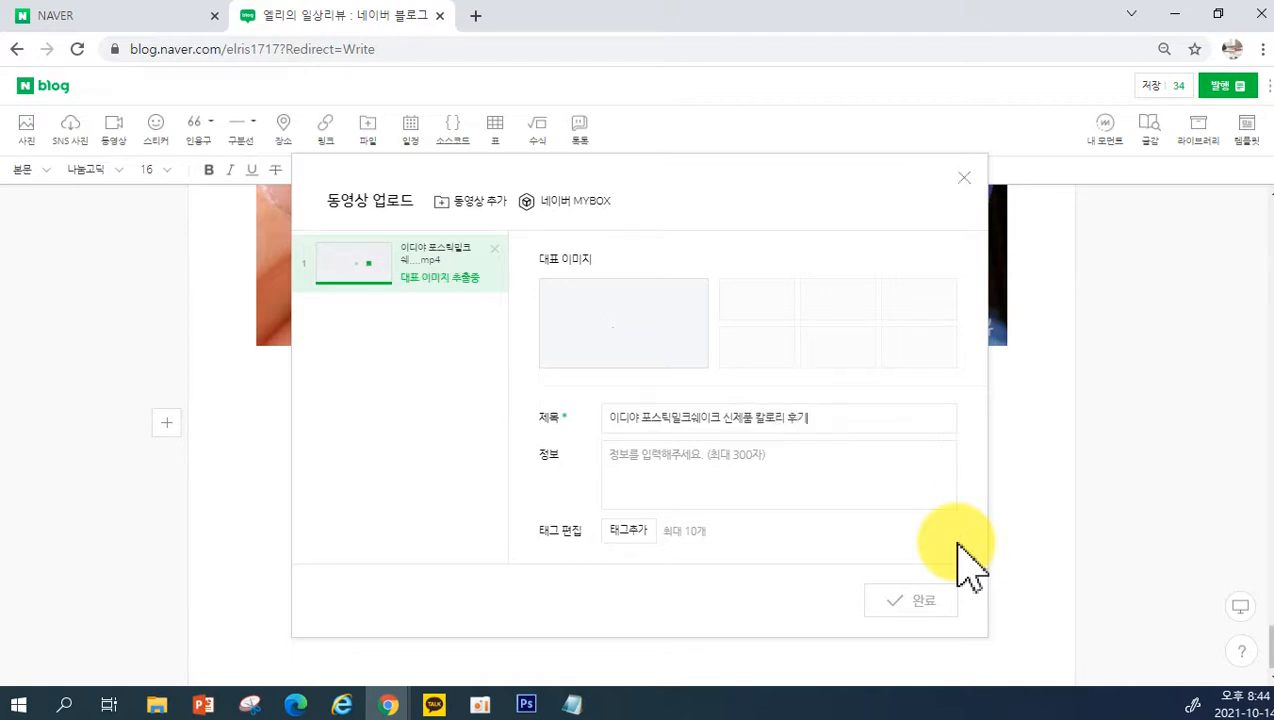
# Step: Enter "치즈가 듬뿍 밀크쉐이크에 감튀란!" as the video's description
pyautogui.click(688, 470)
pyautogui.write('칙칙')
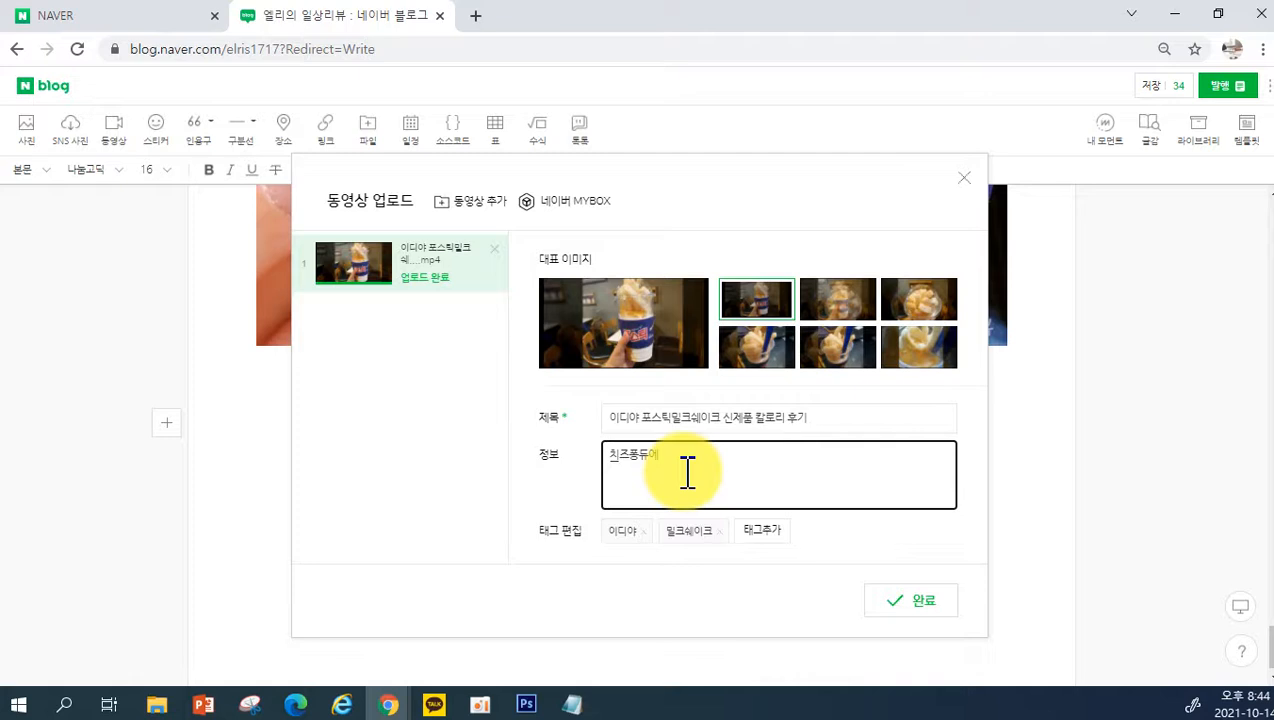
pyautogui.press('BackSpace')
pyautogui.press('BackSpace')
pyautogui.write('최')
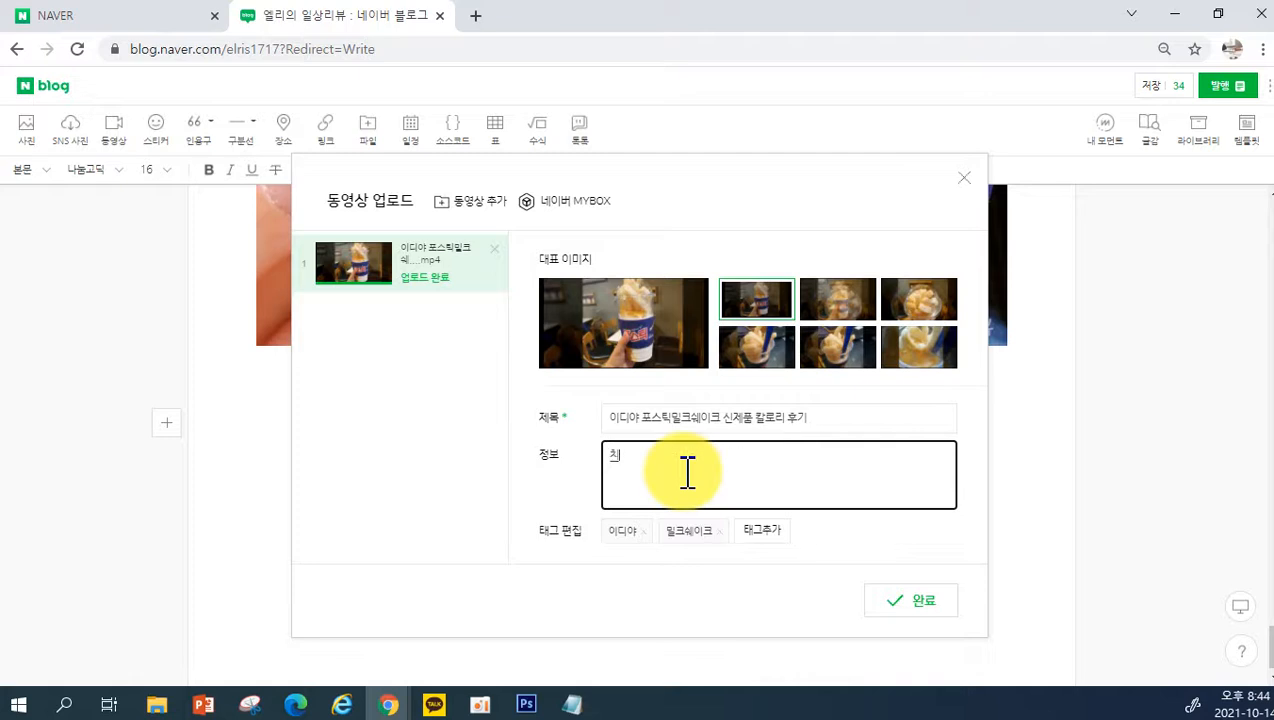
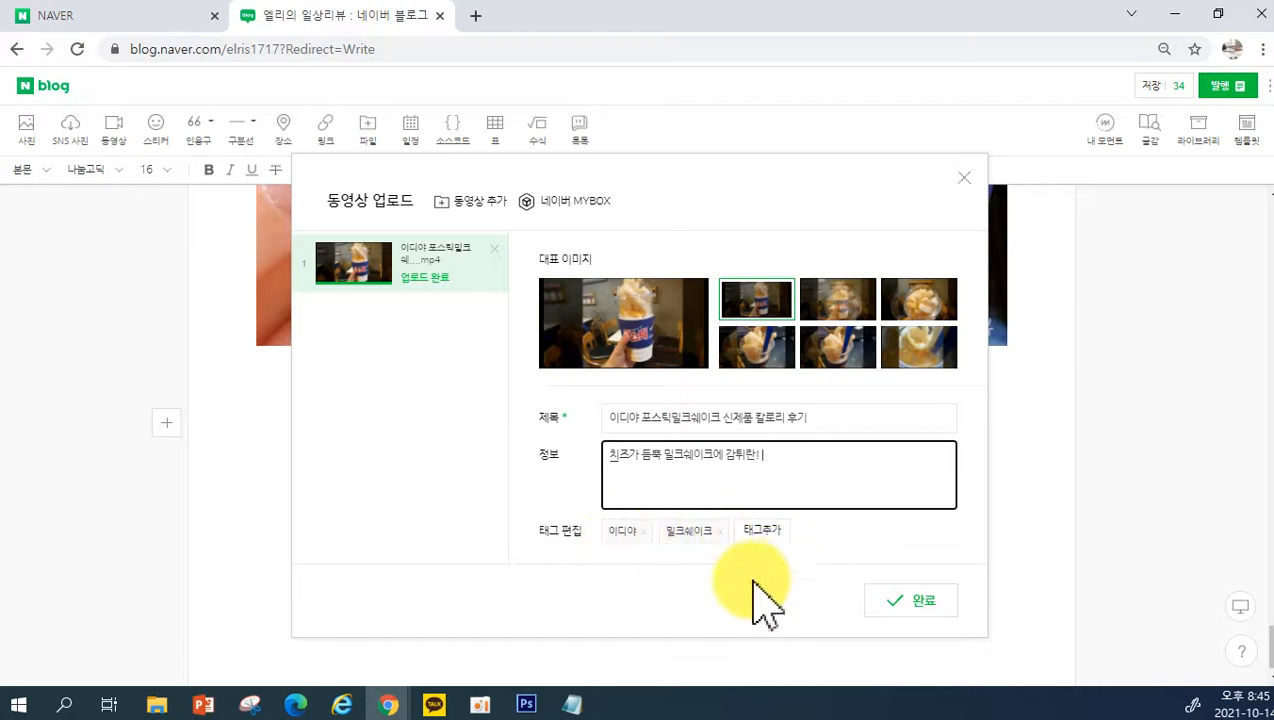
# Step: Add the tags 포스틱 and 이디야포스틱밀크쉐이크 to the video and insert it into the post
pyautogui.click(780, 531)
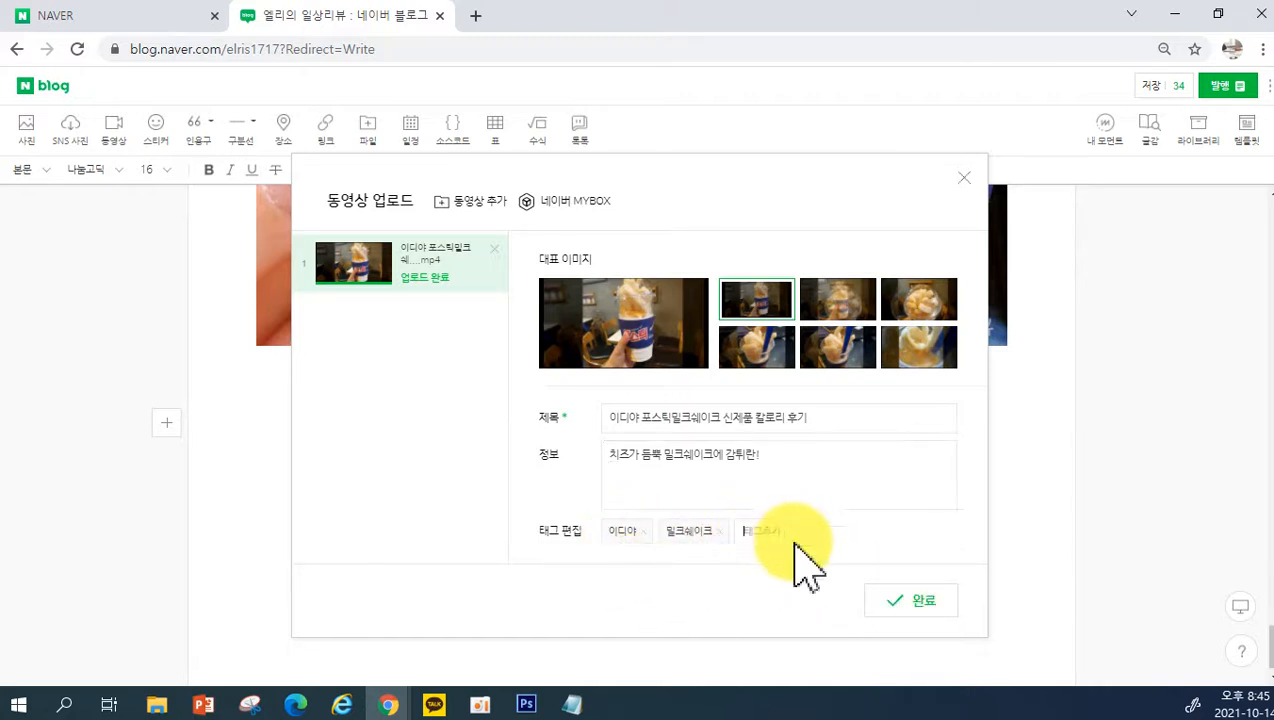
pyautogui.write('ㅋ프스틱')
pyautogui.press('Return')
pyautogui.write('이디야프스')
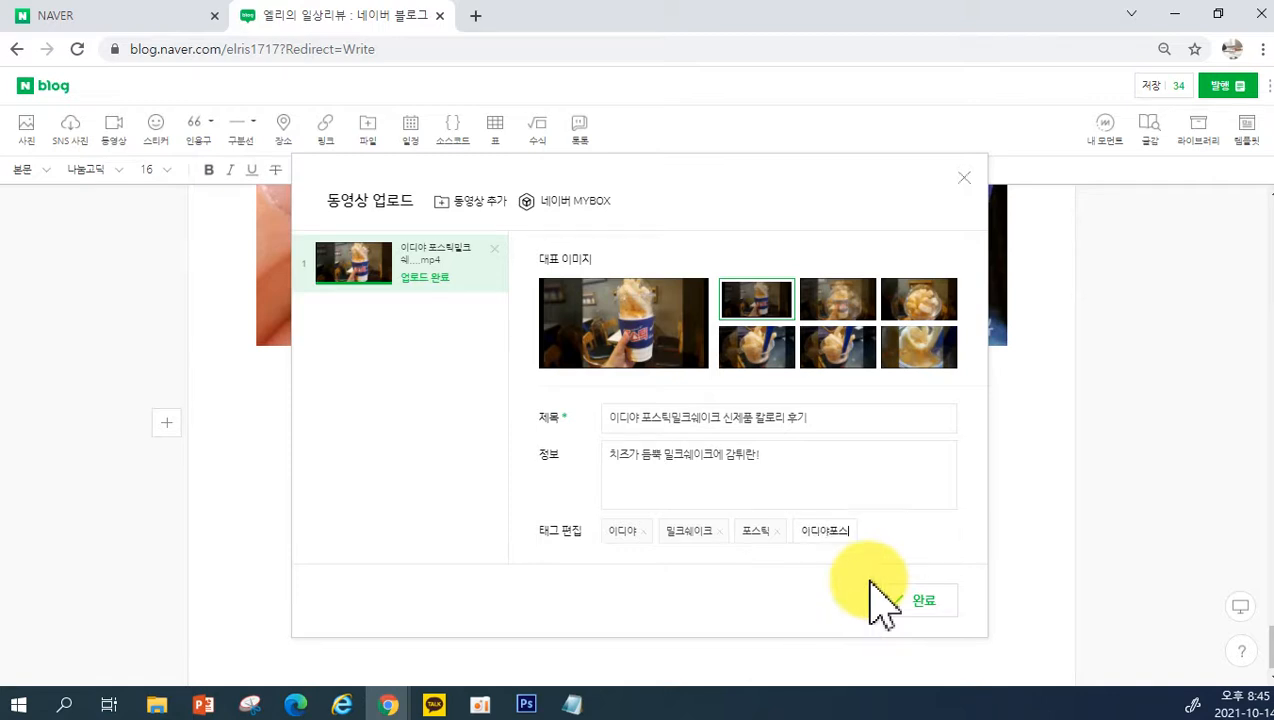
pyautogui.write('틱밀크쉐이크')
pyautogui.click(935, 625)
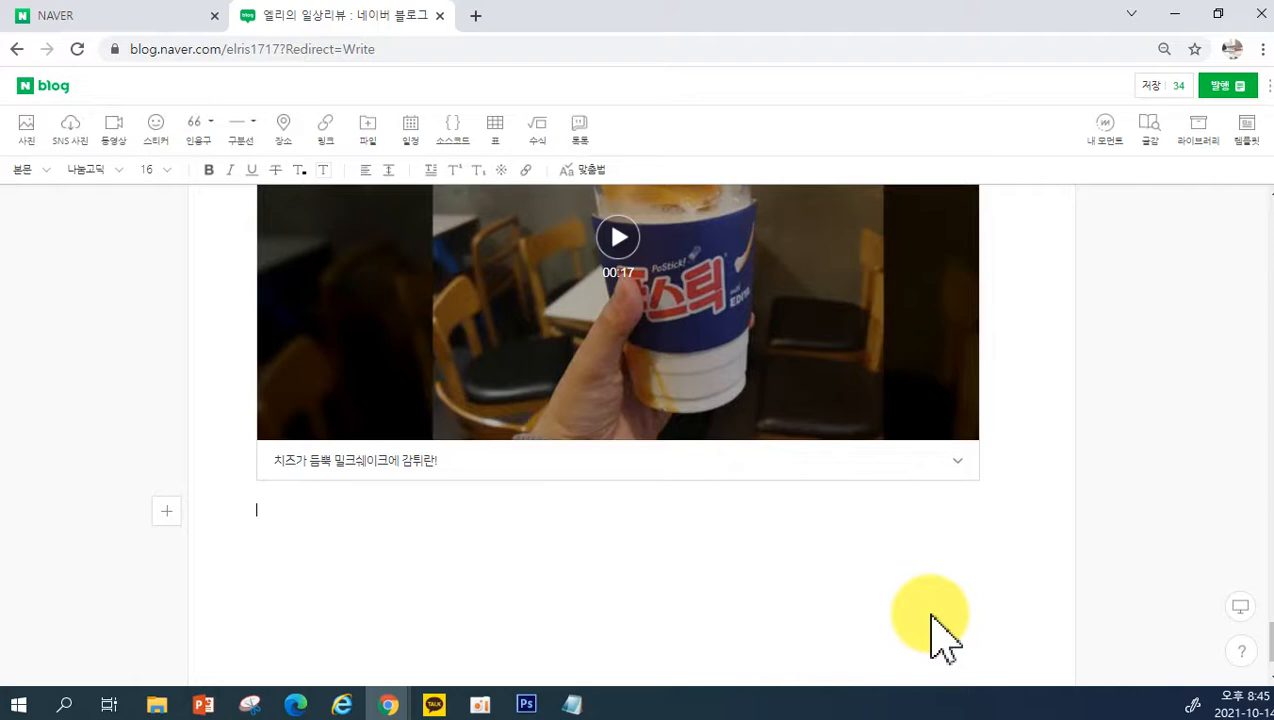
# Step: Add blank lines between the quotation and the 포스틱 쉐이크 poster photo, and place the cursor among them
pyautogui.scroll(3, 900, 620)
pyautogui.scroll(4, 886, 520)
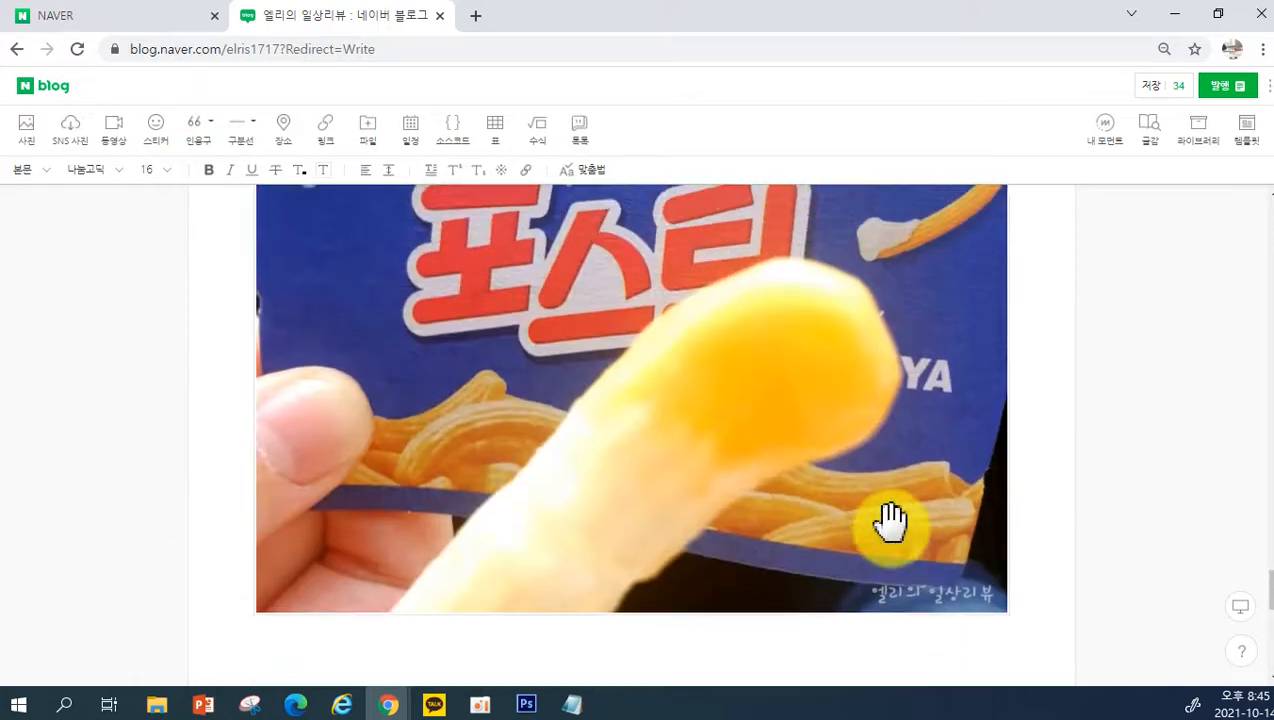
pyautogui.scroll(-4, 890, 520)
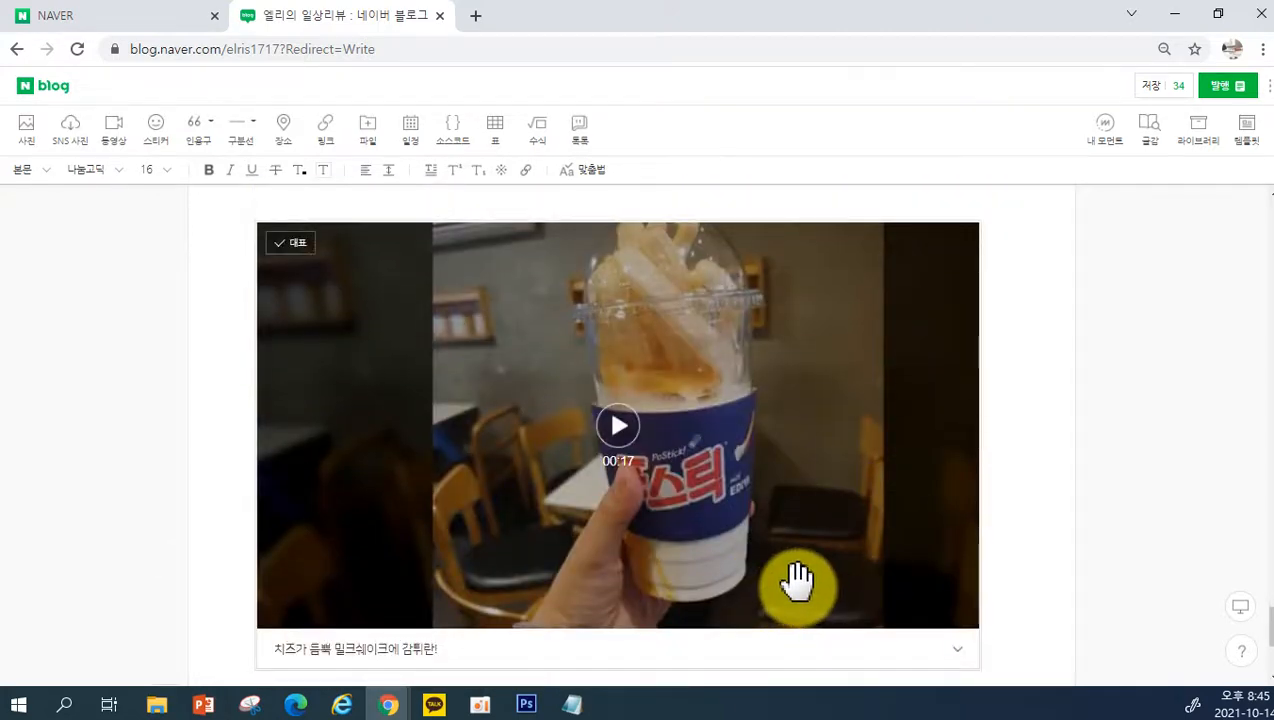
pyautogui.scroll(10, 795, 580)
pyautogui.scroll(10, 785, 553)
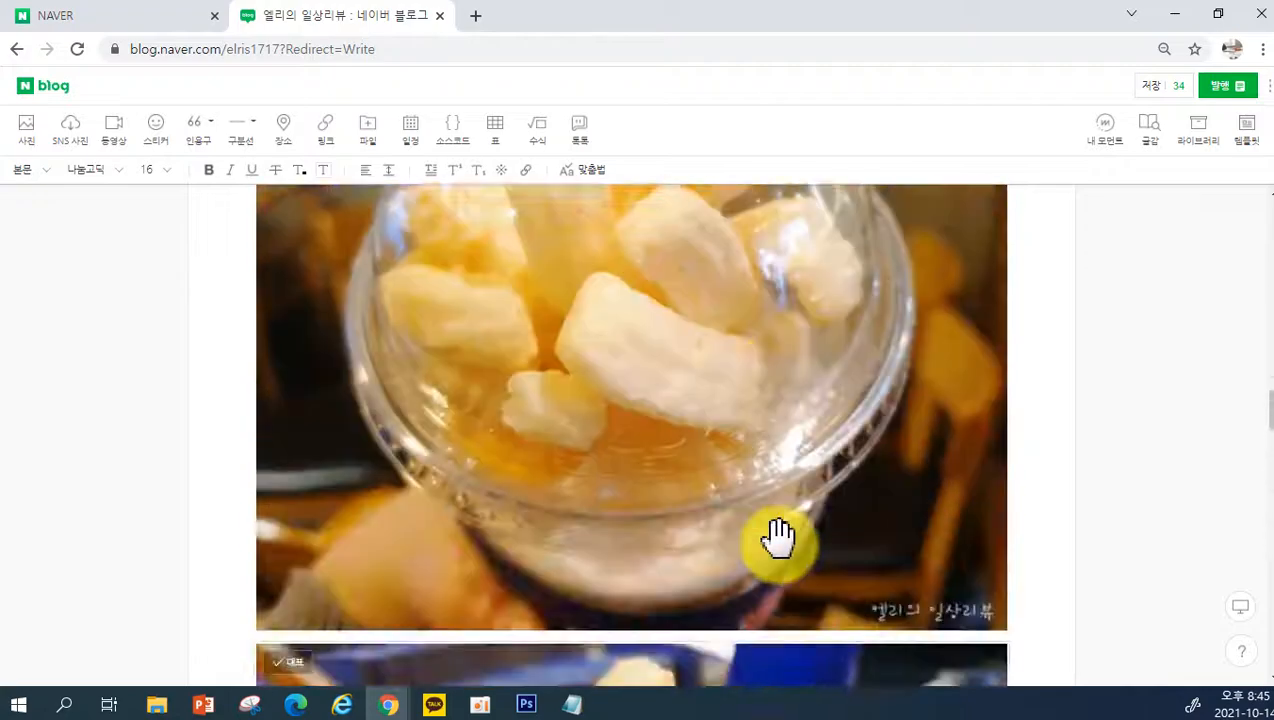
pyautogui.scroll(-1, 766, 494)
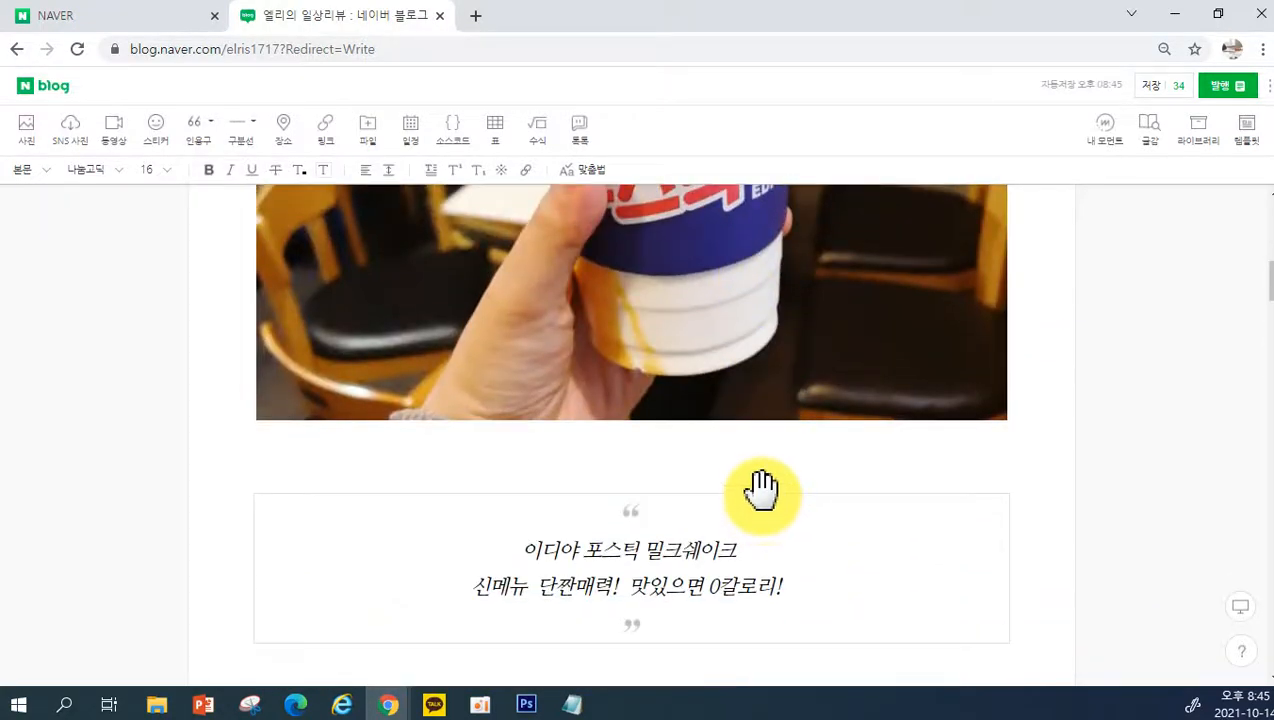
pyautogui.scroll(-1, 734, 486)
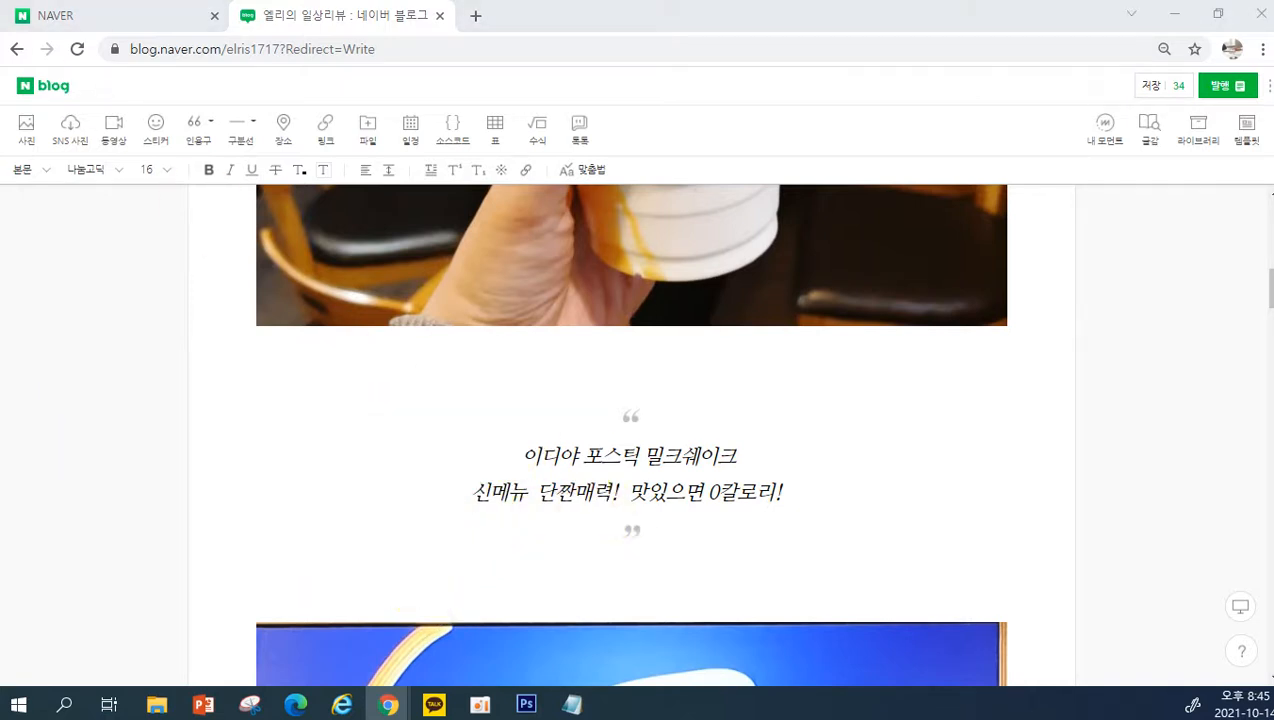
pyautogui.click(489, 583)
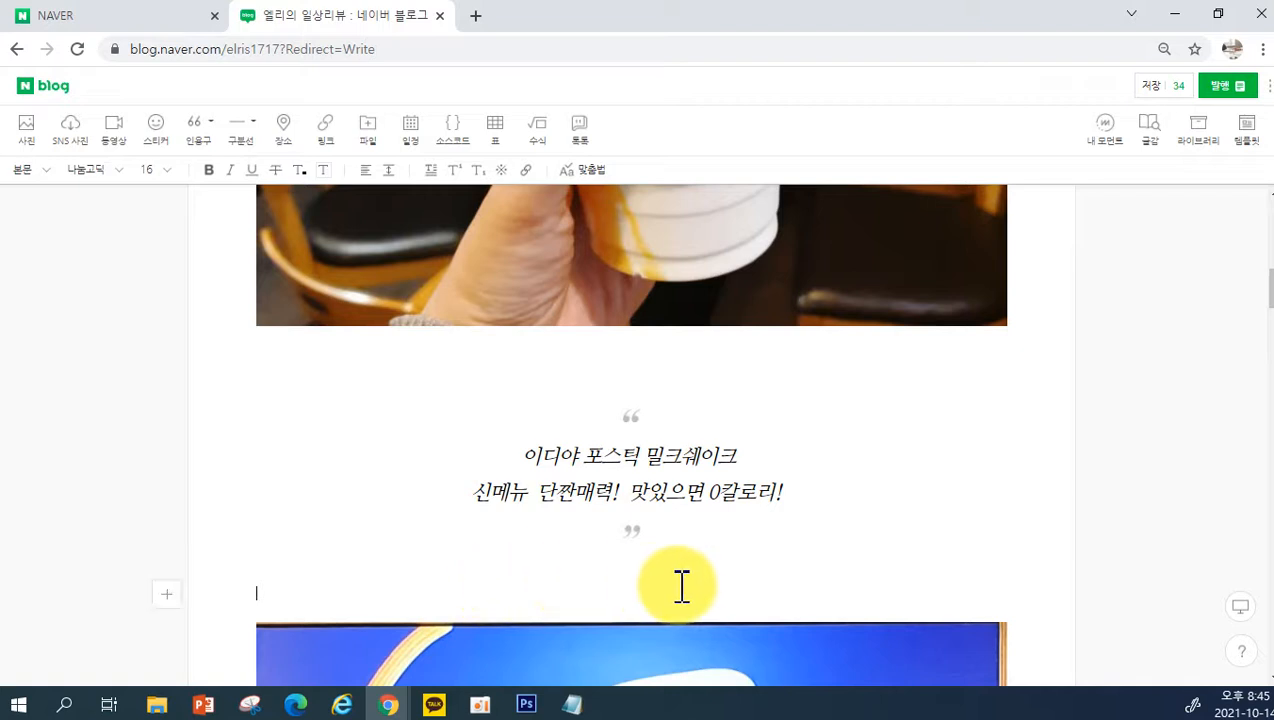
pyautogui.scroll(-4, 683, 587)
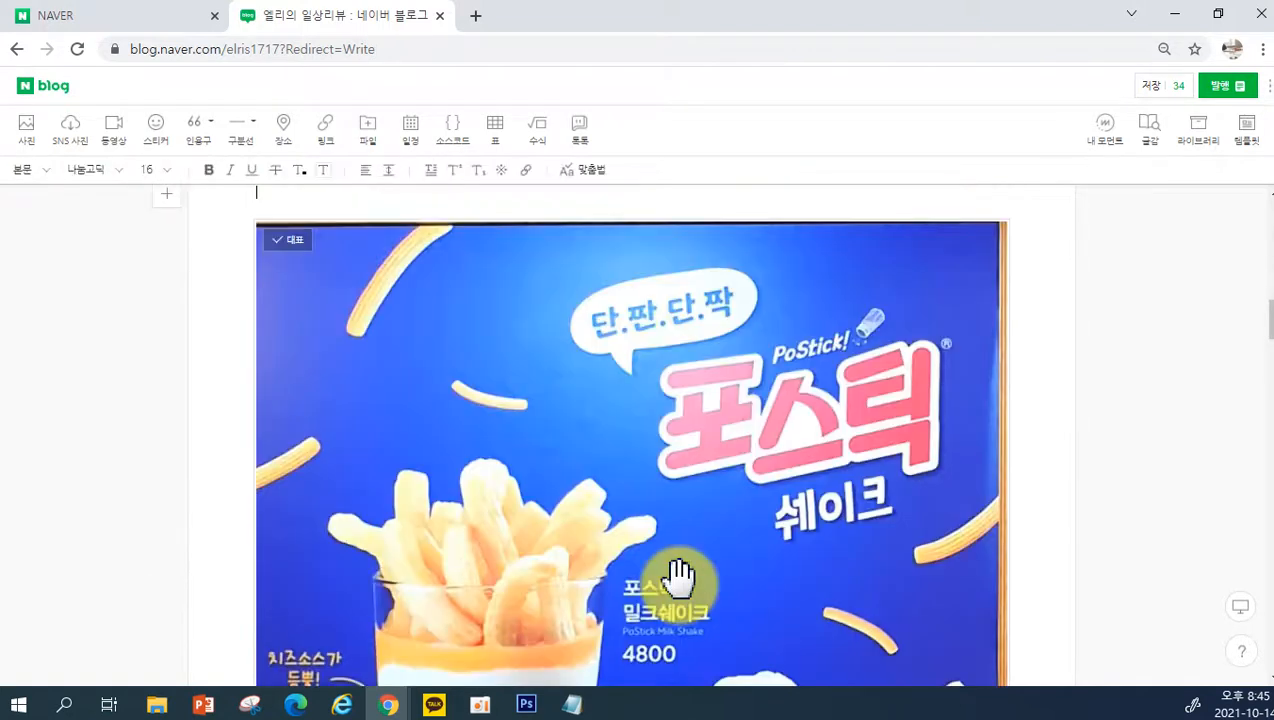
pyautogui.scroll(3, 677, 572)
pyautogui.press('Return')
pyautogui.press('Return')
pyautogui.press('Return')
pyautogui.press('Return')
pyautogui.press('Up')
pyautogui.press('Up')
pyautogui.press('Up')
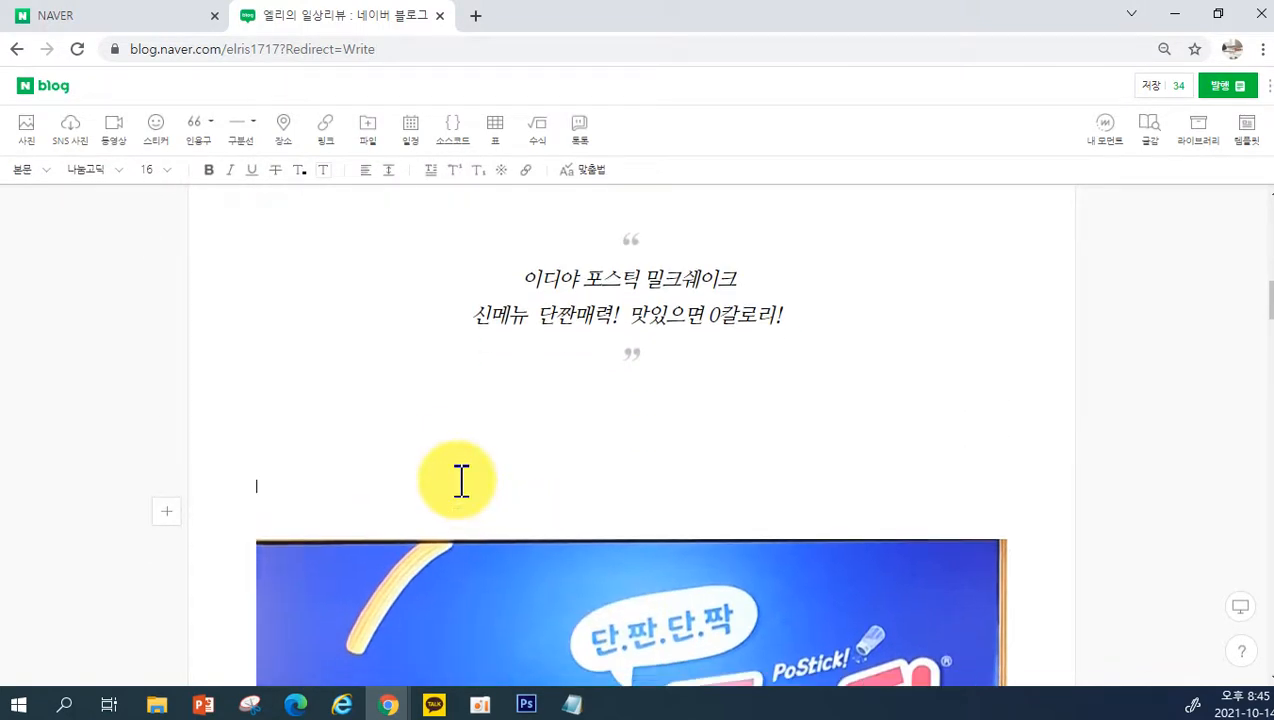
# Step: Write the opening line "노원에 나들이갔다가 발견한 이디야 신메뉴," between the quotation and the poster photo
pyautogui.write('저희')
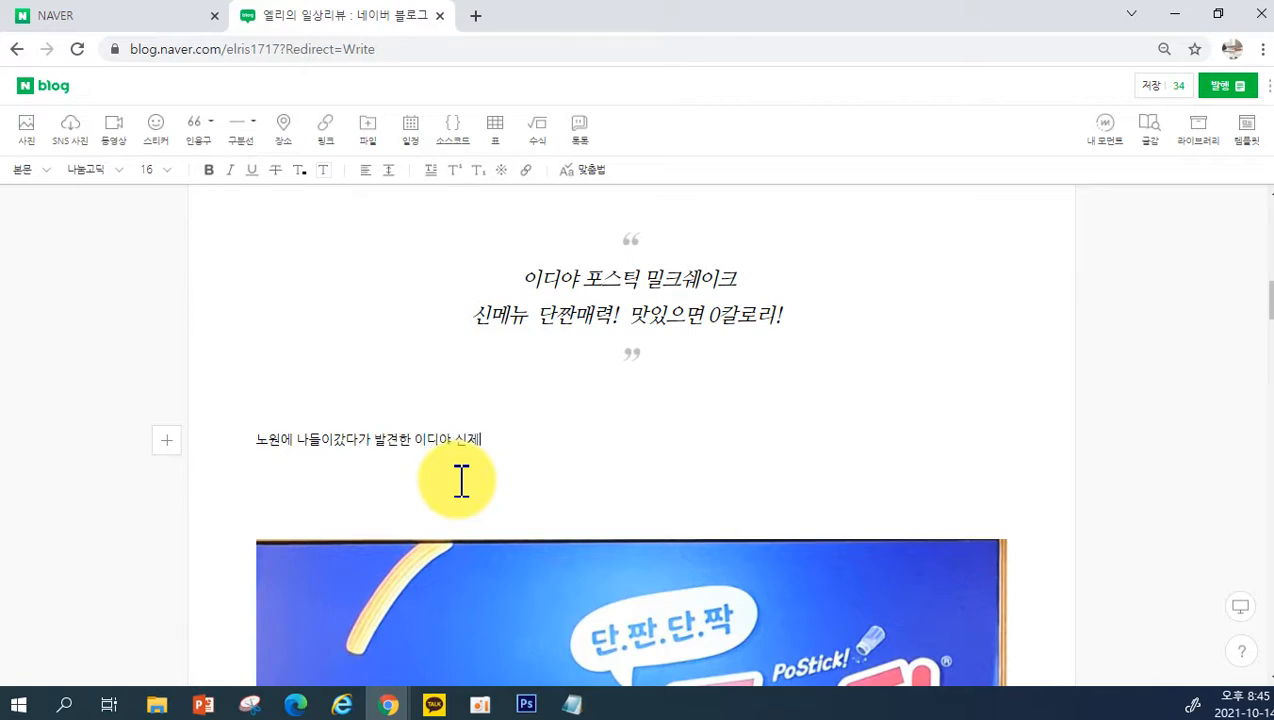
pyautogui.press('BackSpace')
pyautogui.write(',')
pyautogui.press('Return')
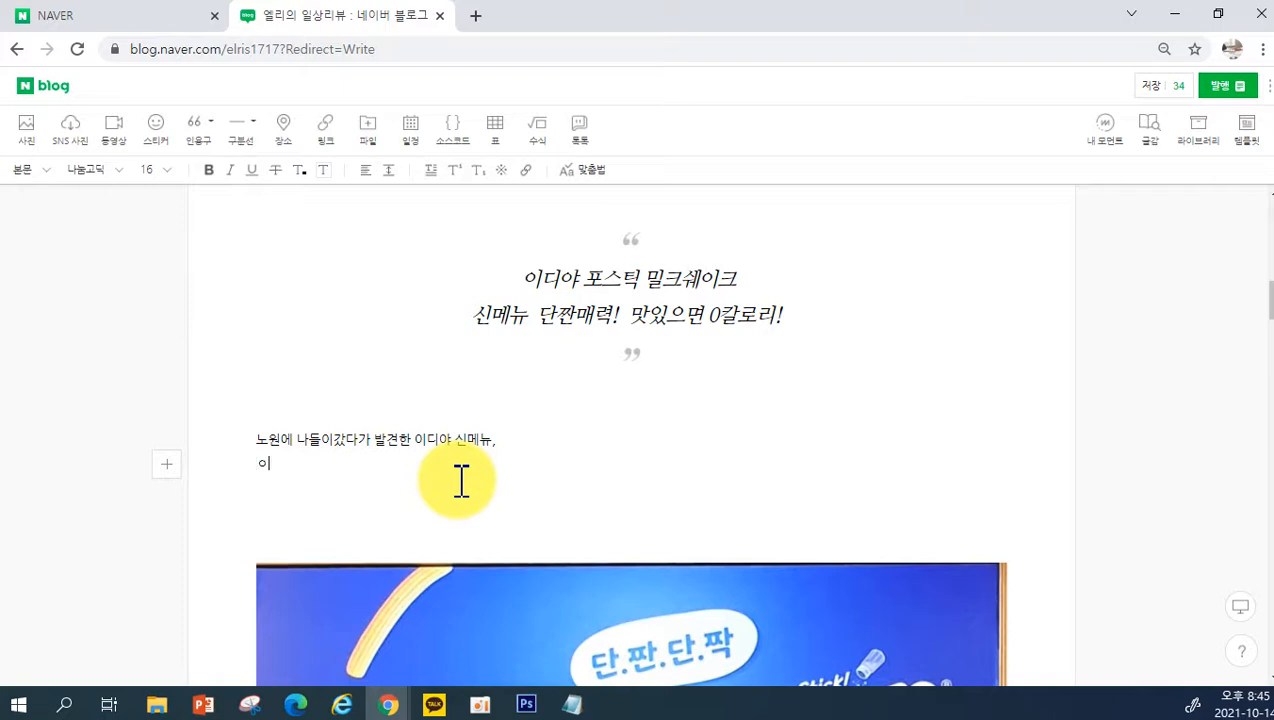
# Step: Write "오잉? 저건 뭐지? 라는 생각으로 궁금해서 시켜먹어봤답니다." as the second line and leave a blank line below it
pyautogui.write('오이')
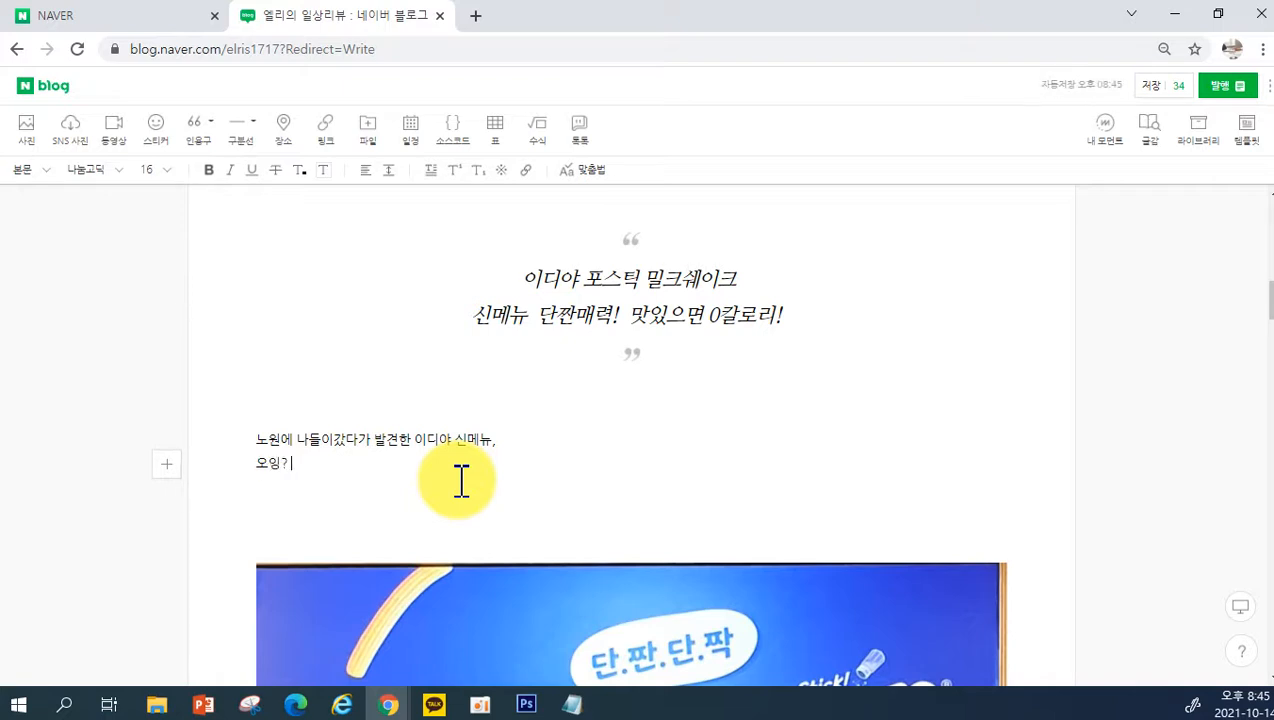
pyautogui.write('ㅇ? 저건 뭐지')
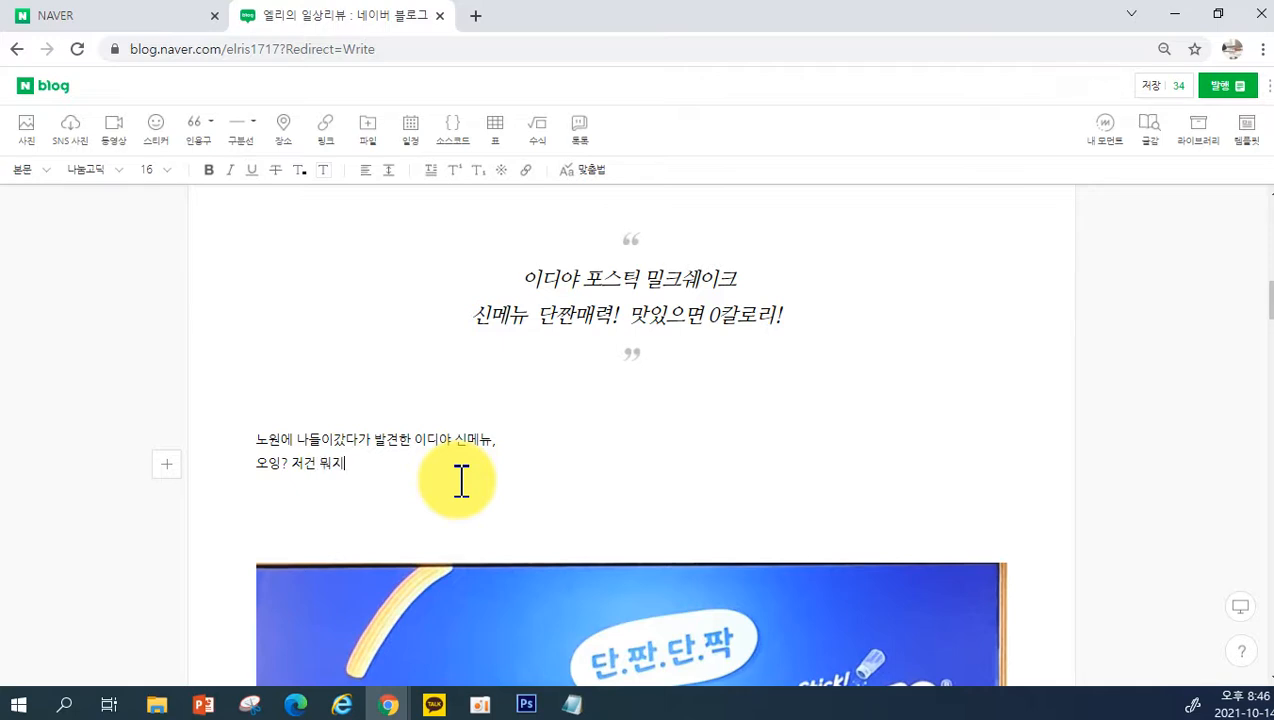
pyautogui.write('? 라는 생각을로 ')
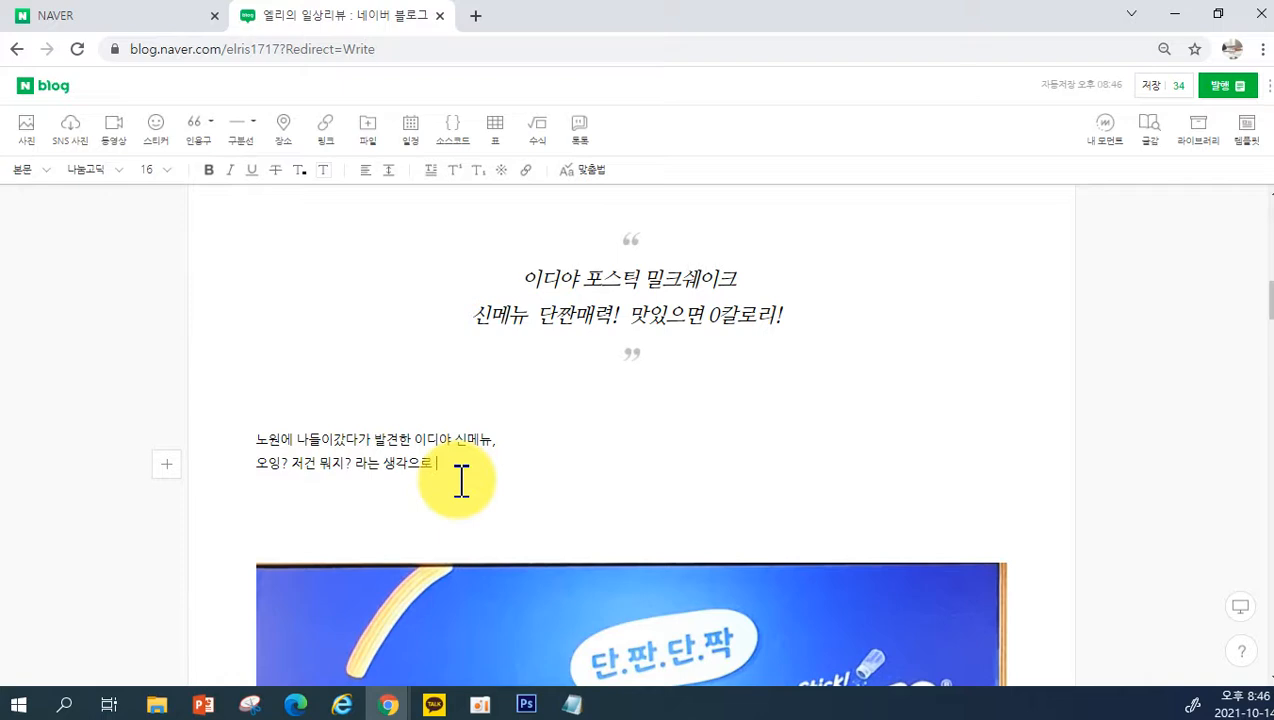
pyautogui.write('빠져')
pyautogui.press('BackSpace')
pyautogui.write('궁ㄱ')
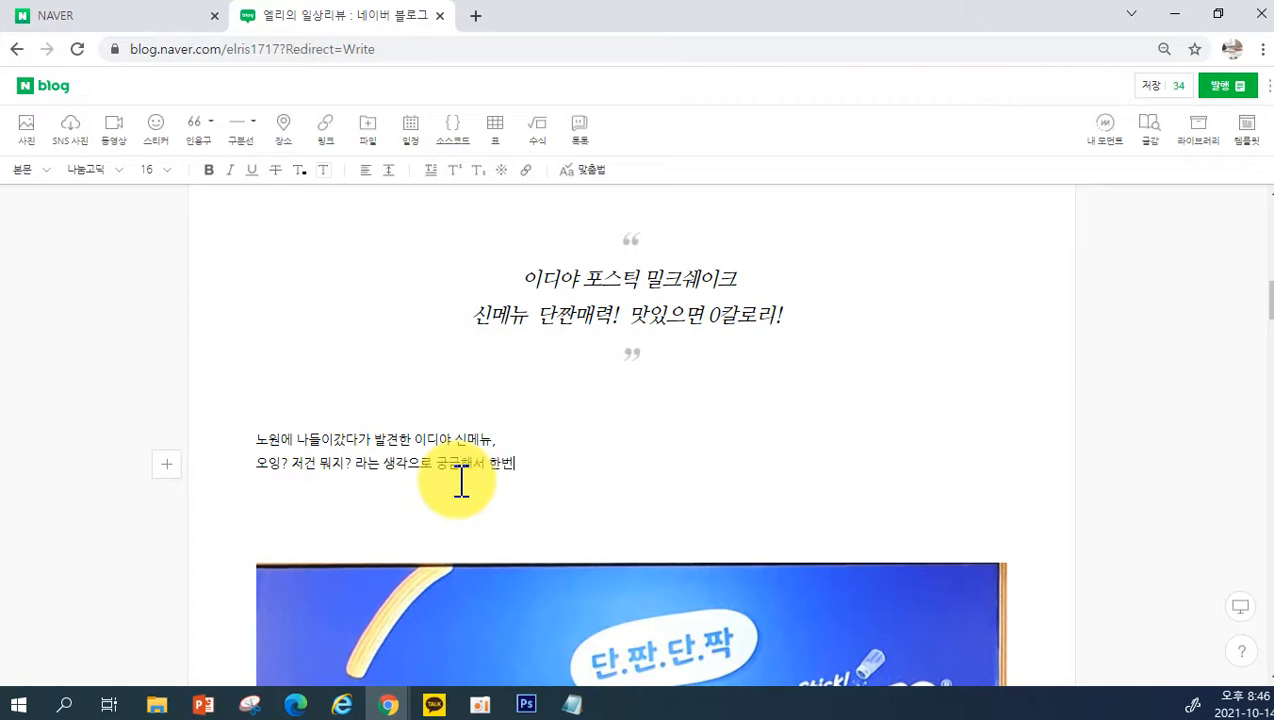
pyautogui.write('먹어')
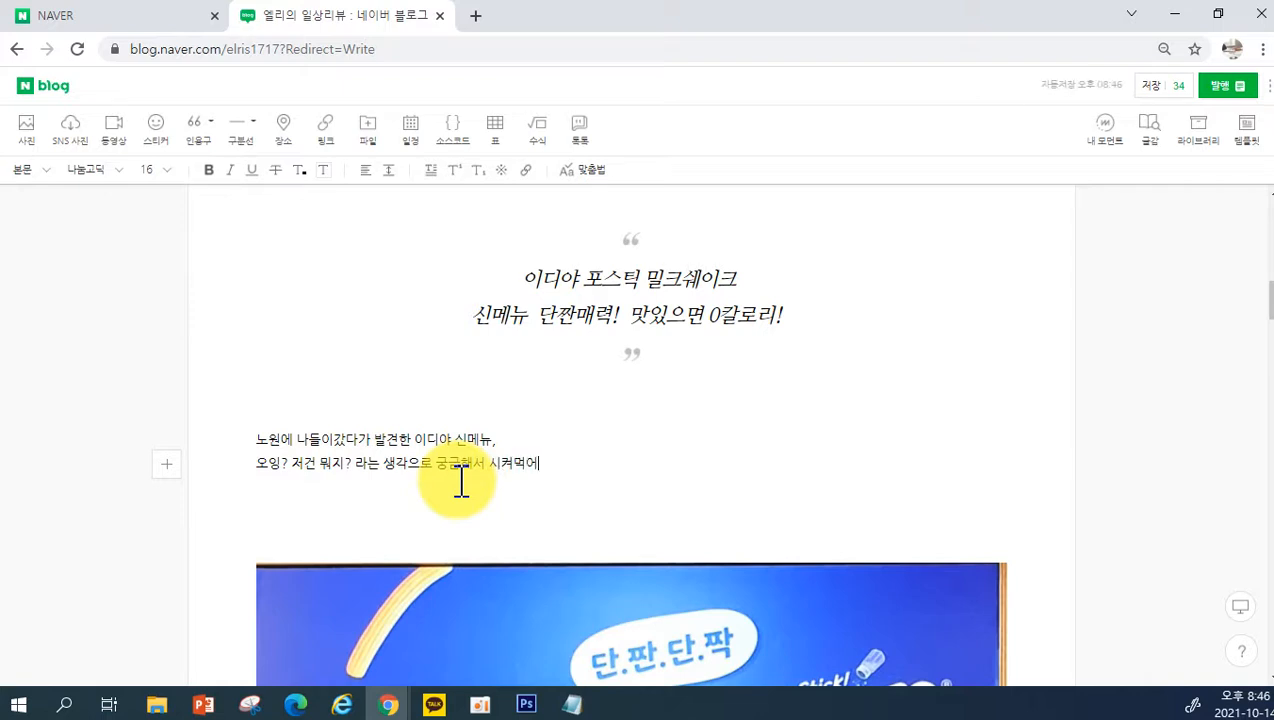
pyautogui.write('봤답니다.')
pyautogui.press('Return')
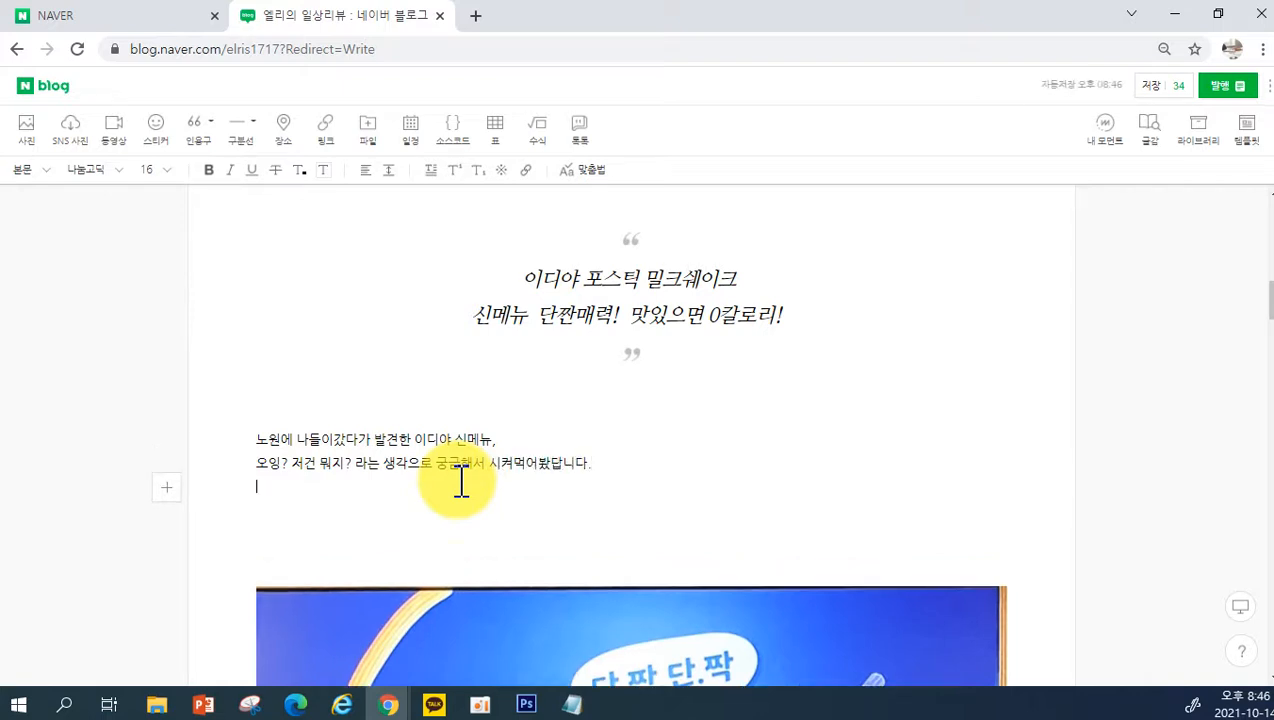
pyautogui.press('Return')
pyautogui.press('BackSpace')
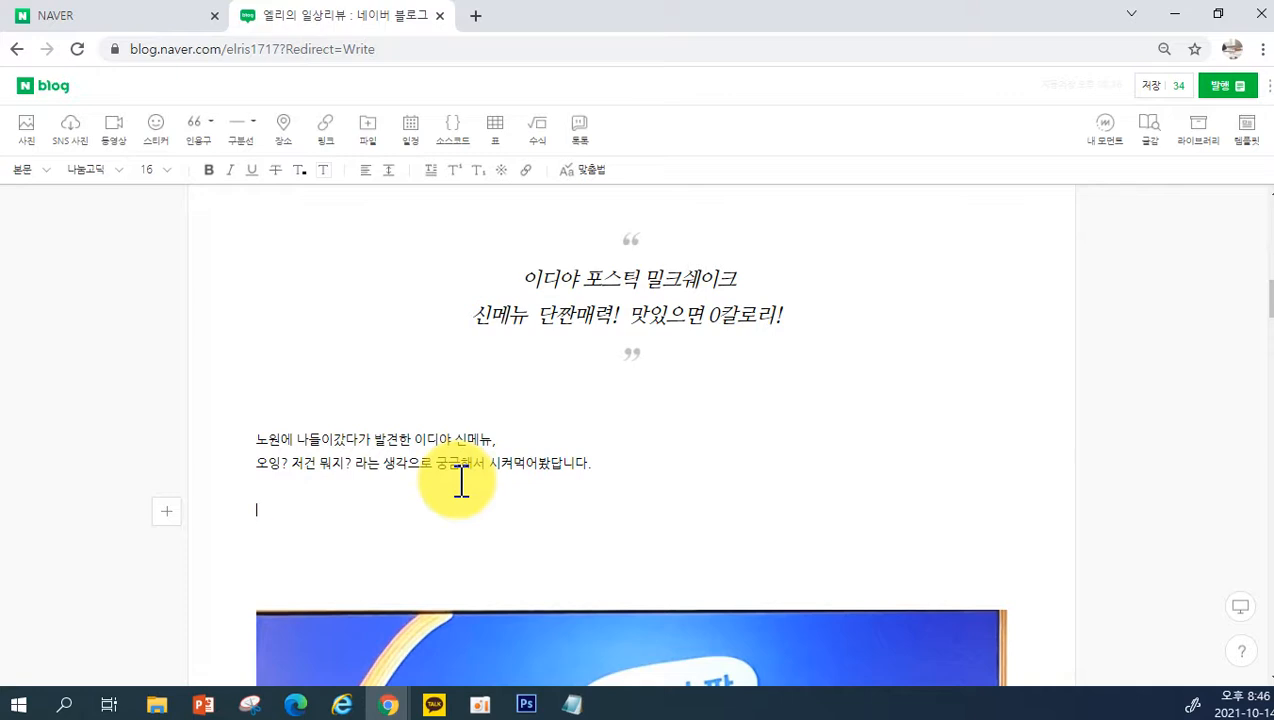
# Step: Begin a second paragraph with "어렸을때 자주 먹던 포스틱을 이디야가 어떻게 콜라보를 했을까 너무나 궁금했거든요 ^^"
pyautogui.write('마치')
pyautogui.write('렸ㅇ을ㄸ때 자주 ㅁ')
pyautogui.write('먹던 포슬')
pyautogui.press('BackSpace')
pyautogui.write('티')
pyautogui.write('ㄱ을 이디야가 어')
pyautogui.write('떻게 콜라보를')
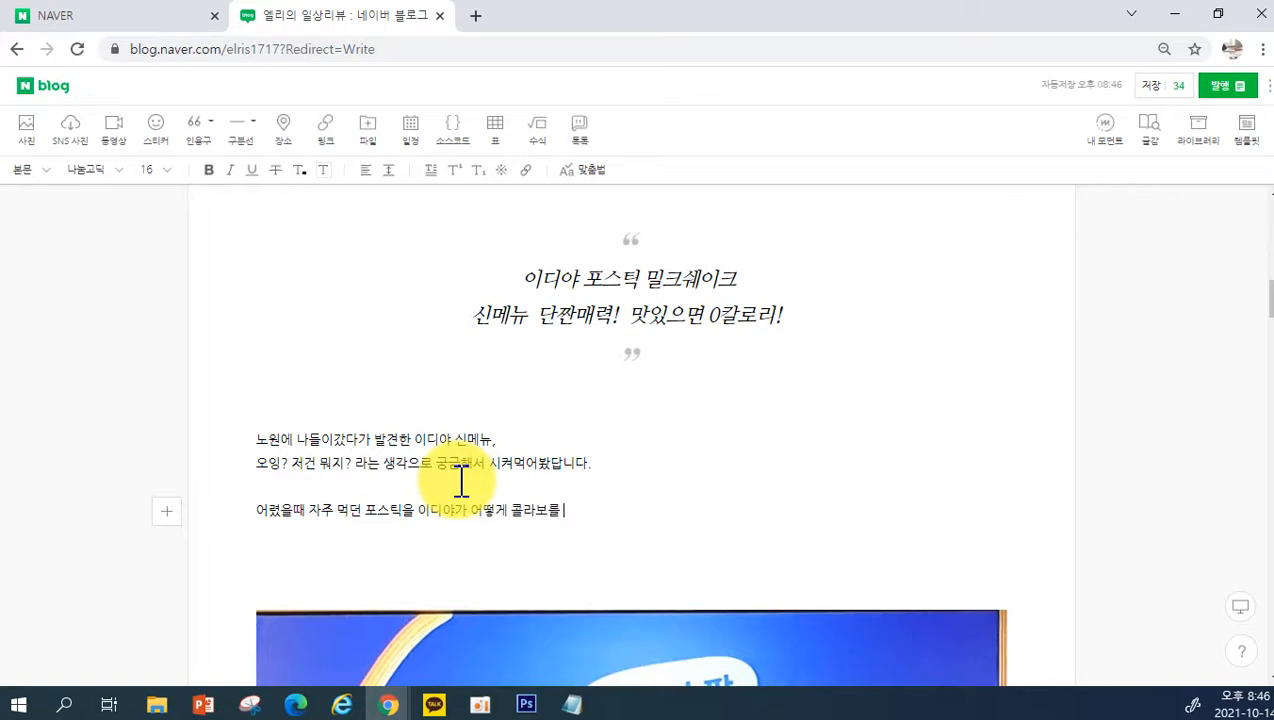
pyautogui.write(' 했을ㄲㅏ 너무나ㄱ')
pyautogui.write('ㅜㅇ그ㅁ 히')
pyautogui.write('ㅐㅆ거ㄷㅡㄴ요')
pyautogui.write(' ^^')
pyautogui.press('Return')
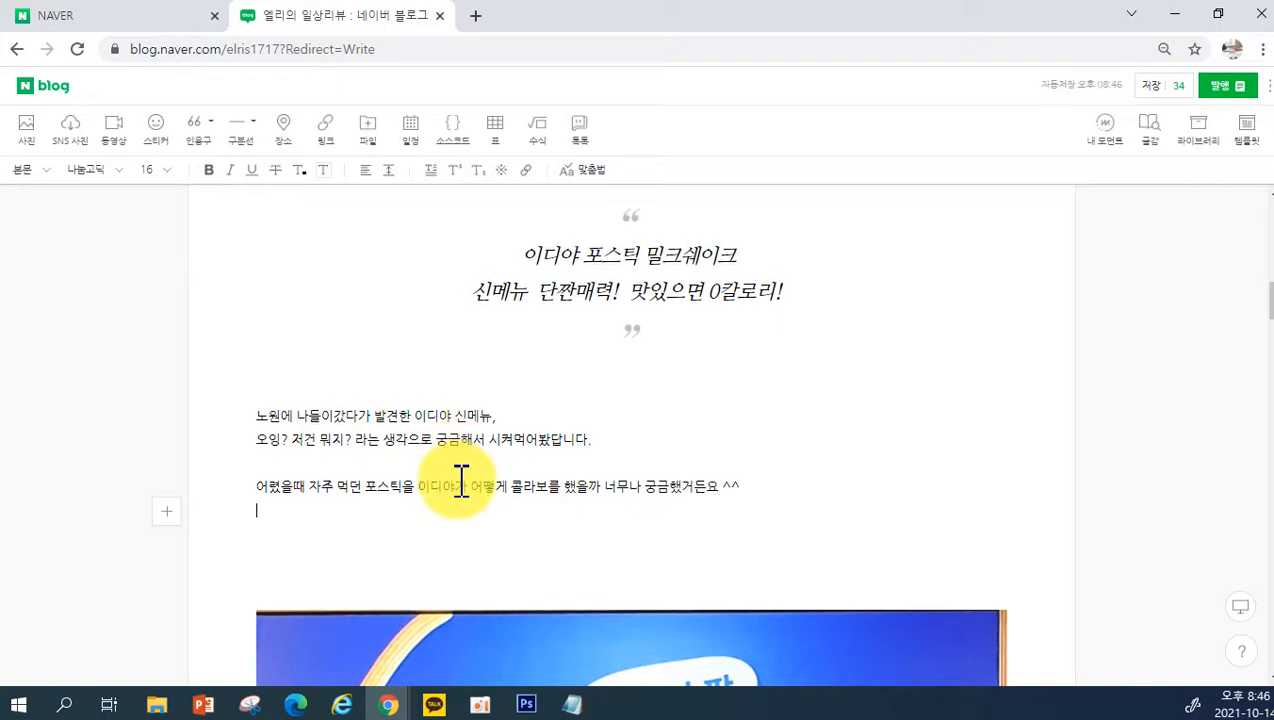
# Step: Replace the "^^" after 궁금했거든요 with an exclamation mark
pyautogui.press('BackSpace')
pyautogui.press('BackSpace')
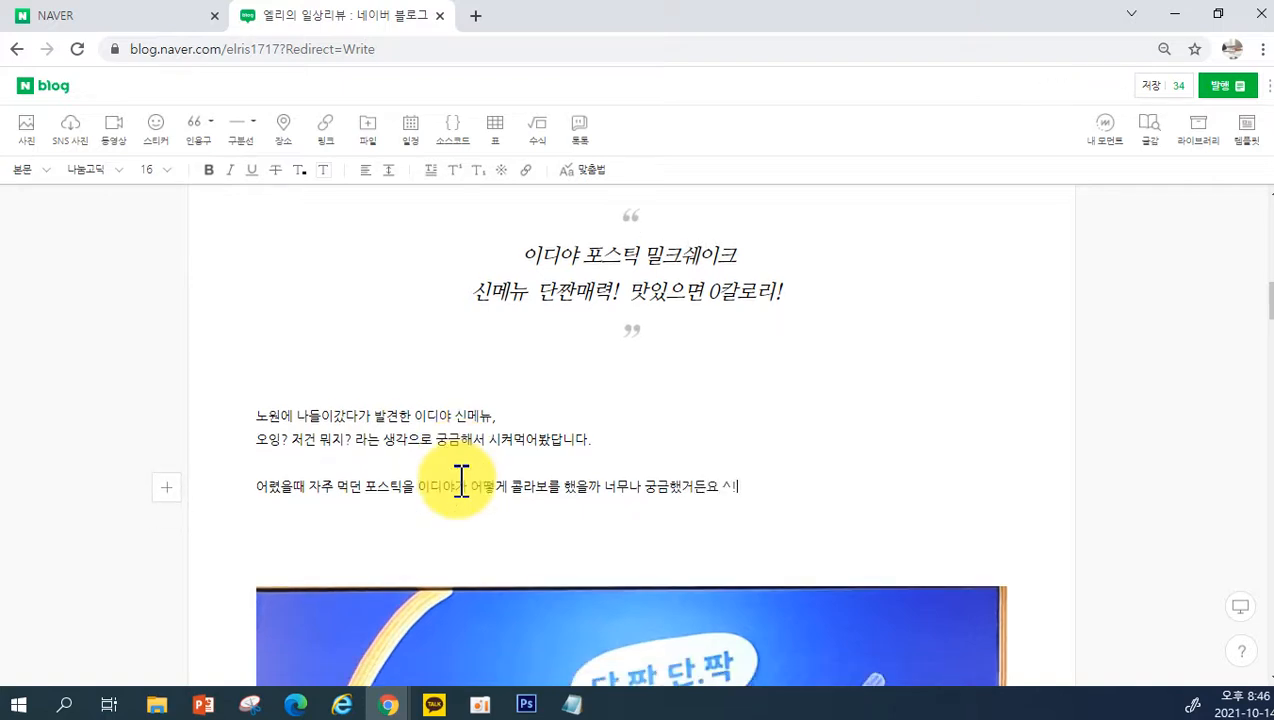
pyautogui.write('! 왅')
pyautogui.press('BackSpace')
pyautogui.press('BackSpace')
pyautogui.press('BackSpace')
# Step: Continue the paragraph with "왠지.. 맛있을것 같은 조합에 바로 주문해보았어요." and add blank lines below it
pyautogui.write('ㅙ')
pyautogui.write('왠지')
pyautogui.write('.. 맛의')
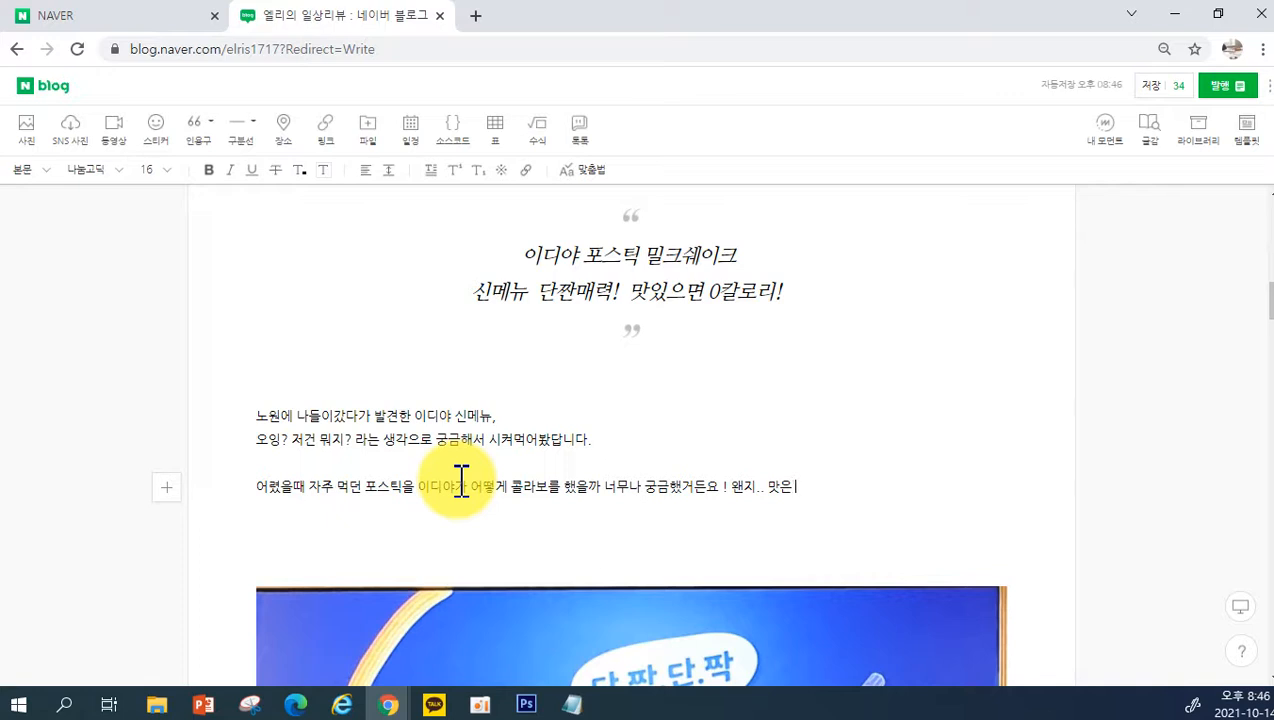
pyautogui.write('맛있을것 같은 조합')
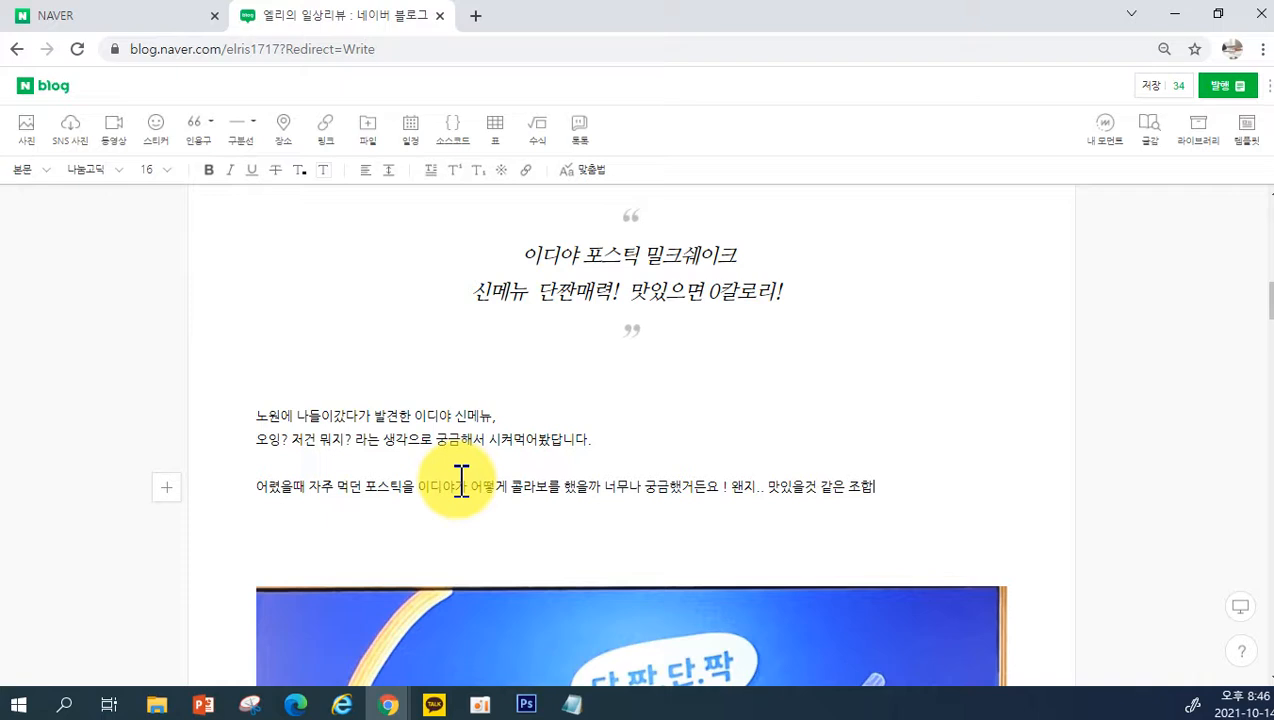
pyautogui.press('Return')
pyautogui.press('BackSpace')
pyautogui.write('이')
pyautogui.write(' 바로 주문해보았어요')
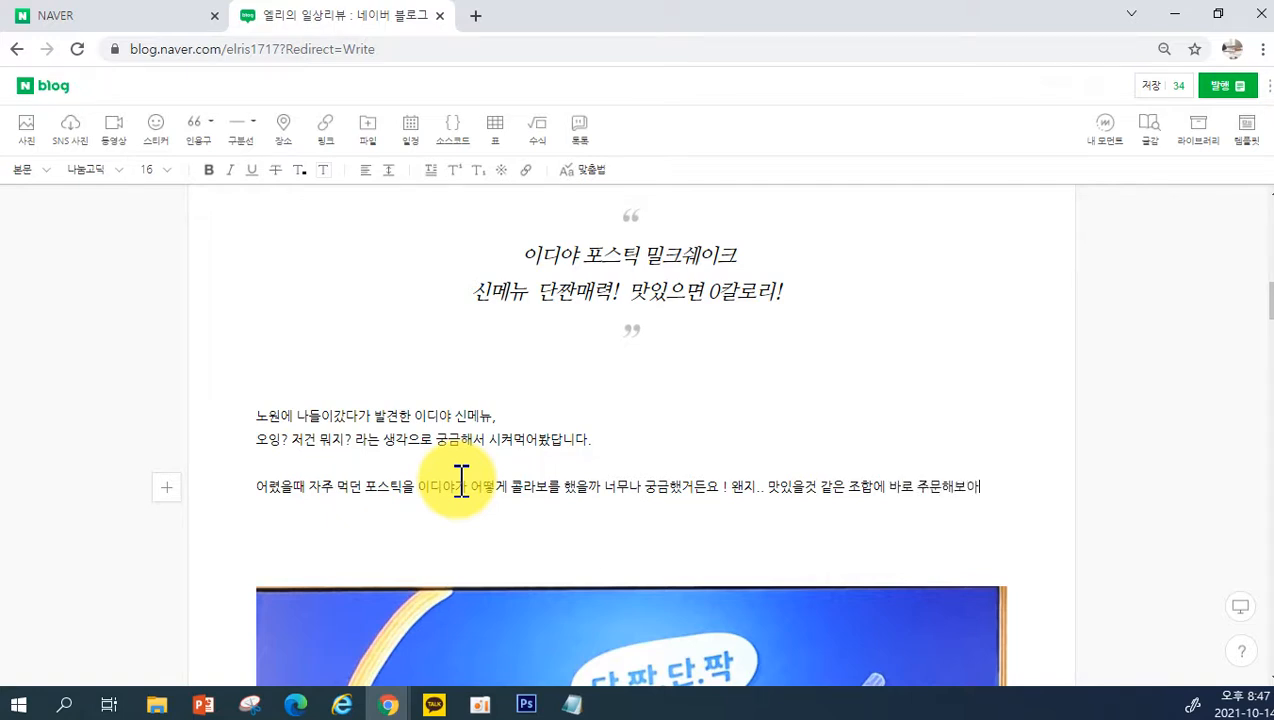
pyautogui.write('.')
pyautogui.press('Return')
pyautogui.press('Return')
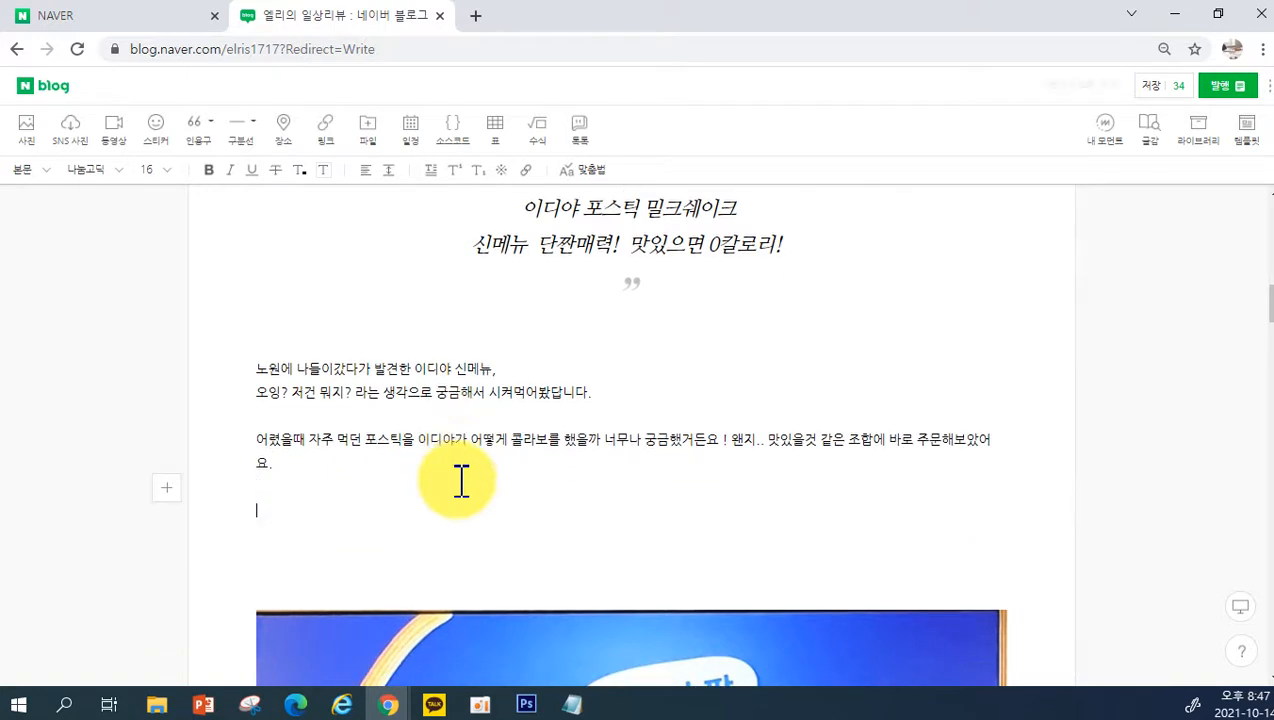
# Step: Break the second paragraph after "궁금했거든요 !" so the sentence beginning with 왠지 starts on its own line
pyautogui.click(729, 443)
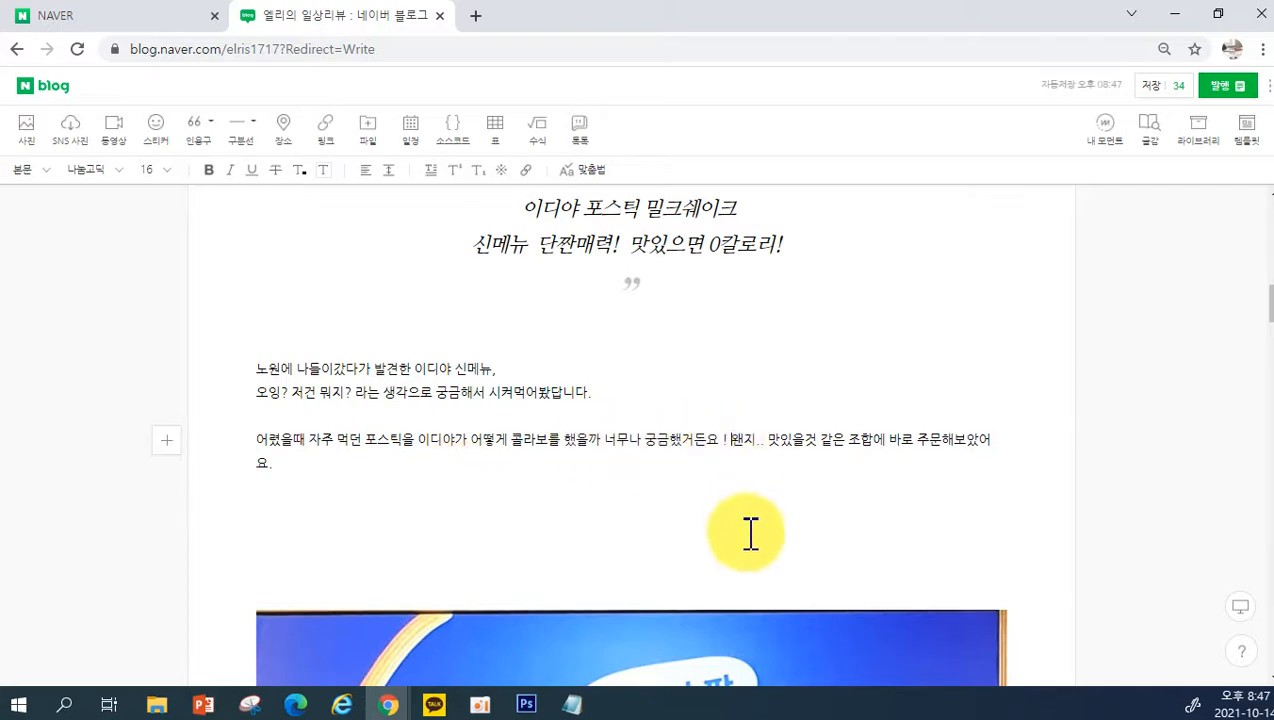
pyautogui.press('Return')
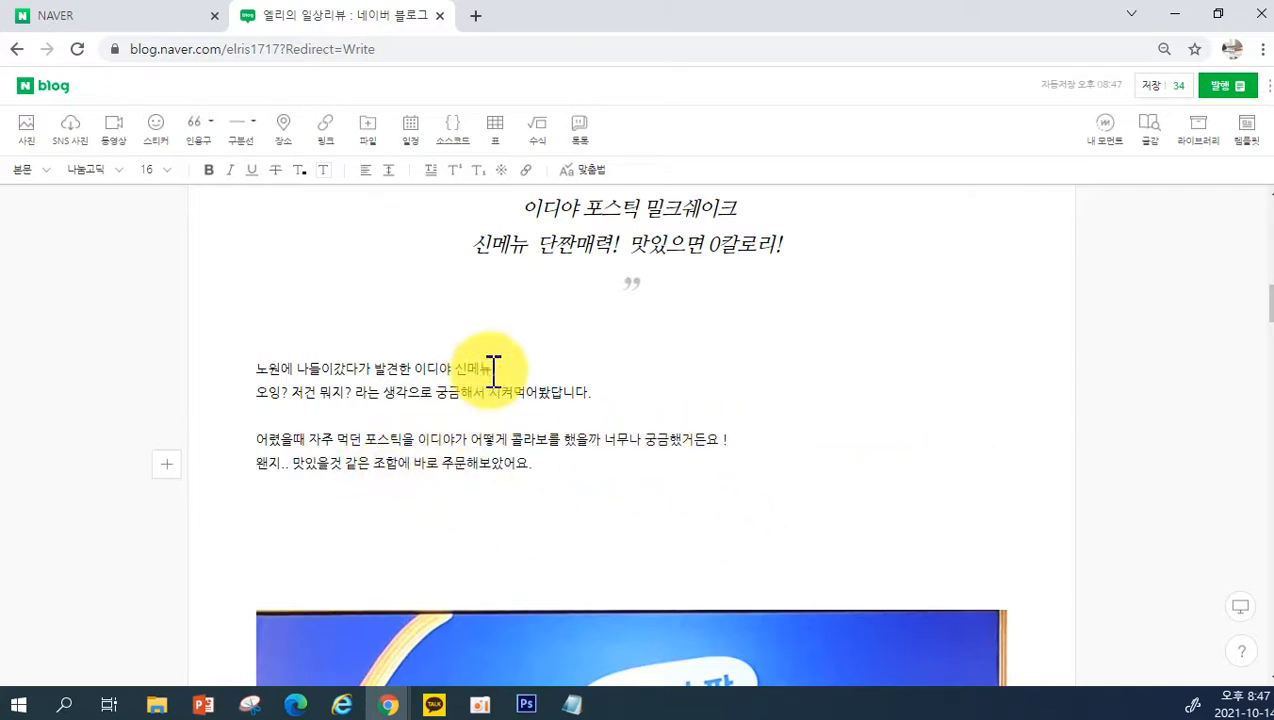
pyautogui.scroll(1, 659, 290)
pyautogui.scroll(1, 659, 290)
pyautogui.scroll(-2, 654, 512)
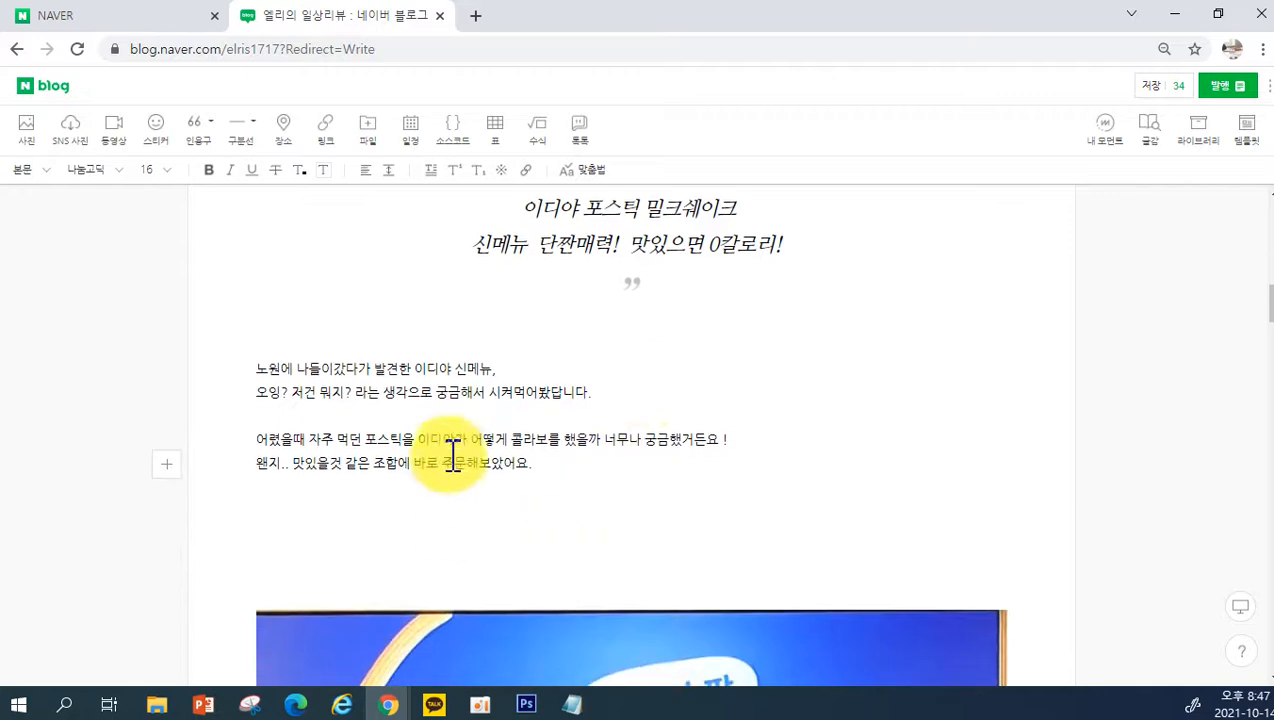
pyautogui.click(511, 440)
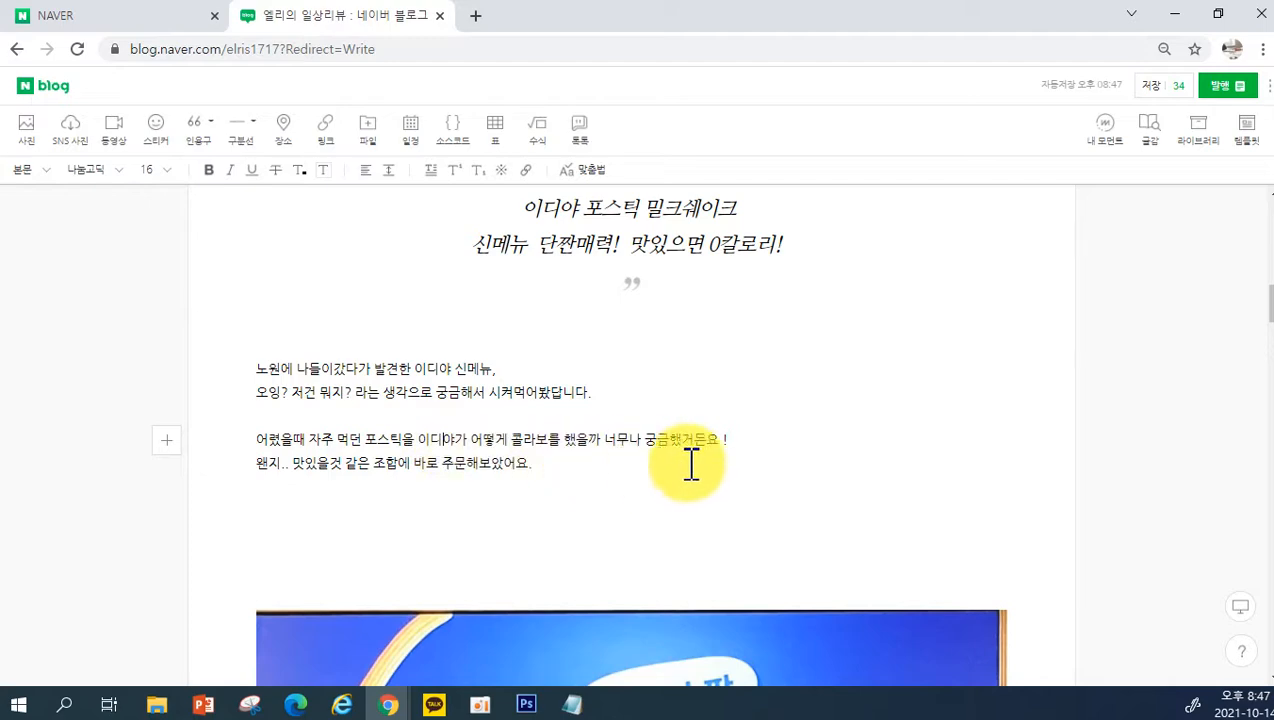
# Step: Write "단짠단짝 포스틱 쉐이크!" on an empty line just above the poster photo
pyautogui.click(420, 528)
pyautogui.scroll(-7, 750, 400)
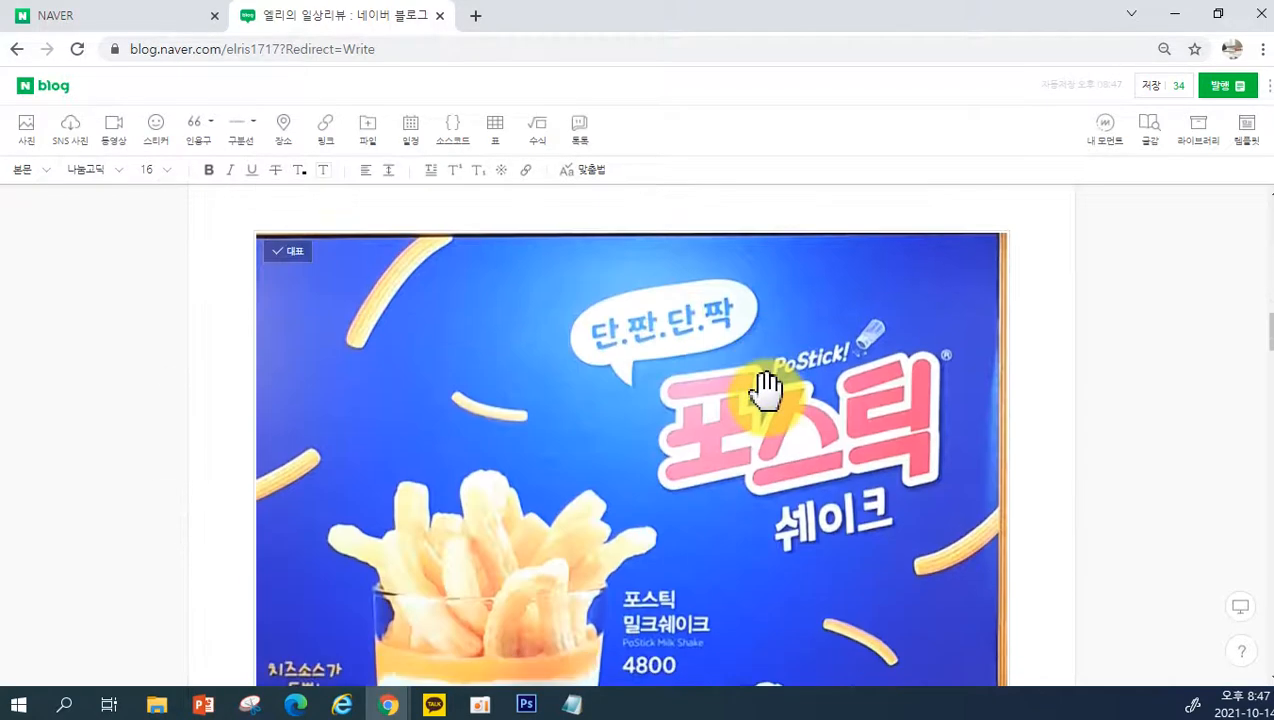
pyautogui.scroll(1, 768, 403)
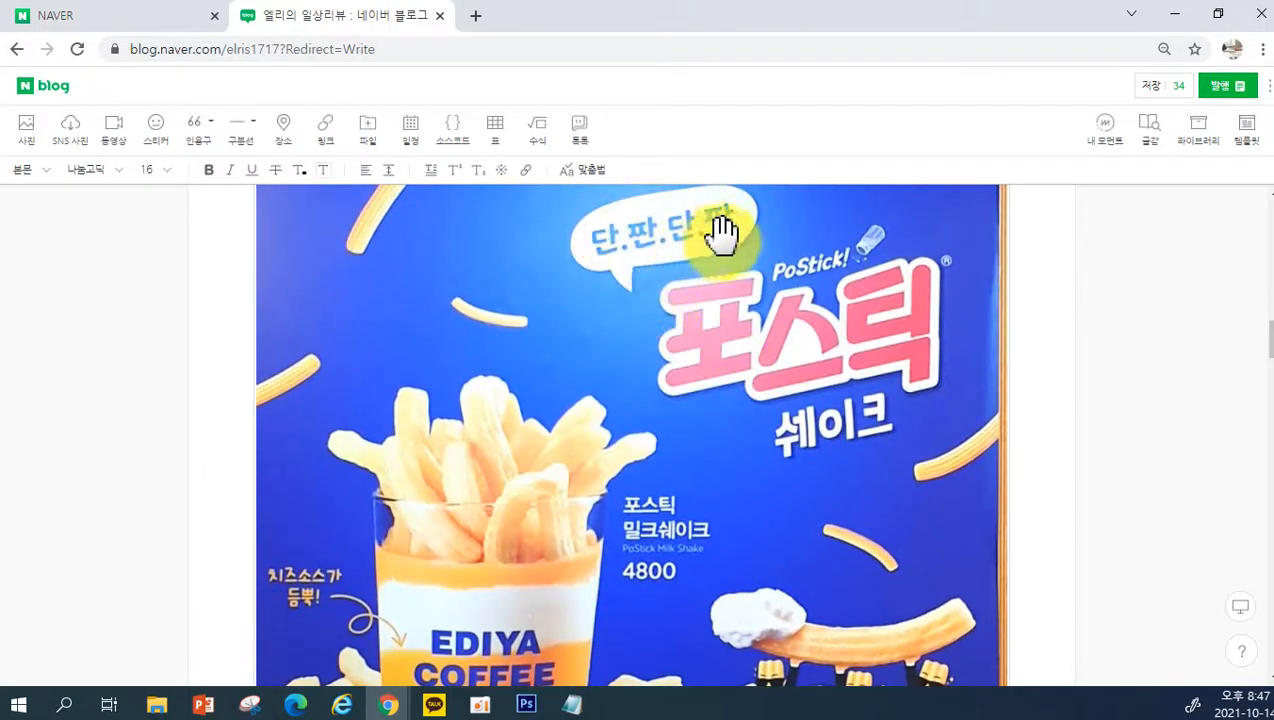
pyautogui.scroll(-1, 868, 410)
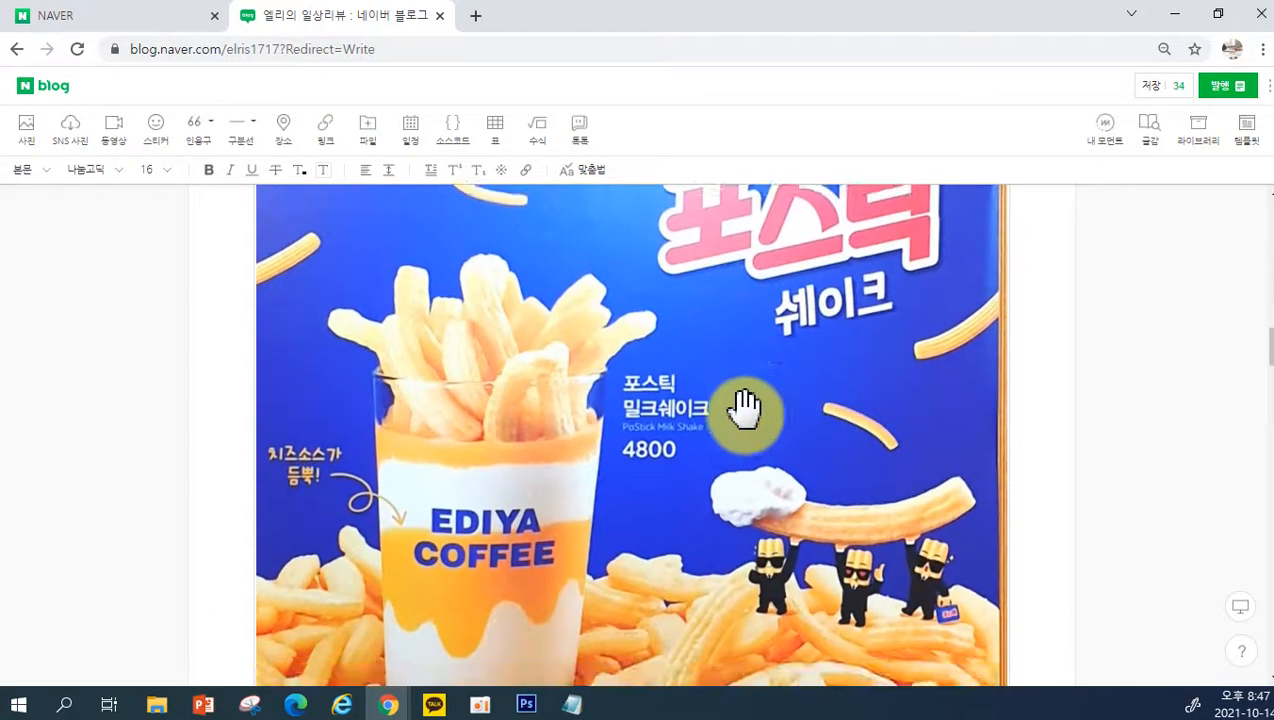
pyautogui.scroll(2, 745, 407)
pyautogui.scroll(1, 400, 340)
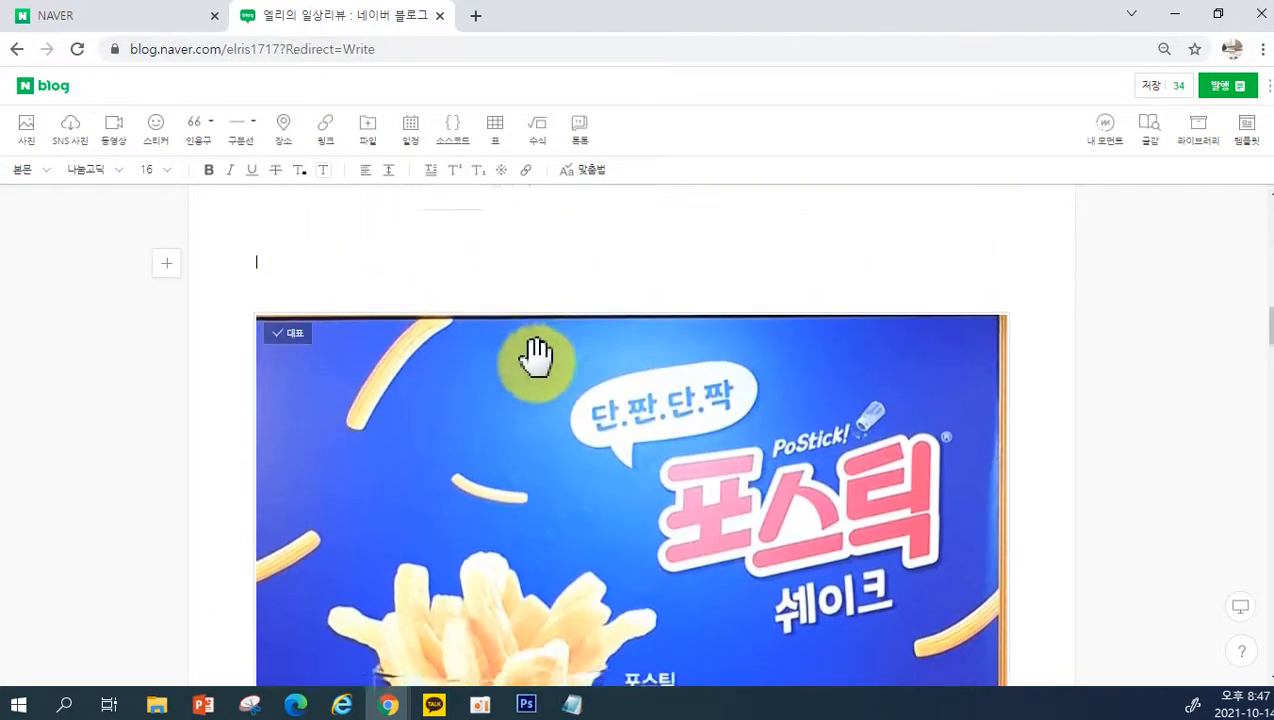
pyautogui.scroll(-2, 560, 362)
pyautogui.write('단ㅉ')
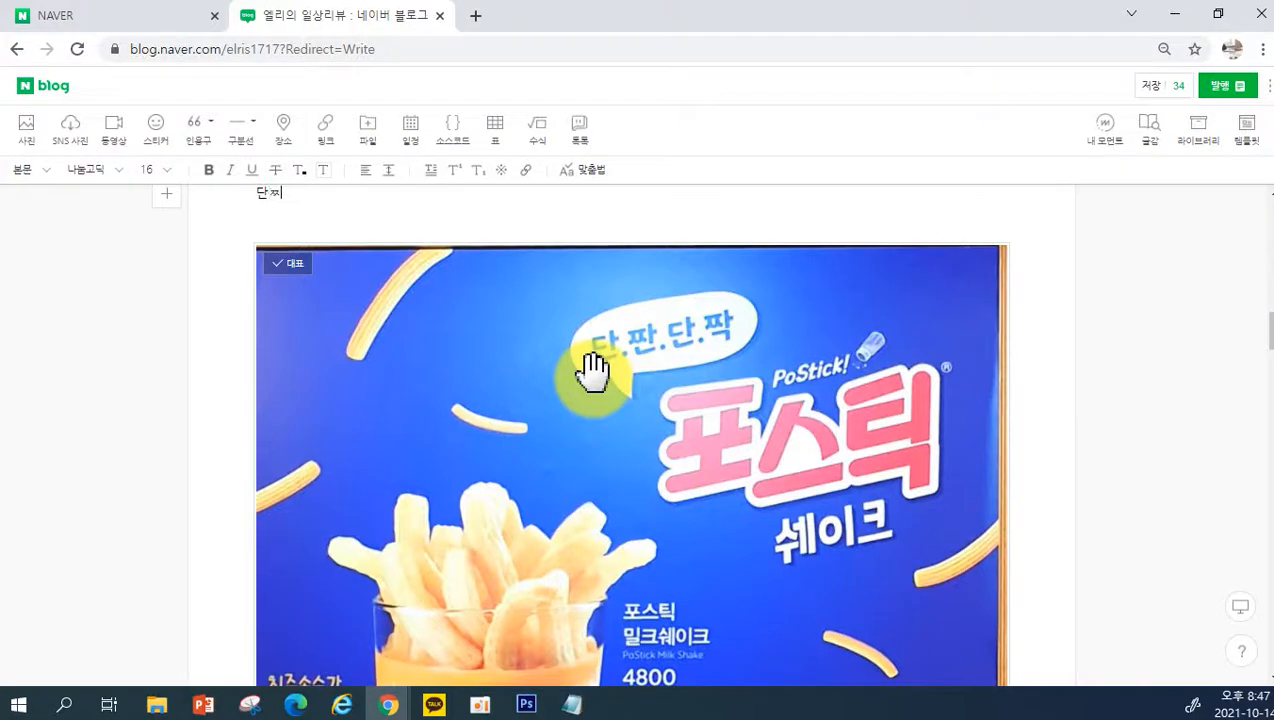
pyautogui.write('ㅏㄴ단짝 폿스틱 쉐이크')
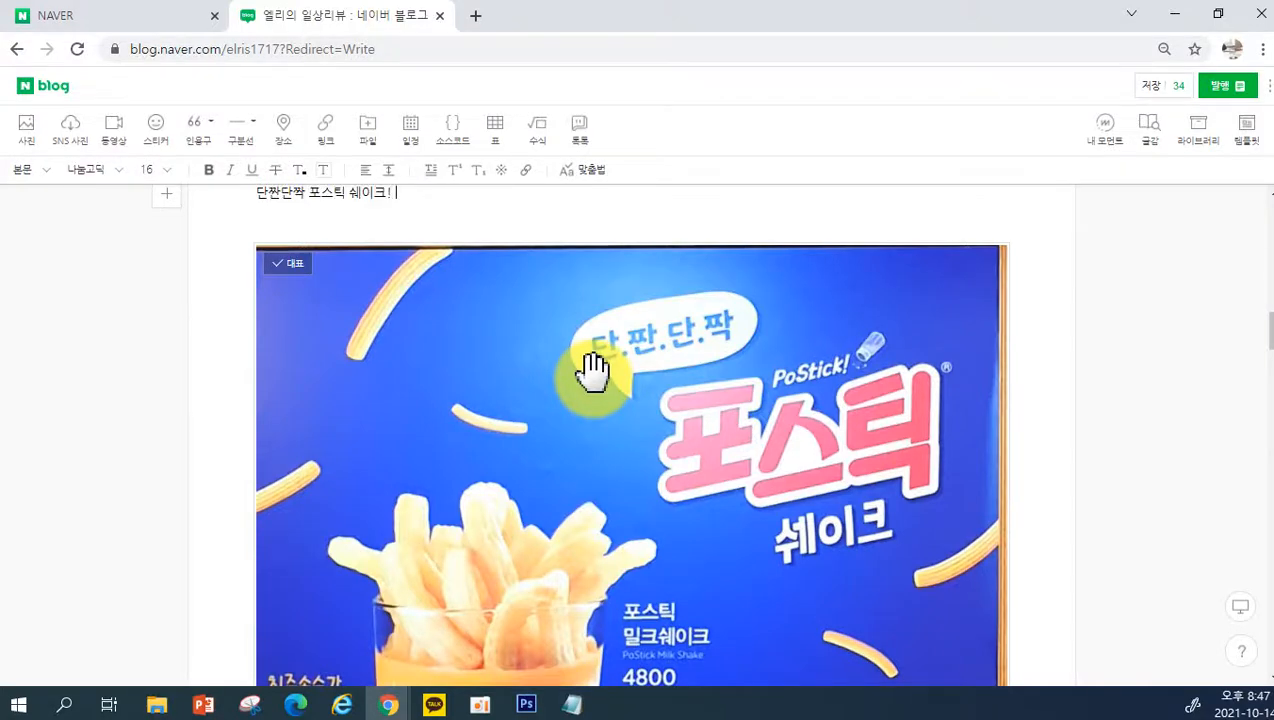
pyautogui.scroll(-3, 640, 392)
pyautogui.scroll(4, 705, 455)
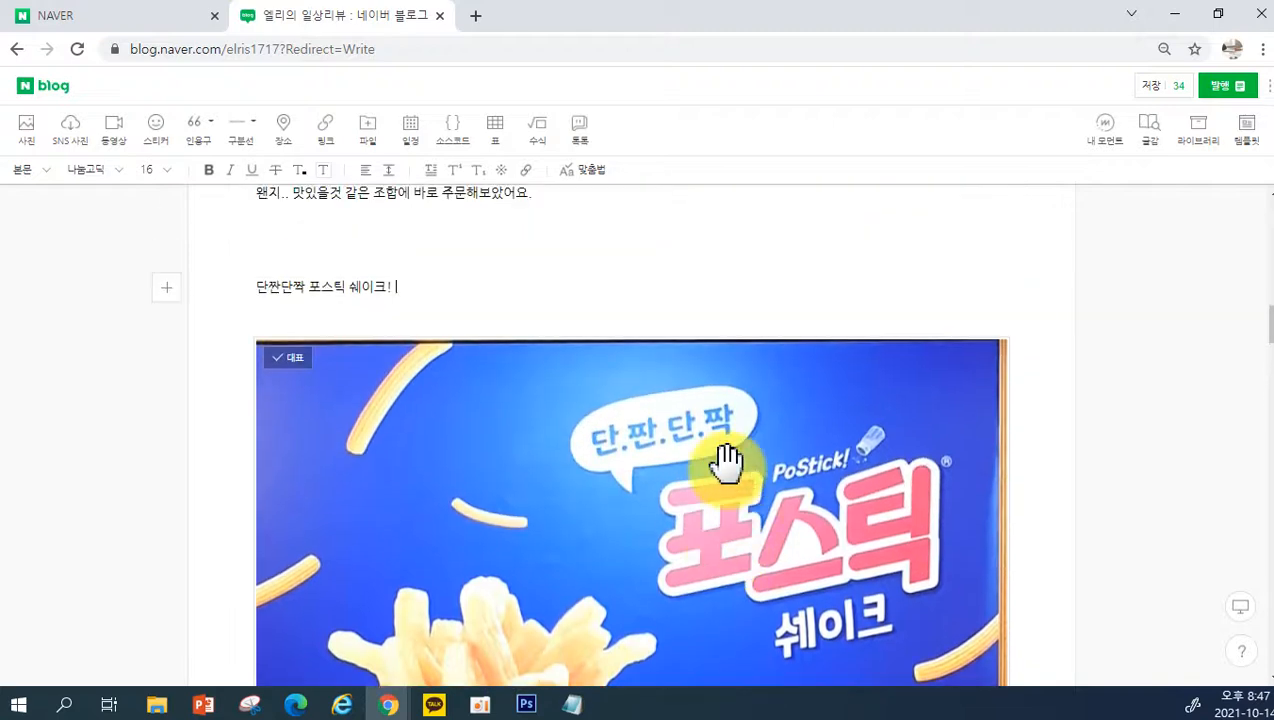
pyautogui.write('!')
# Step: Add the line "포스틱에 치즈소스가 듬뿍 들어가있다고 하는데 치즈는 진리지요 !" below the 단짠단짝 line
pyautogui.scroll(1, 727, 461)
pyautogui.press('Return')
pyautogui.write('포스틱')
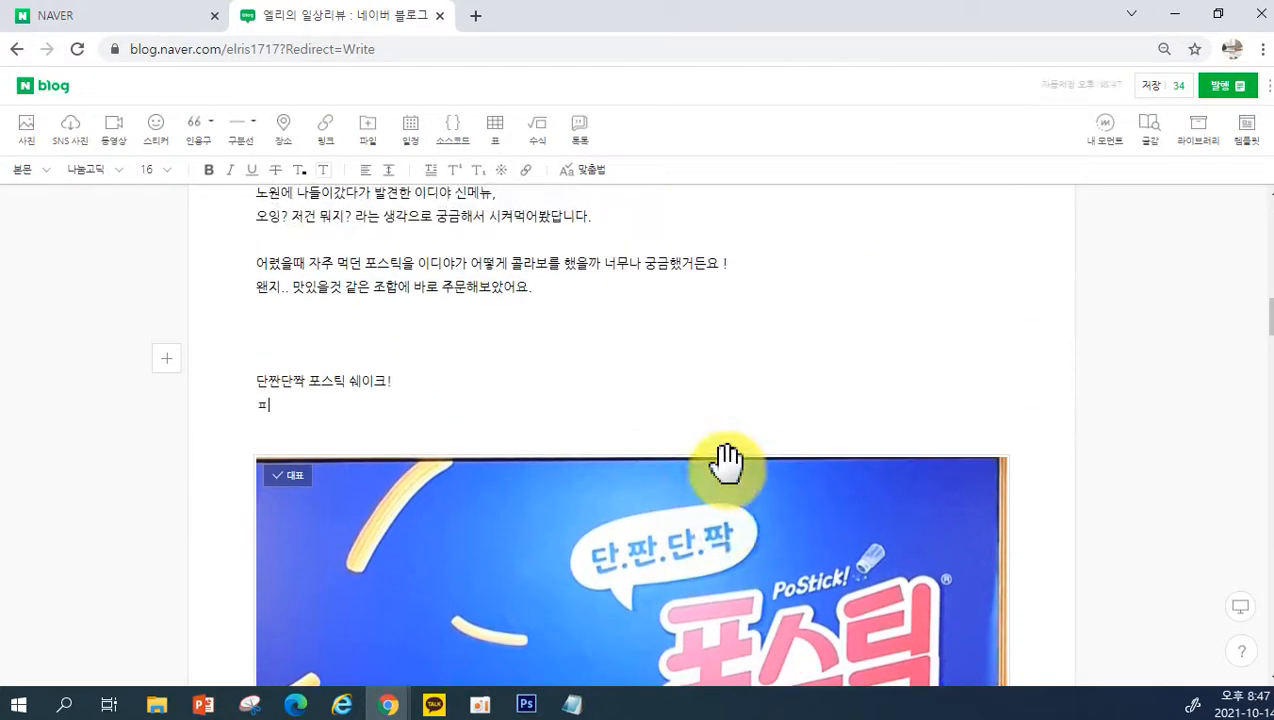
pyautogui.write('에 치즈소스가 듬')
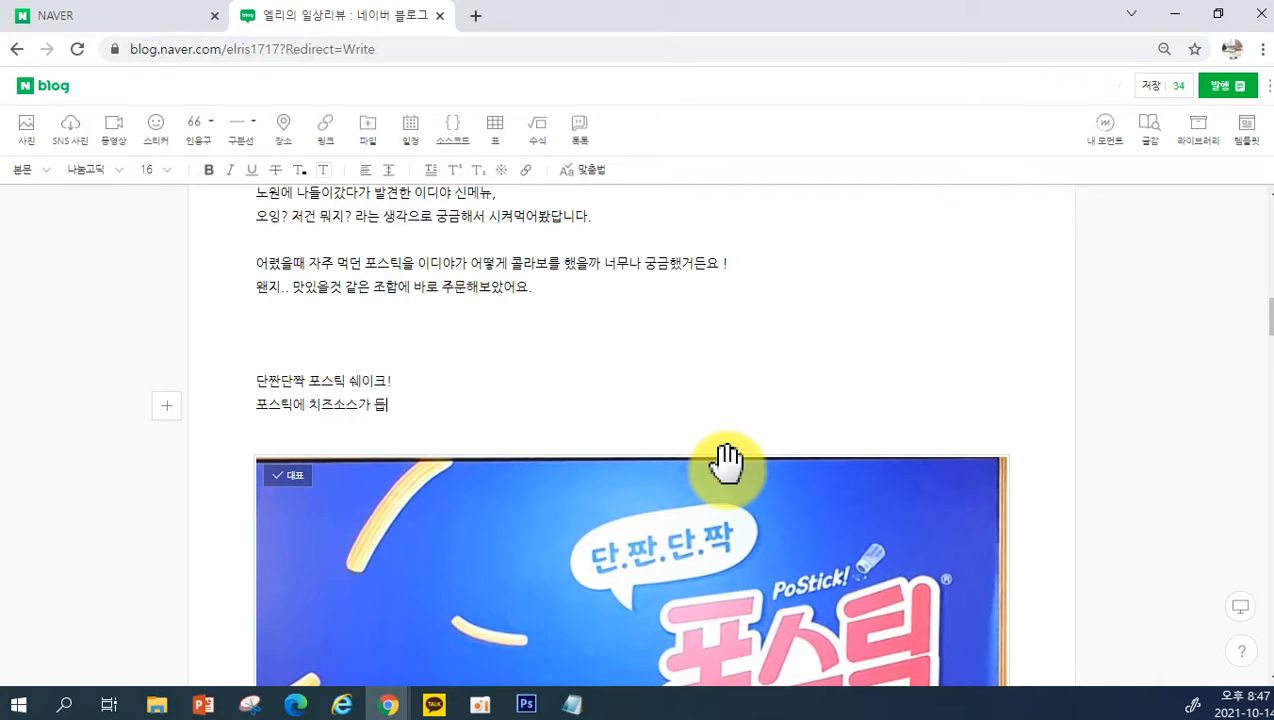
pyautogui.write('뿍 들어가있다고 하는데')
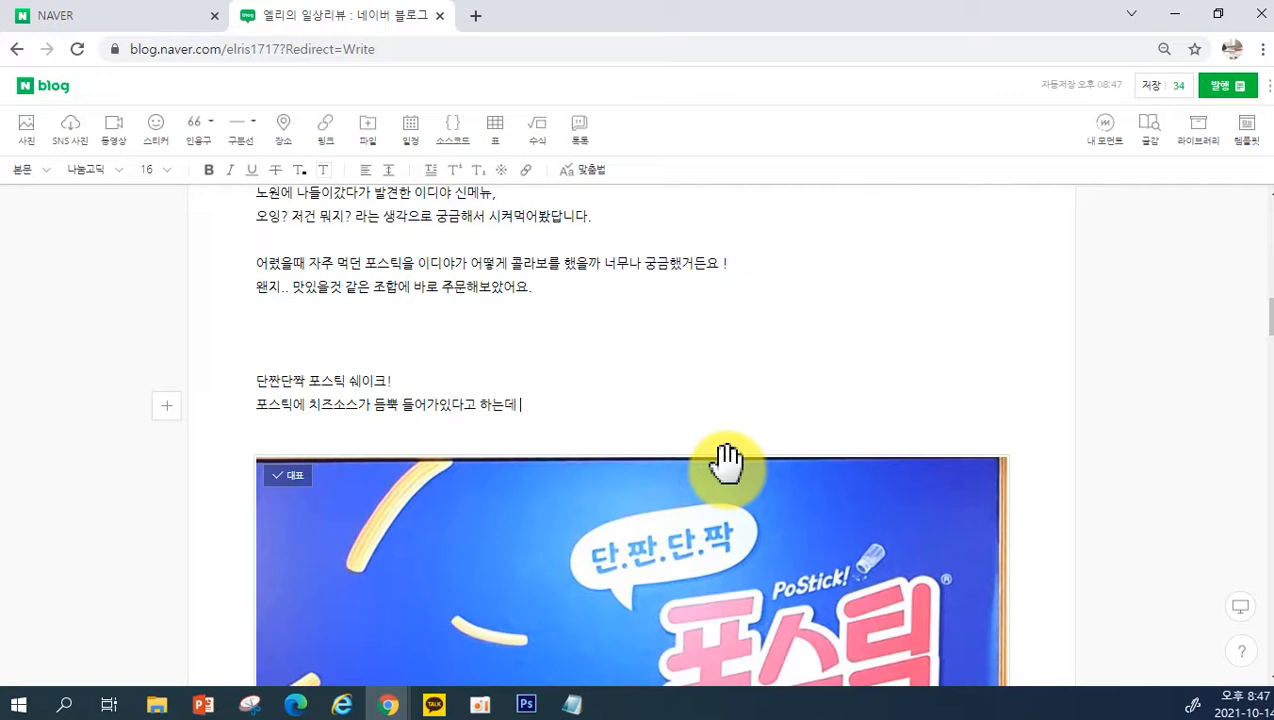
pyautogui.write(' 치즈는 진리지요 !')
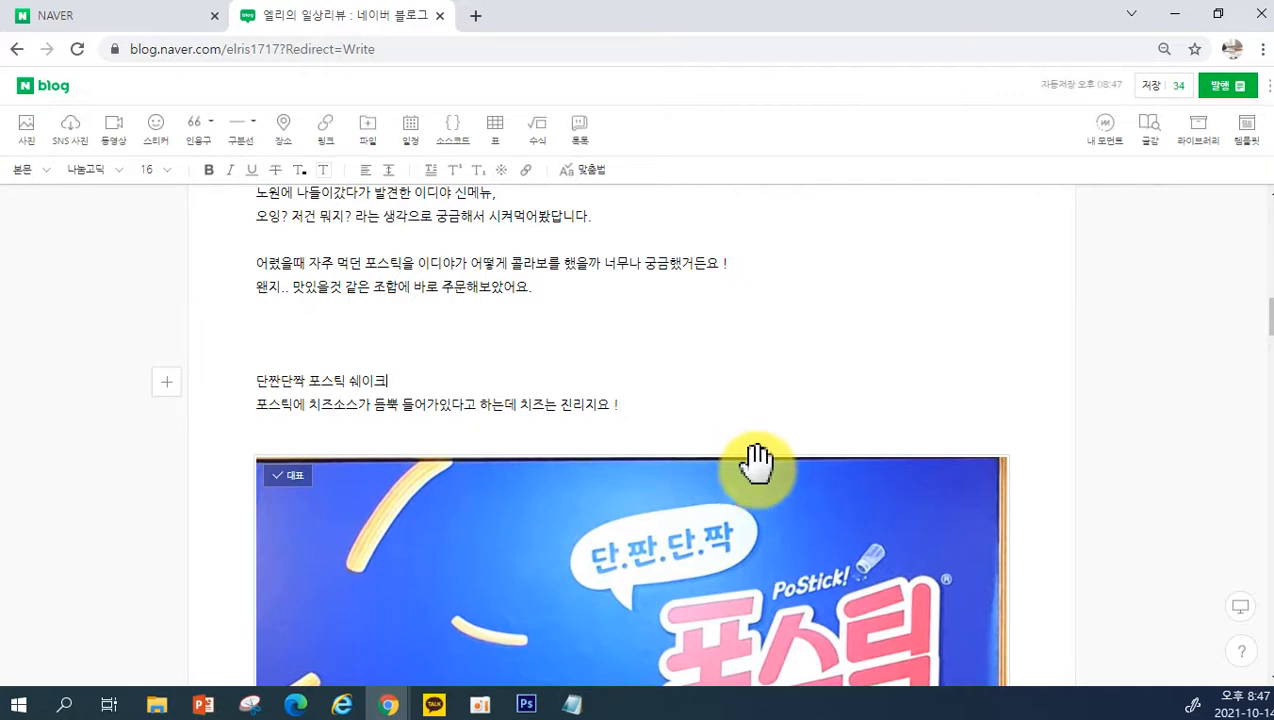
# Step: Add a line break after "치즈는 진리지요 !" and check the photos further down the post
pyautogui.scroll(-5, 677, 432)
pyautogui.scroll(6, 661, 420)
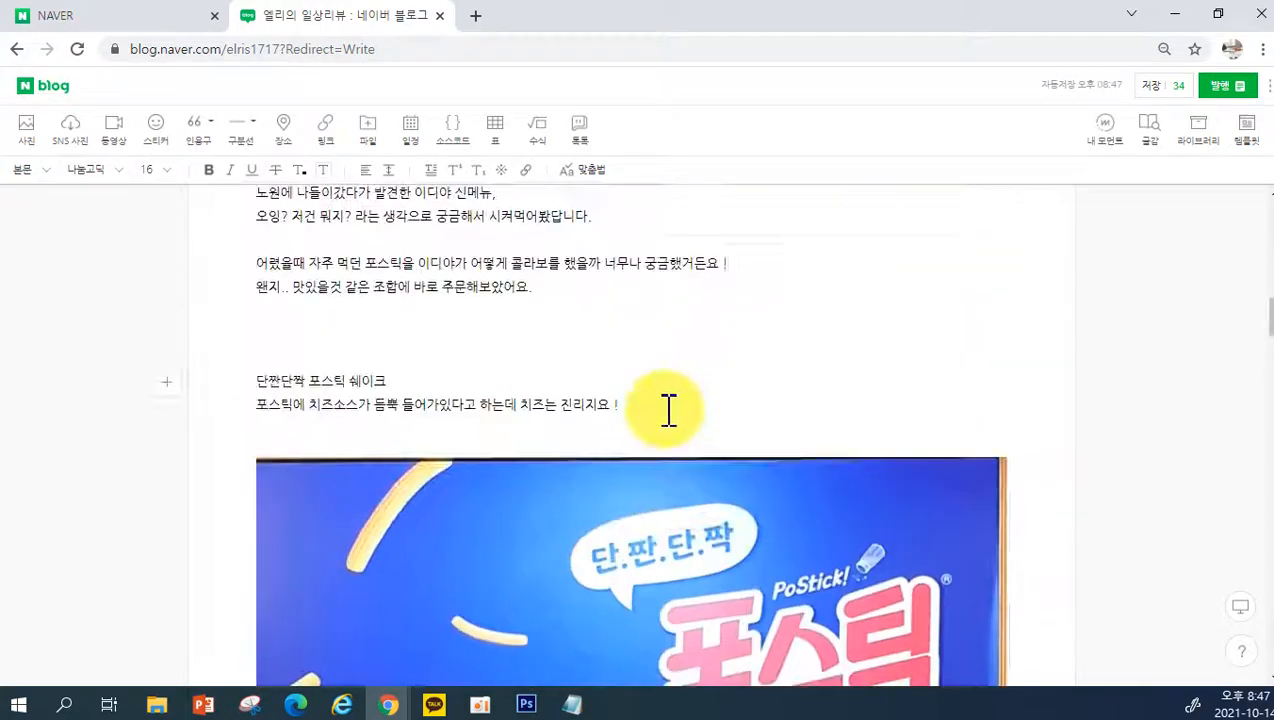
pyautogui.click(668, 456)
pyautogui.click(654, 404)
pyautogui.press('Return')
pyautogui.scroll(-12, 664, 440)
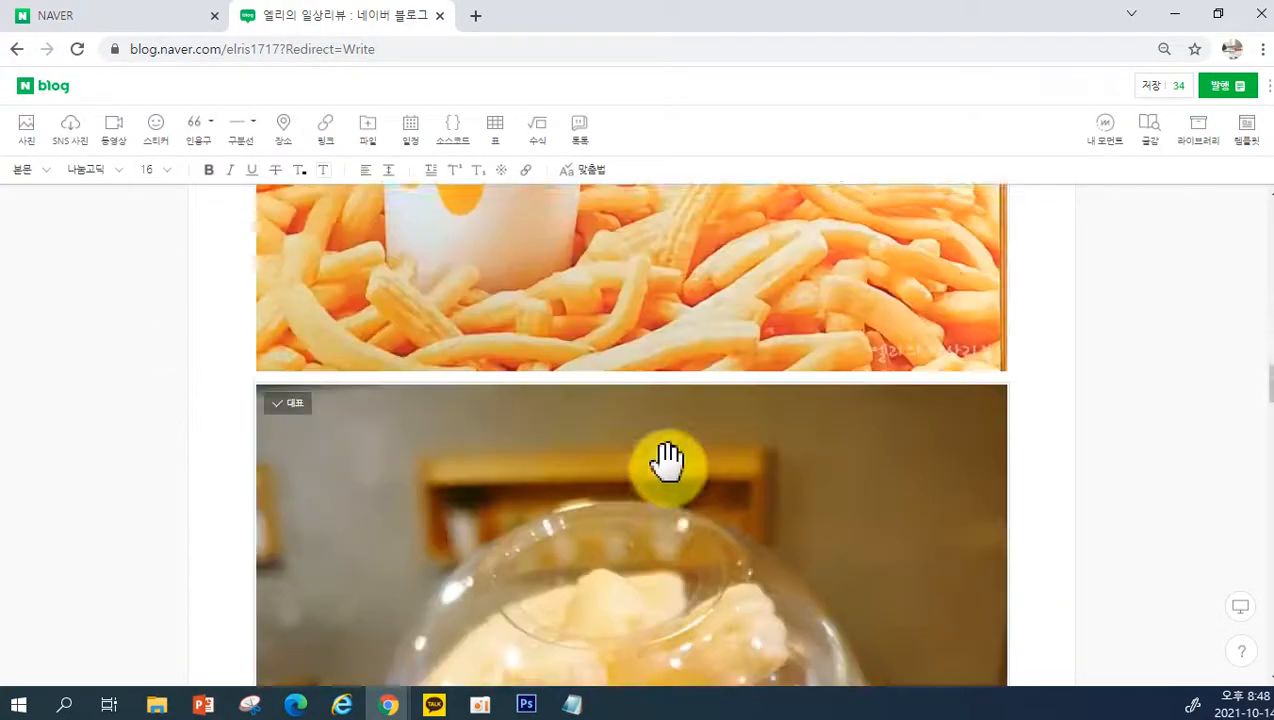
pyautogui.scroll(-15, 636, 497)
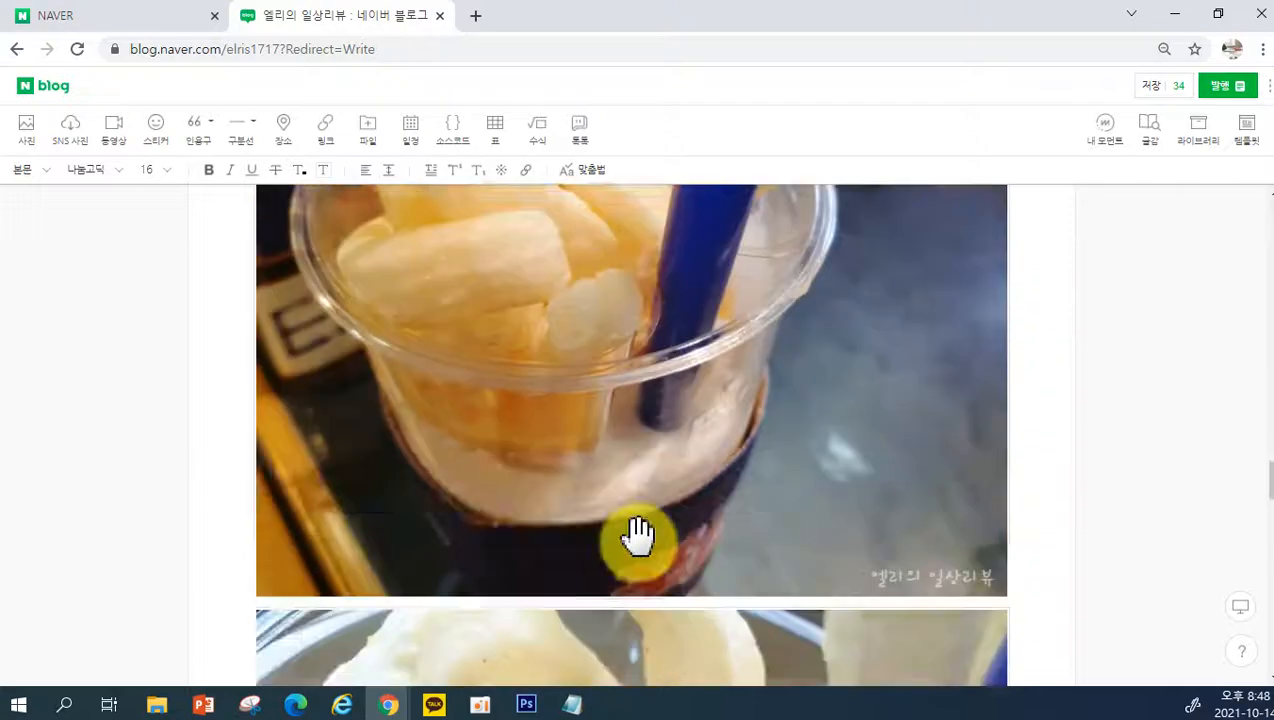
pyautogui.scroll(20, 652, 518)
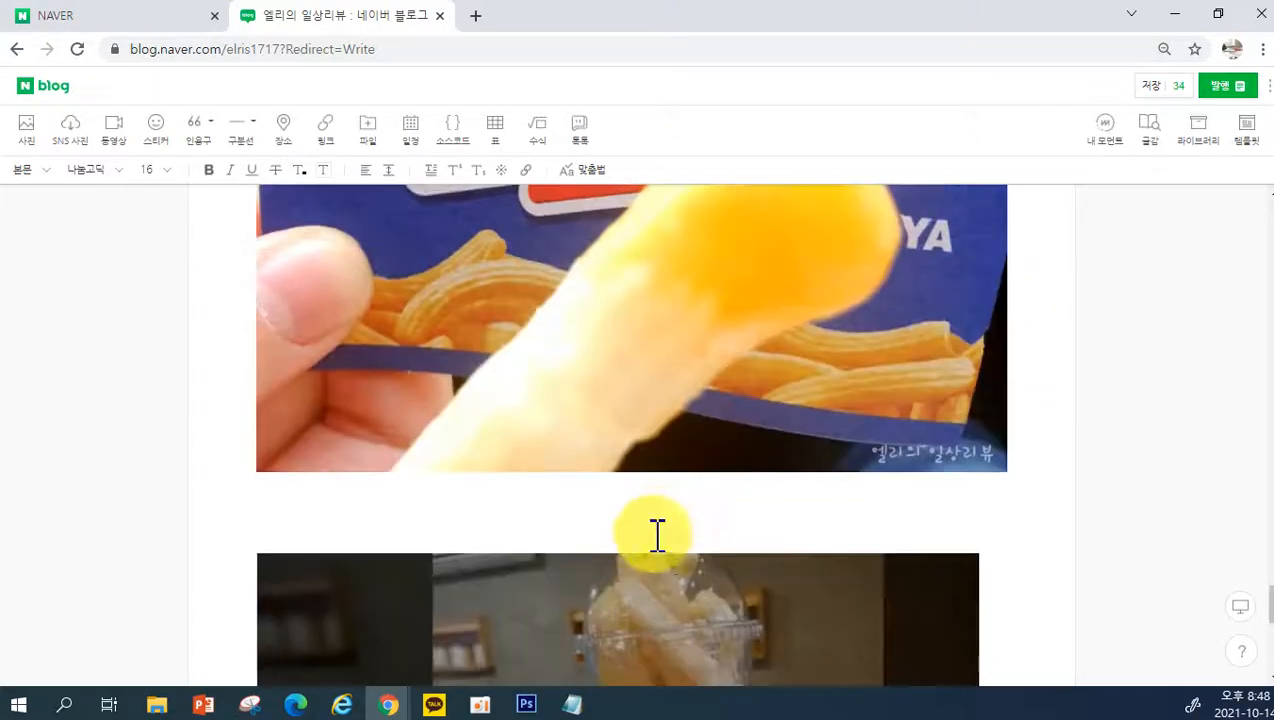
# Step: Insert the representative photo of the hand-held 포스틱 cup from the post's library directly below the poster photo
pyautogui.scroll(-5, 657, 519)
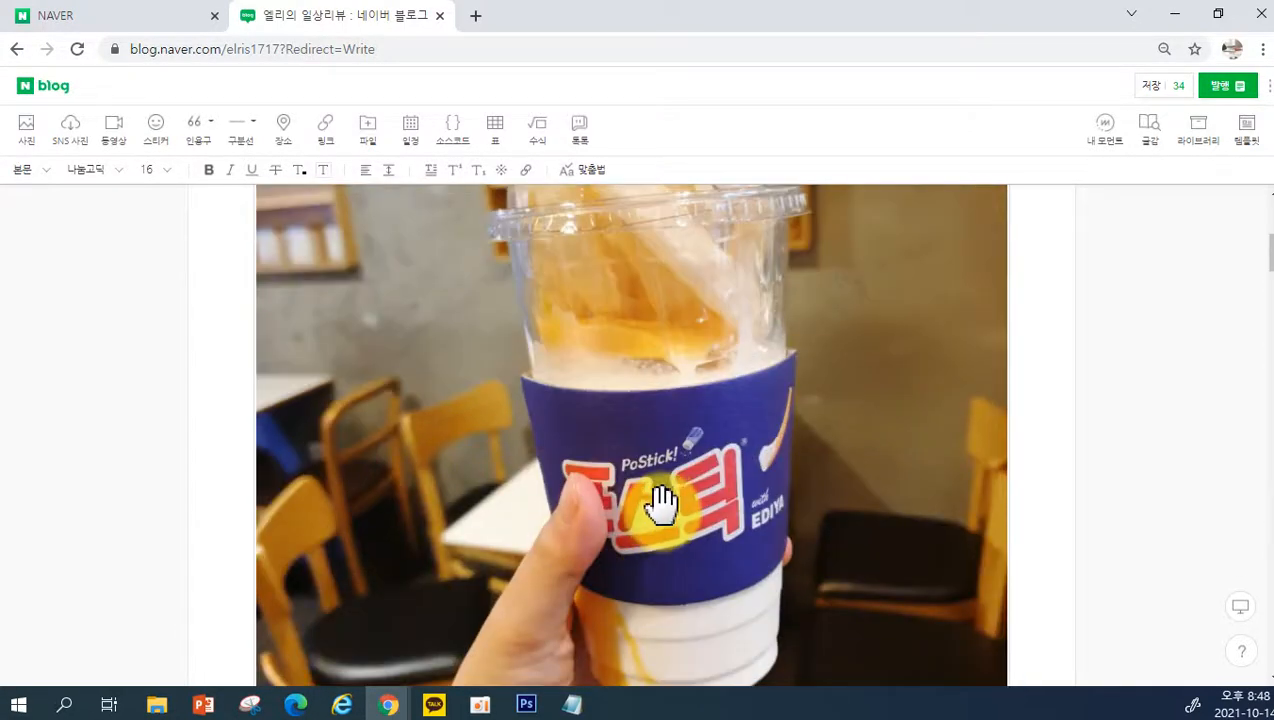
pyautogui.scroll(5, 665, 503)
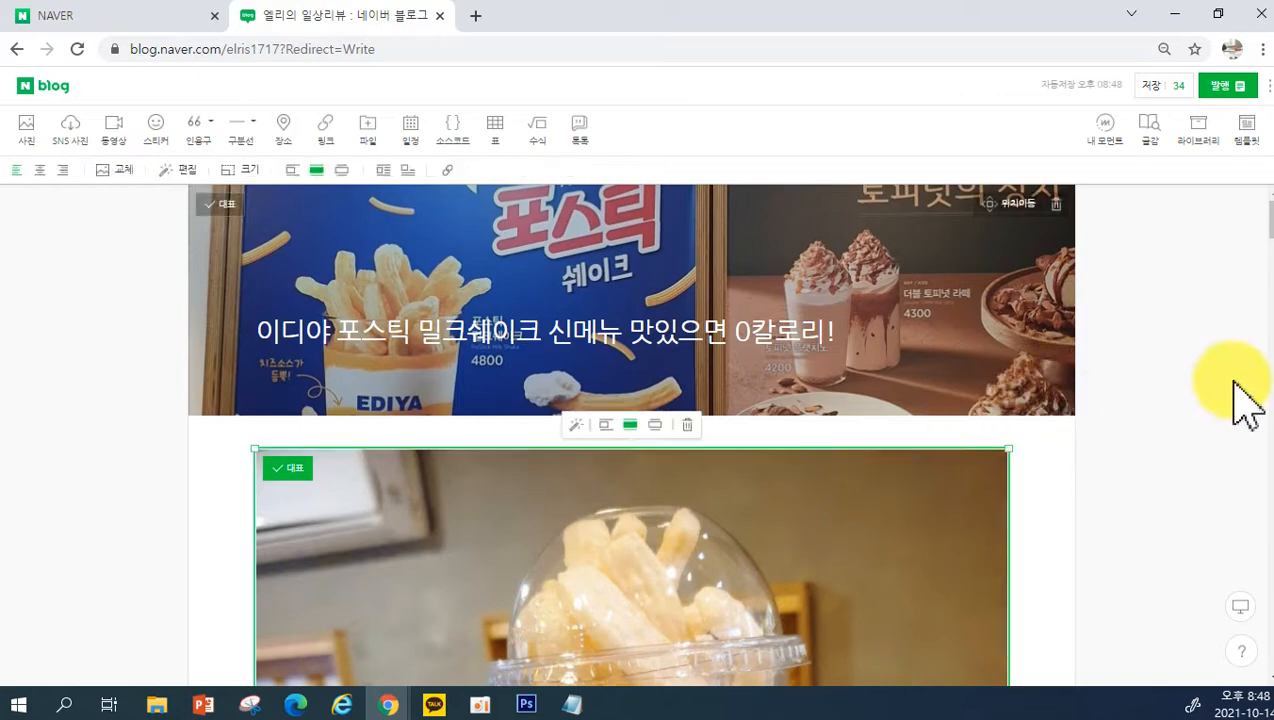
pyautogui.click(1200, 130)
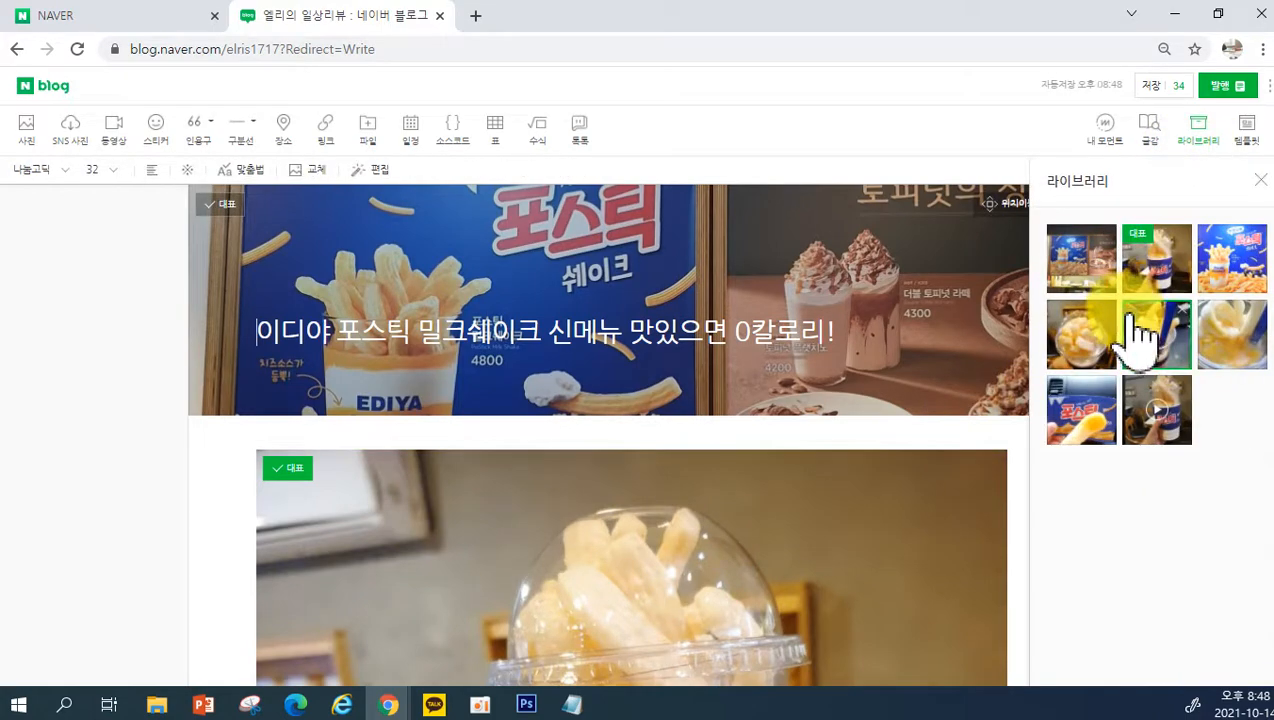
pyautogui.scroll(-15, 983, 485)
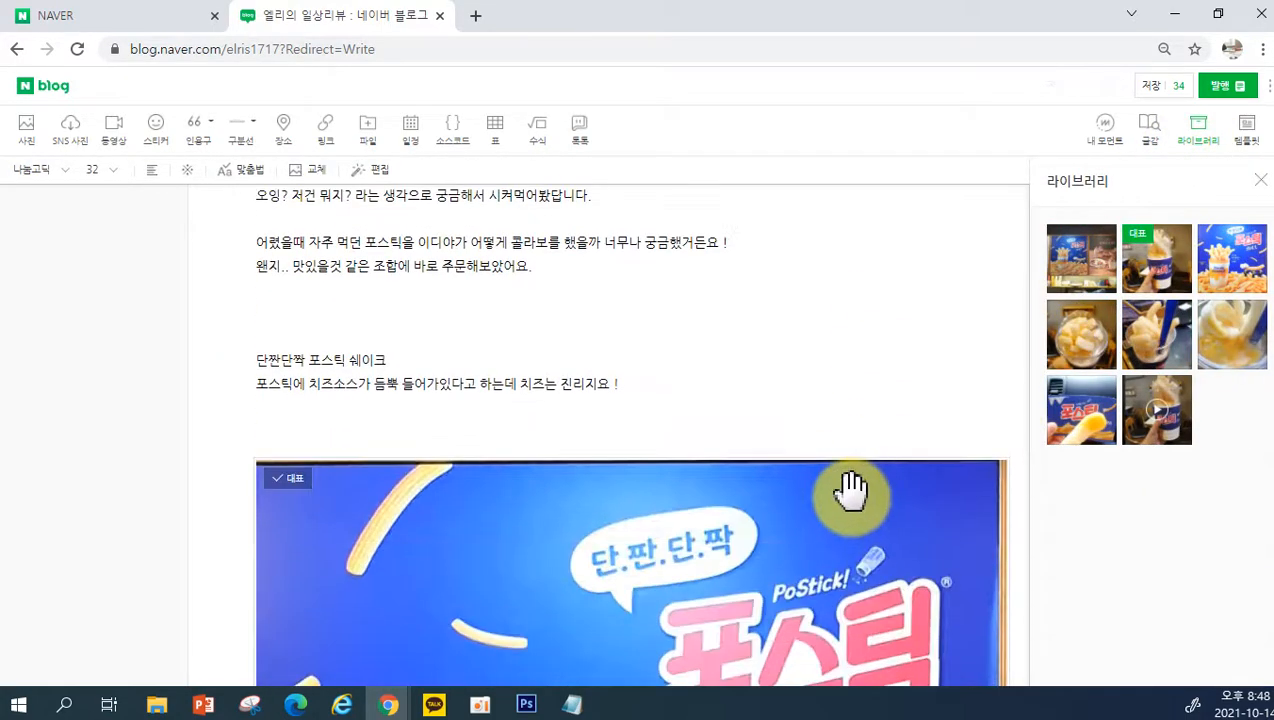
pyautogui.scroll(-8, 838, 530)
pyautogui.scroll(9, 839, 520)
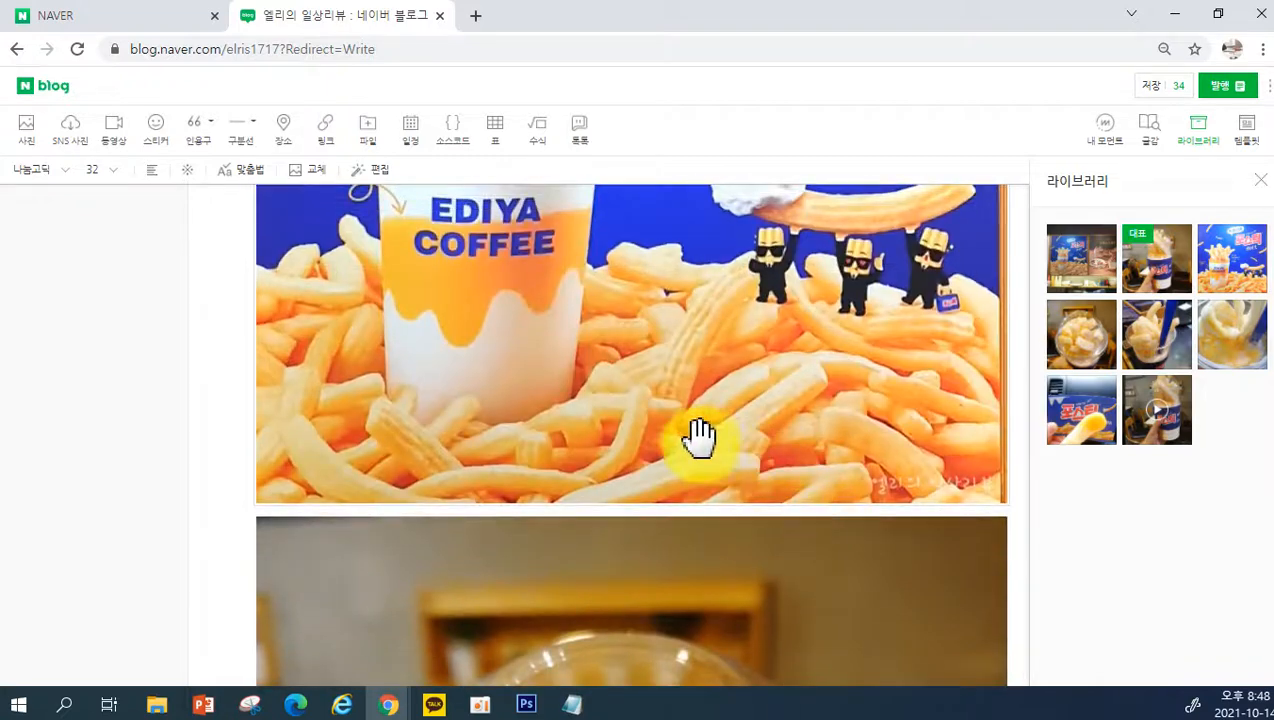
pyautogui.scroll(-1, 697, 435)
pyautogui.moveTo(1160, 280); pyautogui.dragTo(725, 445)
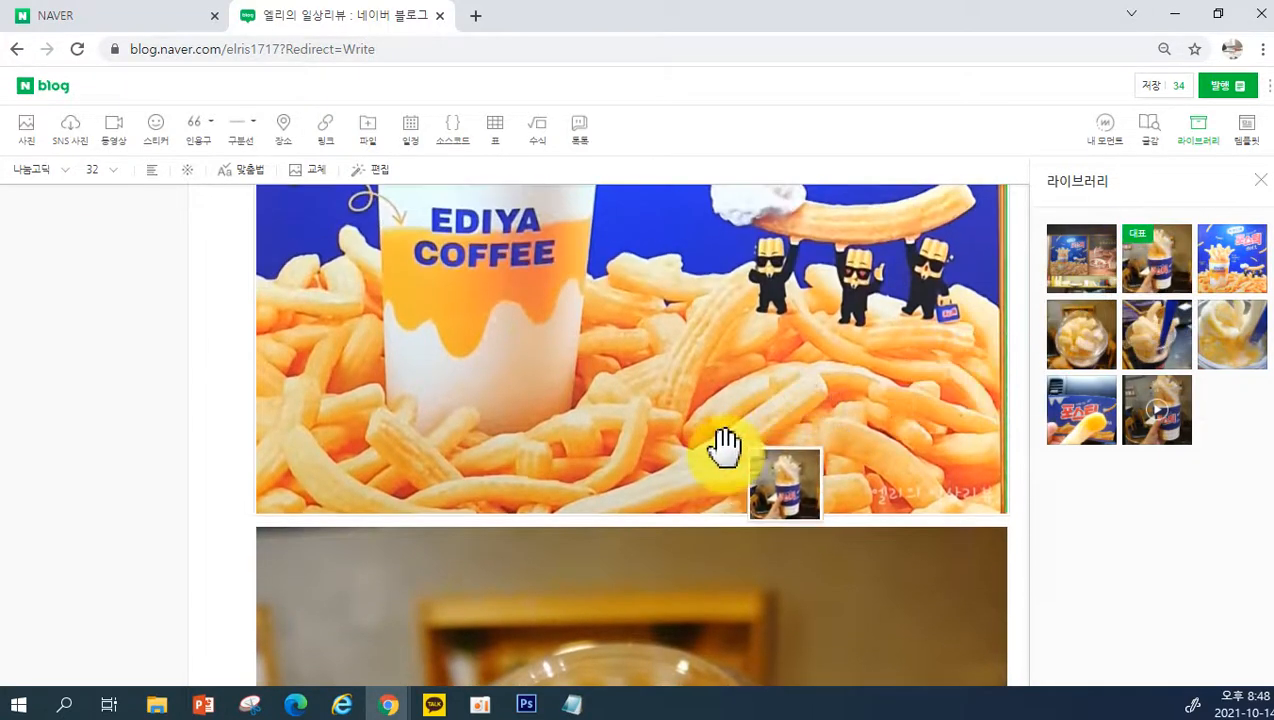
pyautogui.moveTo(638, 525); pyautogui.dragTo(640, 522)
pyautogui.scroll(15, 665, 480)
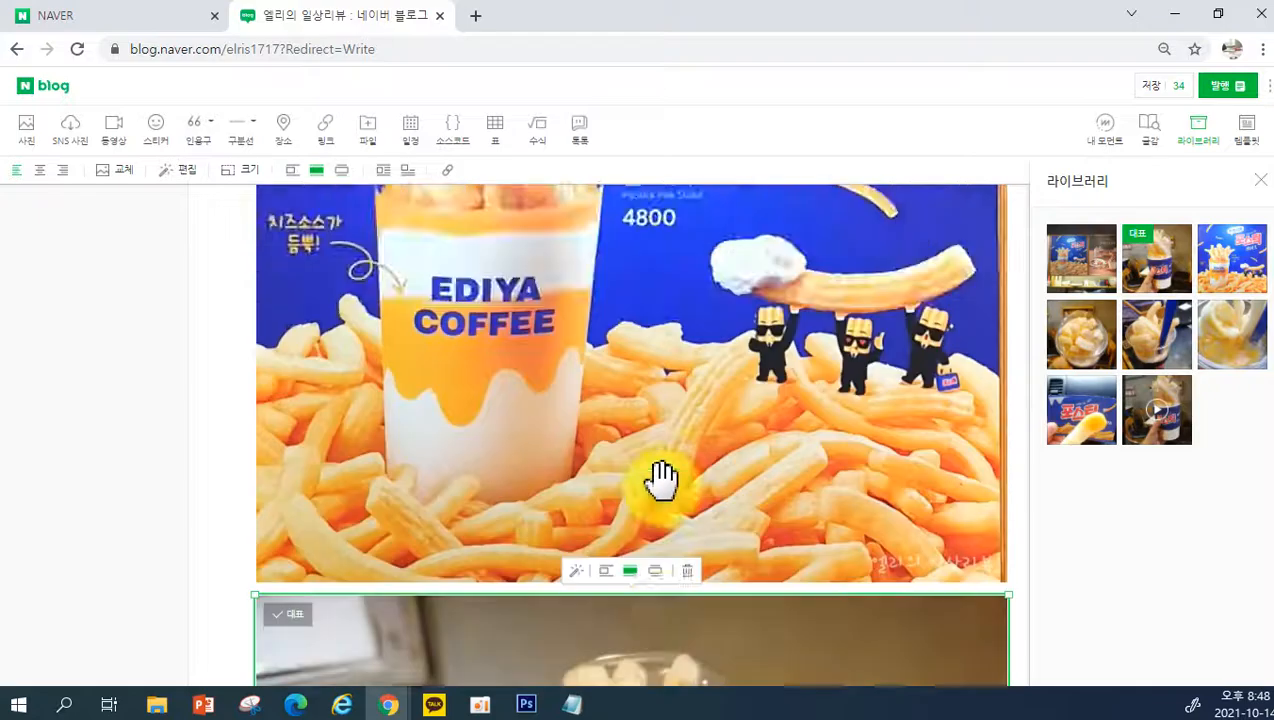
# Step: Open an empty text line between the poster photo and the inserted cup photo
pyautogui.scroll(-11, 667, 480)
pyautogui.scroll(5, 668, 490)
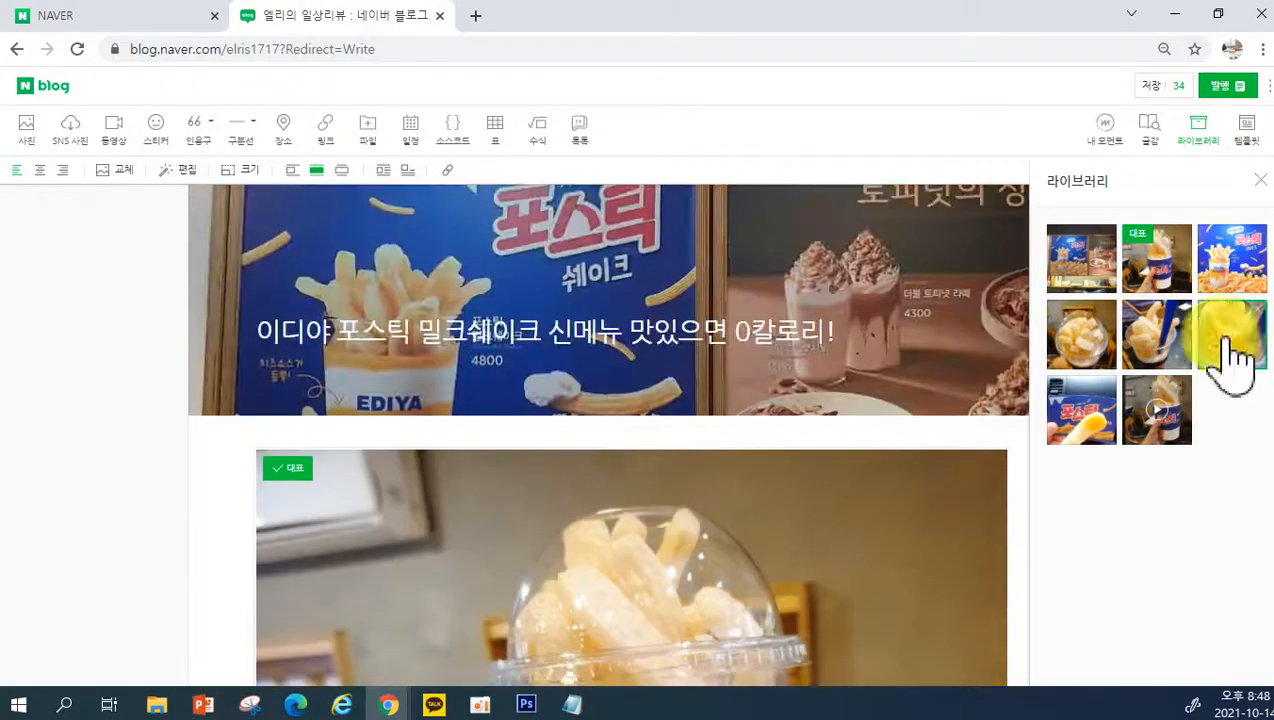
pyautogui.scroll(-12, 549, 612)
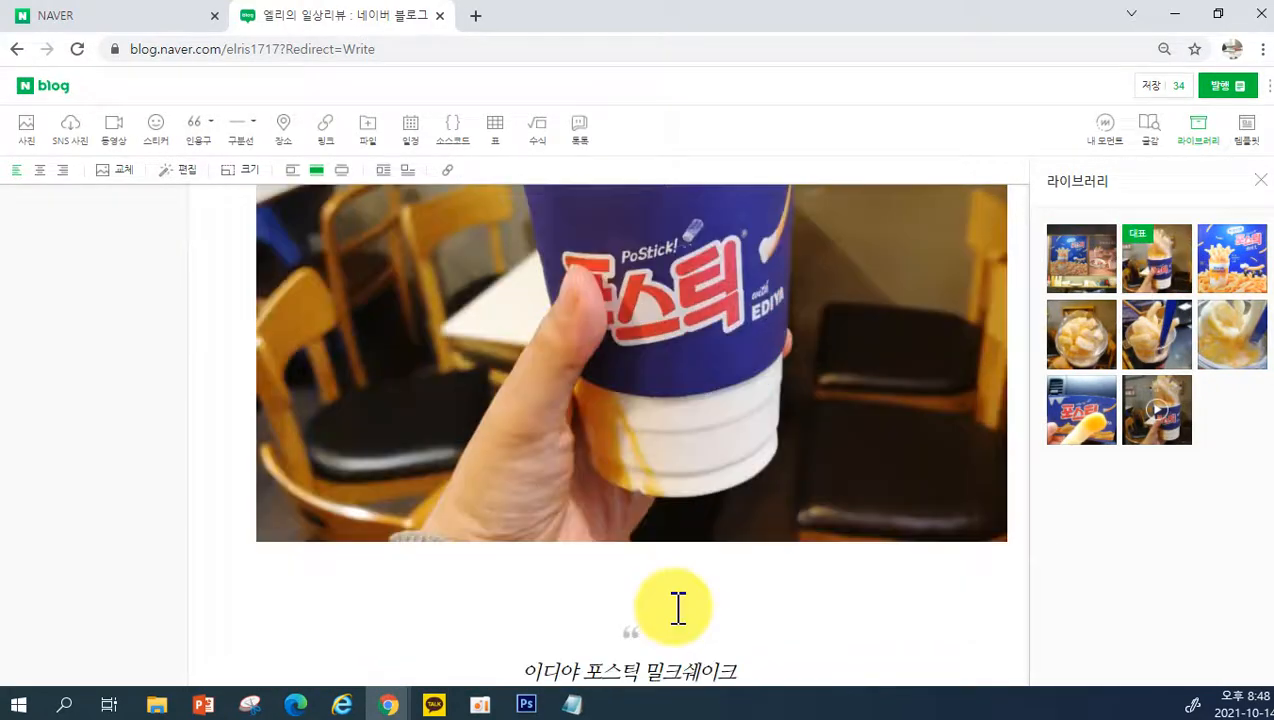
pyautogui.scroll(9, 683, 606)
pyautogui.scroll(4, 620, 535)
pyautogui.click(578, 418)
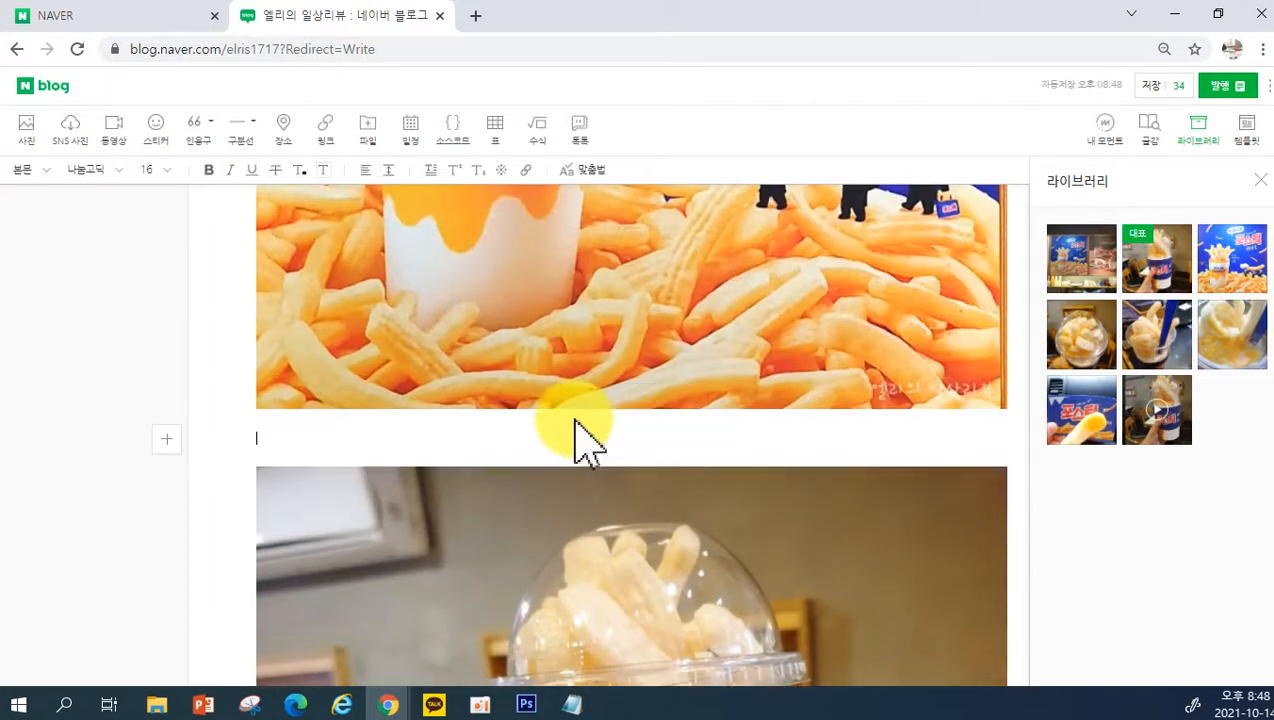
# Step: Review the text and photos around the poster photo, and close the library
pyautogui.scroll(-10, 620, 380)
pyautogui.scroll(3, 520, 270)
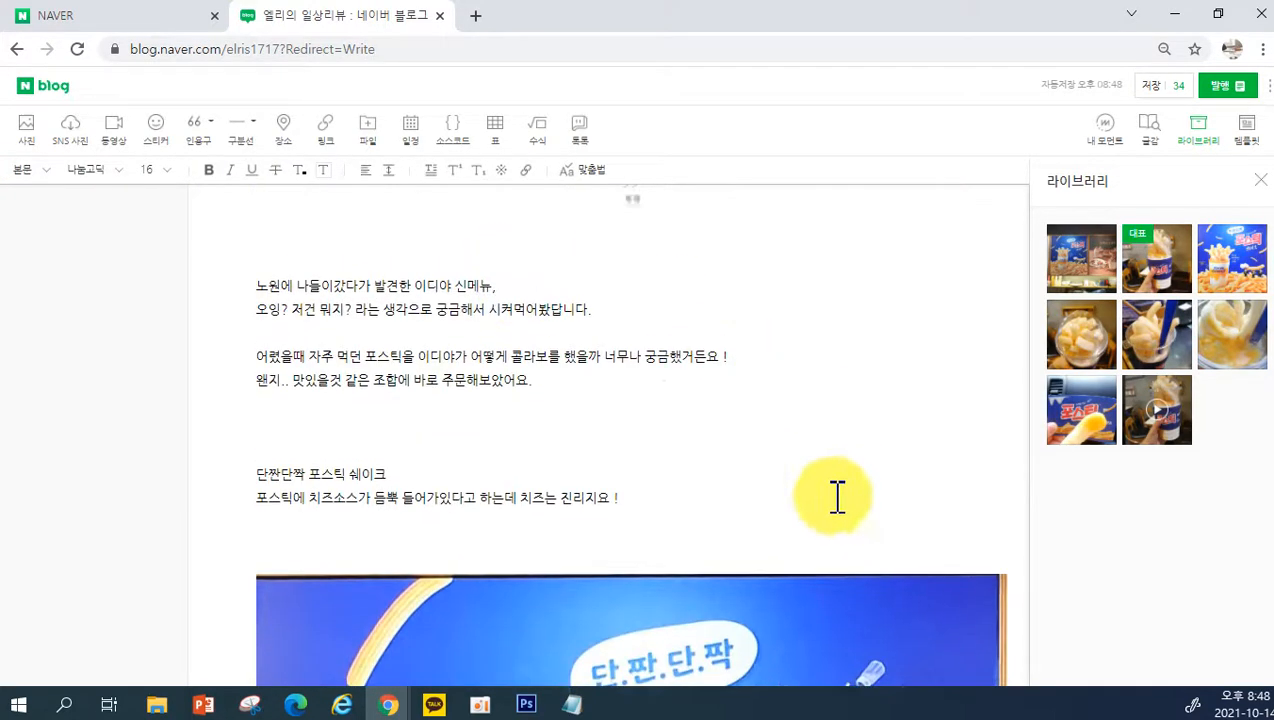
pyautogui.scroll(5, 583, 350)
pyautogui.scroll(-4, 680, 420)
pyautogui.scroll(8, 700, 464)
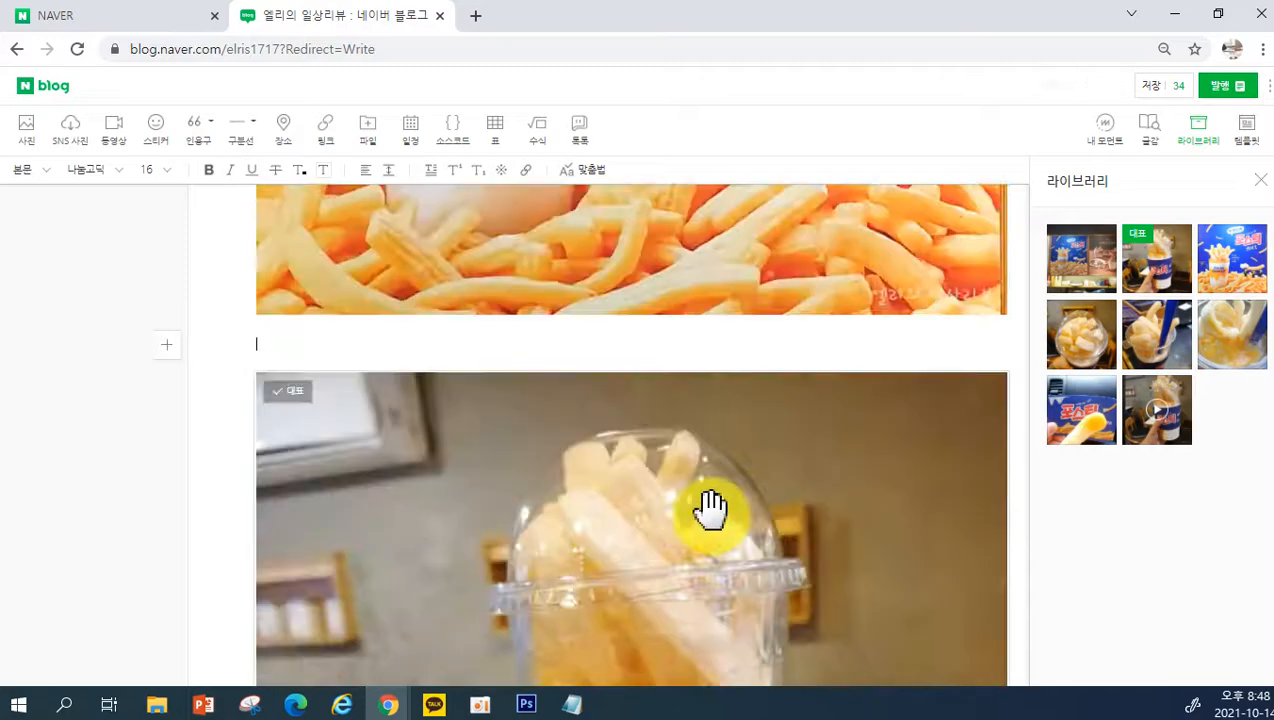
pyautogui.scroll(-2, 708, 512)
pyautogui.scroll(5, 691, 498)
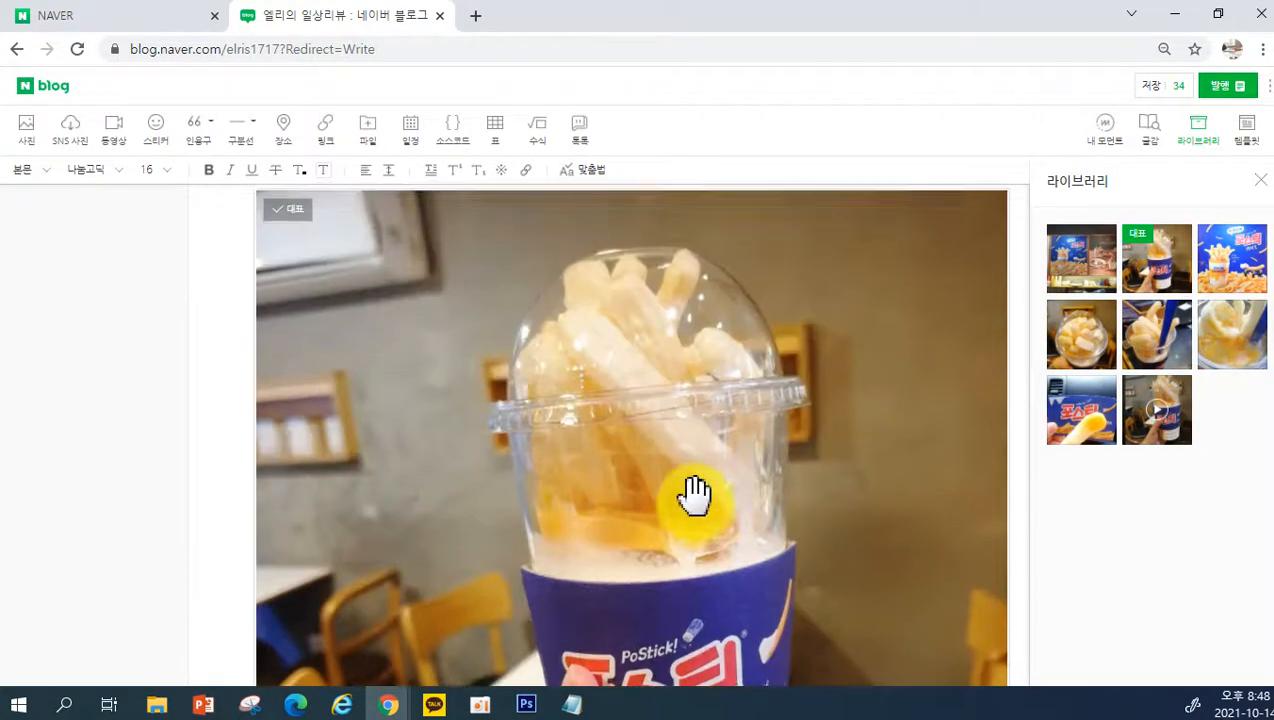
pyautogui.scroll(4, 531, 530)
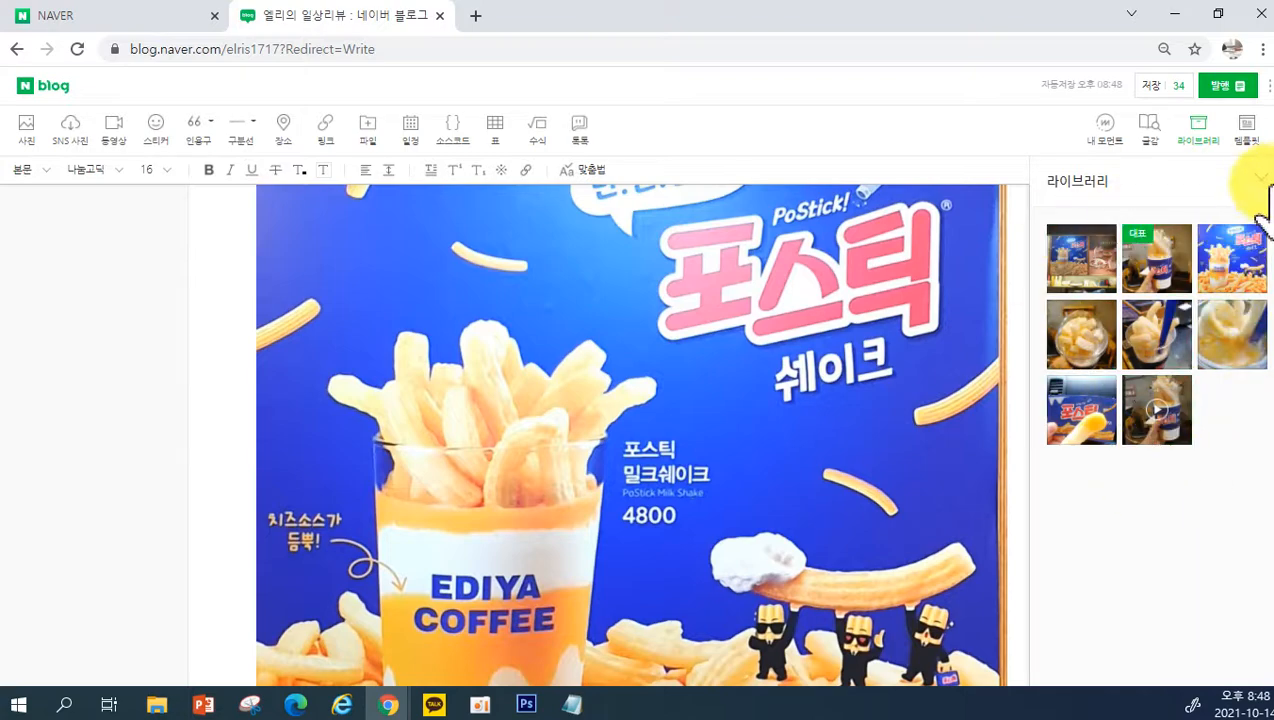
pyautogui.click(1261, 178)
pyautogui.scroll(5, 500, 483)
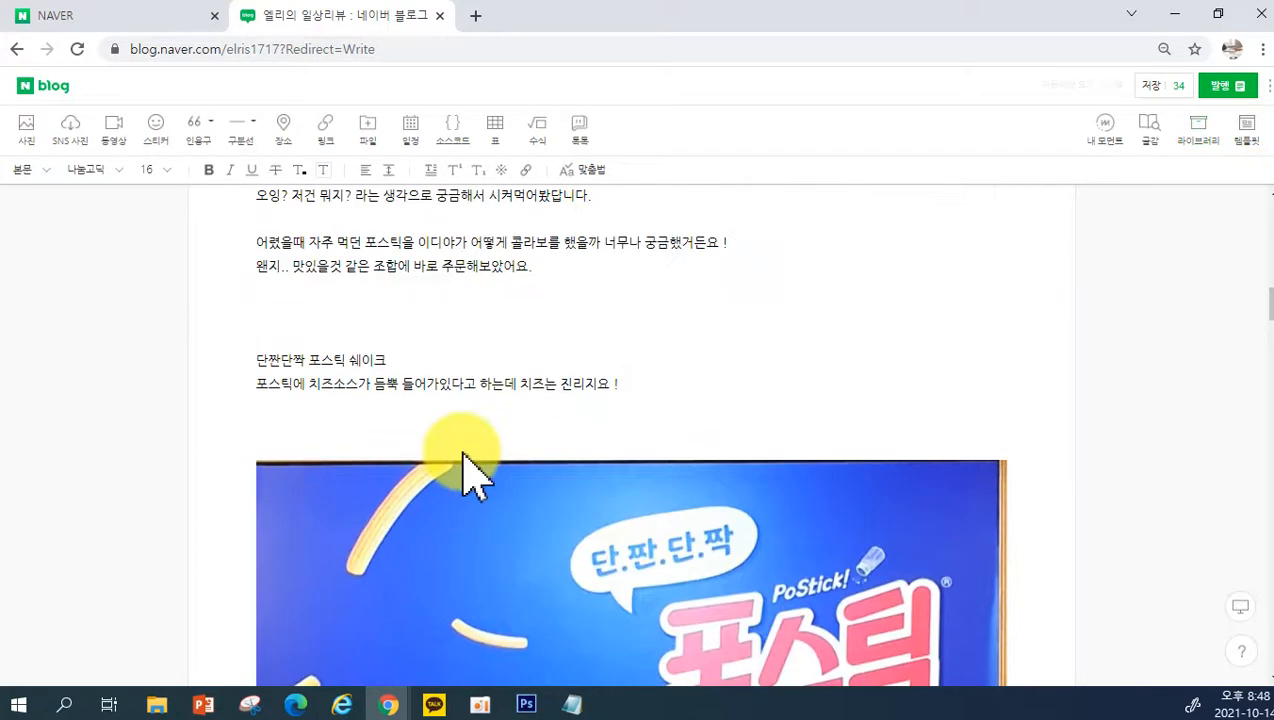
# Step: Add another empty line between the poster photo and the cup photo
pyautogui.scroll(-5, 435, 458)
pyautogui.scroll(-5, 429, 452)
pyautogui.click(350, 529)
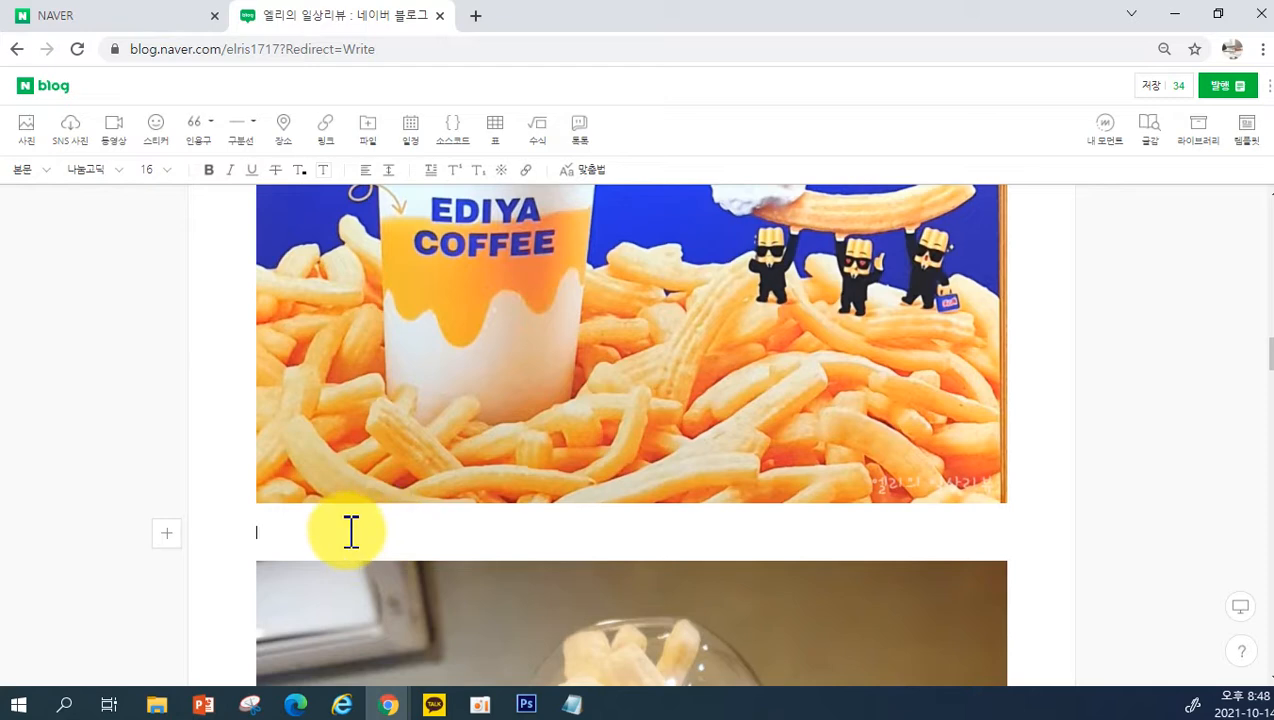
pyautogui.press('Return')
pyautogui.scroll(-1, 464, 577)
# Step: Copy the two lines starting with 단짠단짝 above the poster photo, and delete them there along with the surplus empty lines
pyautogui.scroll(10, 420, 530)
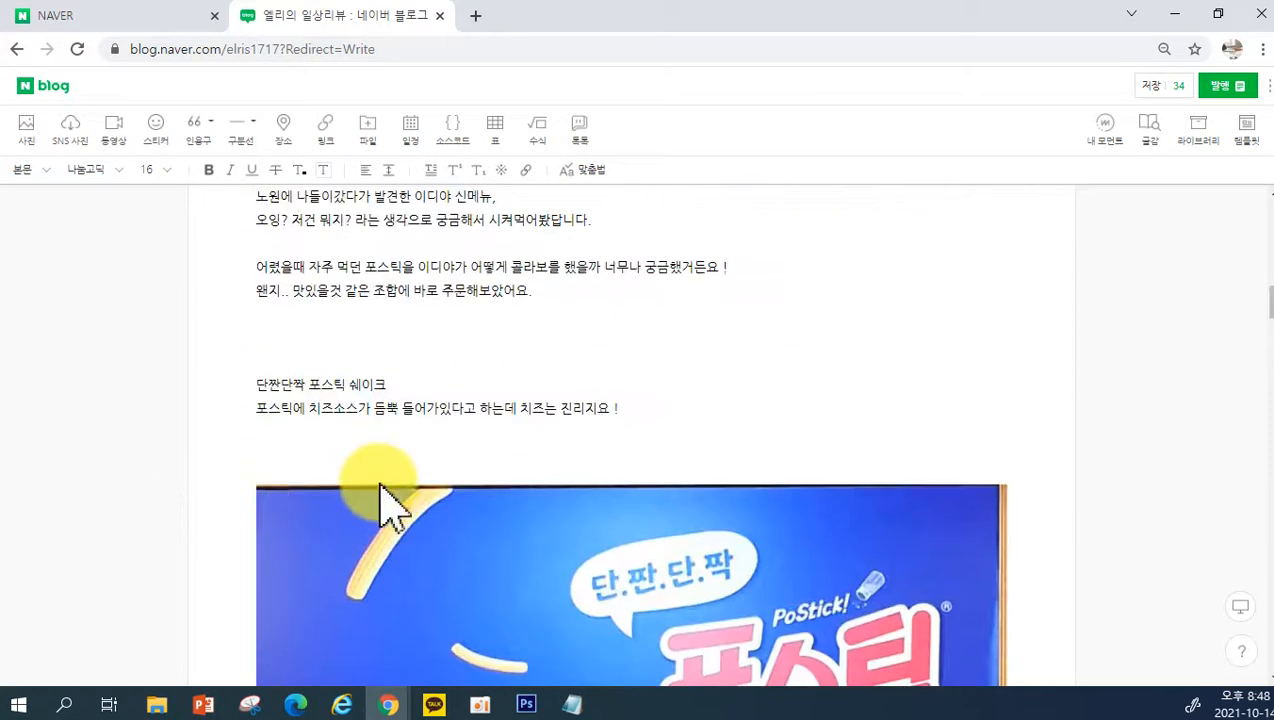
pyautogui.scroll(-3, 325, 450)
pyautogui.moveTo(259, 384); pyautogui.dragTo(656, 412)
pyautogui.hotkey('ctrl', 'c')
pyautogui.press('BackSpace')
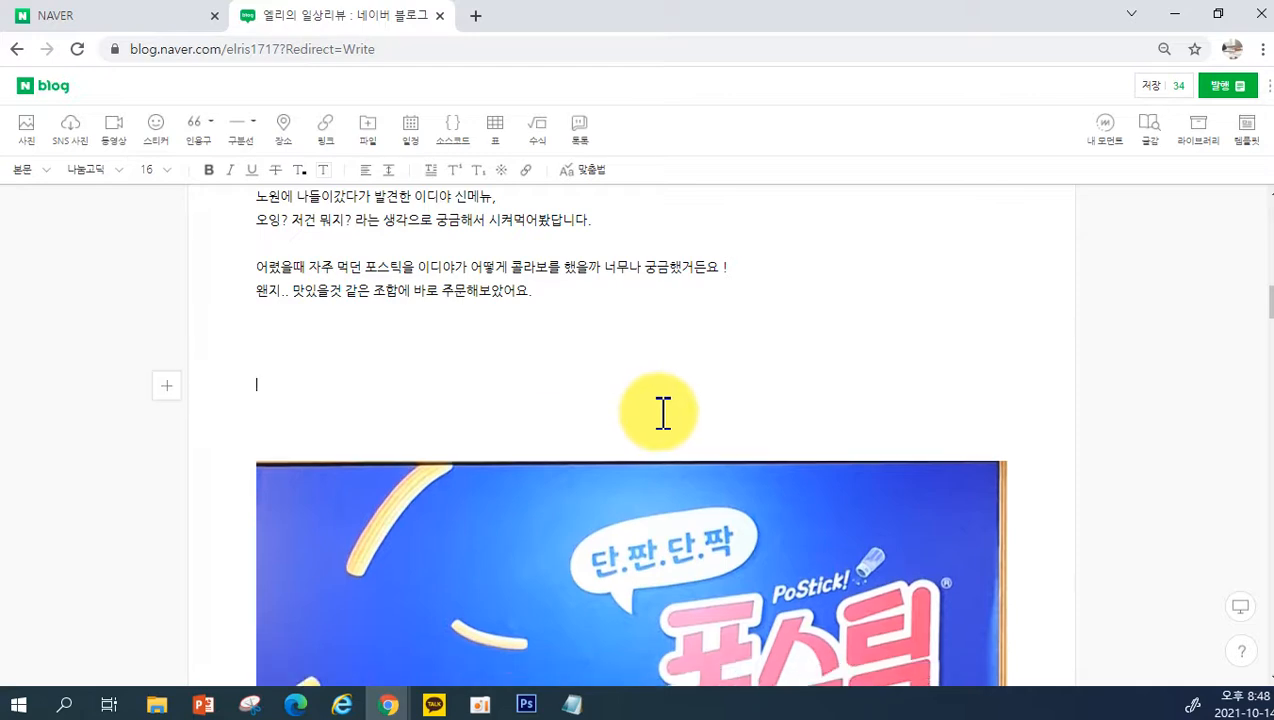
pyautogui.press('BackSpace')
pyautogui.press('BackSpace')
pyautogui.press('BackSpace')
# Step: Paste the two copied lines between the poster photo and the cup photo, and add three line breaks after them
pyautogui.scroll(-1, 600, 440)
pyautogui.scroll(-10, 540, 478)
pyautogui.click(365, 585)
pyautogui.hotkey('ctrl', 'v')
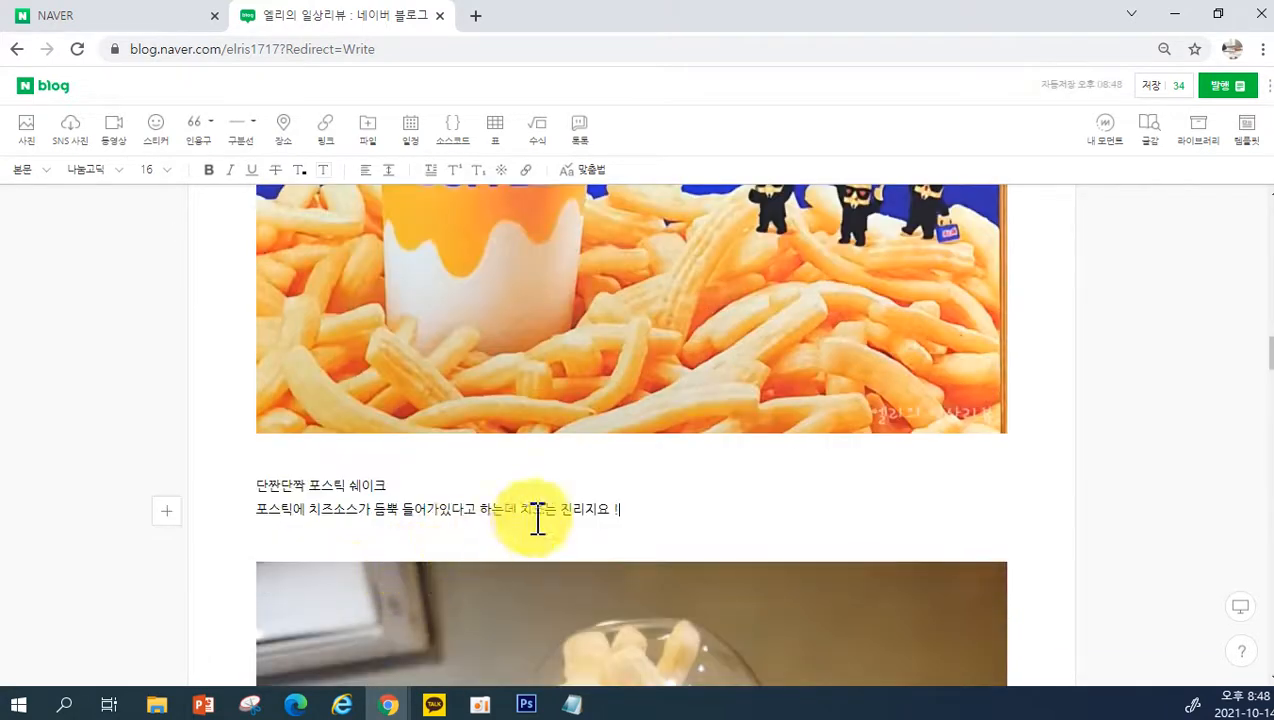
pyautogui.press('Return')
pyautogui.press('Return')
pyautogui.press('Return')
# Step: Write "이디야 포스틱 밀크쉐이크의 가격은 4800원," below the pasted lines, taking the price from the poster photo
pyautogui.click(284, 478)
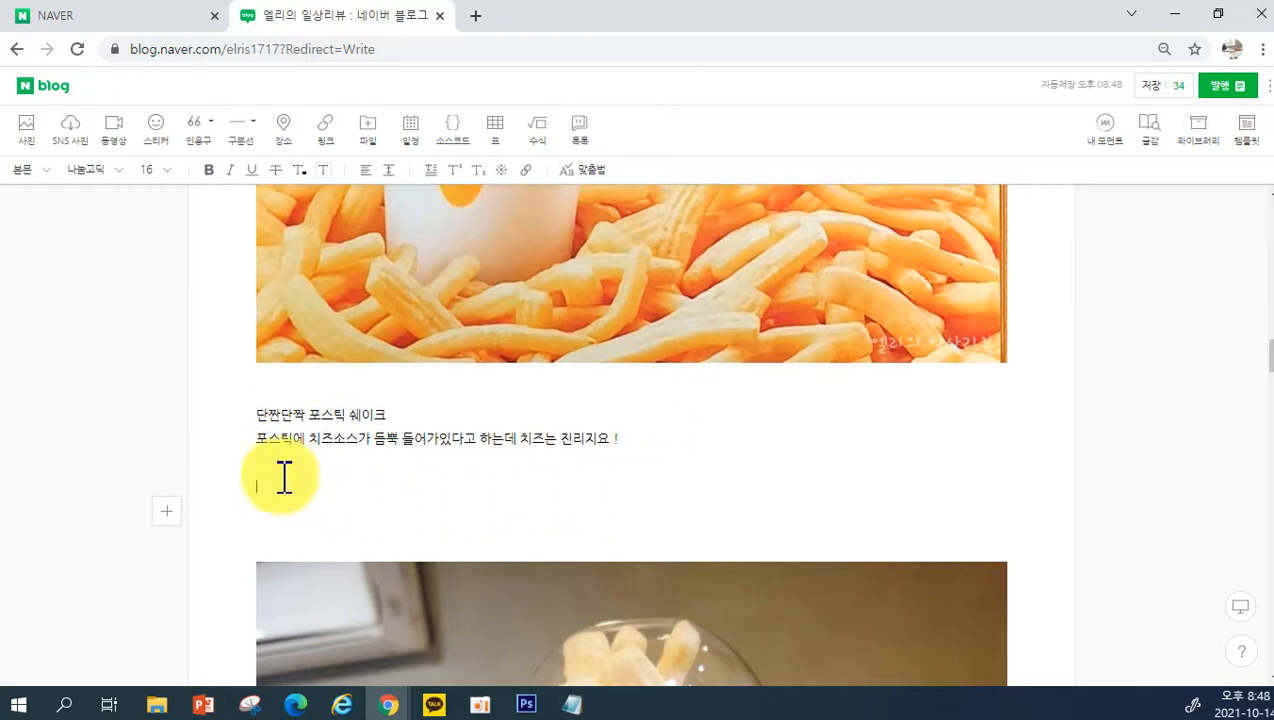
pyautogui.write('마시')
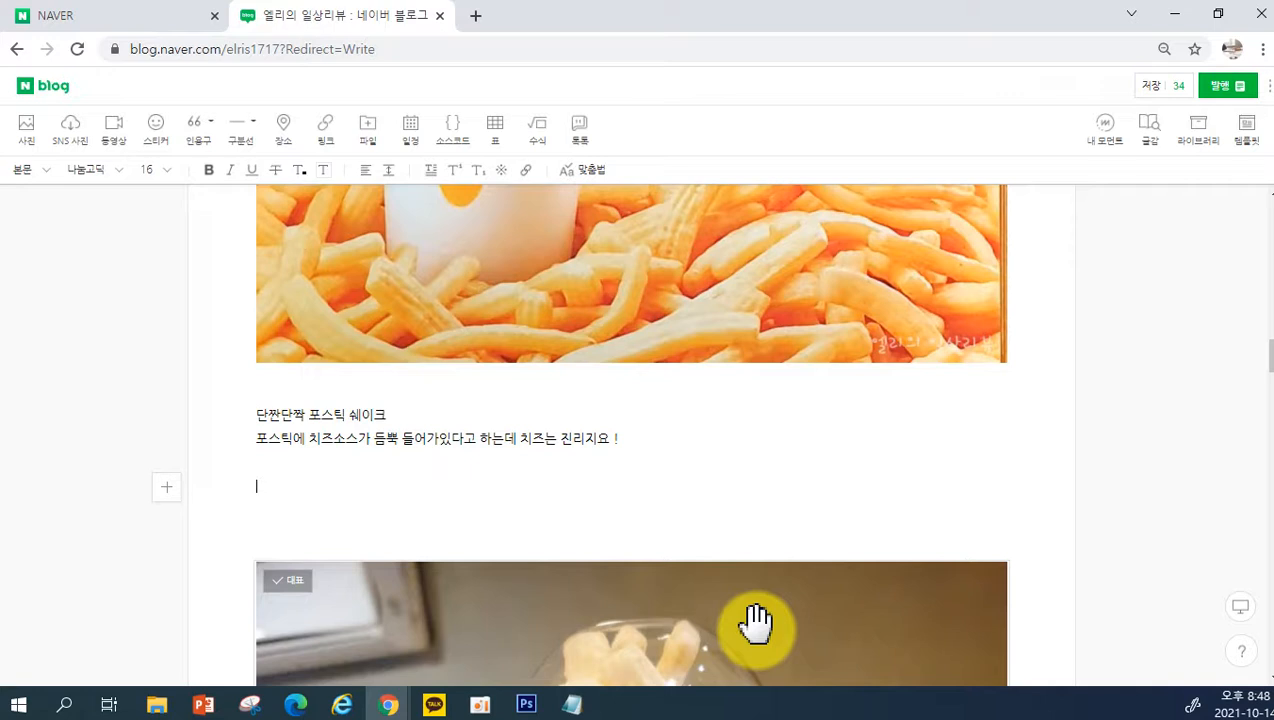
pyautogui.write('이디야 포스틱 미ㄹ크쉐이크의 가격은')
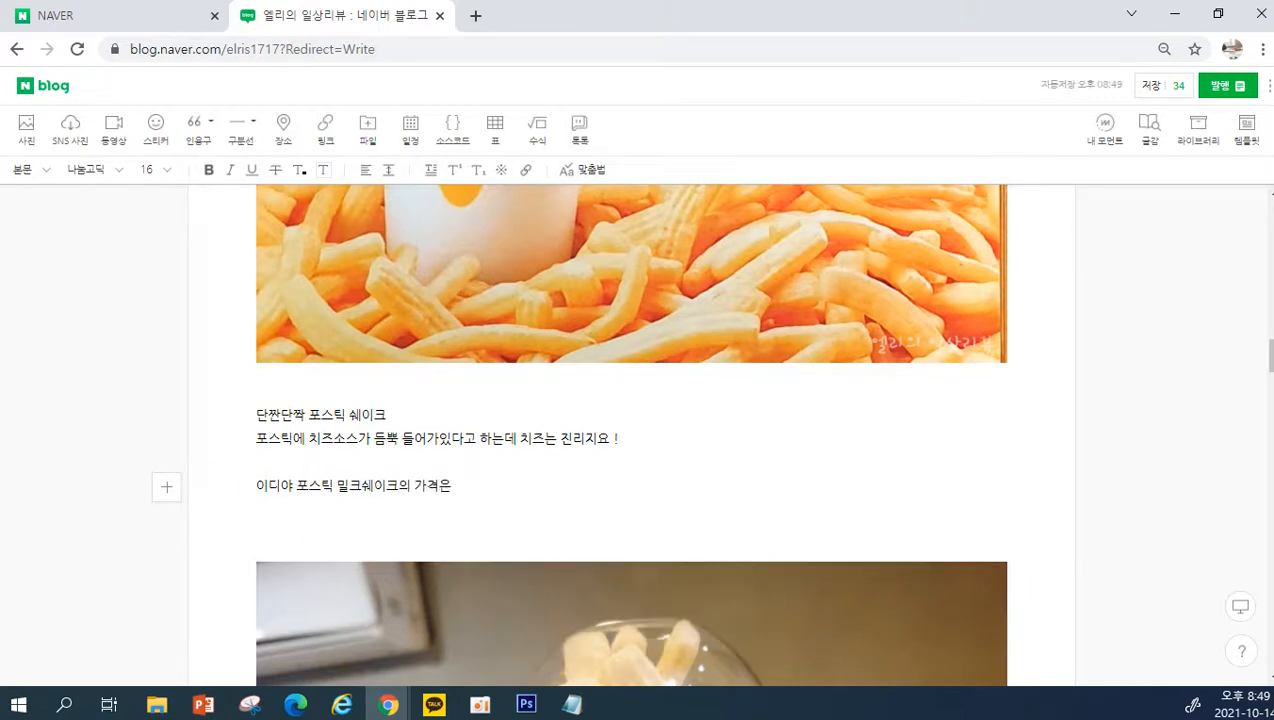
pyautogui.scroll(-15, 760, 500)
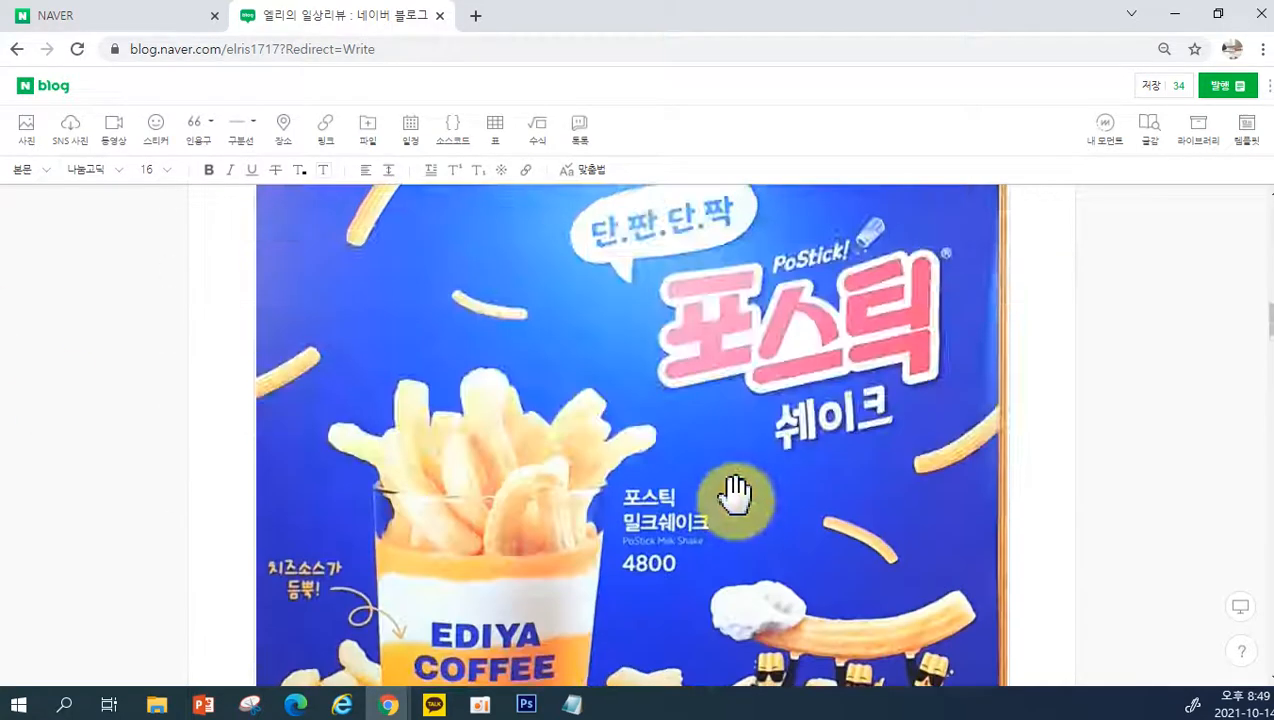
pyautogui.scroll(-8, 757, 498)
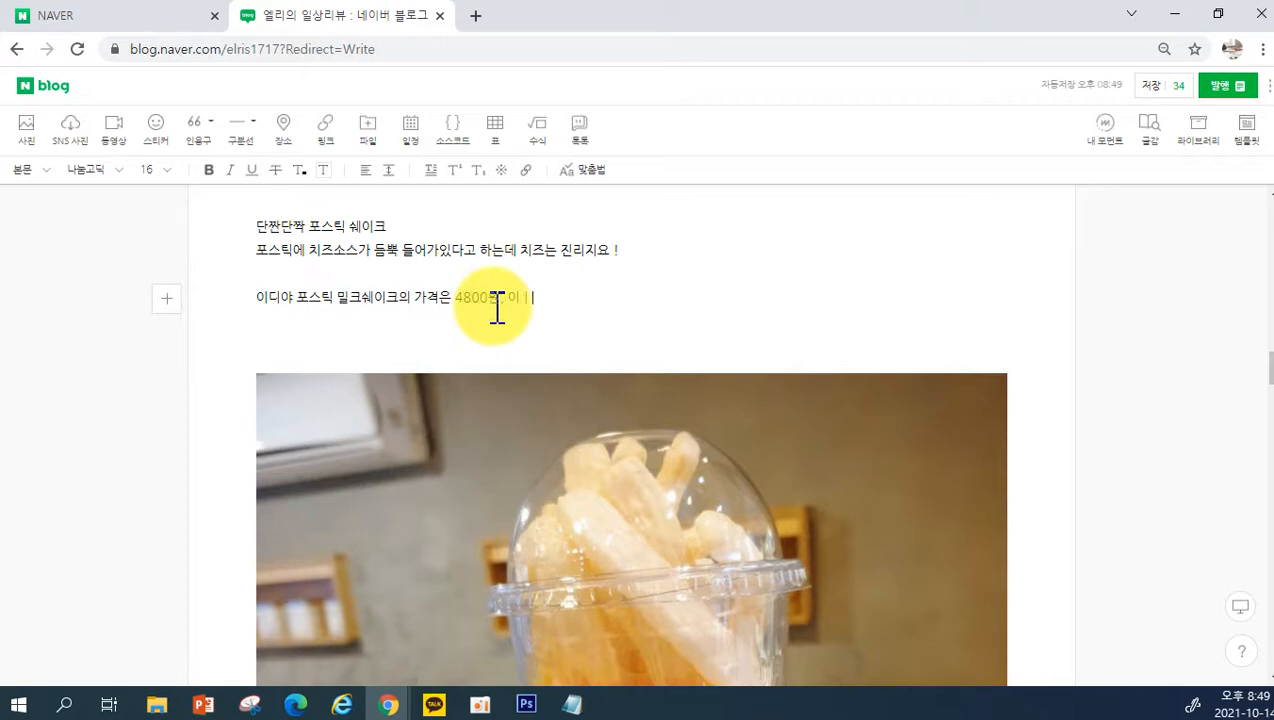
# Step: Continue the price sentence with "이디야치고는 약간 비싼 가격이긴 하지만"
pyautogui.press('BackSpace')
pyautogui.press('BackSpace')
pyautogui.press('BackSpace')
pyautogui.write('ㄴㅏ디야치곤ㅡㄴ ')
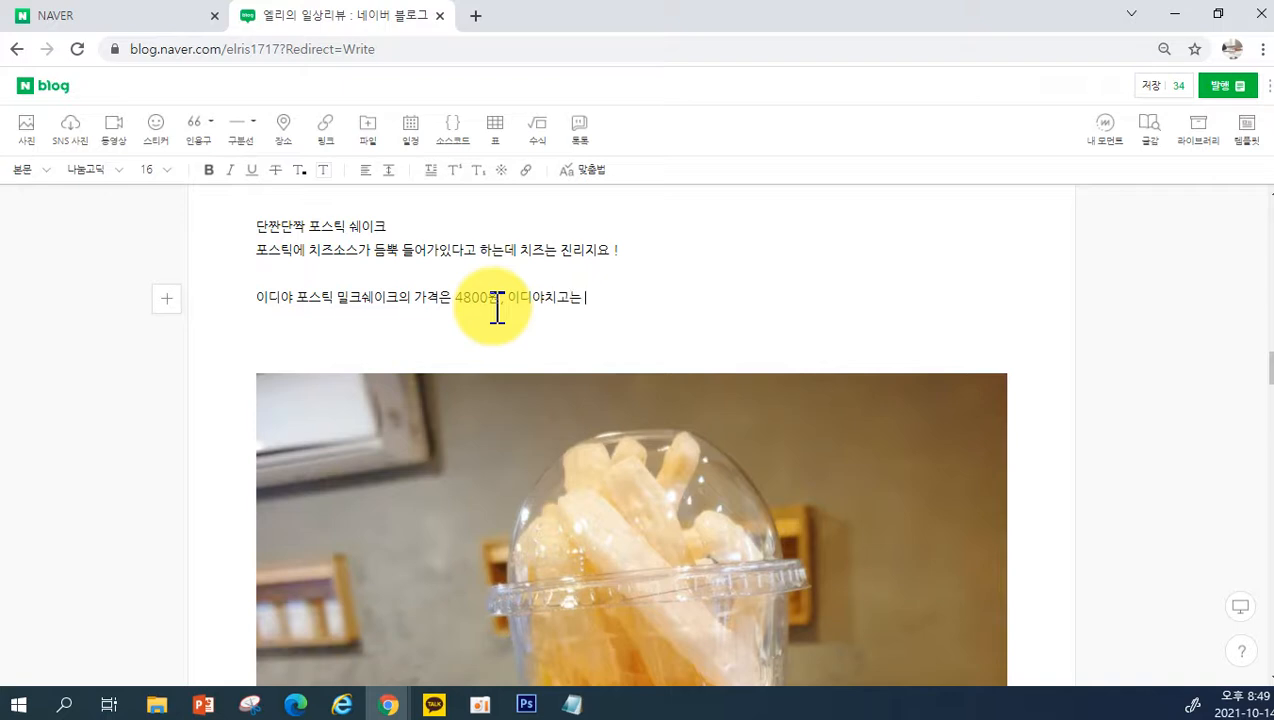
pyautogui.write('약간 비싸ㄴ 가격이긴 하지만')
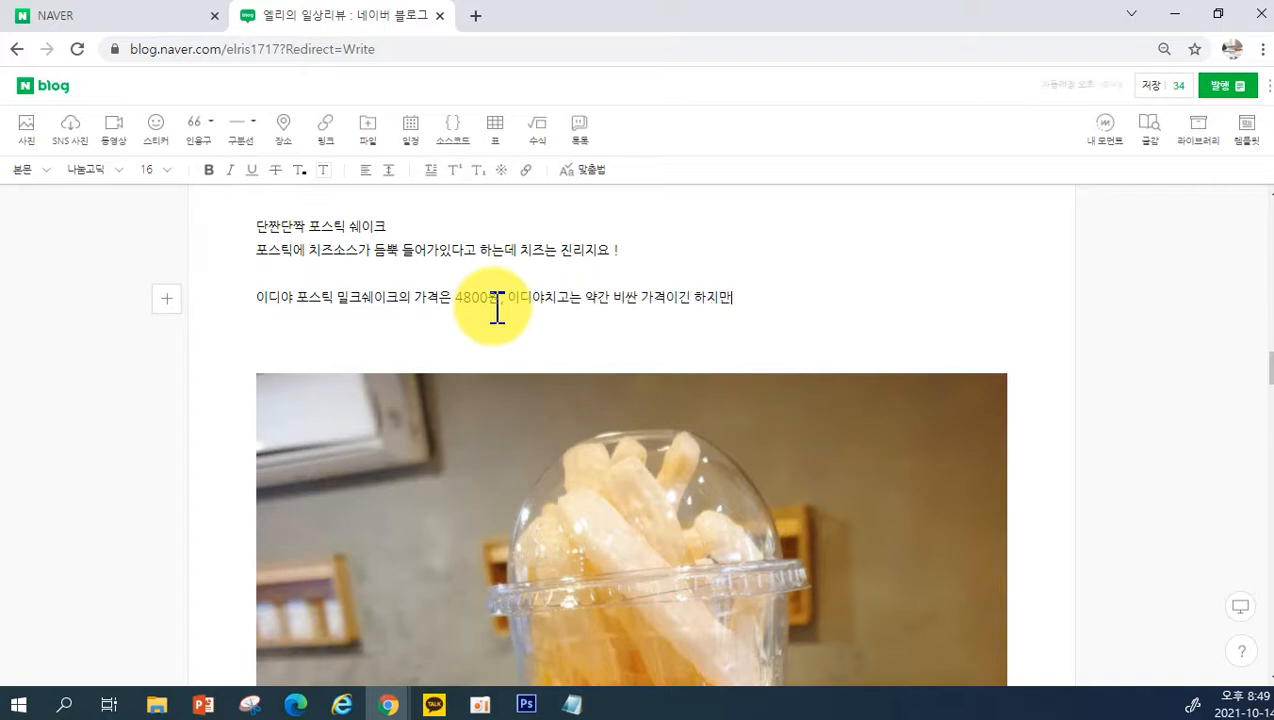
# Step: End the price sentence with ", 가격대는 통과!" and start a new line
pyautogui.write(', 가계ㄱ대는 준수한 ㄱ')
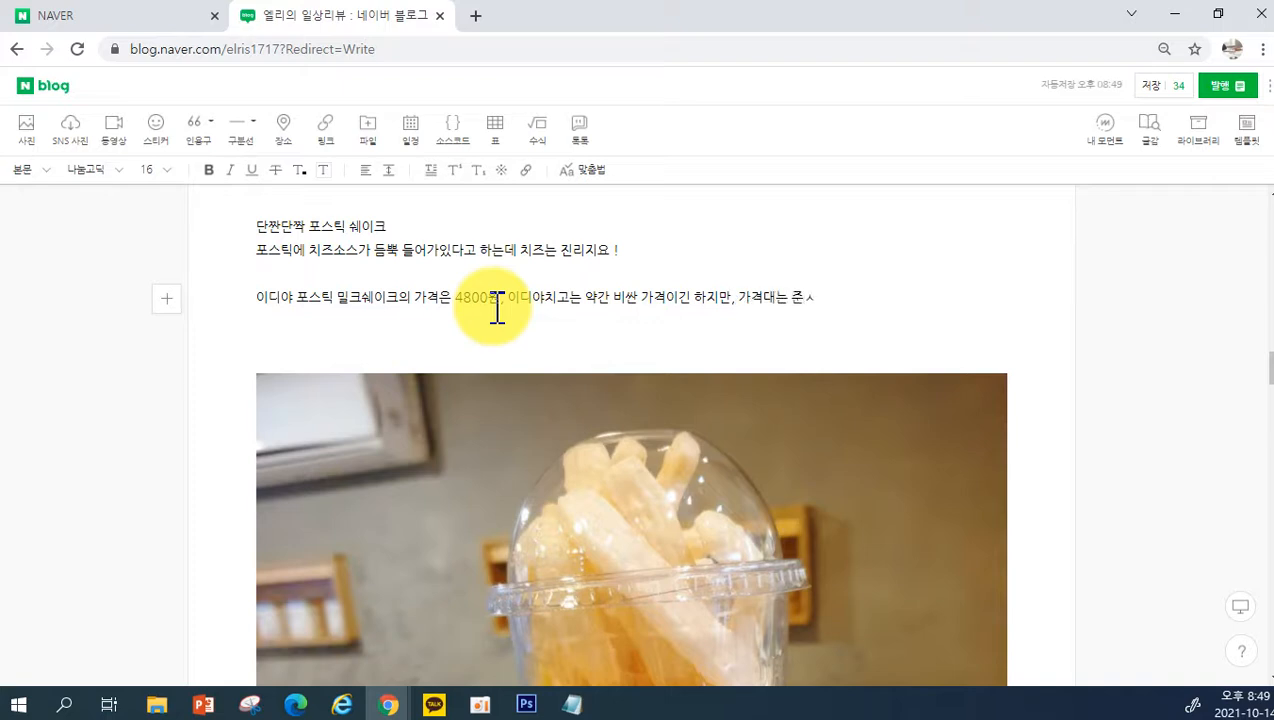
pyautogui.press('BackSpace')
pyautogui.press('BackSpace')
pyautogui.press('BackSpace')
pyautogui.press('BackSpace')
pyautogui.press('Return')
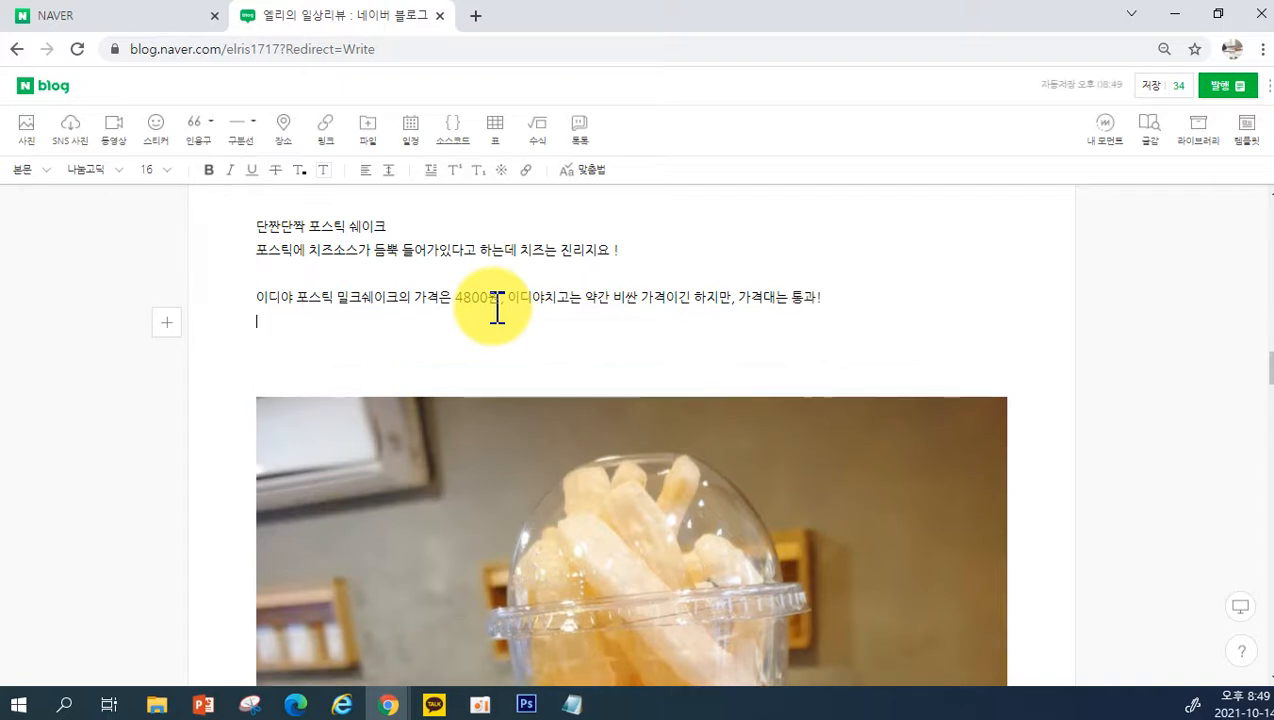
# Step: Replace the ending after "하지만," with "과자도 같이 먹는것이니 가격은 통과!" and start a new line
pyautogui.press('BackSpace')
pyautogui.press('BackSpace')
pyautogui.press('BackSpace')
pyautogui.press('BackSpace')
pyautogui.press('BackSpace')
pyautogui.press('BackSpace')
pyautogui.press('BackSpace')
pyautogui.press('BackSpace')
pyautogui.press('BackSpace')
pyautogui.press('BackSpace')
pyautogui.press('BackSpace')
pyautogui.write('과자도 같이')
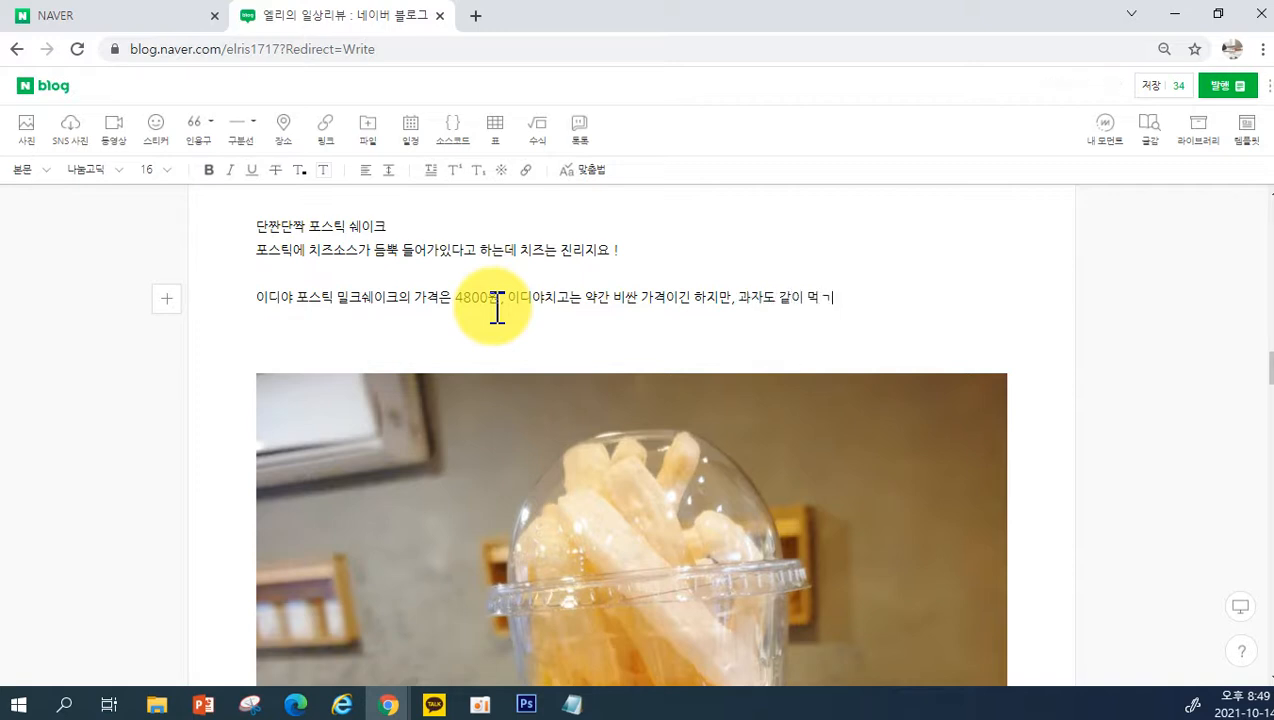
pyautogui.write(' 먹는것이니 가격')
pyautogui.write('가격은 통고')
pyautogui.write('!')
pyautogui.press('Return')
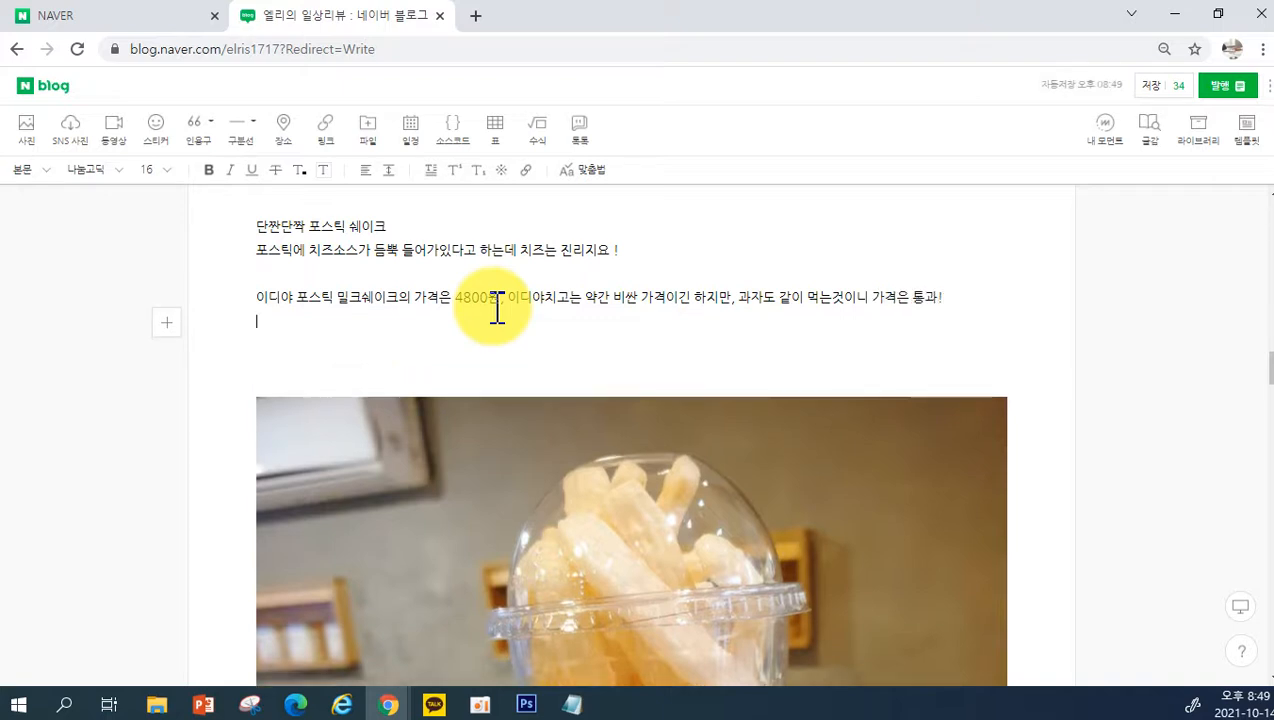
# Step: Write "칼로리는 조금 높을 것 같은 ...데" on the line below the price sentence
pyautogui.write('칼로리ㄴ')
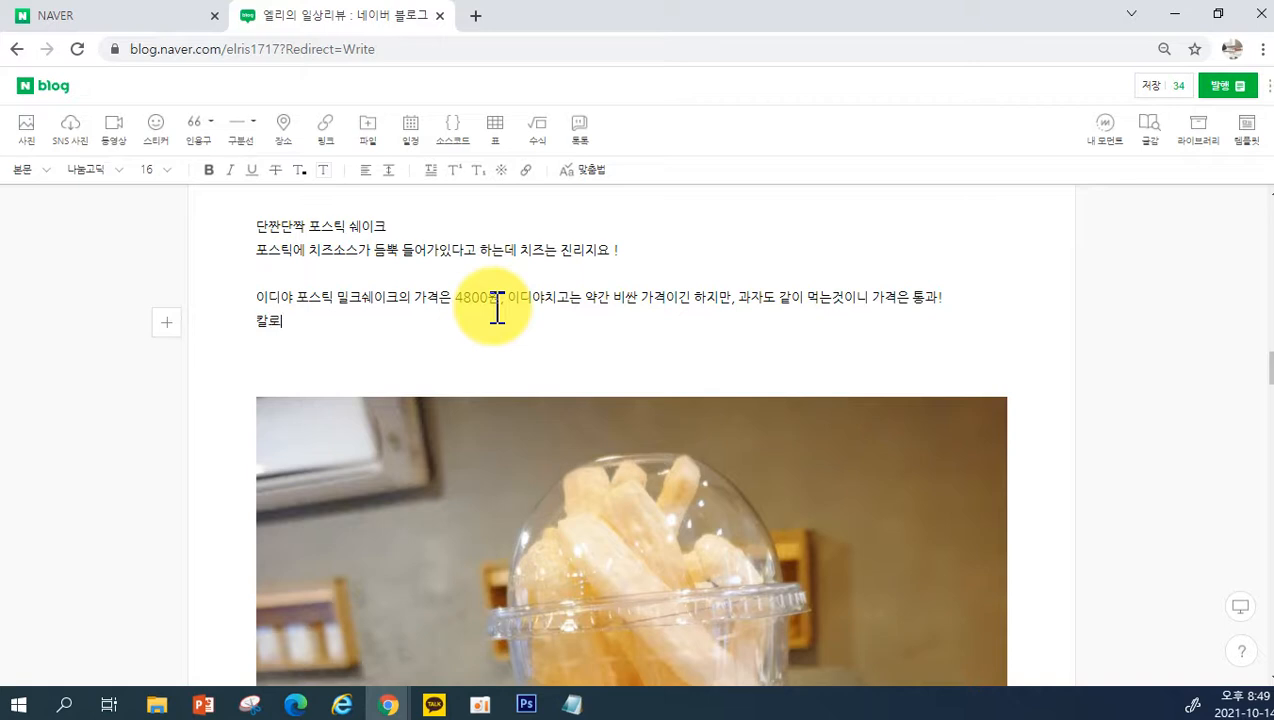
pyautogui.write(' 조금 높아요..ㅎㅎ ㅎ')
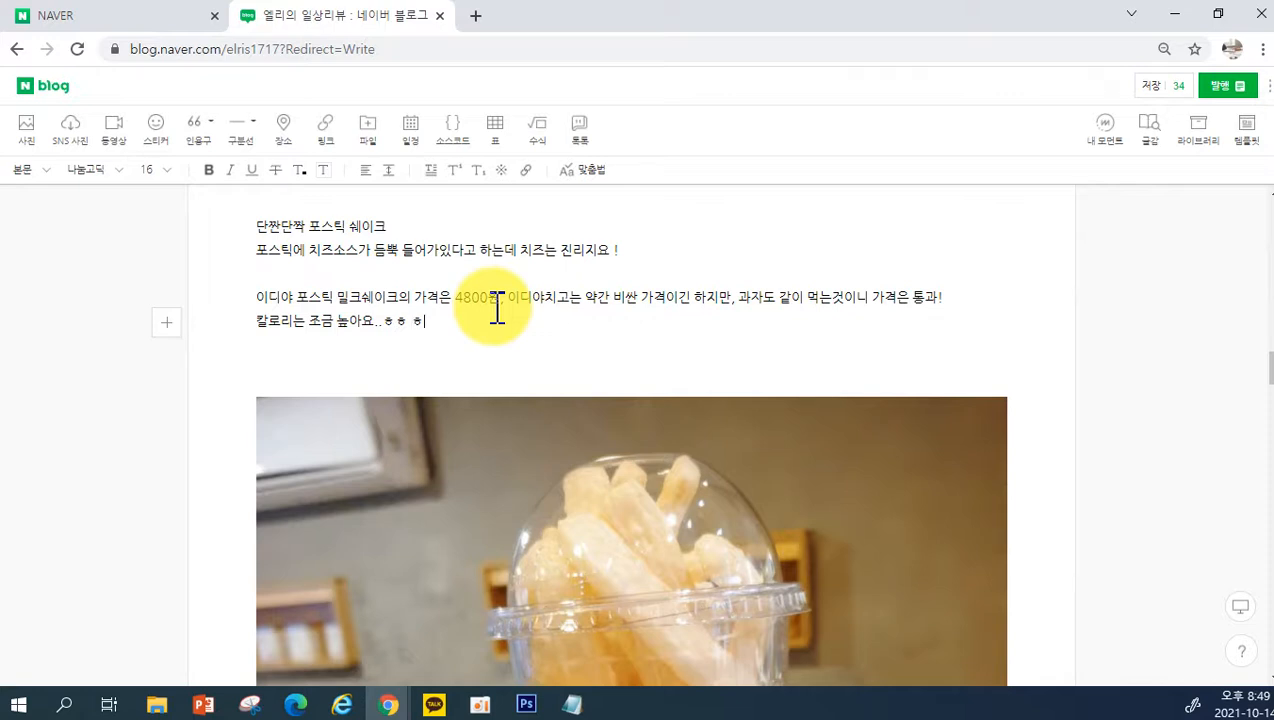
pyautogui.press('BackSpace')
pyautogui.press('BackSpace')
pyautogui.press('BackSpace')
pyautogui.write('의 거ㅅ 같은 ')
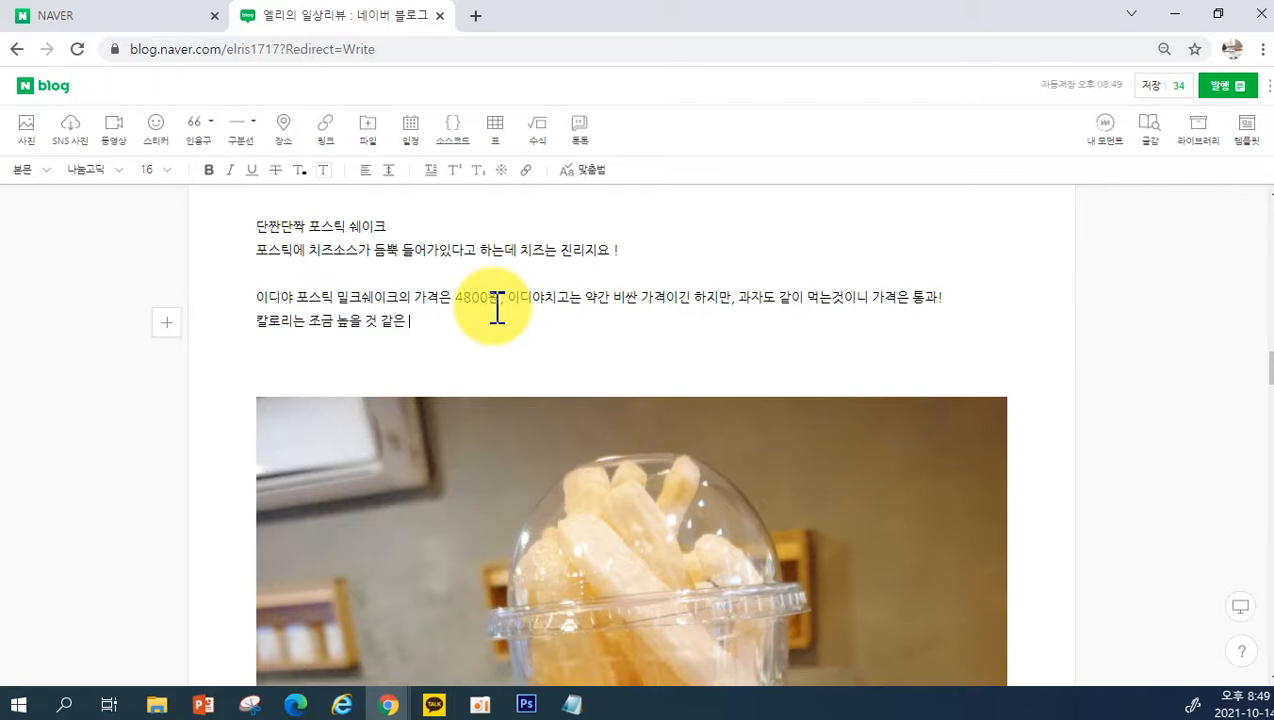
pyautogui.write('..')
pyautogui.write('.데 미')
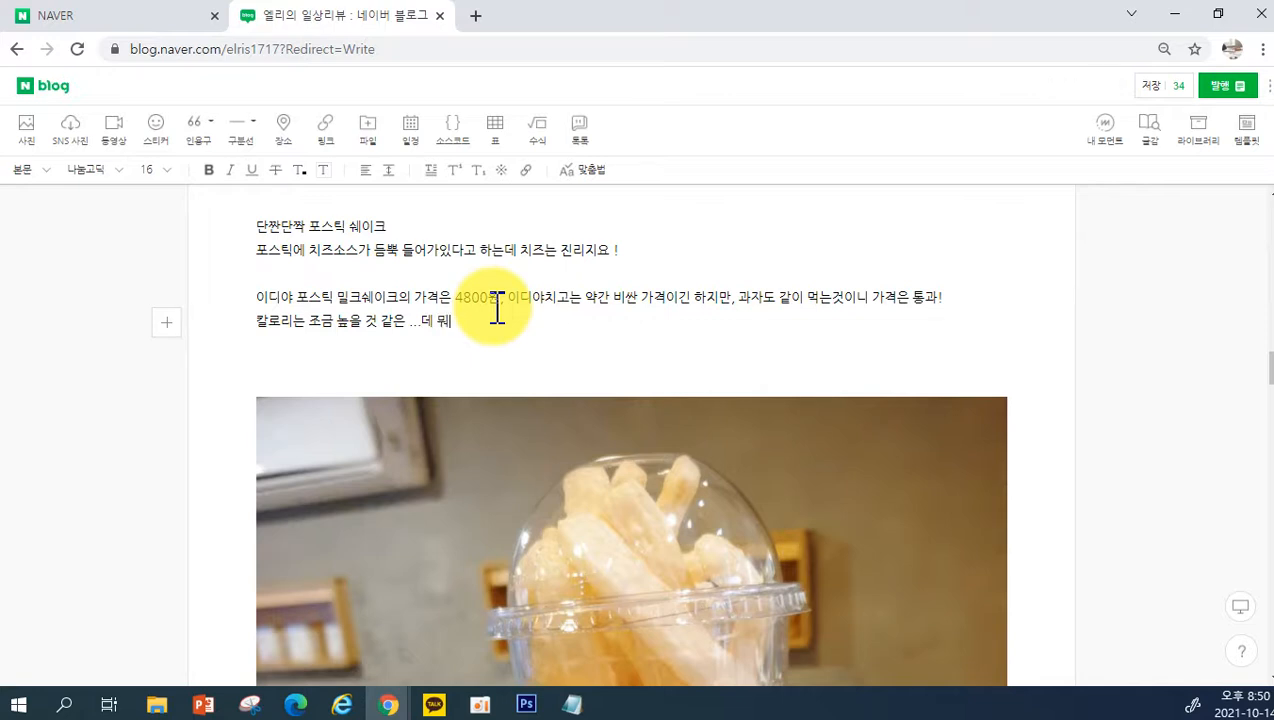
# Step: Write "뭐, 맛있으면 0칼로리 아니겠어요 ^^" below the calorie line, leaving one blank line between them
pyautogui.press('BackSpace')
pyautogui.press('BackSpace')
pyautogui.press('BackSpace')
pyautogui.press('BackSpace')
pyautogui.press('Return')
pyautogui.press('Return')
pyautogui.write('뭐, 미')
pyautogui.write('있으면 예')
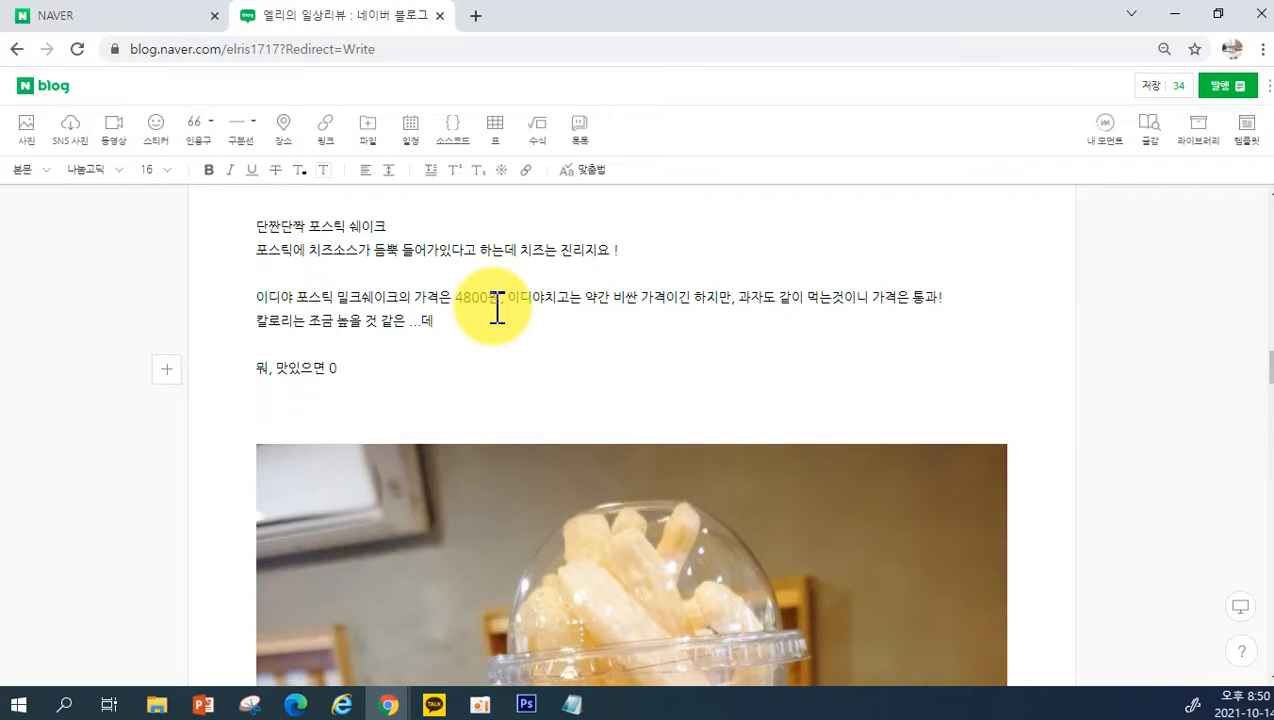
pyautogui.write('칼로리 아니겠어요 ')
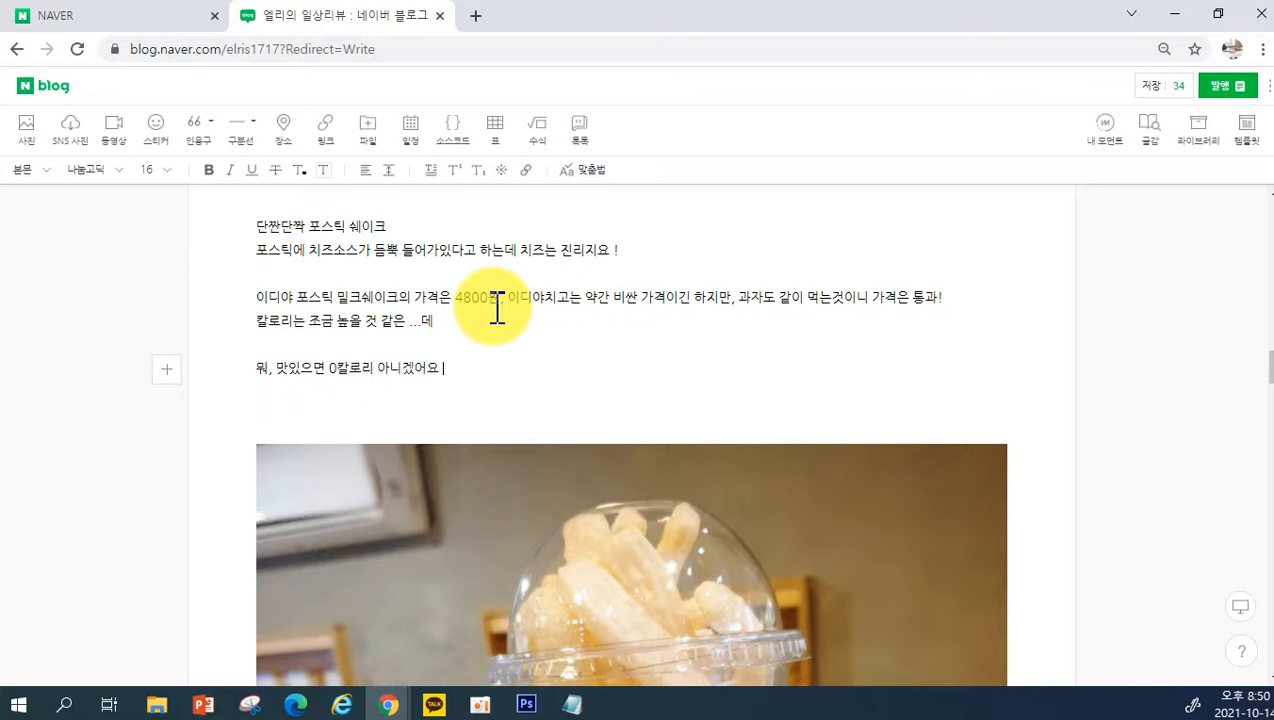
pyautogui.write('^^')
# Step: Try a speech-bubble quotation block between the calorie text and the cup photo, and delete it again
pyautogui.scroll(-2, 490, 310)
pyautogui.scroll(-4, 490, 410)
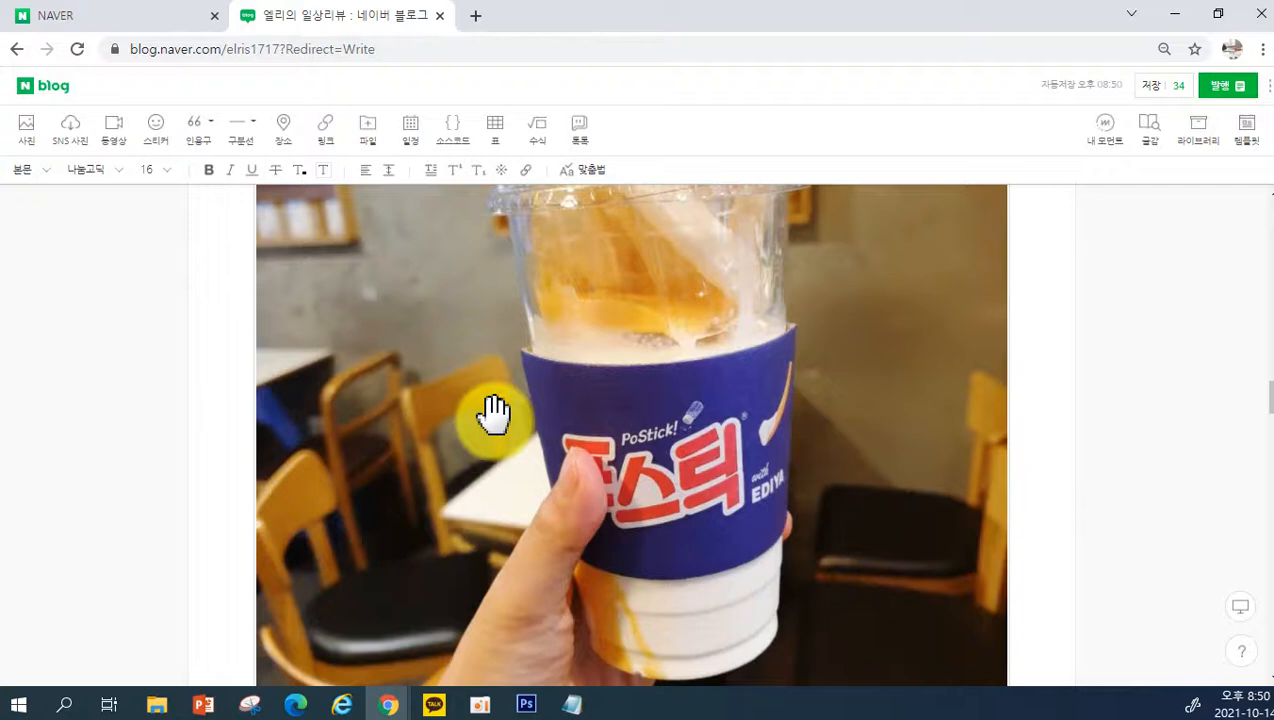
pyautogui.scroll(6, 498, 415)
pyautogui.click(625, 444)
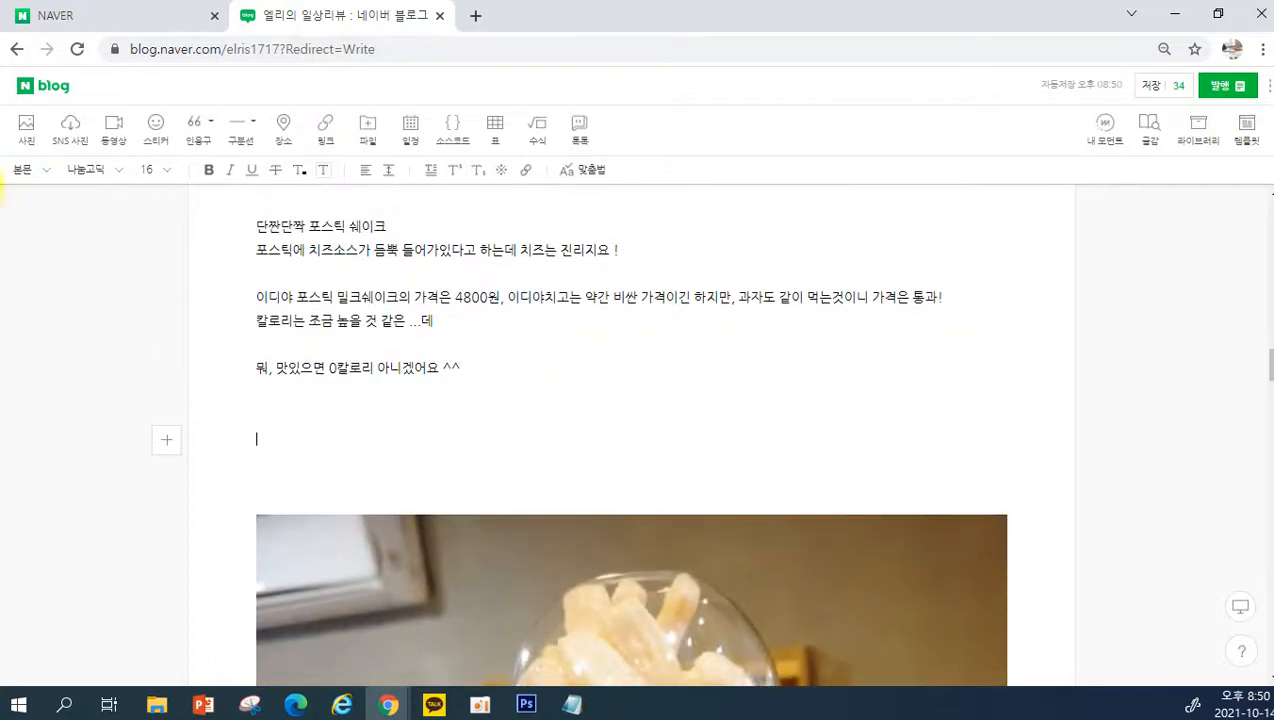
pyautogui.click(213, 121)
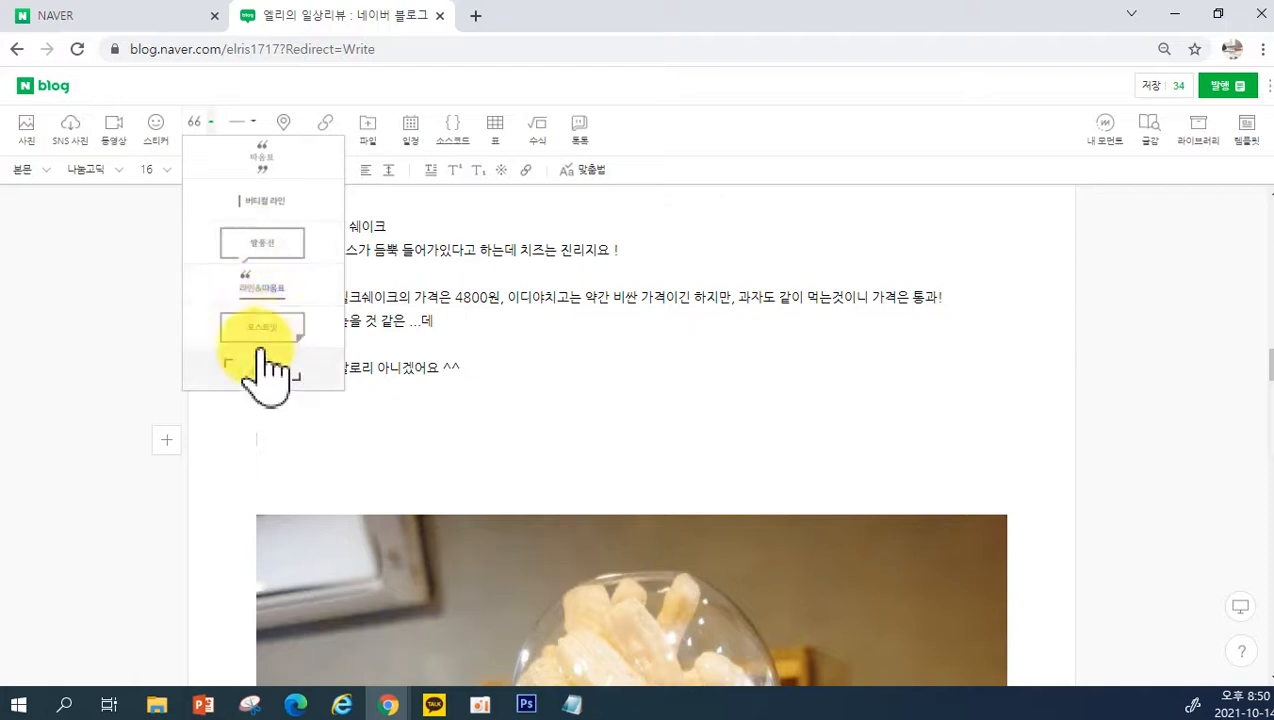
pyautogui.click(252, 252)
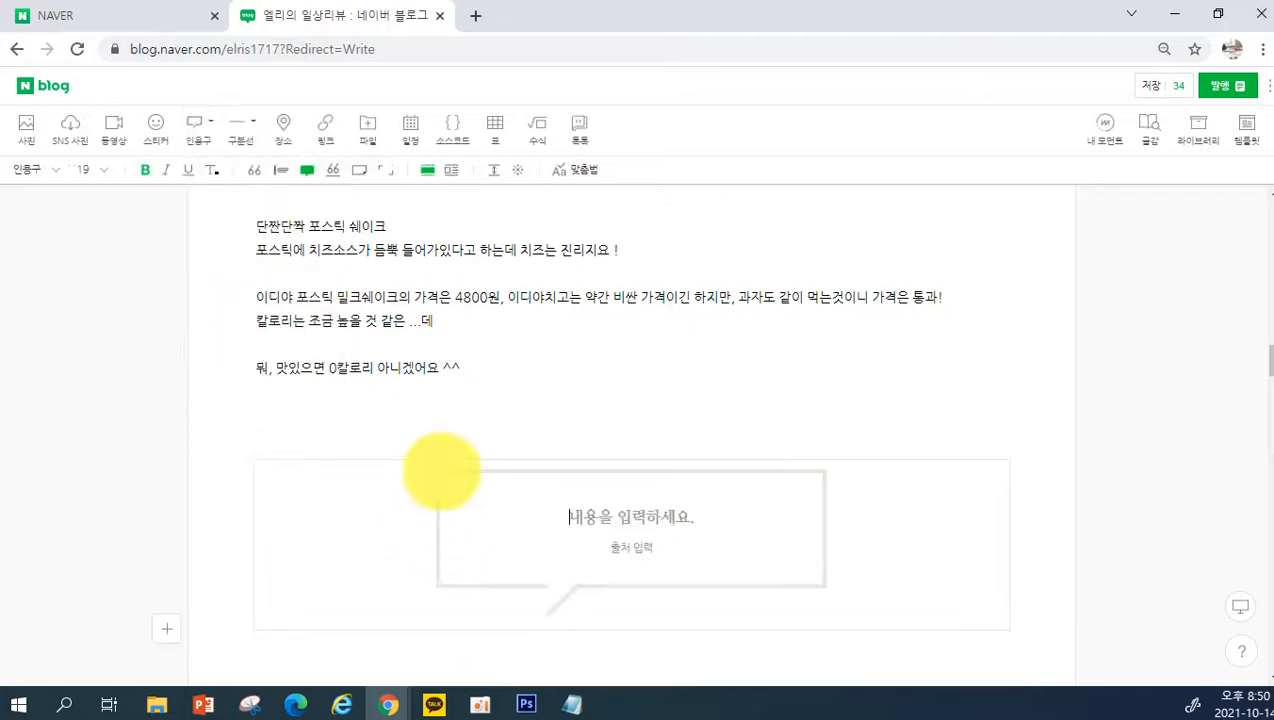
pyautogui.click(449, 483)
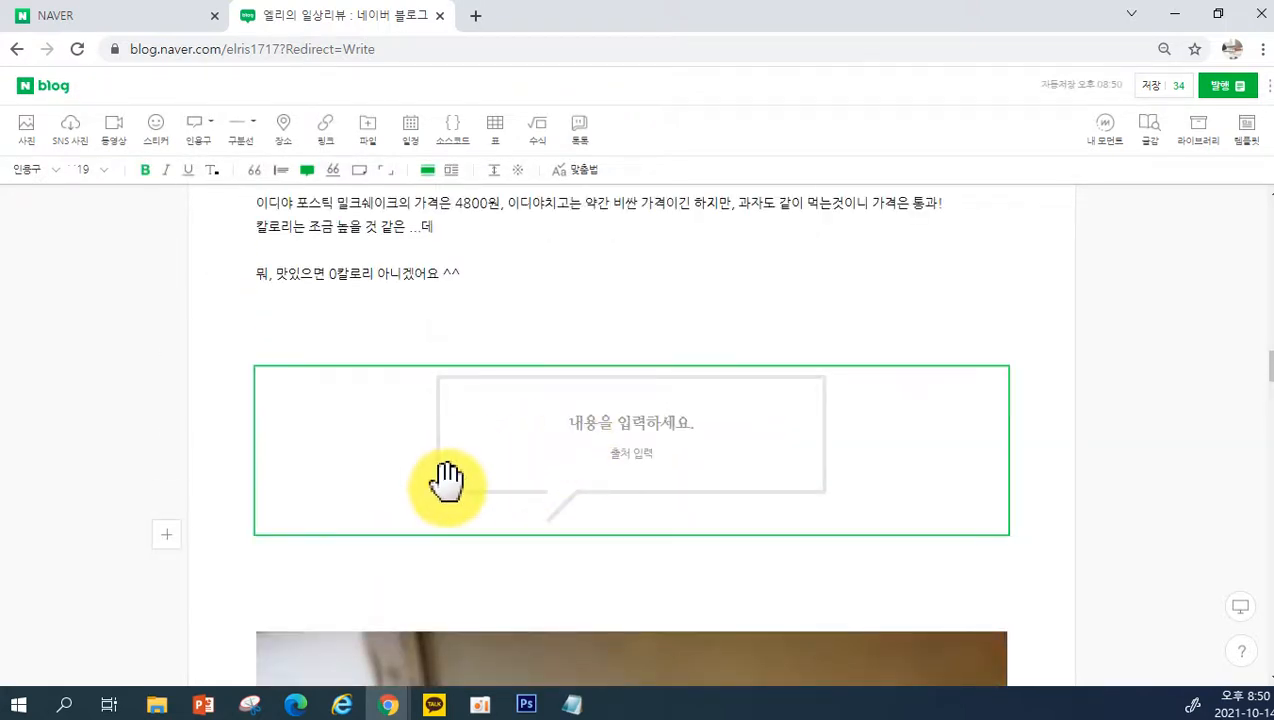
pyautogui.press('Delete')
# Step: Open an empty text line between the hand-held cup photo and the close-up photo of the snack-topped cup
pyautogui.scroll(-12, 548, 450)
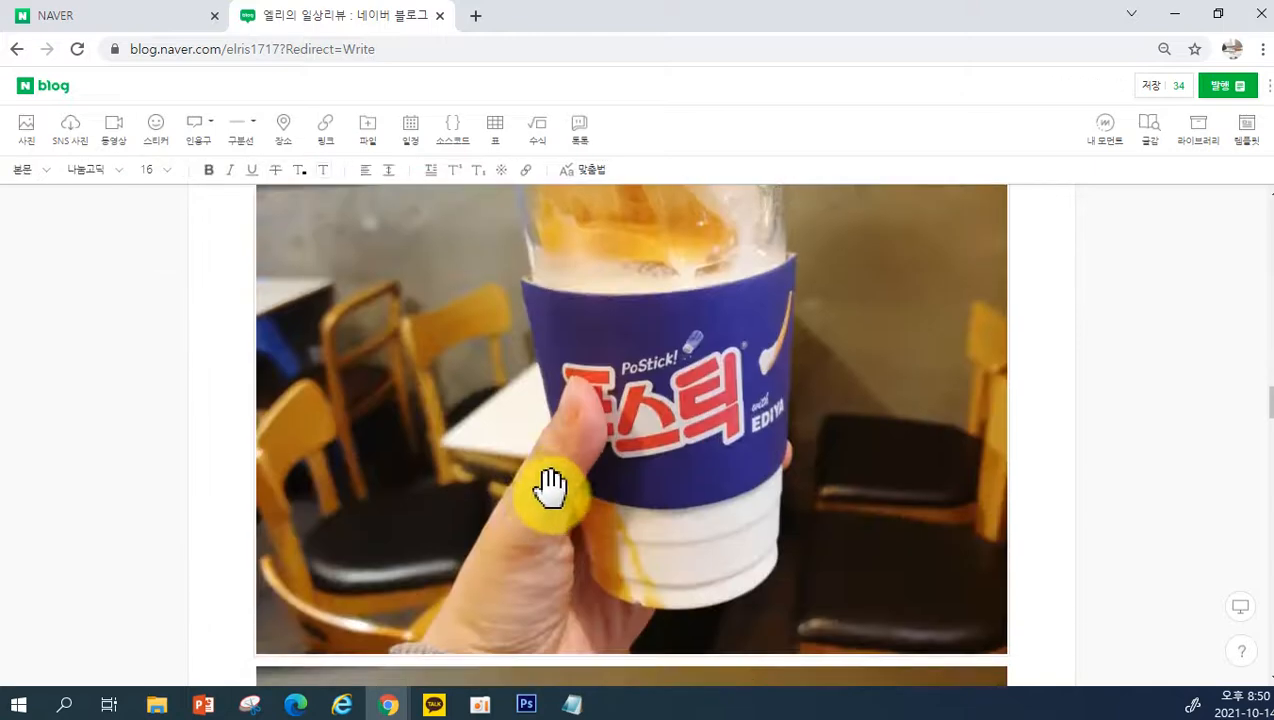
pyautogui.scroll(3, 464, 487)
pyautogui.click(352, 476)
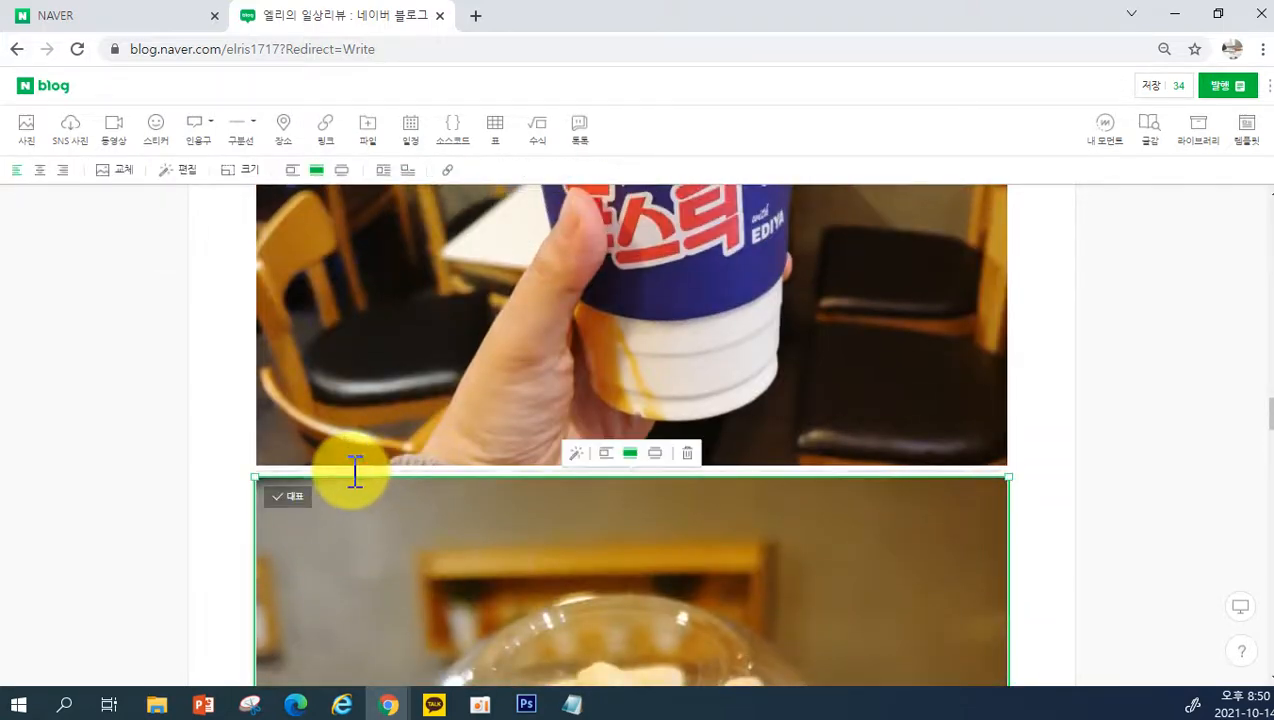
pyautogui.click(353, 472)
pyautogui.scroll(-4, 540, 538)
pyautogui.scroll(5, 586, 535)
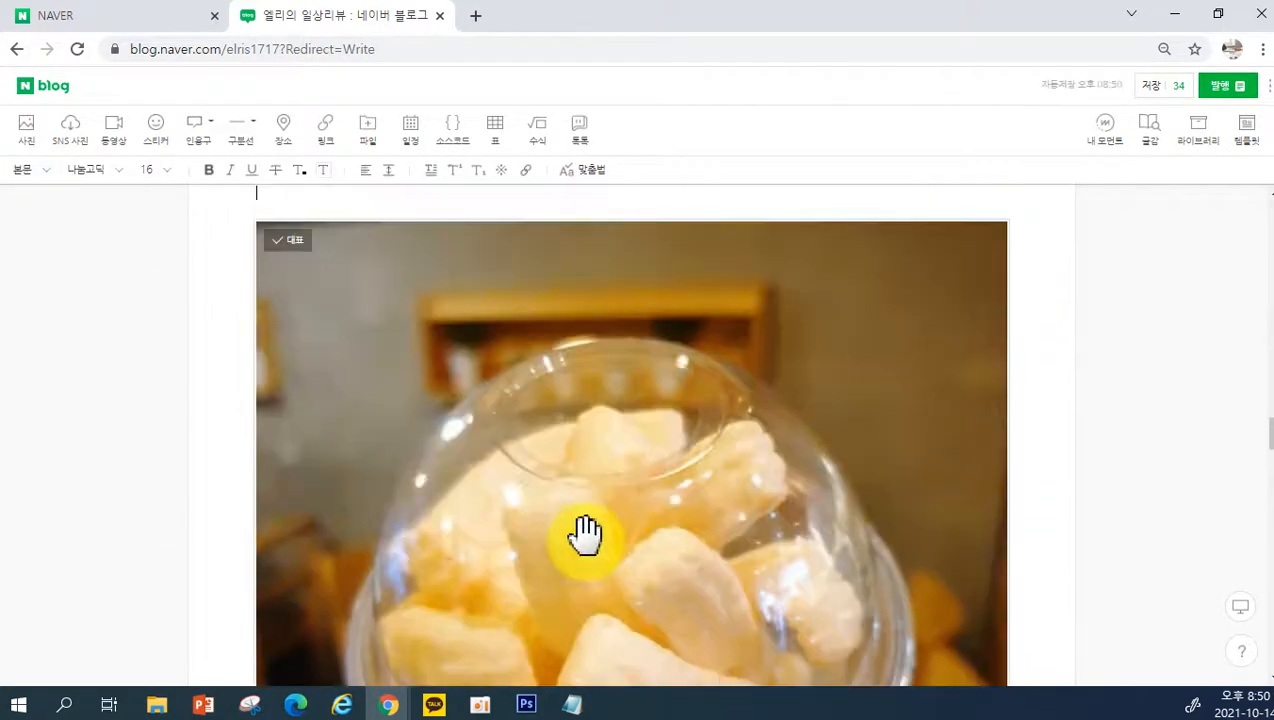
pyautogui.scroll(-1, 647, 575)
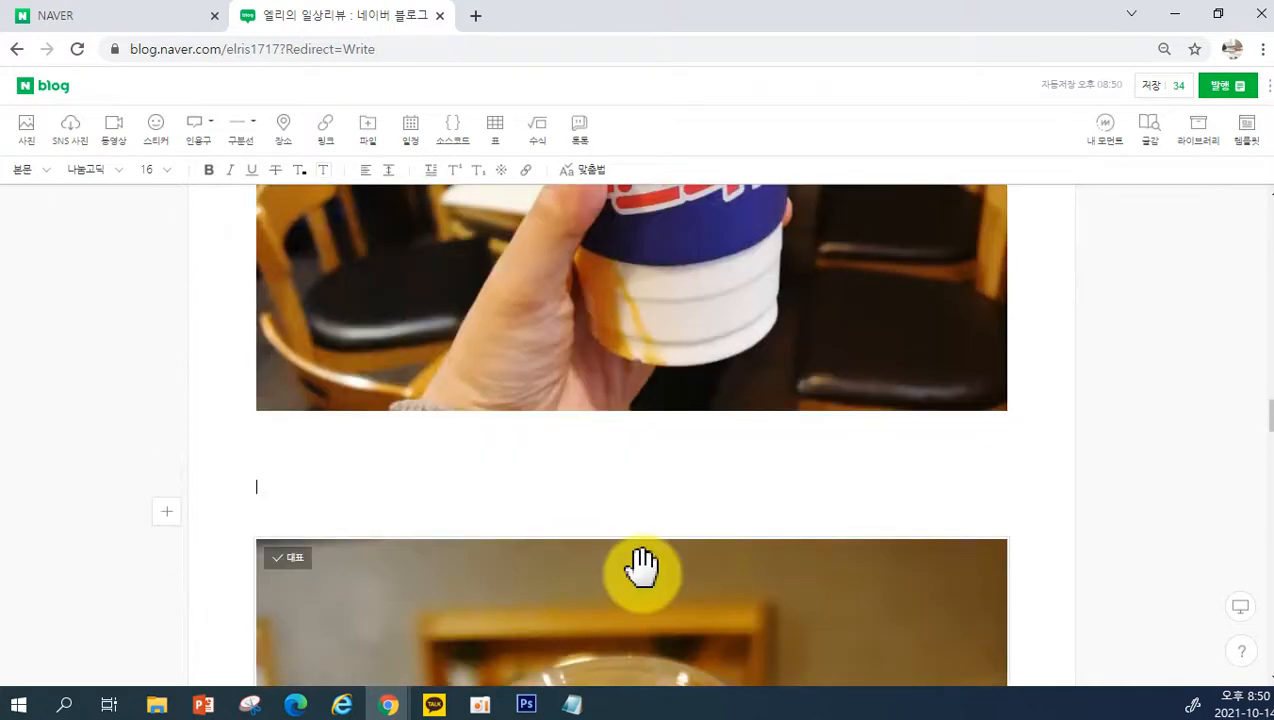
pyautogui.write('잠시 ㄱ')
pyautogui.write('기다리')
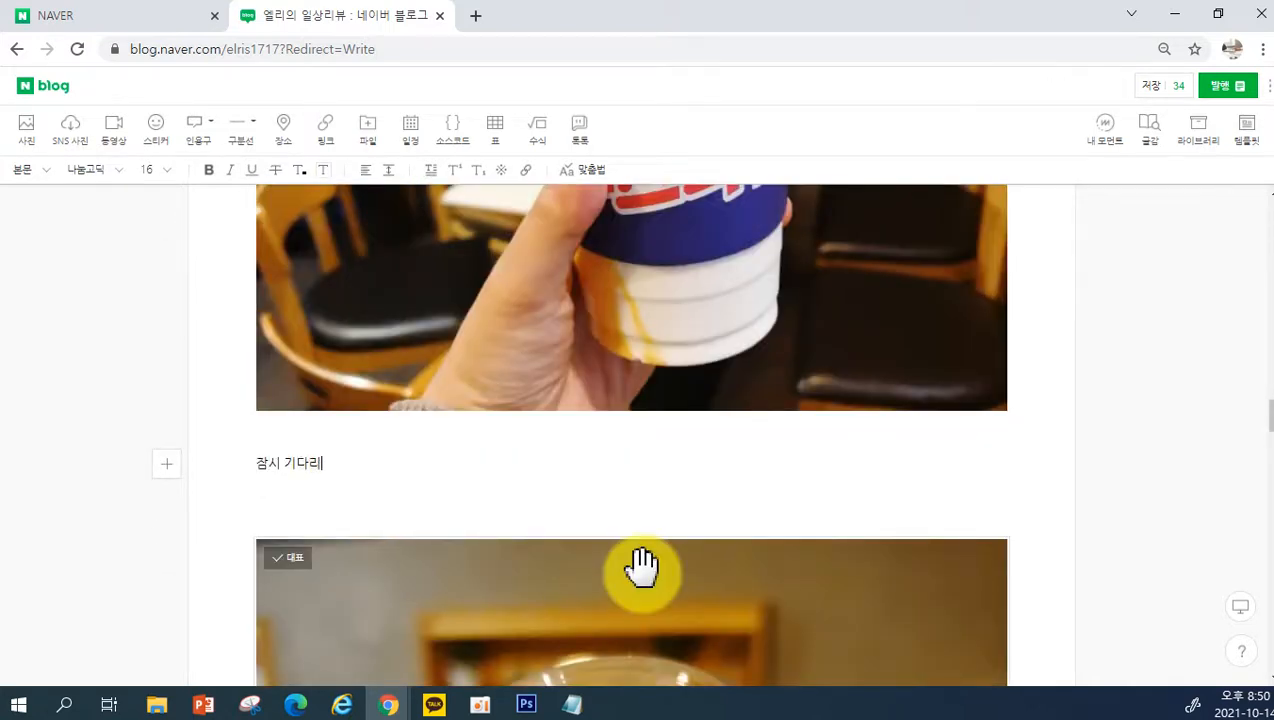
pyautogui.press('BackSpace')
pyautogui.press('BackSpace')
pyautogui.press('BackSpace')
pyautogui.press('BackSpace')
pyautogui.press('BackSpace')
pyautogui.press('BackSpace')
# Step: Write "기다리던 포스틱밀크쉐이크 나왔습니다~!" between the two cup photos and start a new line
pyautogui.write('기다림던 포스')
pyautogui.press('BackSpace')
pyautogui.press('BackSpace')
pyautogui.write('메')
pyautogui.press('BackSpace')
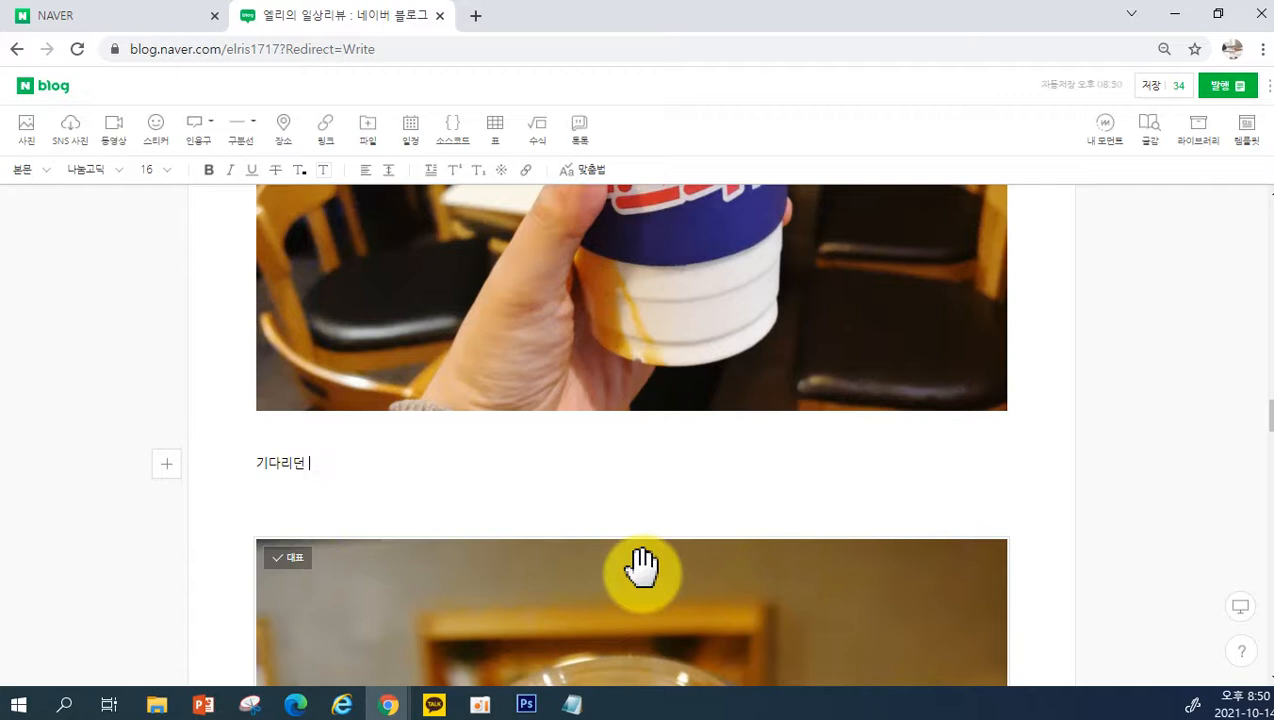
pyautogui.write('포스틱밀크')
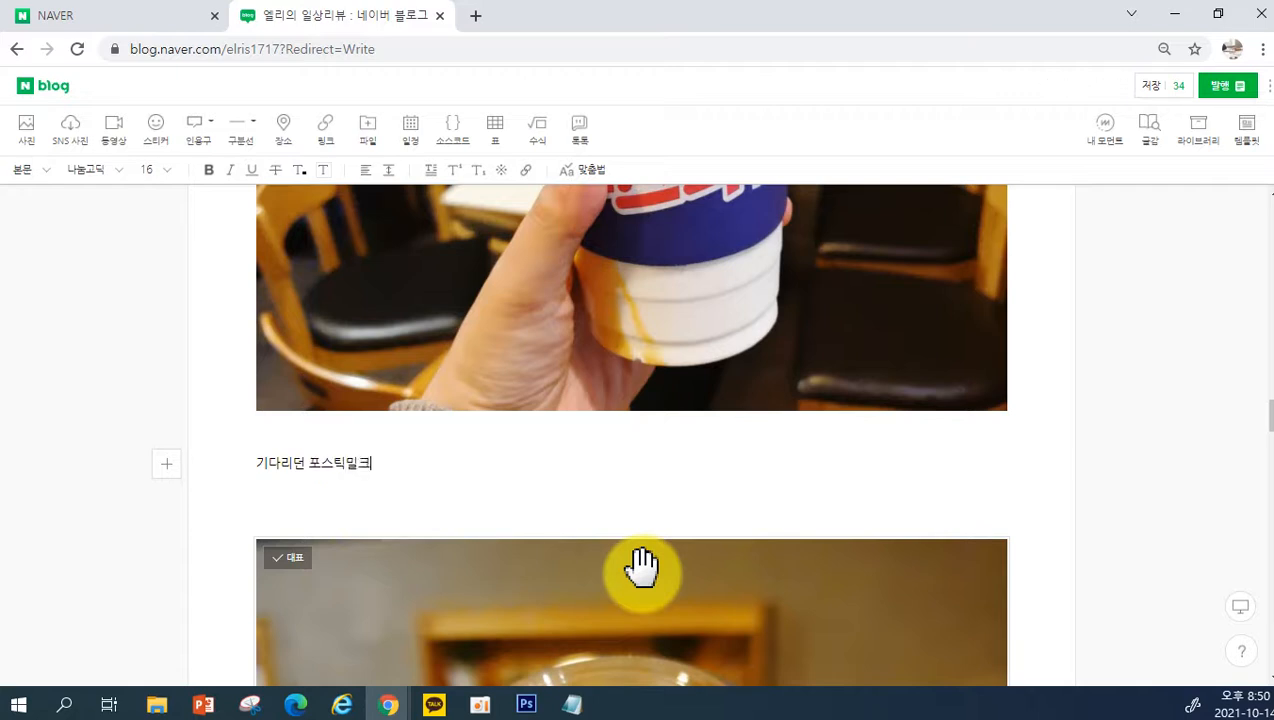
pyautogui.write('세쉐이크 나왔시')
pyautogui.write('니다')
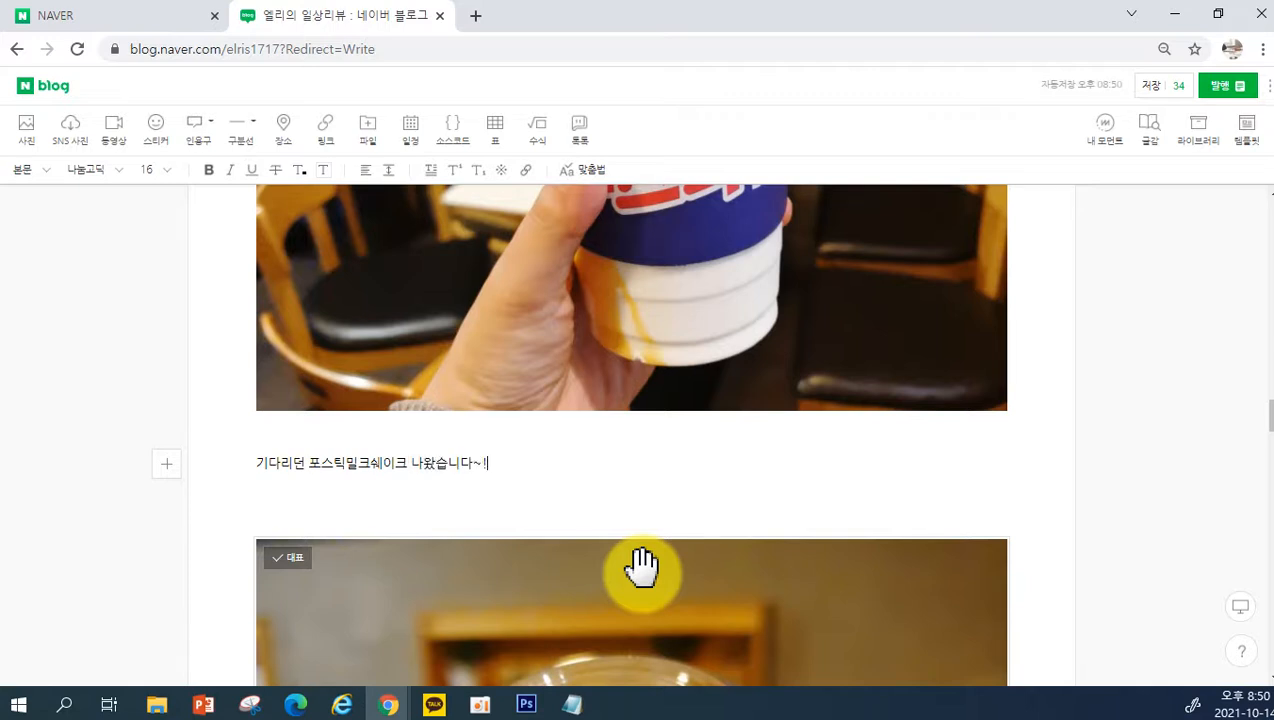
pyautogui.write('~!')
pyautogui.press('Return')
pyautogui.write('디자인은')
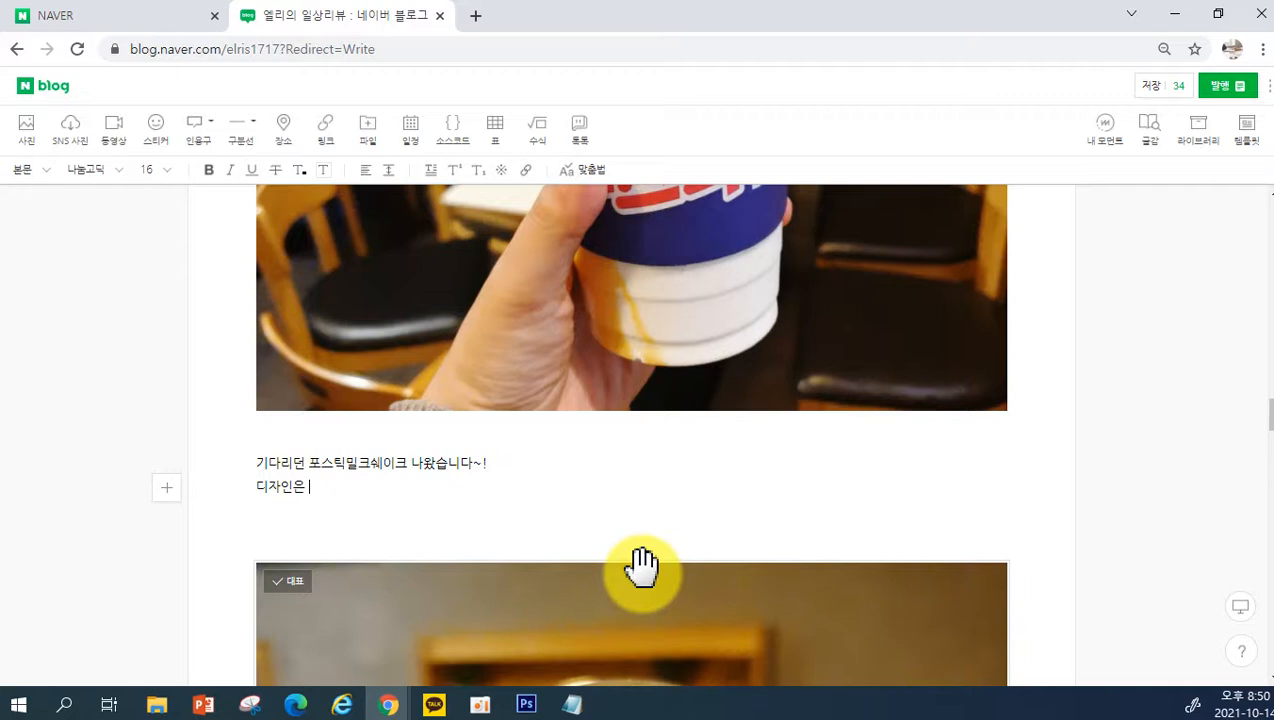
pyautogui.press('BackSpace')
pyautogui.press('BackSpace')
pyautogui.press('BackSpace')
pyautogui.press('BackSpace')
pyautogui.press('BackSpace')
# Step: Write "역시 비쥬얼은 끝판왕이네요." on the line below the milkshake announcement
pyautogui.write('역시')
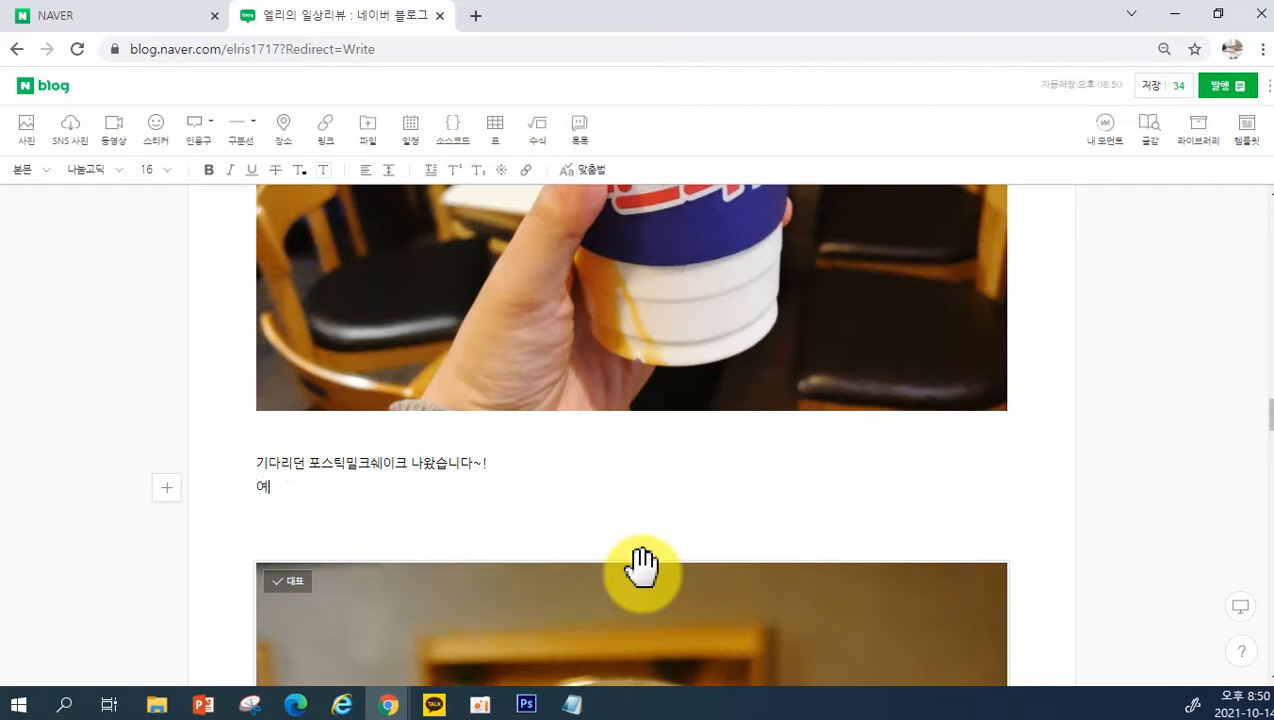
pyautogui.write(' 비쥬얼은 ')
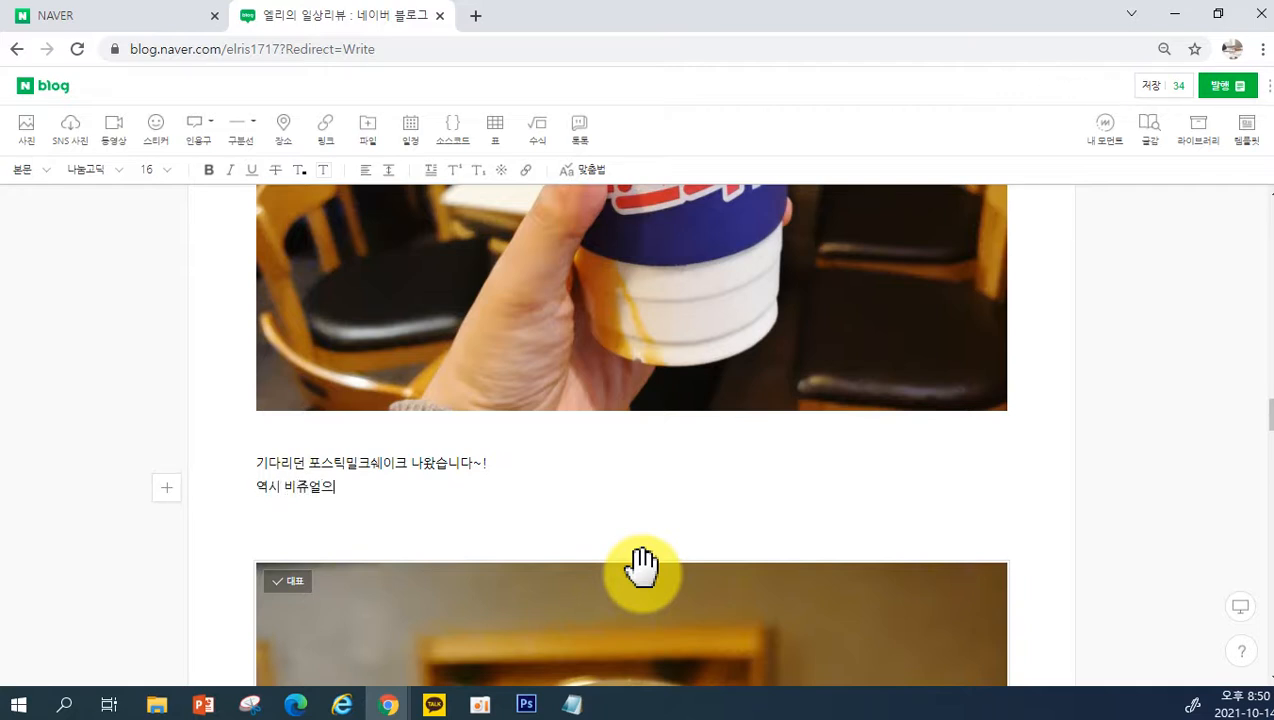
pyautogui.write('끝판왕이네요. 위에')
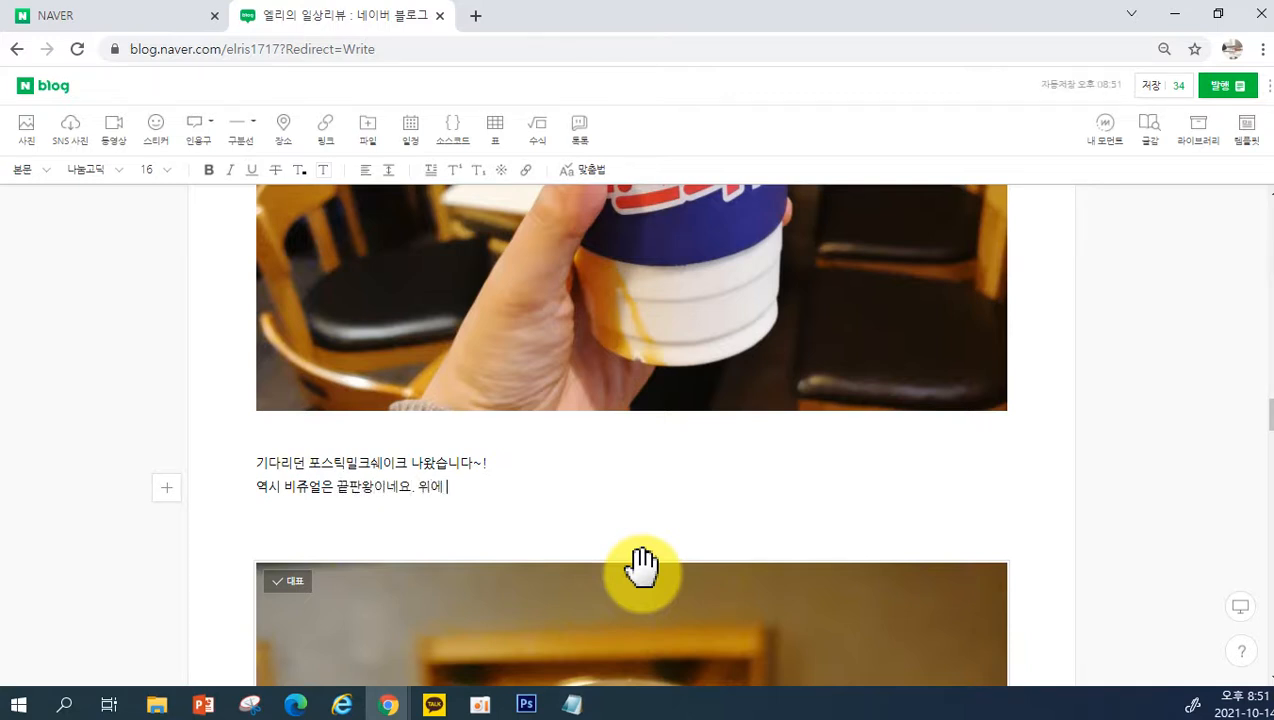
pyautogui.write(' 포스틱 감자튀')
pyautogui.press('BackSpace')
pyautogui.press('BackSpace')
pyautogui.press('BackSpace')
pyautogui.press('BackSpace')
pyautogui.press('BackSpace')
pyautogui.press('BackSpace')
pyautogui.press('BackSpace')
pyautogui.press('BackSpace')
pyautogui.press('BackSpace')
pyautogui.press('BackSpace')
# Step: Continue the same line with "옛날에 치콜이라 해서 밑에는 콜라를 담아주고 위에는"
pyautogui.write('예')
pyautogui.write('날에 치클')
pyautogui.press('BackSpace')
pyautogui.write('이라 해서')
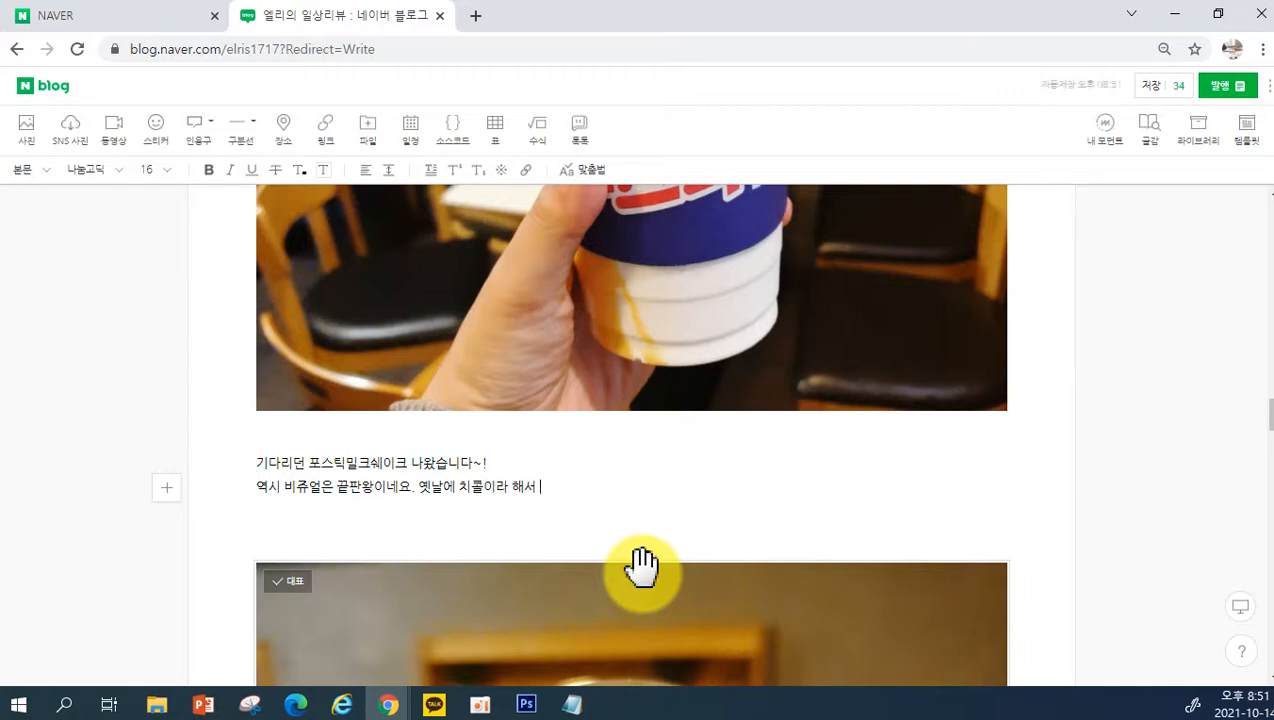
pyautogui.write(' 밑에는 콜라를 ㄷ담아주고 위에는 ')
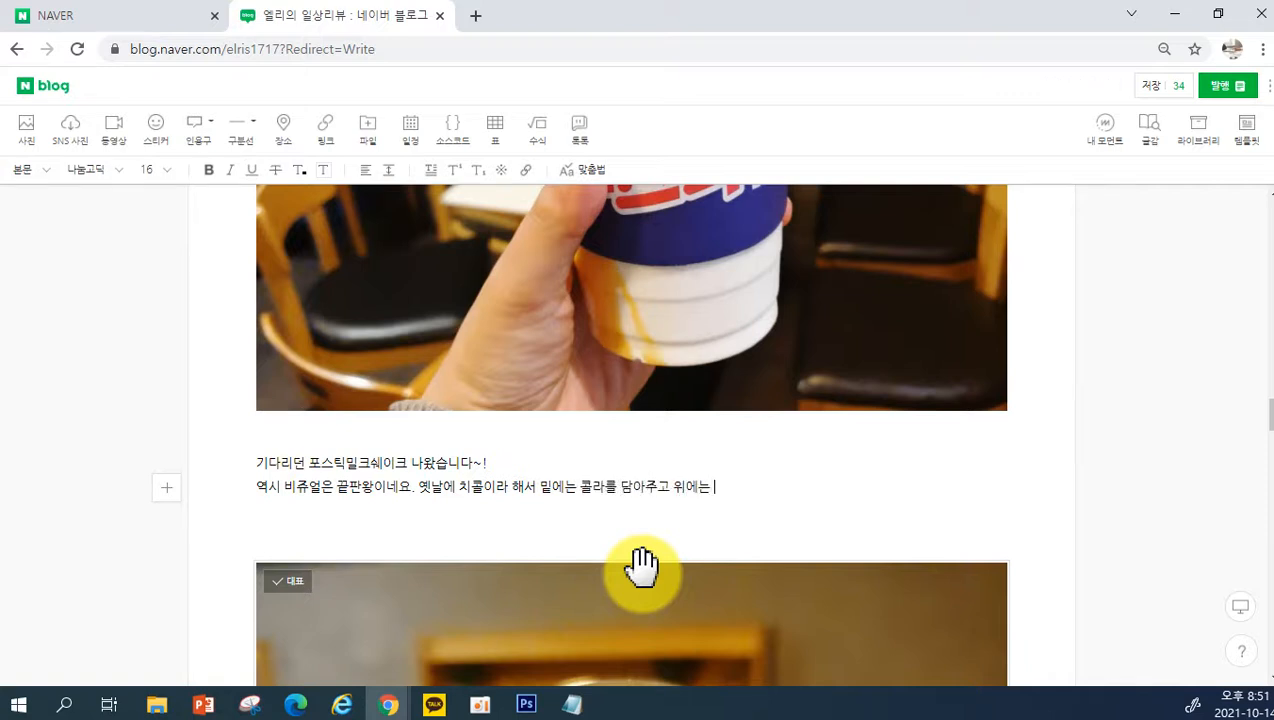
# Step: Finish the sentence with "닭강정을 넣어주던 메뉴가 생각났어요 ㅋㅋ" and start a new line
pyautogui.write('치킨')
pyautogui.press('BackSpace')
pyautogui.press('BackSpace')
pyautogui.press('BackSpace')
pyautogui.press('BackSpace')
pyautogui.write('닭강정을 넣었')
pyautogui.write('주던 ')
pyautogui.write('메뉴가 생각났 이')
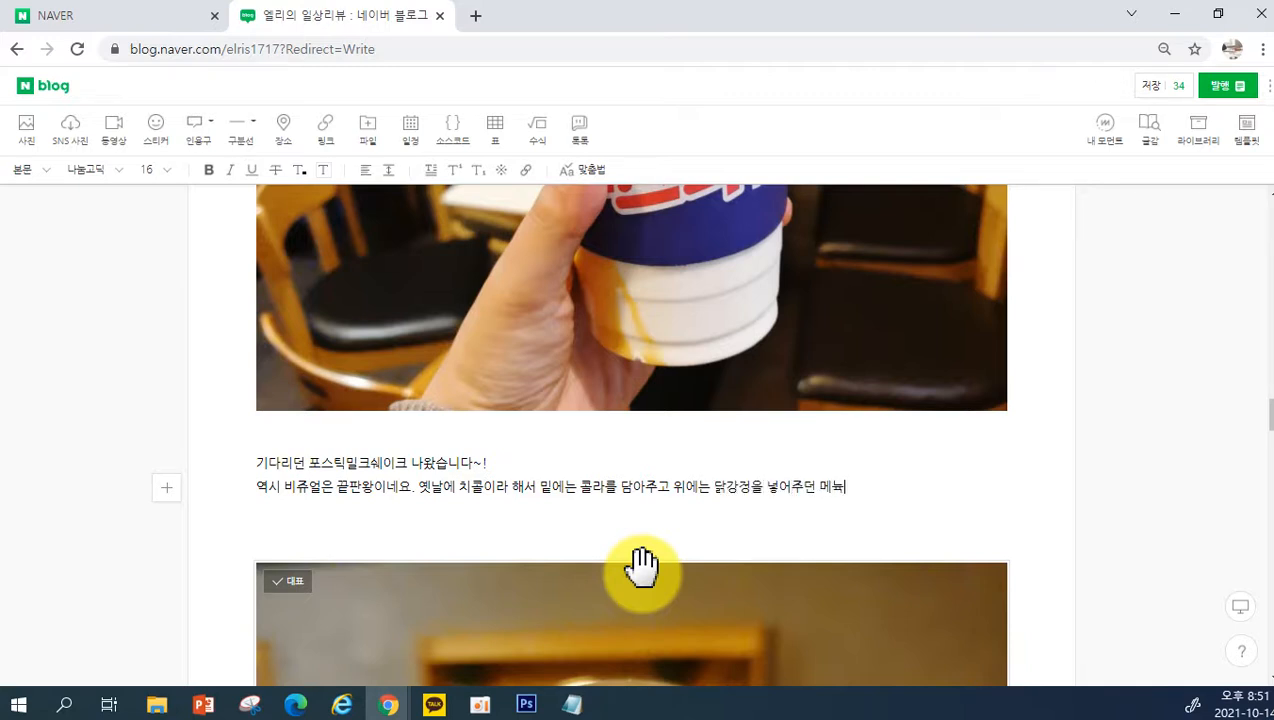
pyautogui.write('요 ㅋㅋ')
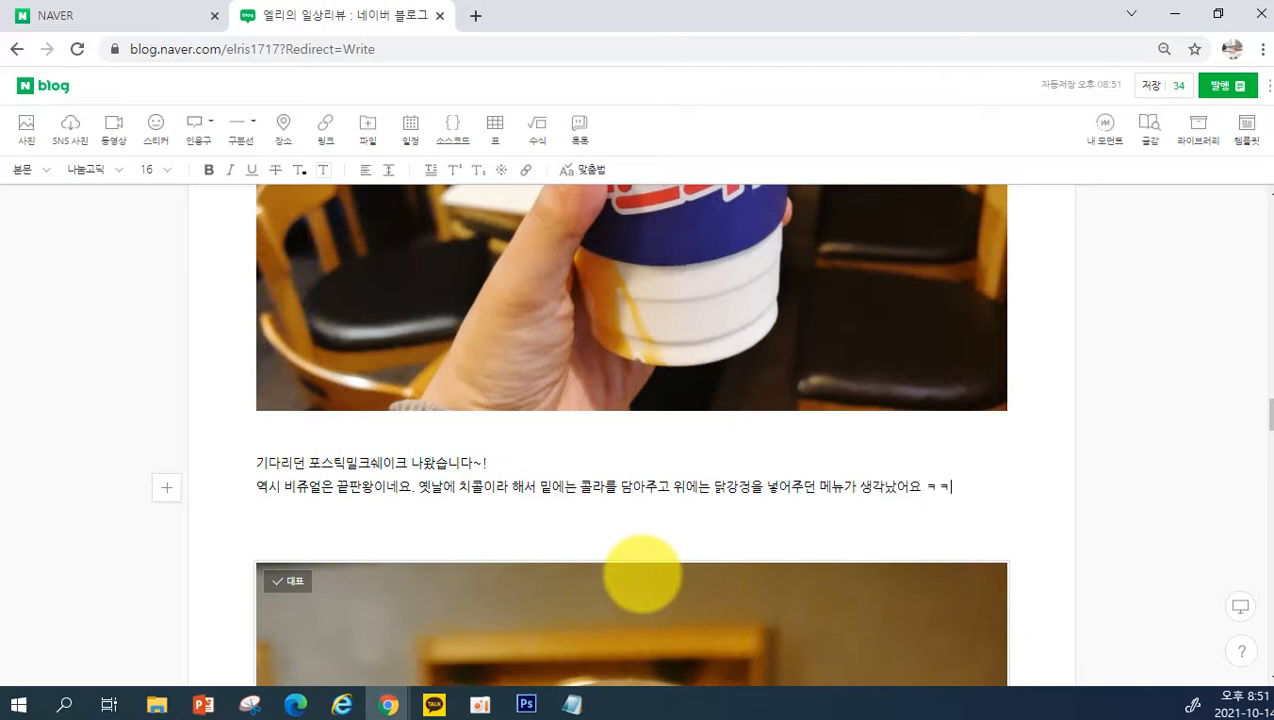
pyautogui.press('Return')
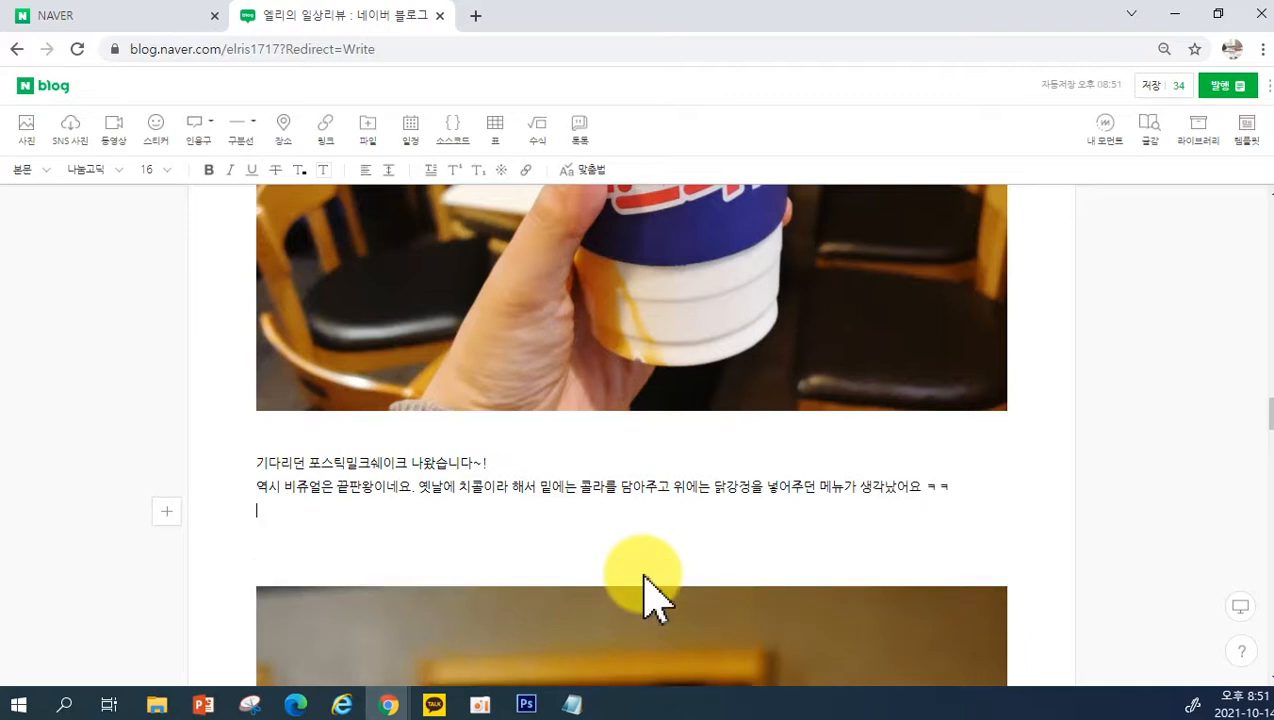
# Step: Write "포스틱을 이렇게 콜라보를 멋지게 할 줄이야." and leave a blank line below it
pyautogui.write('포스틱의')
pyautogui.press('BackSpace')
pyautogui.write('을 이렇게 ')
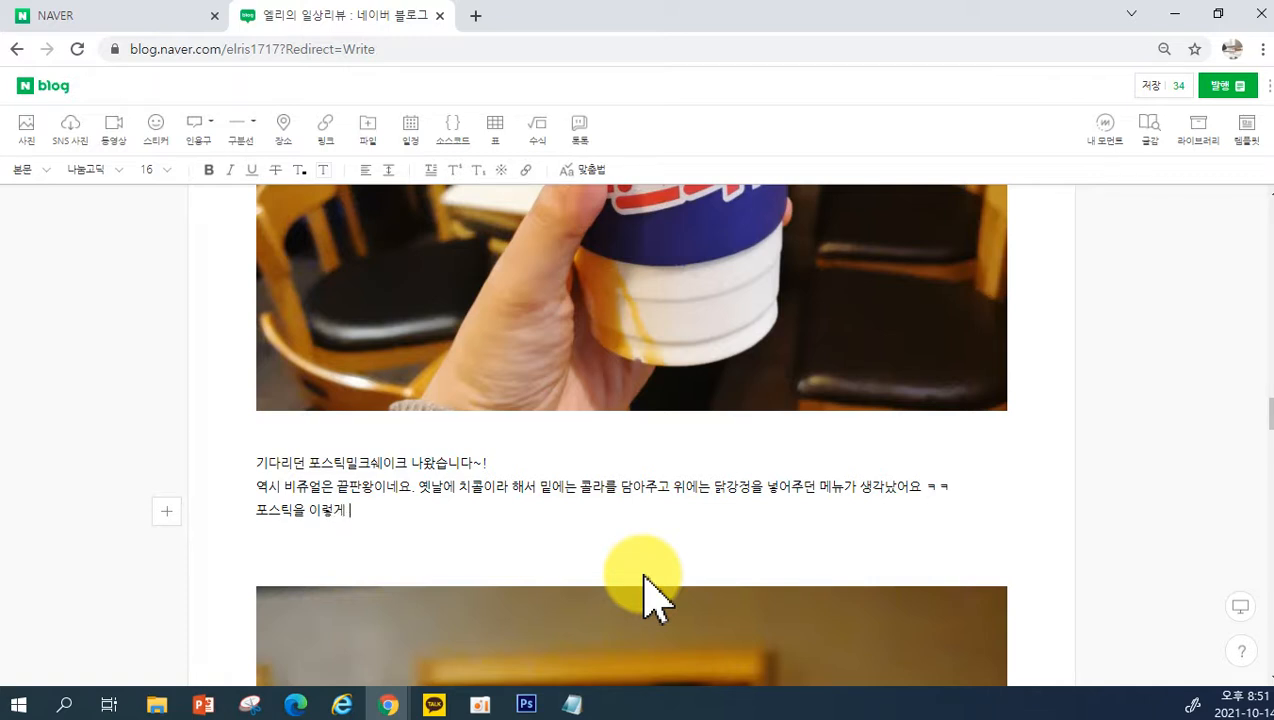
pyautogui.write('콜라보를 멋지게')
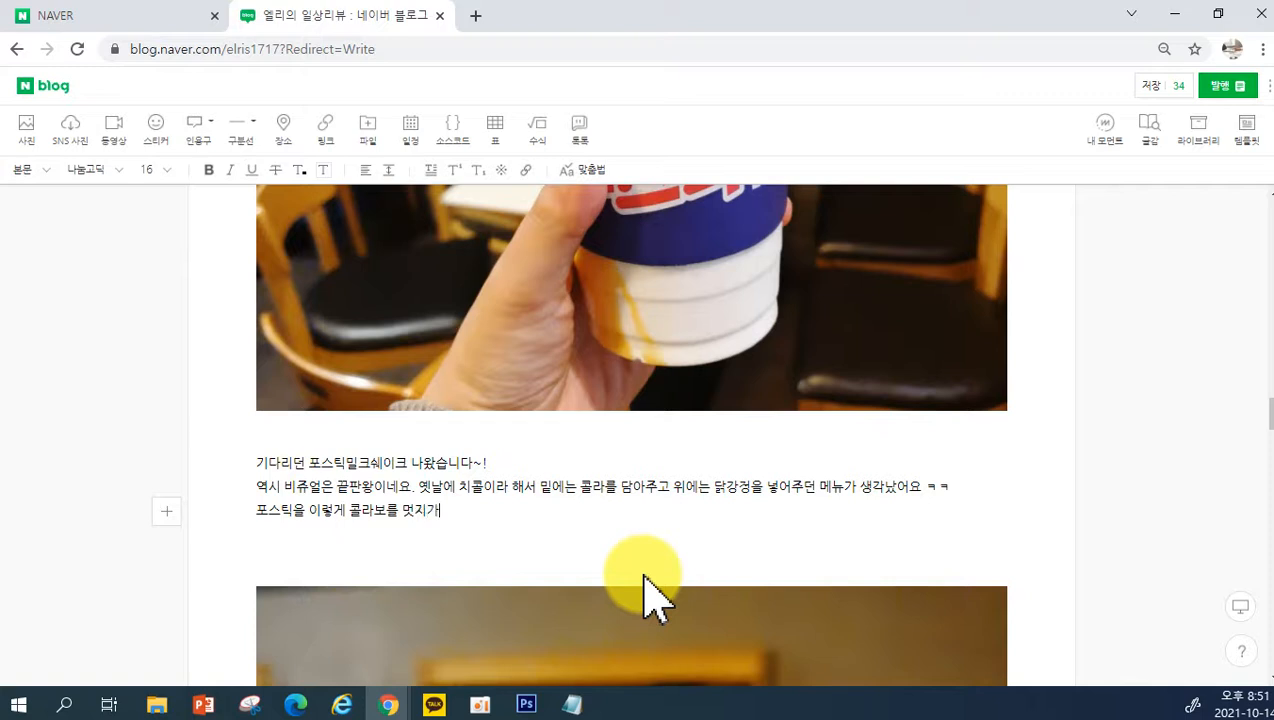
pyautogui.write(' 할 줄이야.')
pyautogui.press('Return')
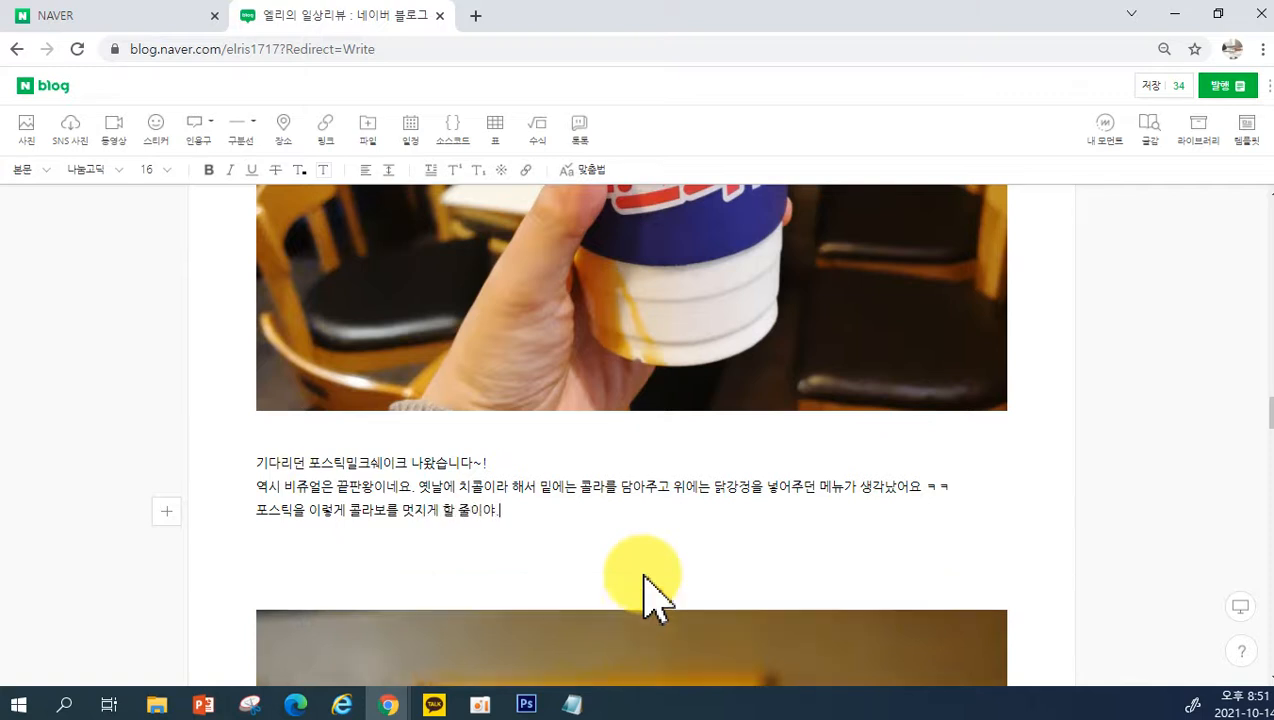
# Step: Try the closing line "과연 맛은 어떠할지 궁금합니다." and delete its wording again
pyautogui.write('과연 맛은 어떻')
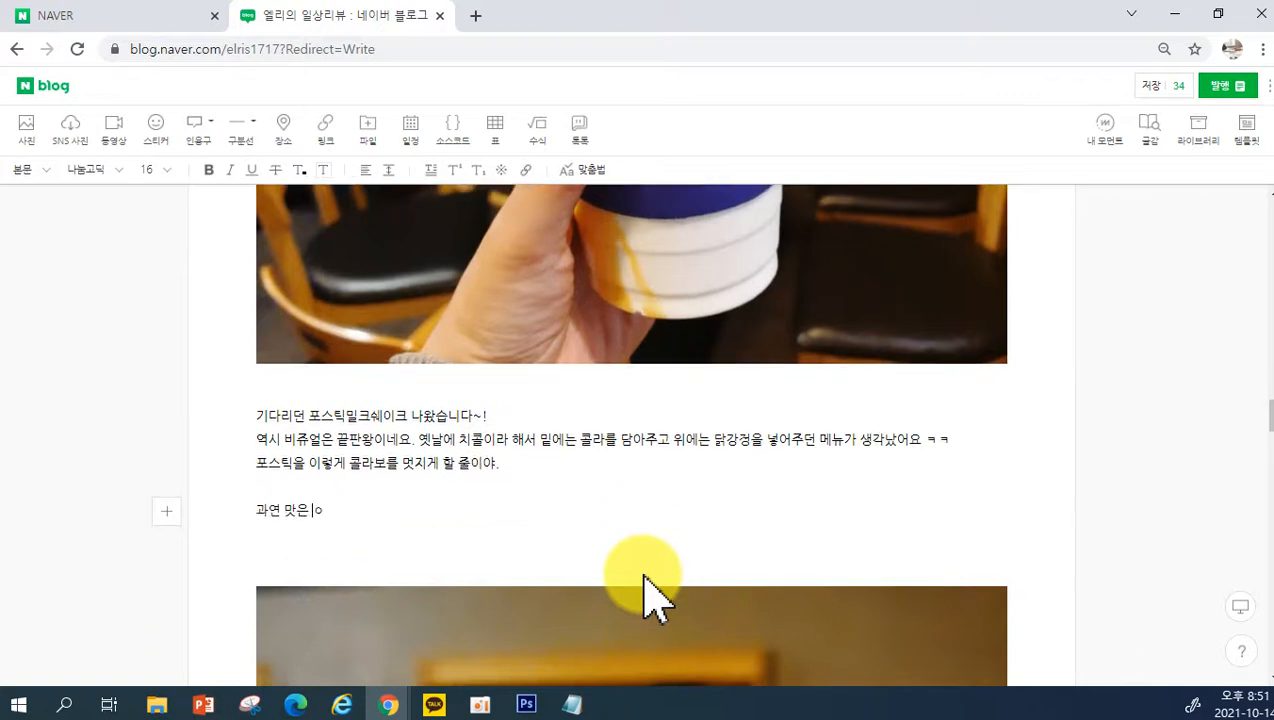
pyautogui.write('할지 궁금합니다.')
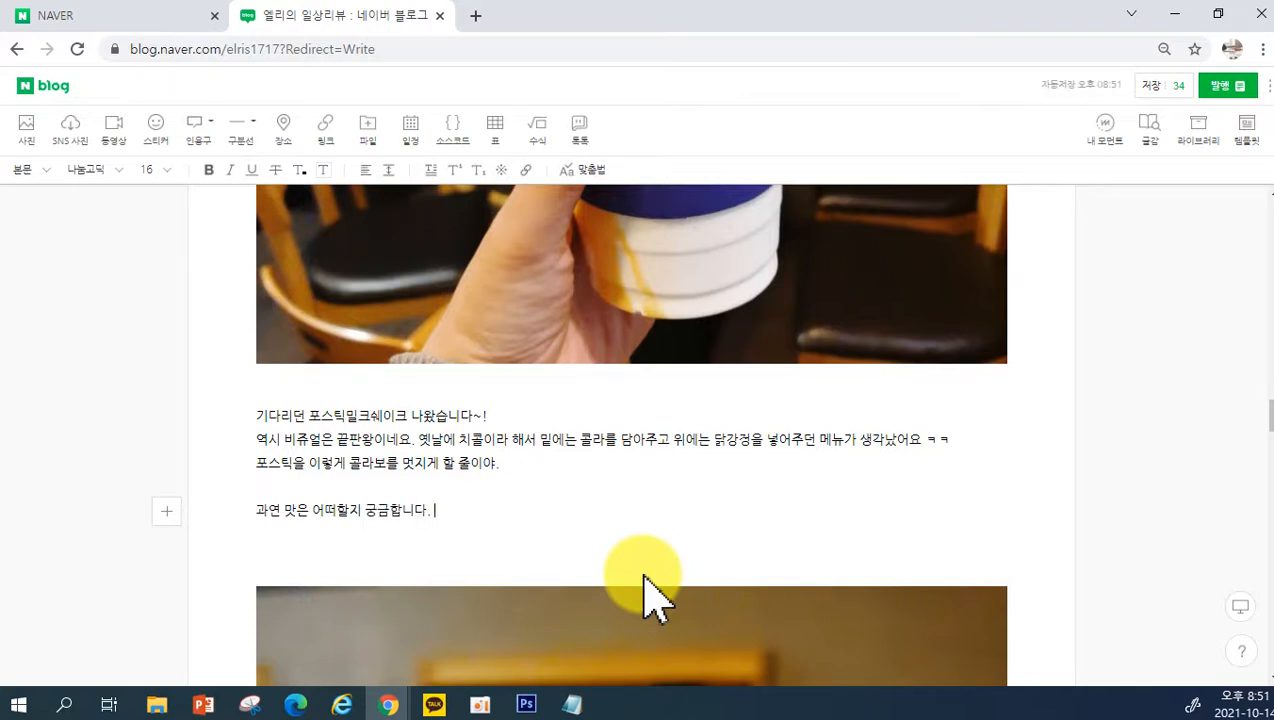
pyautogui.press('Up')
pyautogui.press('Right')
pyautogui.press('Delete')
pyautogui.press('Delete')
pyautogui.press('Delete')
pyautogui.press('Delete')
pyautogui.press('Delete')
pyautogui.press('Delete')
pyautogui.press('Delete')
pyautogui.press('Delete')
pyautogui.press('Delete')
pyautogui.press('Delete')
pyautogui.press('Delete')
pyautogui.press('Delete')
pyautogui.press('Delete')
pyautogui.press('Delete')
pyautogui.press('Delete')
pyautogui.press('Delete')
pyautogui.press('Delete')
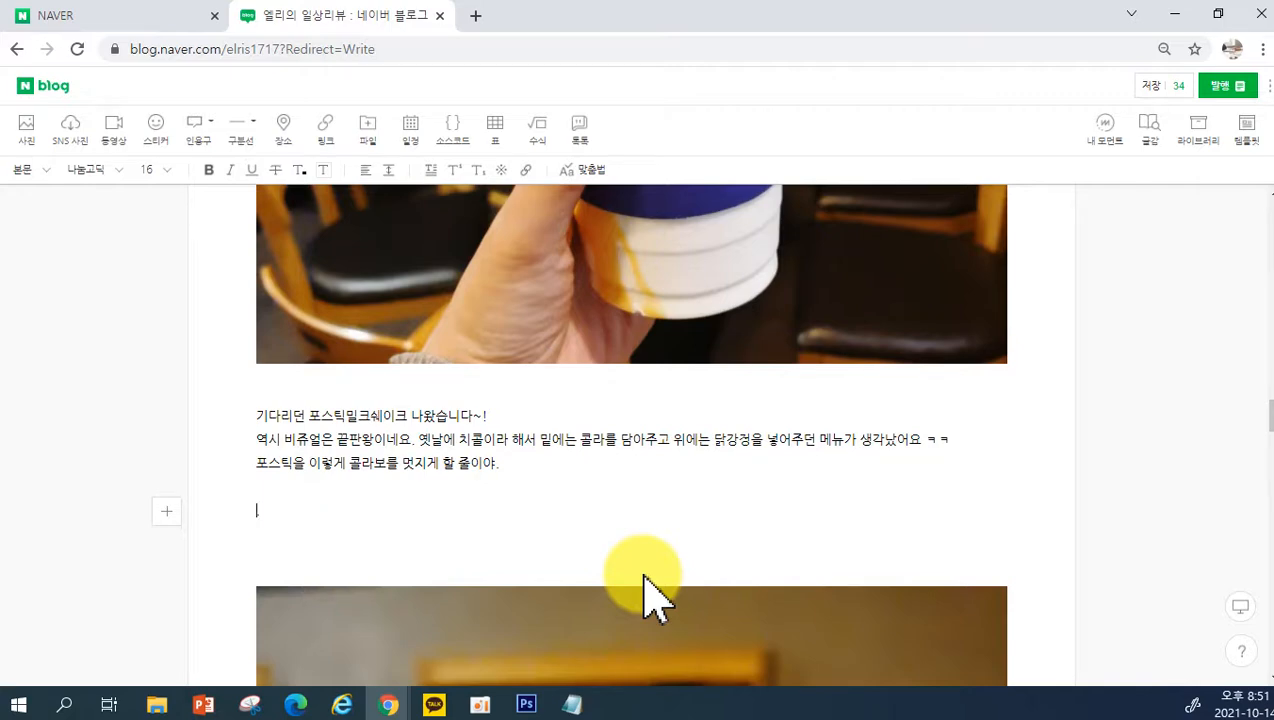
pyautogui.scroll(-5, 654, 597)
pyautogui.scroll(3, 710, 562)
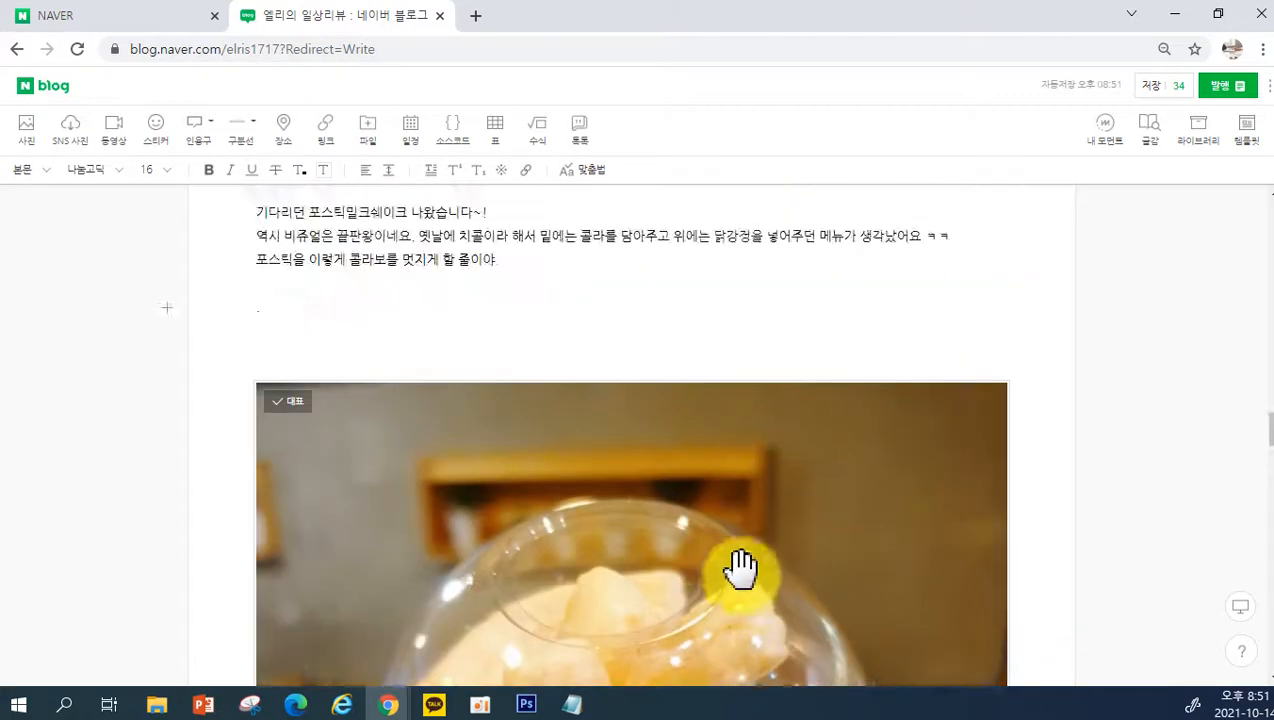
pyautogui.scroll(-3, 745, 569)
pyautogui.scroll(-3, 753, 568)
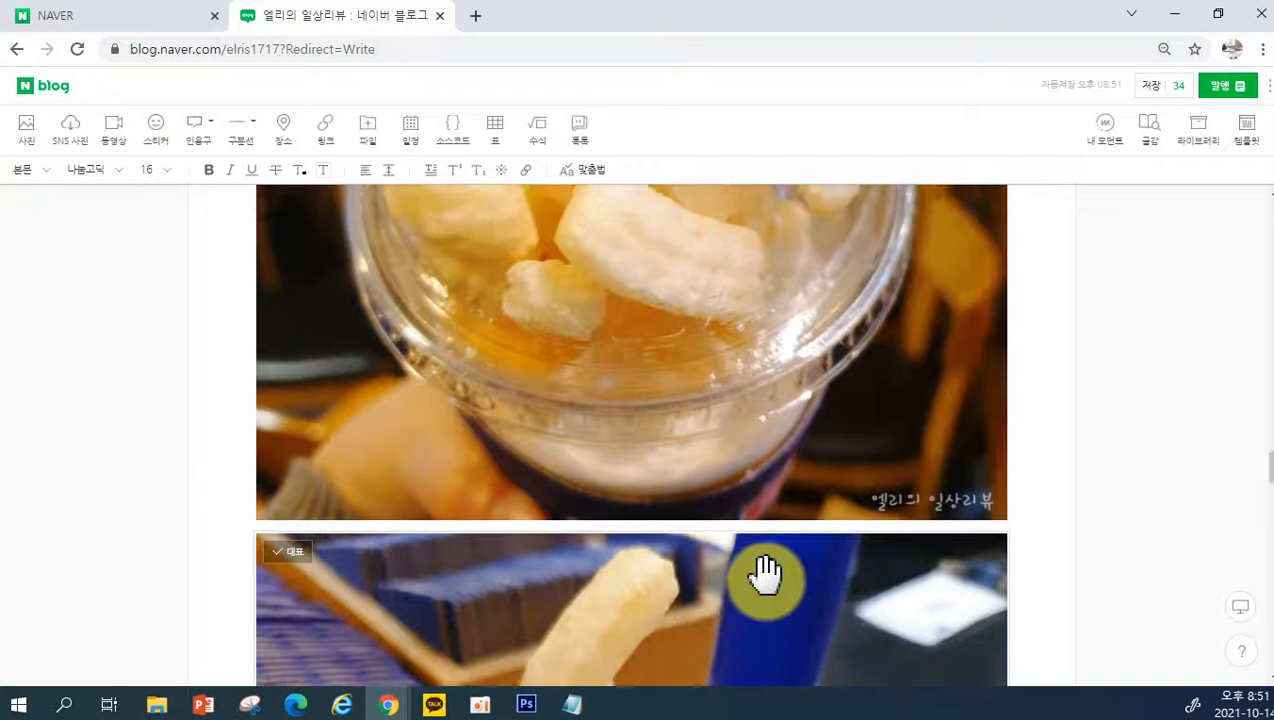
pyautogui.scroll(6, 766, 565)
pyautogui.scroll(-4, 772, 570)
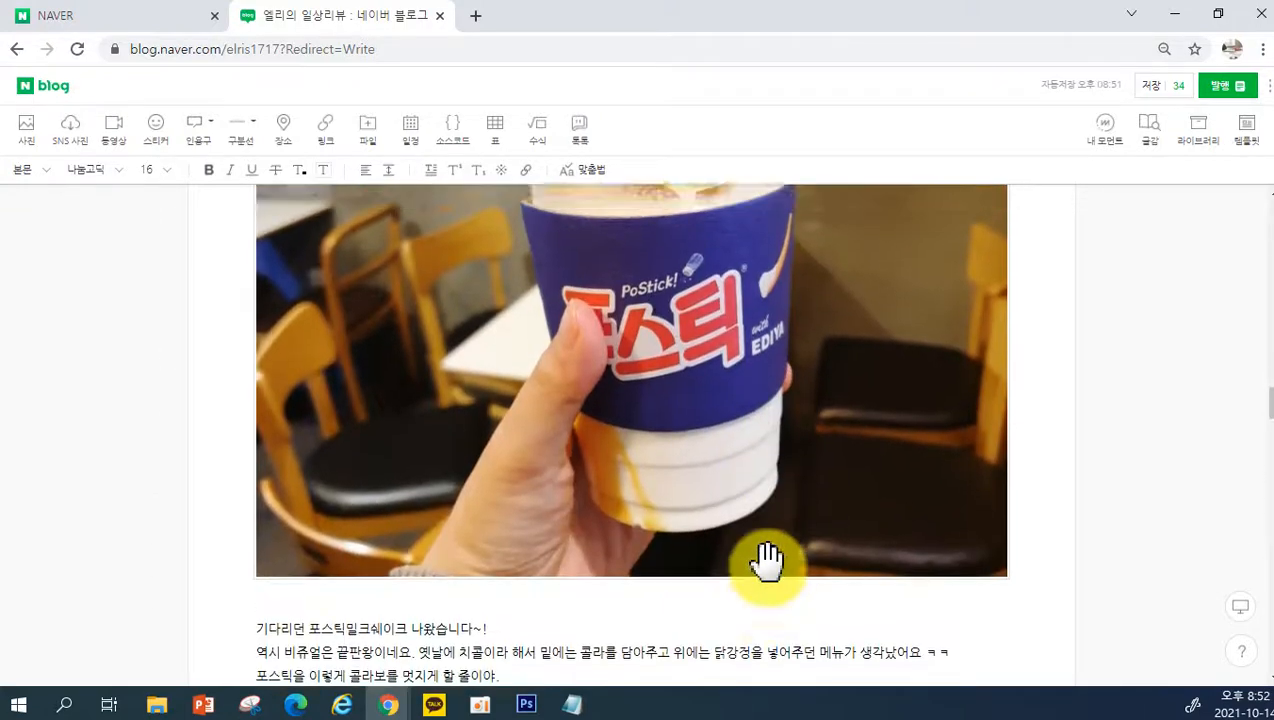
pyautogui.write('ㄴㅐ부에')
pyautogui.press('BackSpace')
pyautogui.press('BackSpace')
pyautogui.press('BackSpace')
pyautogui.press('BackSpace')
# Step: Start a new paragraph below the blank line with "안쪽에 치즈소스가 듬뿍 담겨"
pyautogui.write('안')
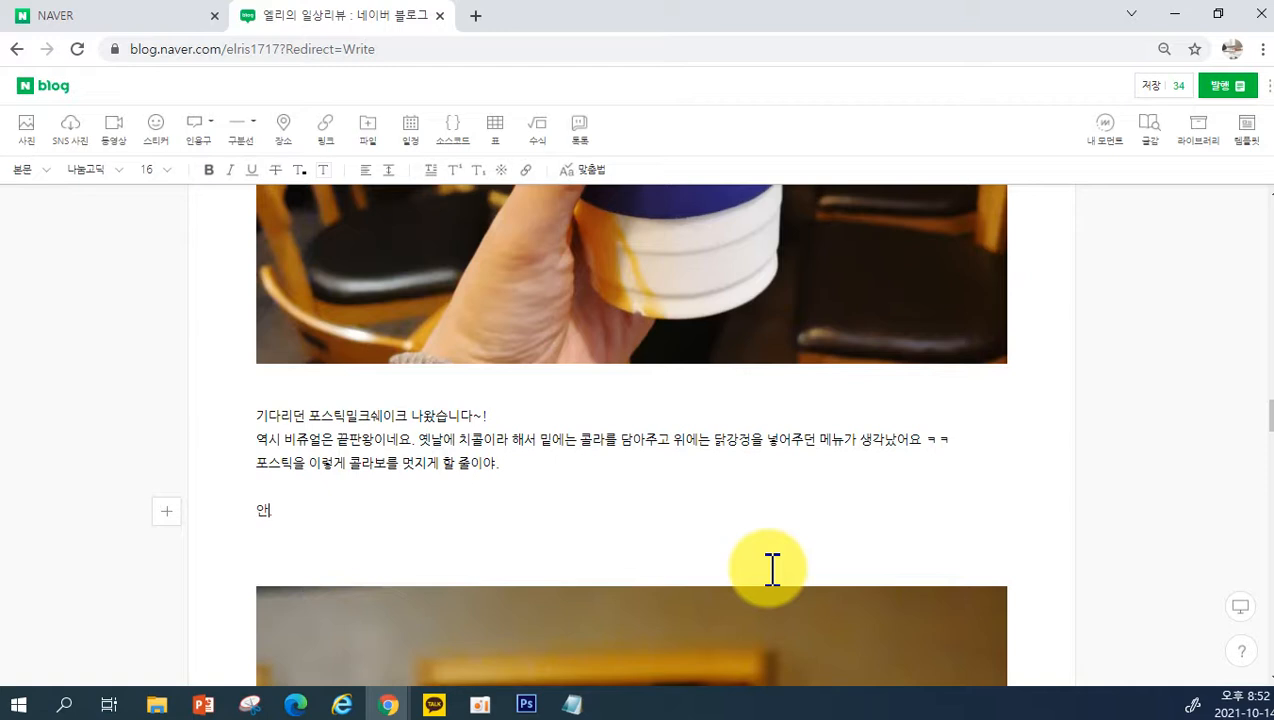
pyautogui.write('쪽에 ㅊㅣ즈소스가 듬뿍 담겨있에서')
pyautogui.press('BackSpace')
pyautogui.press('BackSpace')
pyautogui.press('BackSpace')
pyautogui.press('BackSpace')
pyautogui.write('. ')
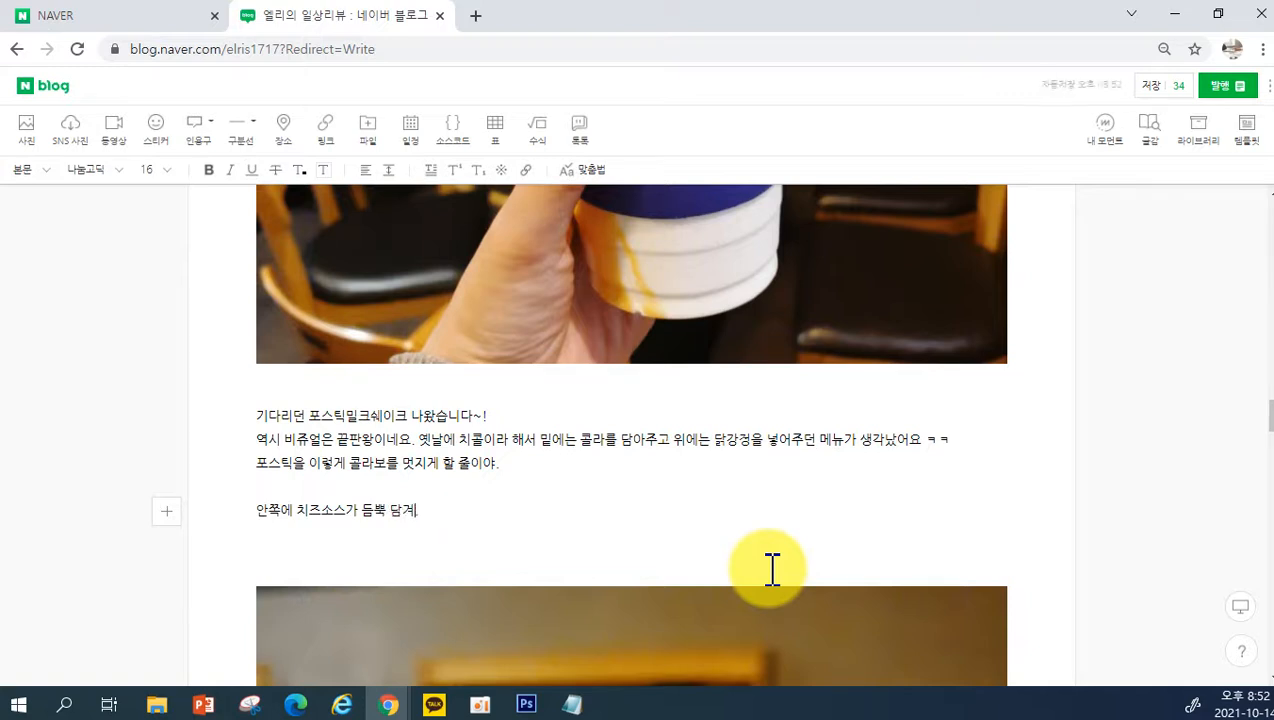
# Step: Continue the cheese-sauce sentence with "있는 컵을 넣어서"
pyautogui.write('이')
pyautogui.write('는 ')
pyautogui.write('.')
pyautogui.write('ㅐ')
pyautogui.press('BackSpace')
pyautogui.press('BackSpace')
pyautogui.write('ㅋㅓㅂ을 넣어서')
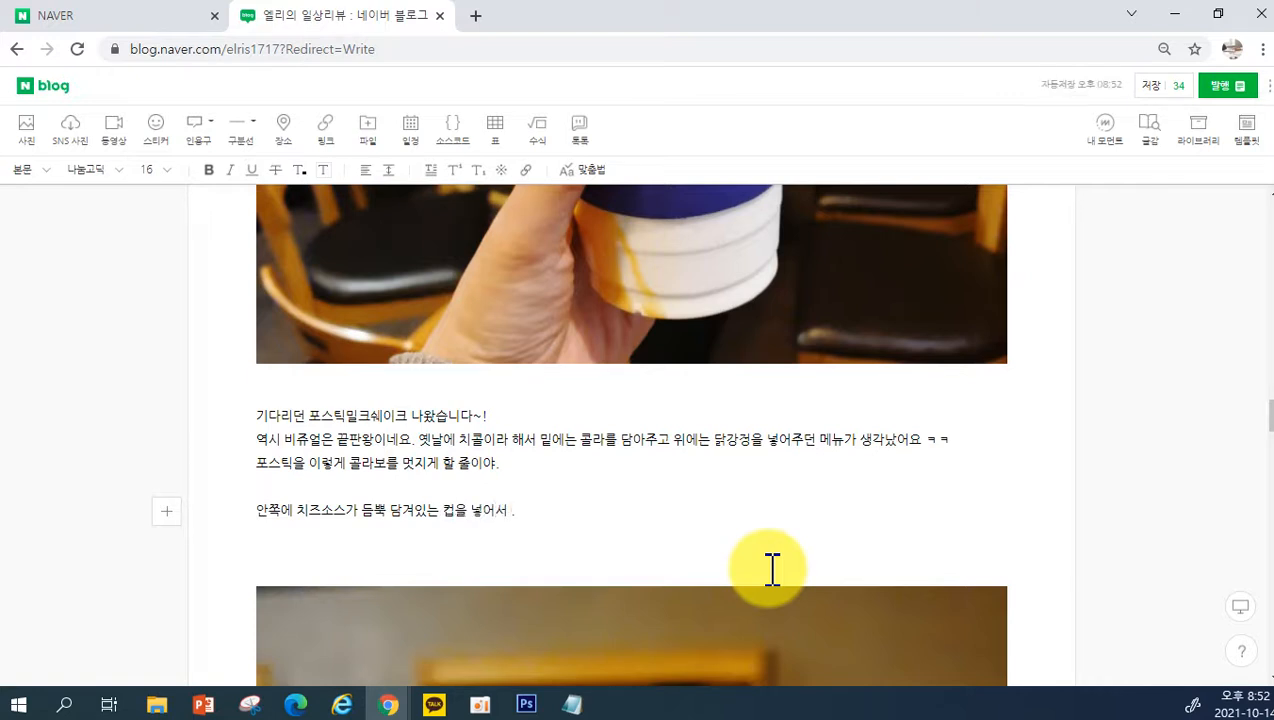
# Step: Add "밀크쉐이크를 같이먹으면서" to the cheese-sauce sentence
pyautogui.scroll(5, 772, 568)
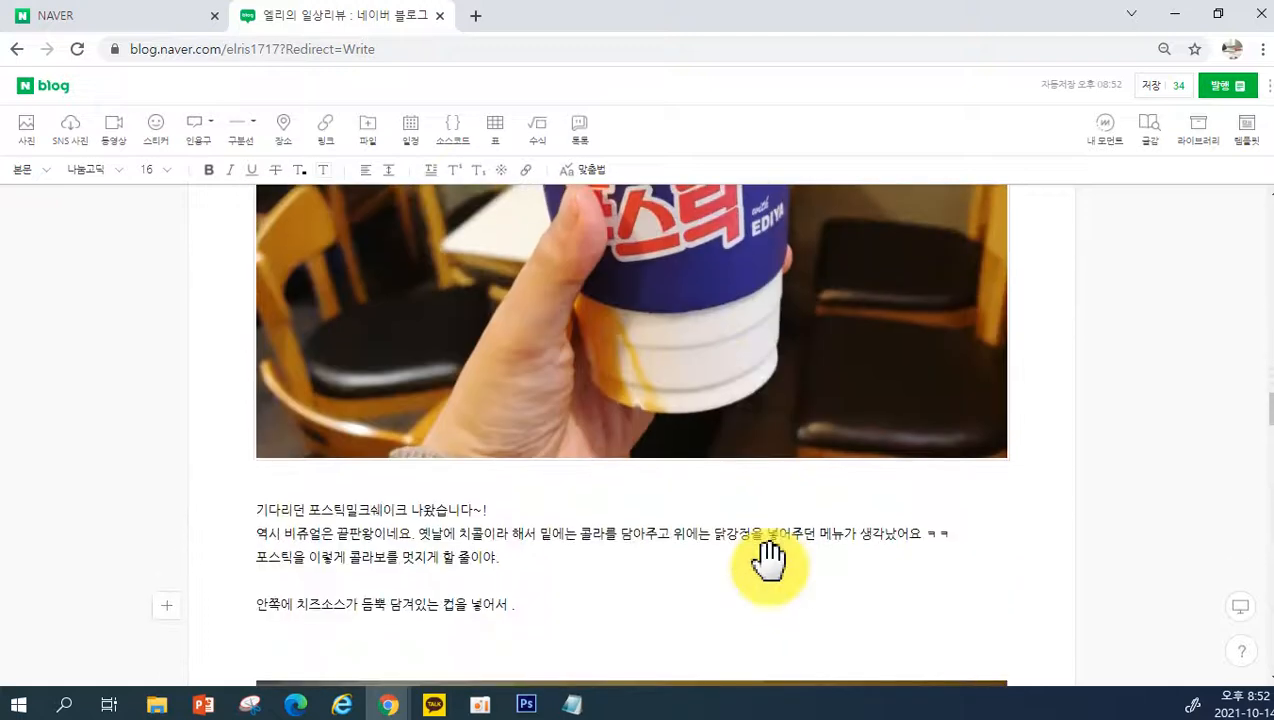
pyautogui.scroll(-4, 770, 563)
pyautogui.write('밀 ㅋ')
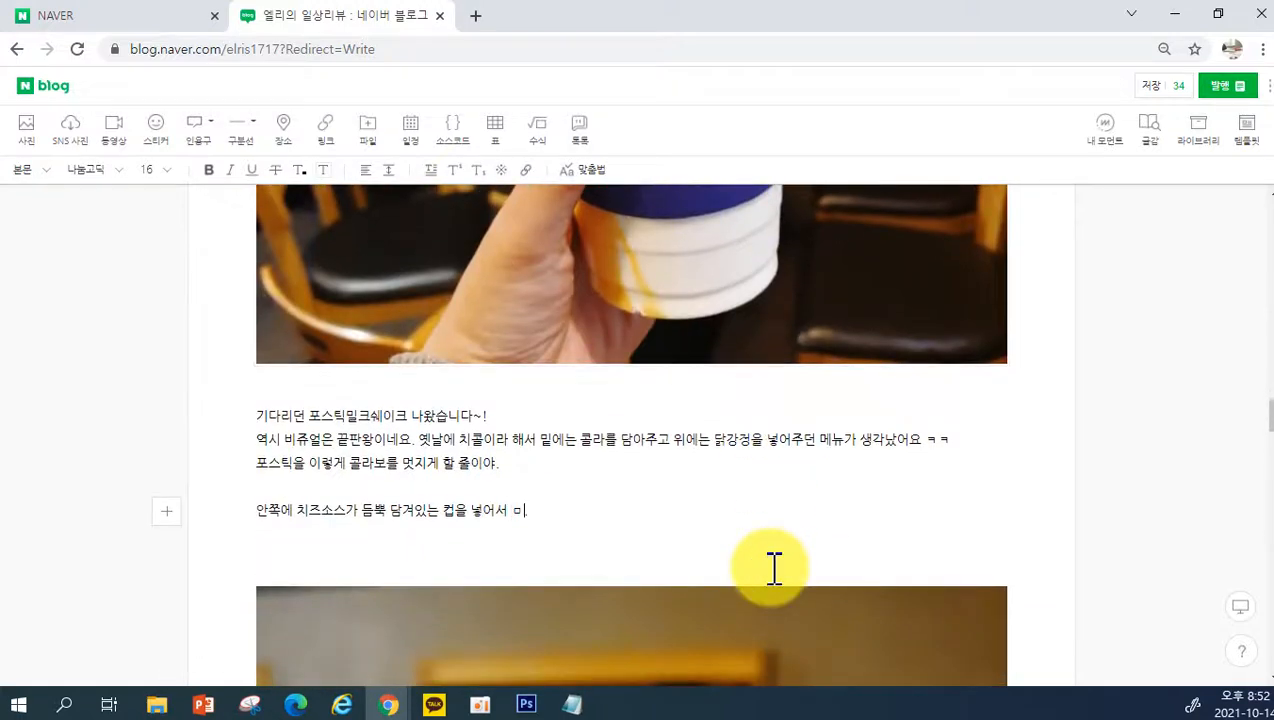
pyautogui.write('ㅡ쉬')
pyautogui.press('BackSpace')
pyautogui.write('ㅔ이크를 가')
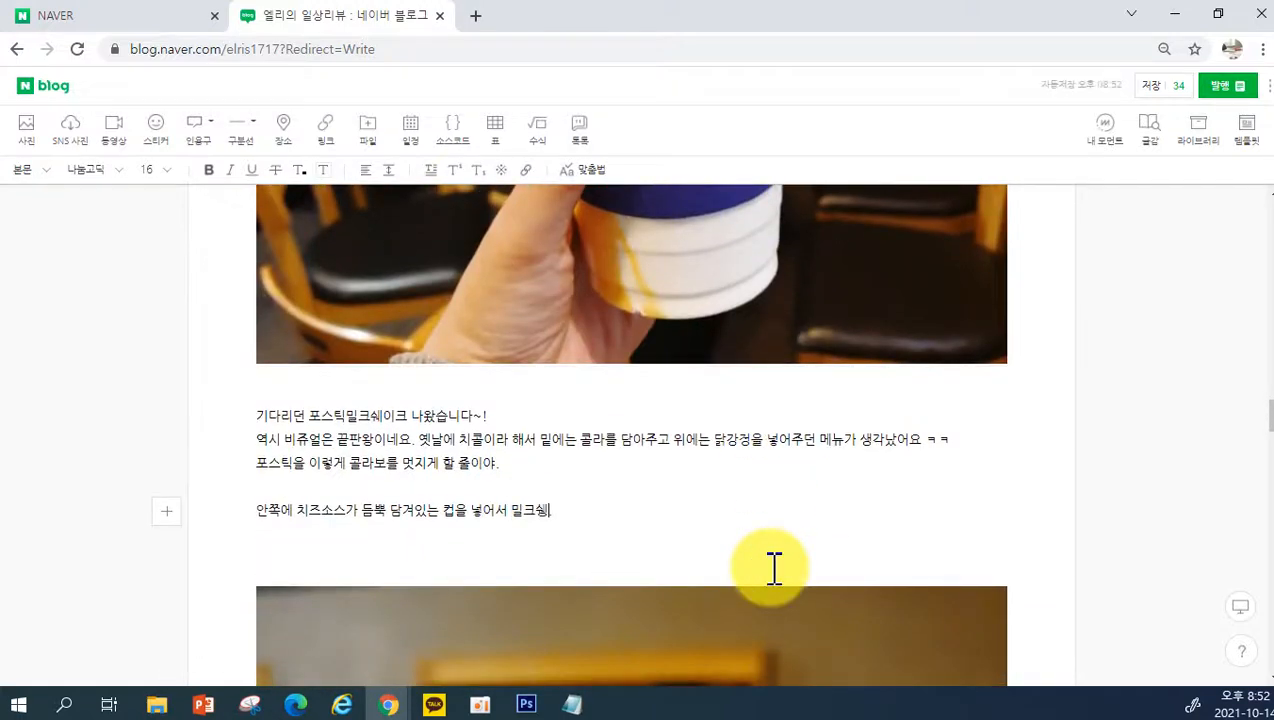
pyautogui.write('ㅌ이먹으면서 ')
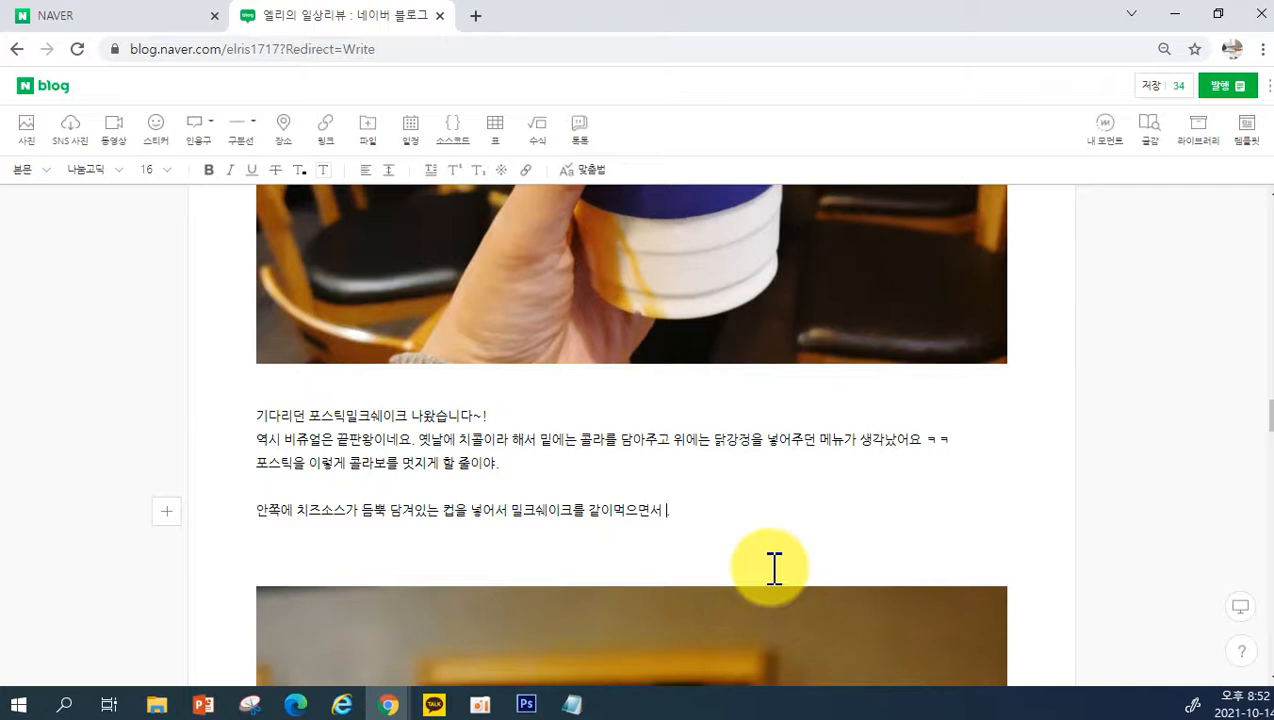
# Step: Extend the same sentence with "과자를 냠냠 먹을 수 있도록"
pyautogui.write('포스티')
pyautogui.press('BackSpace')
pyautogui.press('BackSpace')
pyautogui.press('BackSpace')
pyautogui.write('과자를 ')
pyautogui.write('냠ㄴ')
pyautogui.write(' 먹을 수 있ㄷ')
pyautogui.write('도록 ')
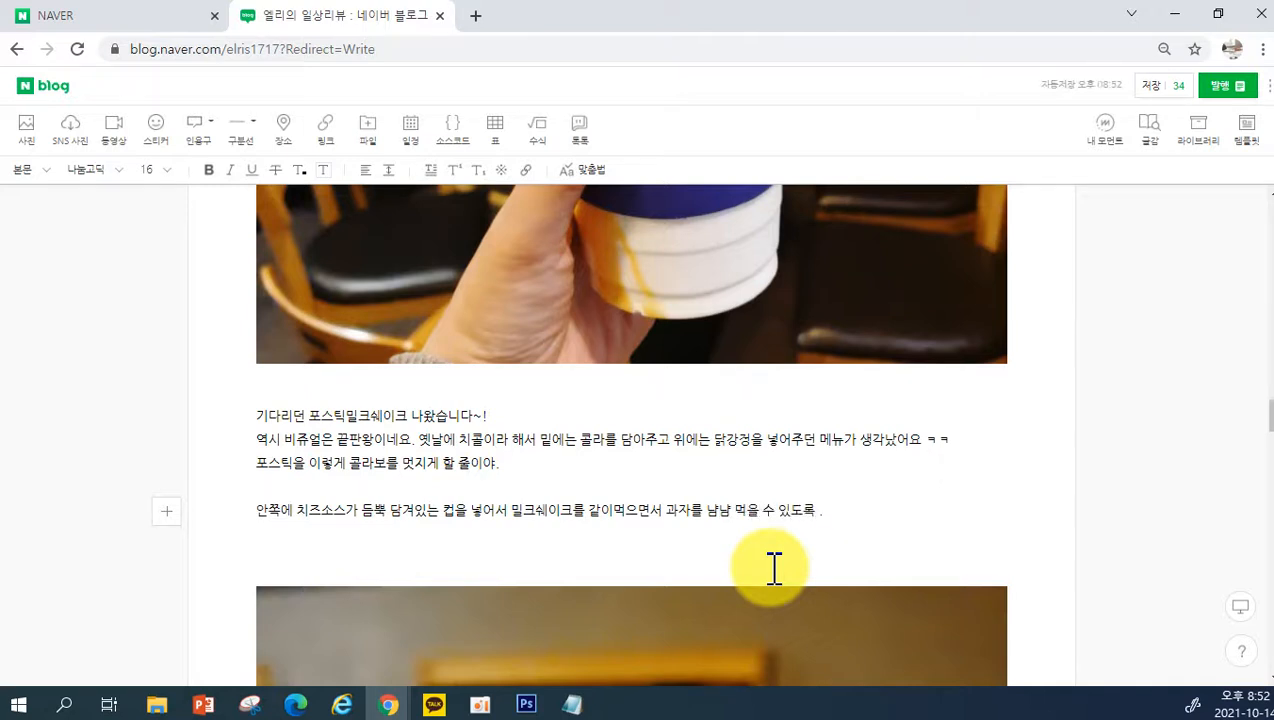
# Step: Remove the wording after "먹을 수", end the sentence with "있어요." and start a new line
pyautogui.write('해두')
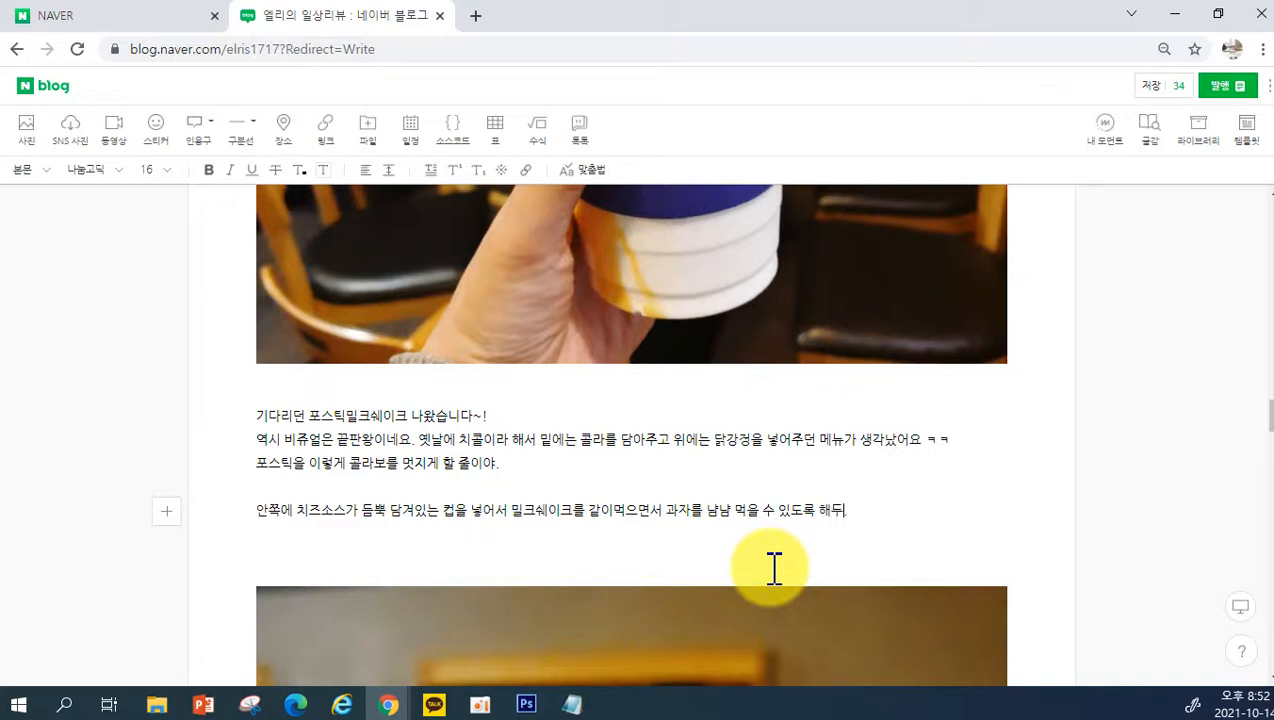
pyautogui.write('에')
pyautogui.press('BackSpace')
pyautogui.press('BackSpace')
pyautogui.press('BackSpace')
pyautogui.press('BackSpace')
pyautogui.press('BackSpace')
pyautogui.press('BackSpace')
pyautogui.press('BackSpace')
pyautogui.press('BackSpace')
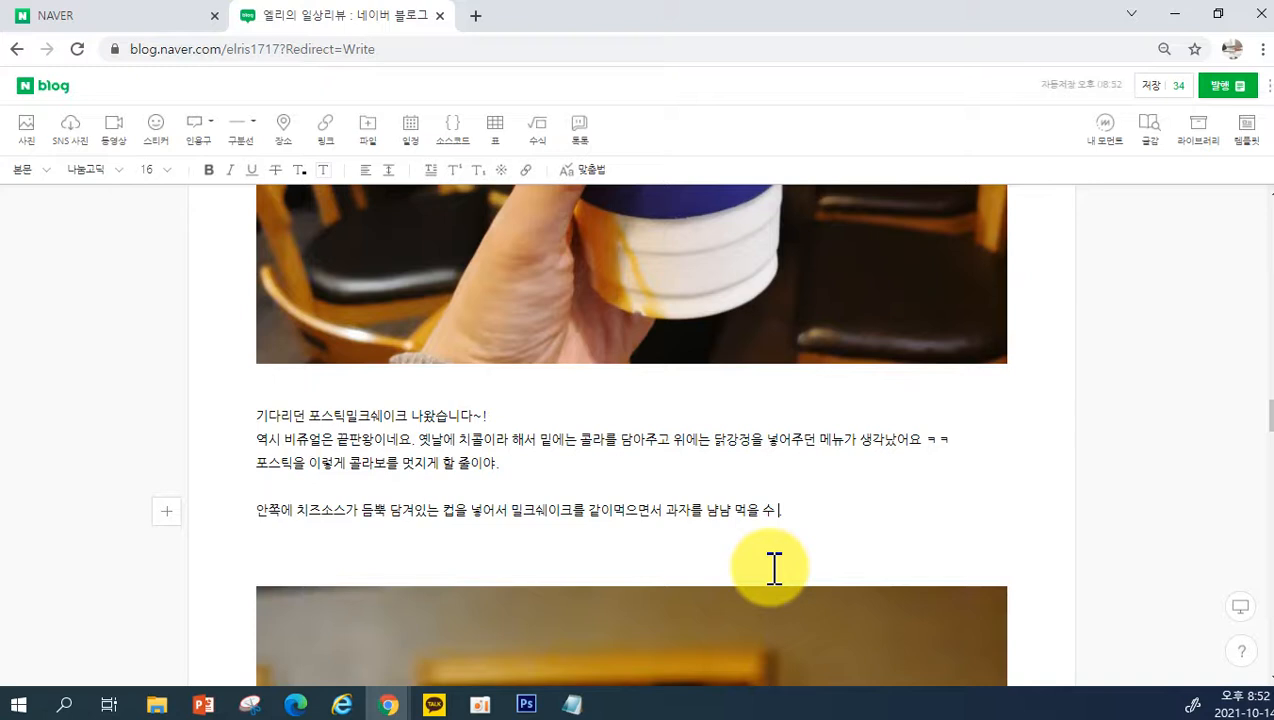
pyautogui.write('있어요.')
pyautogui.press('Return')
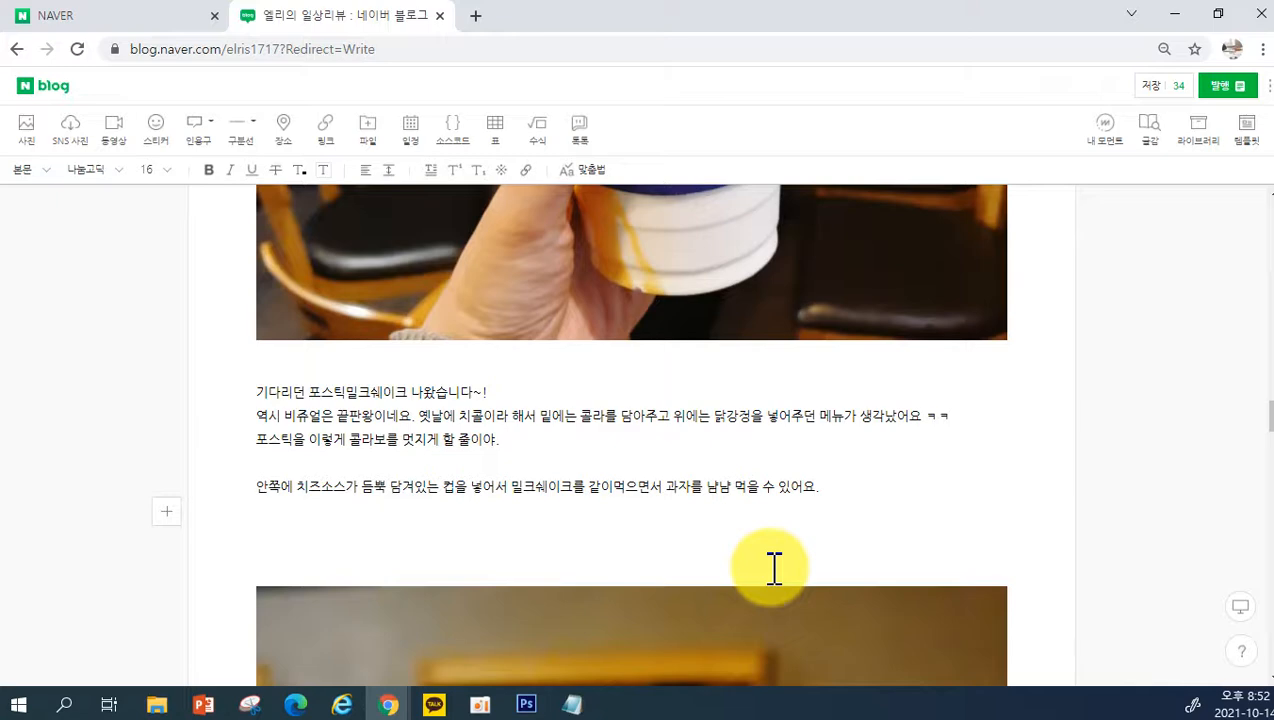
# Step: Write "돌아다니면서 먹방찍을 각..ㅋㅋ" on the new line above the next cup photo
pyautogui.scroll(-6, 710, 570)
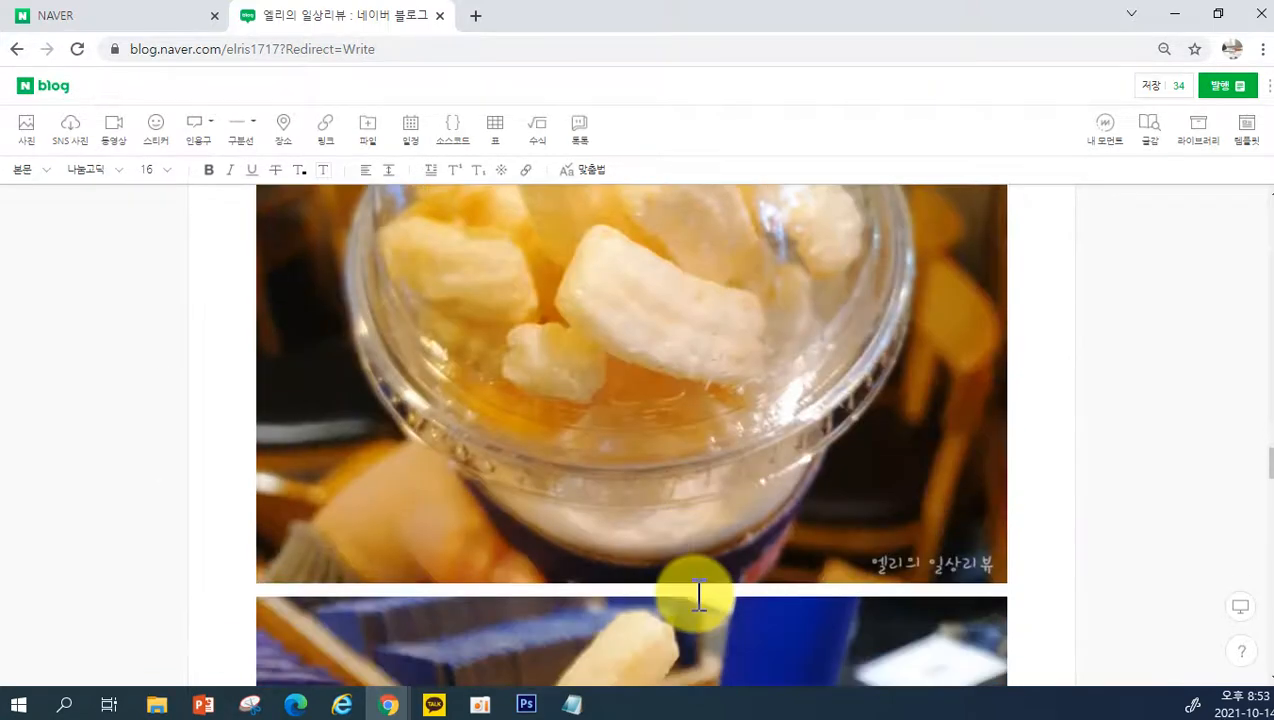
pyautogui.scroll(2, 693, 590)
pyautogui.scroll(4, 684, 598)
pyautogui.write('ㅁ')
pyautogui.press('BackSpace')
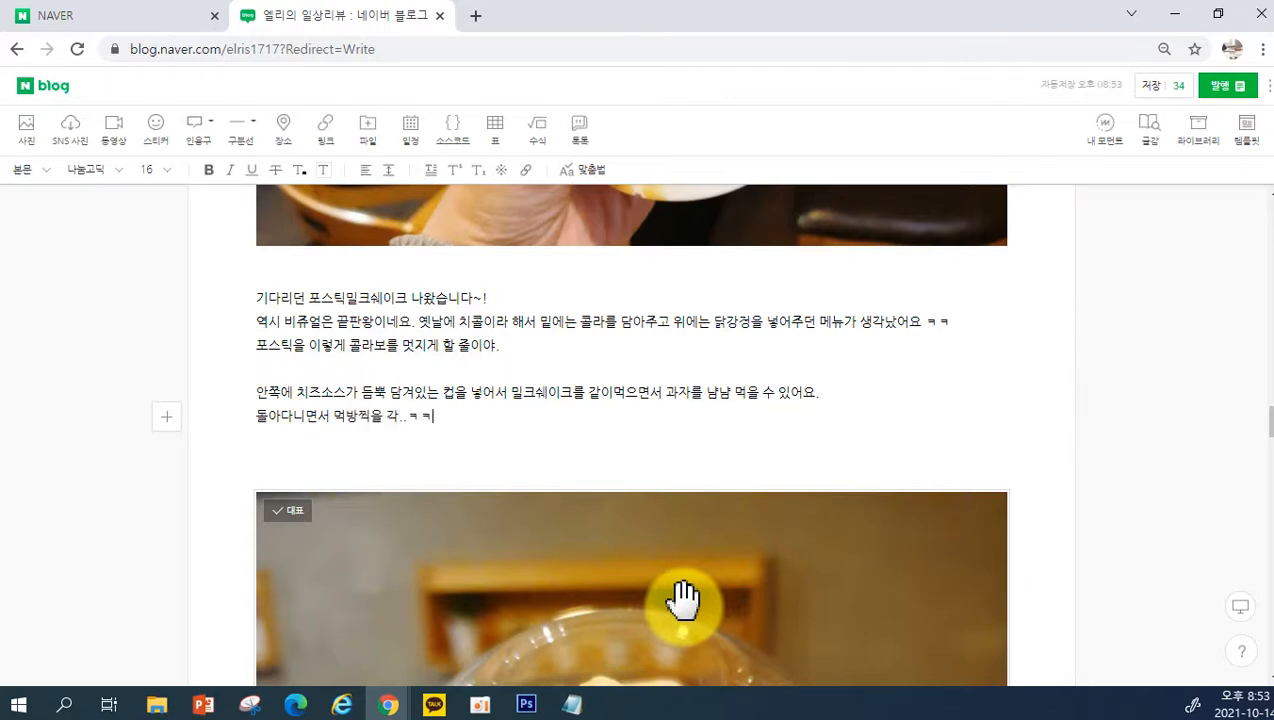
# Step: Place the cup photo with the blue straw beside the preceding cup photo so both share one row
pyautogui.scroll(-10, 684, 600)
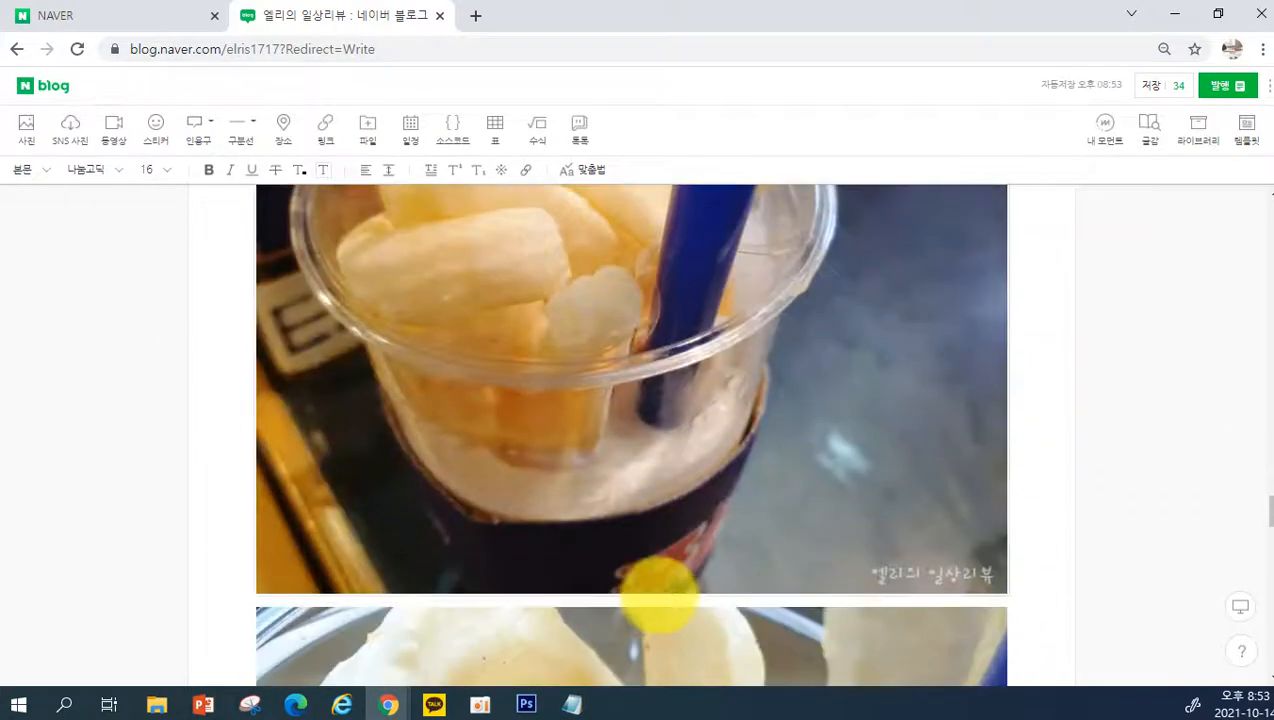
pyautogui.scroll(-3, 658, 592)
pyautogui.scroll(4, 657, 592)
pyautogui.moveTo(566, 494); pyautogui.dragTo(1008, 328)
pyautogui.scroll(12, 512, 404)
pyautogui.scroll(4, 464, 361)
pyautogui.scroll(-6, 402, 598)
pyautogui.scroll(-5, 421, 506)
pyautogui.scroll(2, 1012, 325)
pyautogui.scroll(9, 740, 470)
pyautogui.scroll(-7, 668, 490)
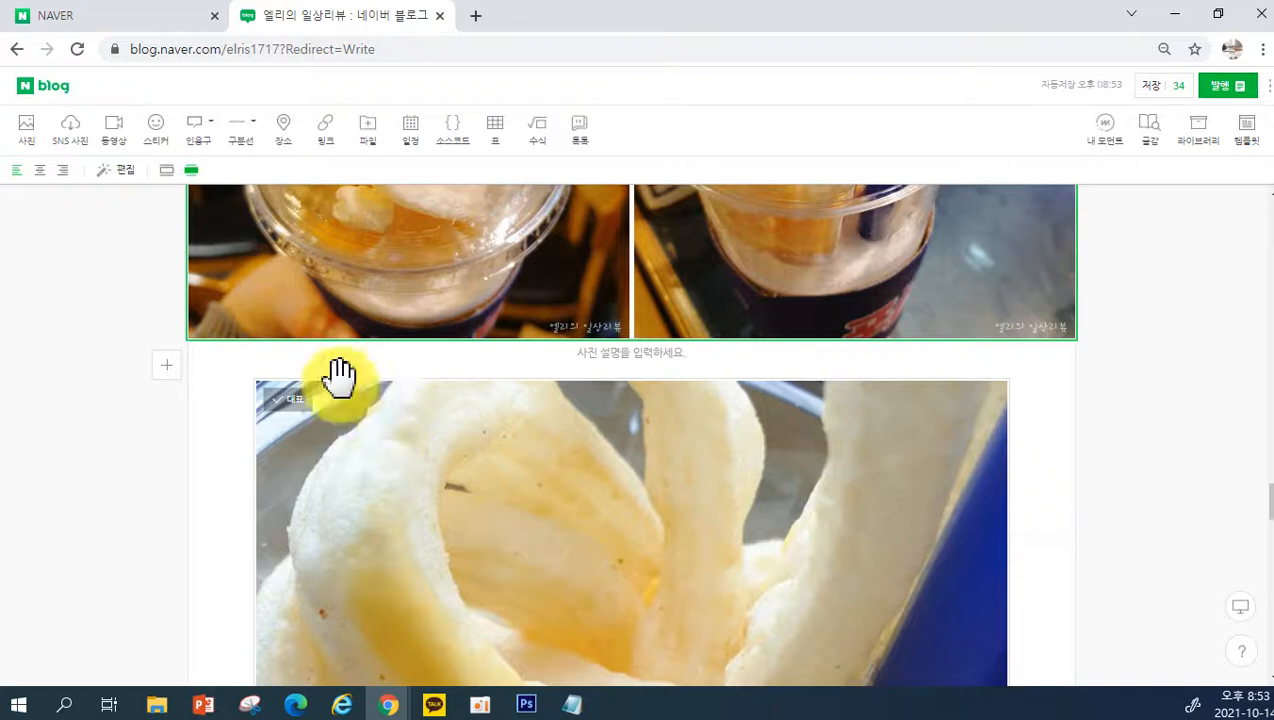
# Step: Write "요렇코롬 체다치즈 소스가 가득 들어있답니다." between the side-by-side photos and the snack close-up
pyautogui.scroll(-3, 327, 353)
pyautogui.scroll(-4, 335, 395)
pyautogui.scroll(7, 340, 400)
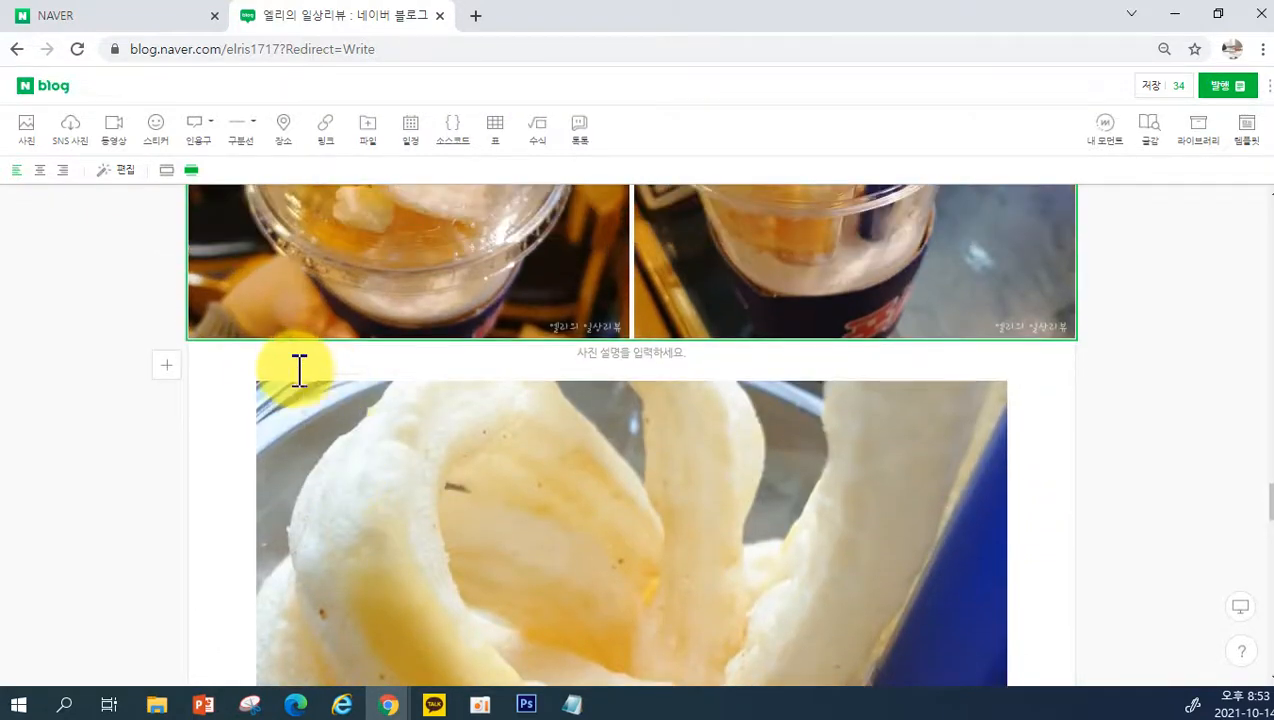
pyautogui.click(295, 368)
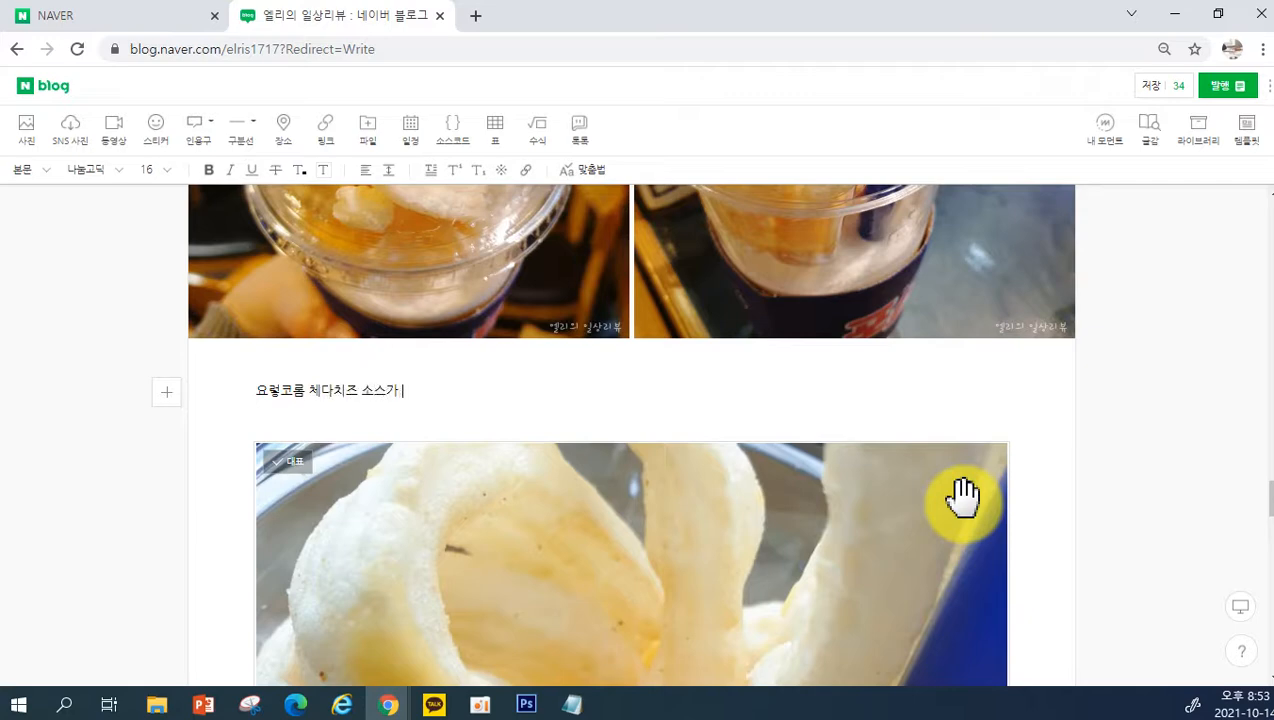
pyautogui.scroll(-5, 965, 490)
pyautogui.scroll(5, 975, 490)
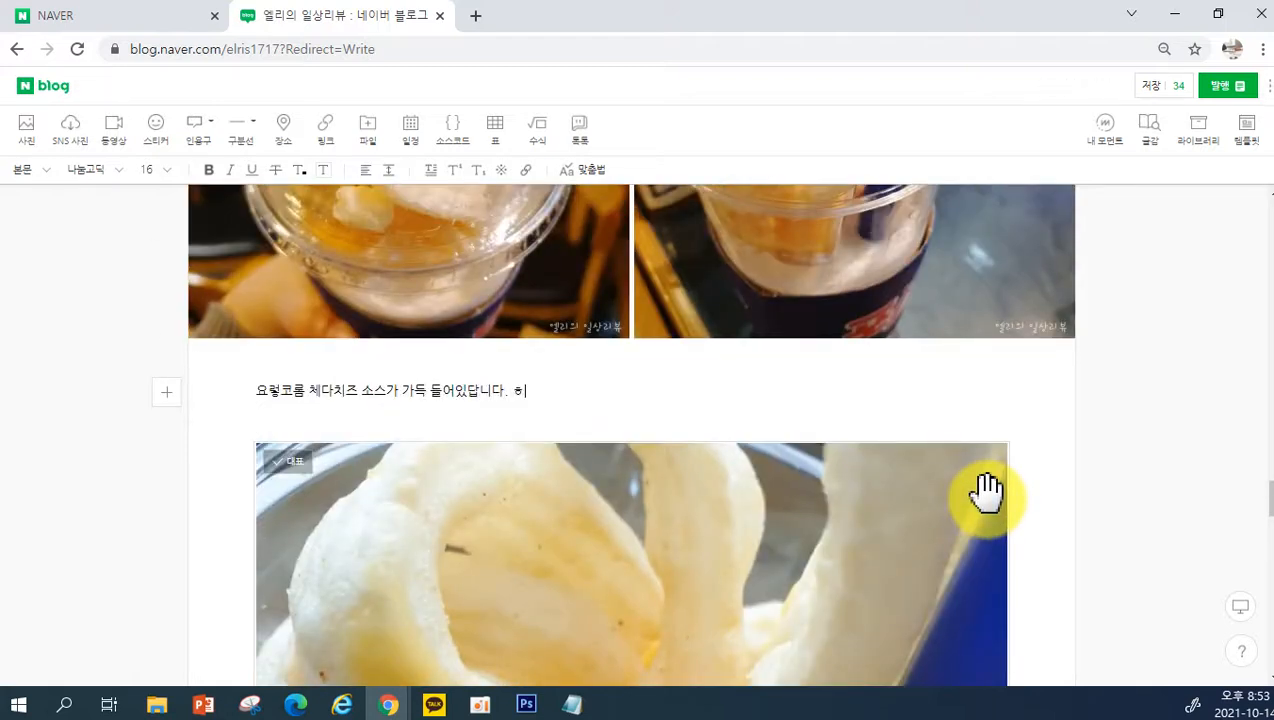
# Step: Add the line "그런데 생각만큼 너무나 달거나 하지 않아 먹기가 참 좋았어요." directly below the cheddar sauce sentence
pyautogui.press('Return')
pyautogui.press('Return')
pyautogui.write('ㅅ')
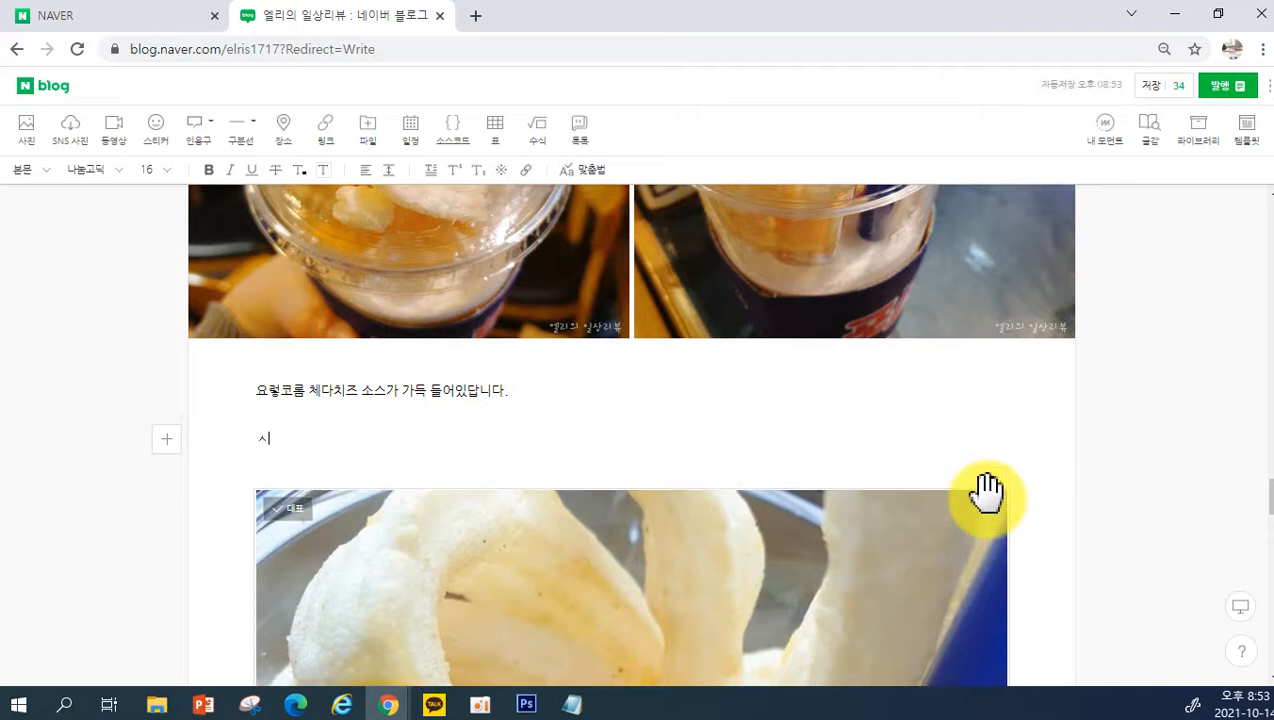
pyautogui.press('BackSpace')
pyautogui.press('BackSpace')
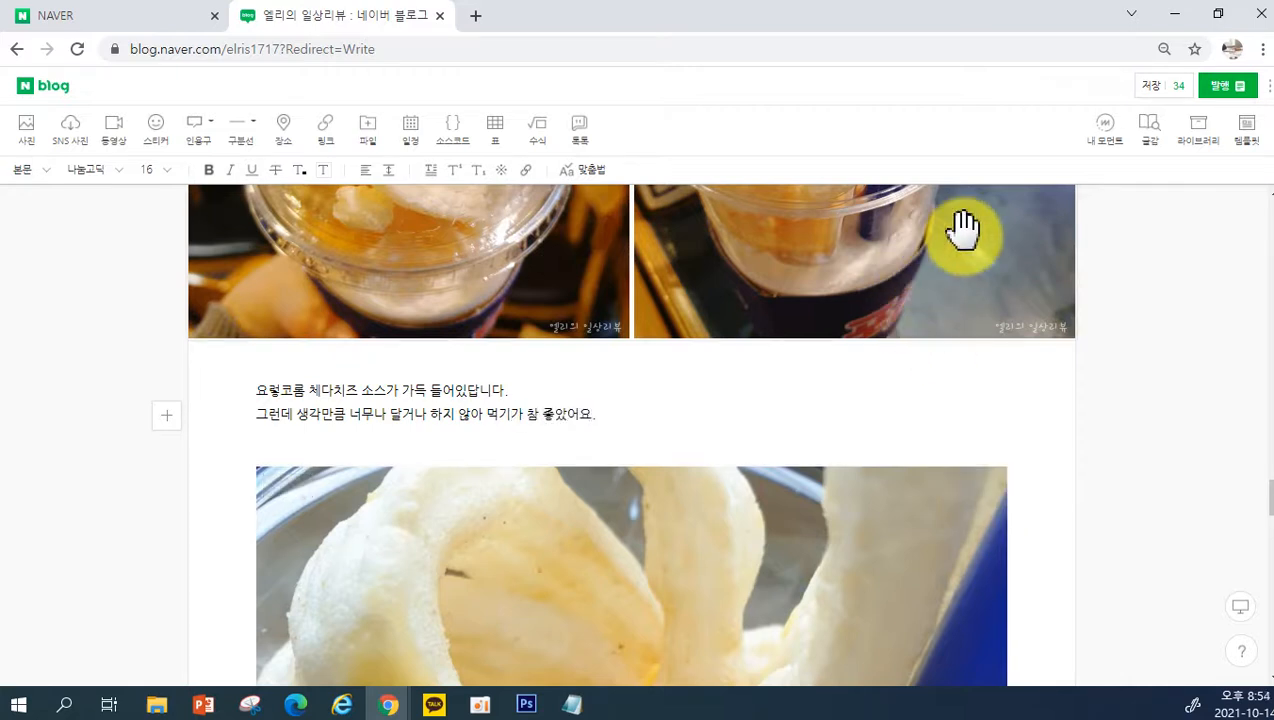
# Step: Review the remaining photos and the text written around the side-by-side photos
pyautogui.scroll(-6, 677, 361)
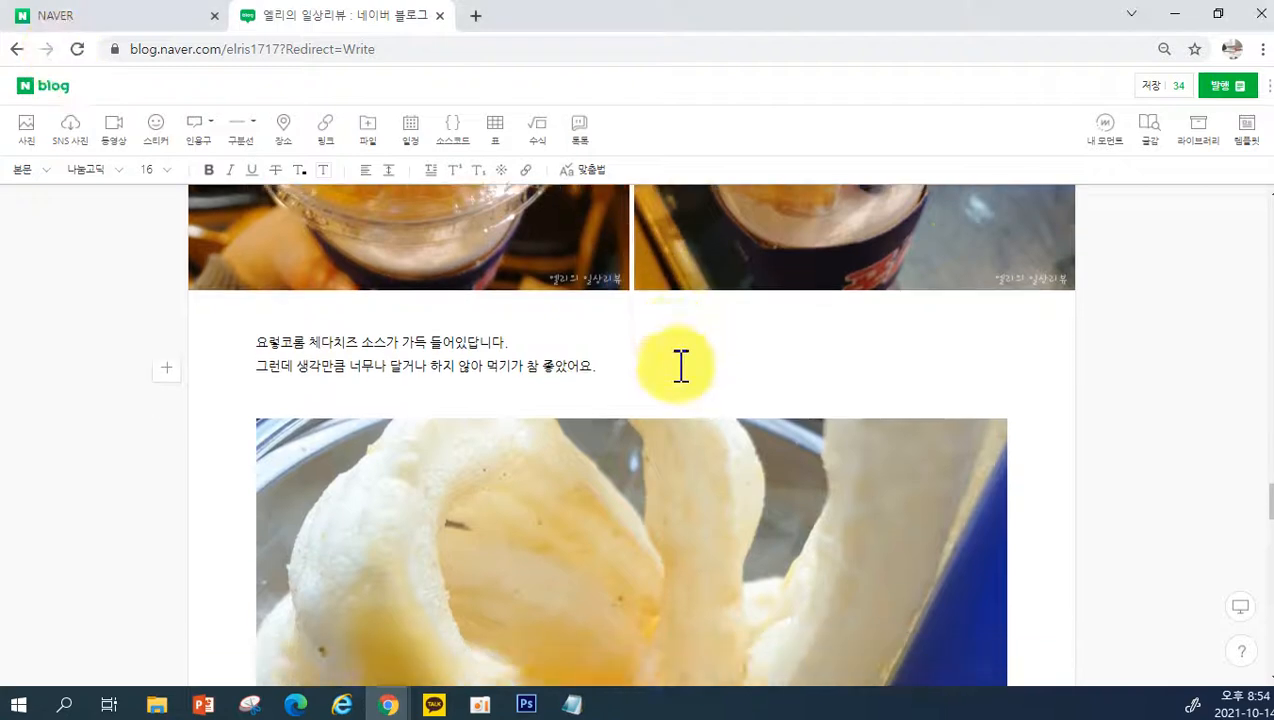
pyautogui.scroll(-6, 690, 368)
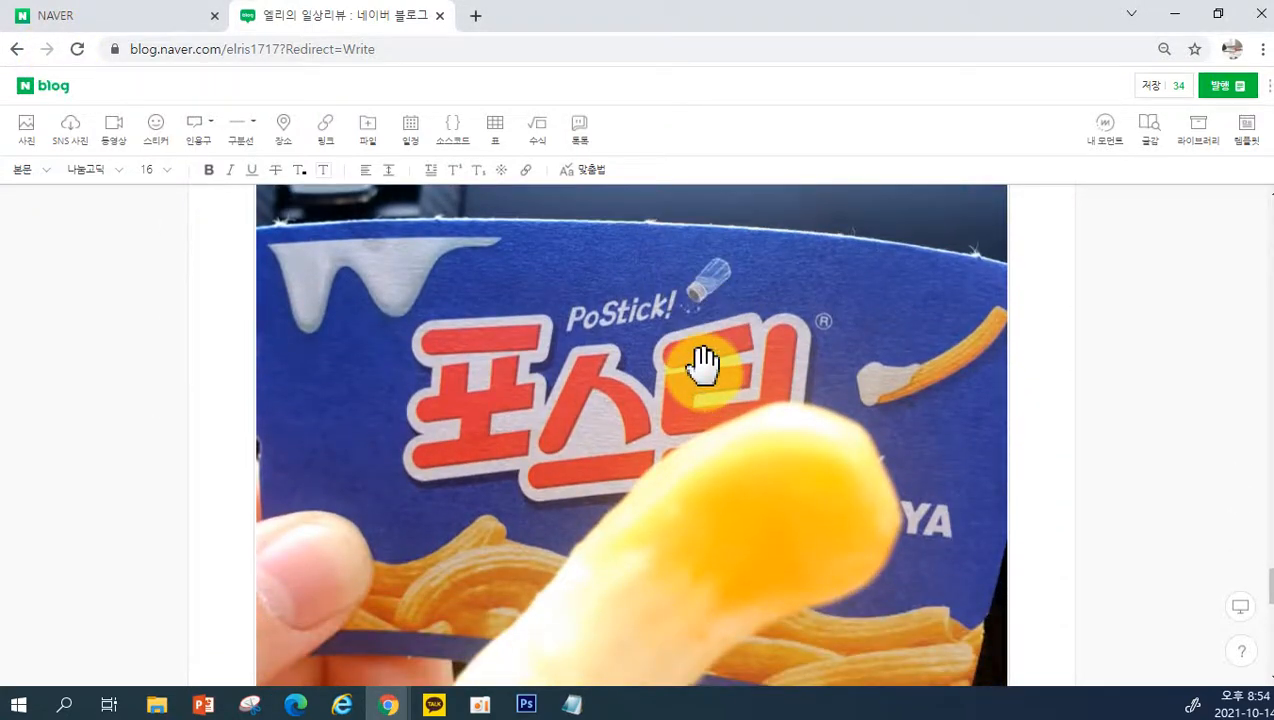
pyautogui.scroll(-3, 703, 368)
pyautogui.scroll(4, 700, 362)
pyautogui.scroll(4, 699, 362)
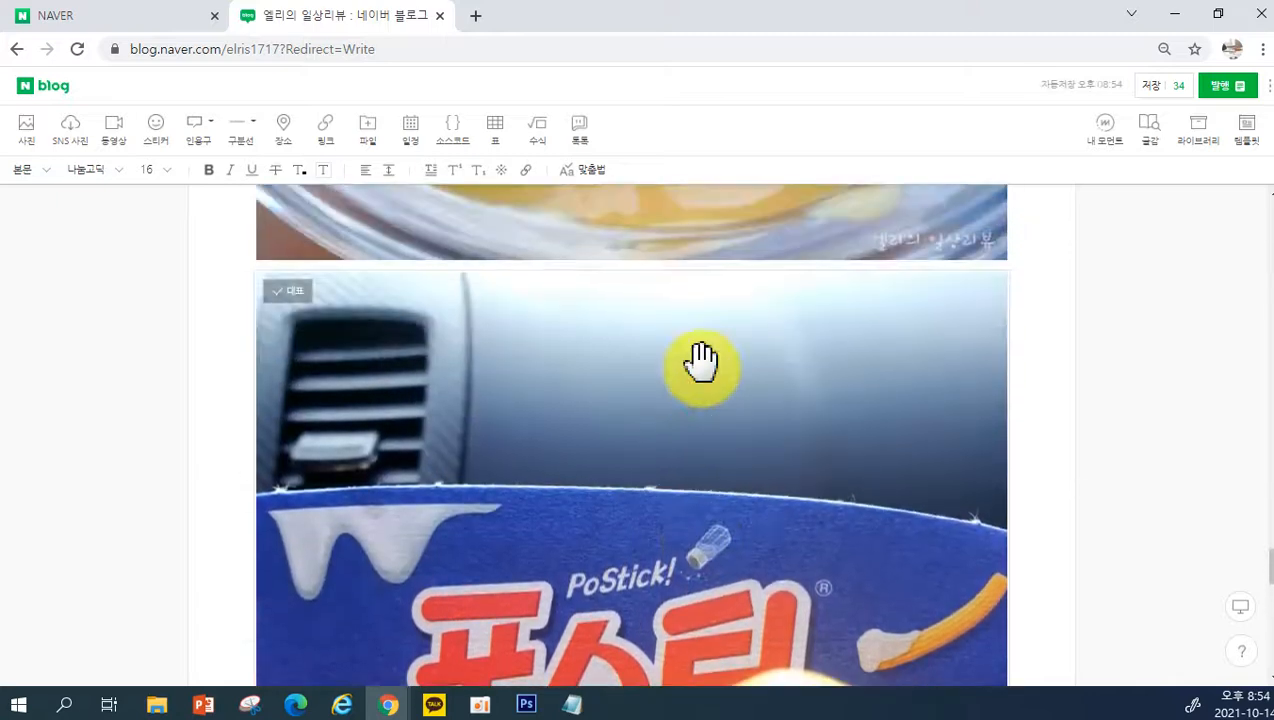
pyautogui.scroll(10, 748, 455)
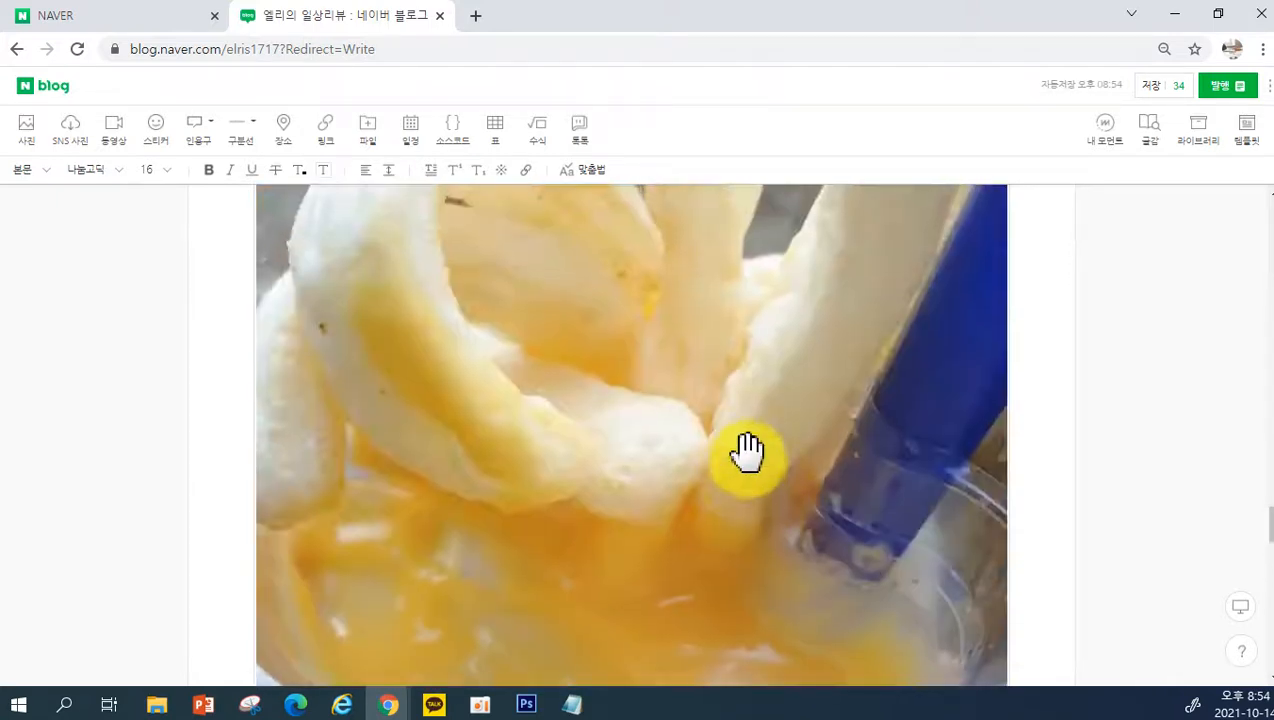
pyautogui.scroll(3, 719, 441)
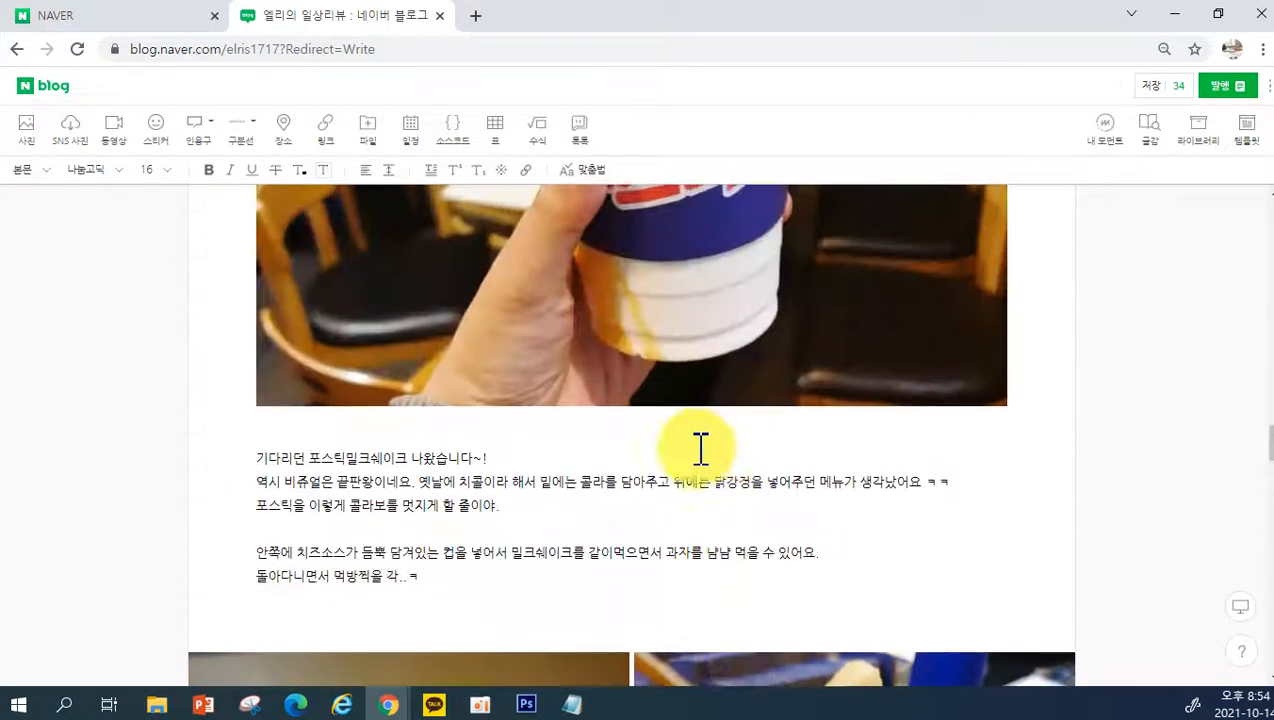
pyautogui.scroll(-3, 592, 569)
pyautogui.scroll(3, 596, 567)
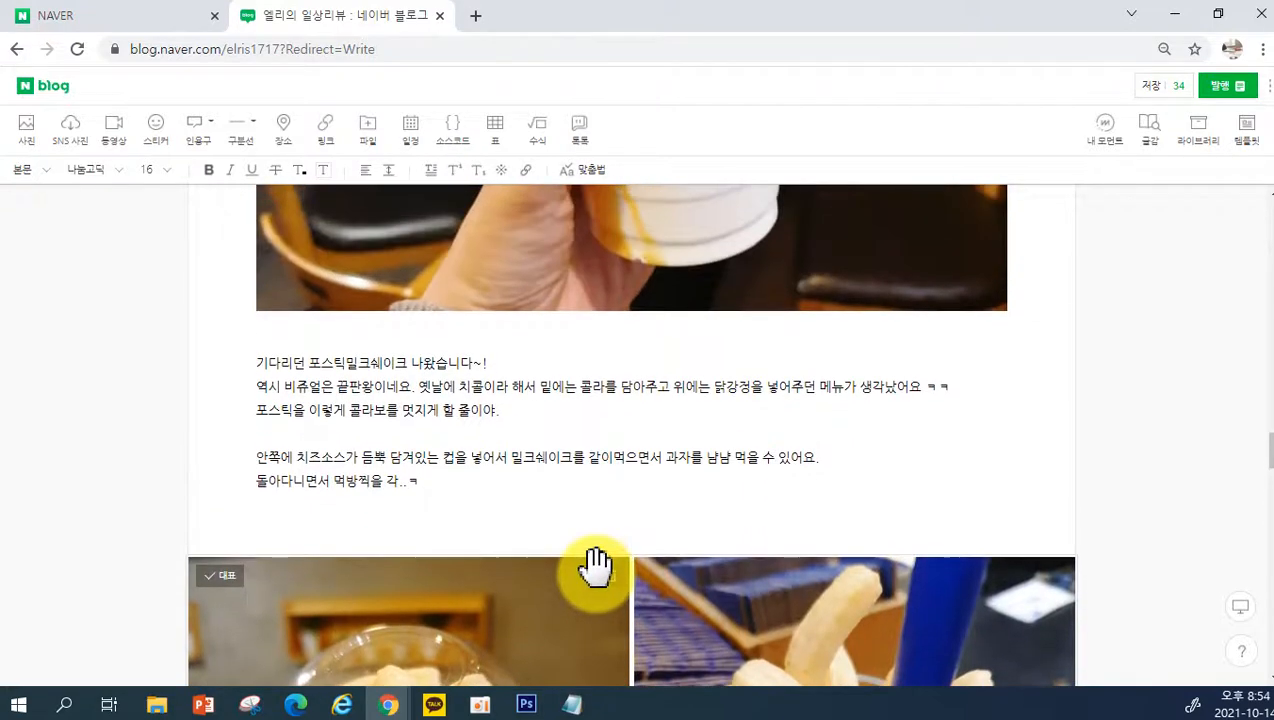
# Step: Check the keyword list in Notepad, then examine where those keywords appear in the blog post's price and calorie paragraph
pyautogui.click(573, 705)
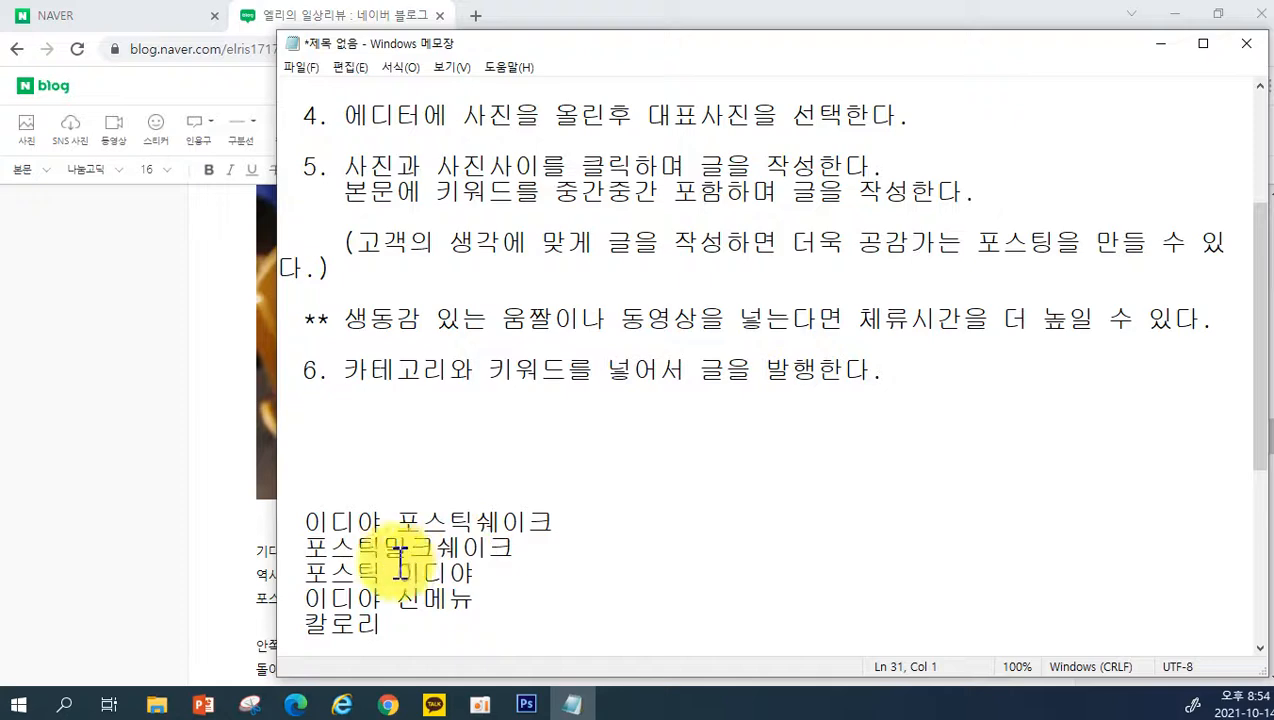
pyautogui.click(252, 578)
pyautogui.scroll(-1, 450, 555)
pyautogui.scroll(1, 490, 525)
pyautogui.scroll(10, 568, 503)
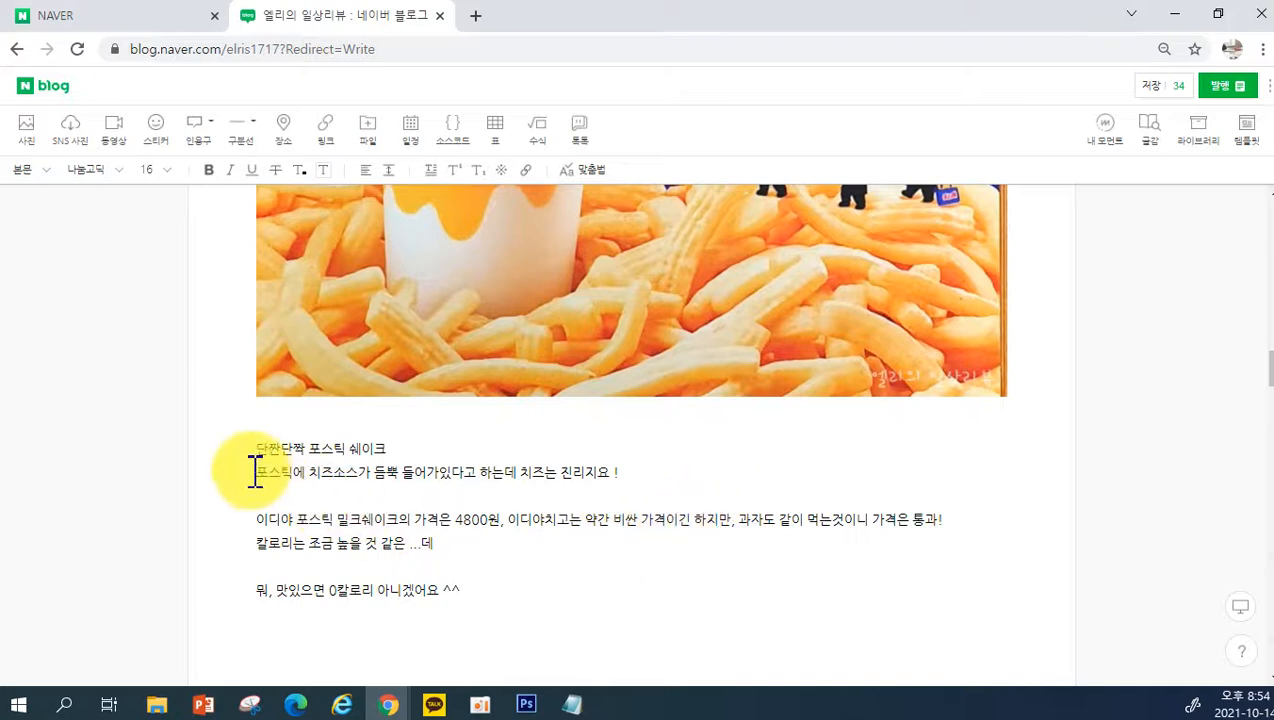
pyautogui.moveTo(258, 476); pyautogui.dragTo(368, 479)
pyautogui.moveTo(259, 521); pyautogui.dragTo(440, 522)
pyautogui.click(656, 567)
pyautogui.scroll(-1, 400, 540)
pyautogui.moveTo(272, 454); pyautogui.dragTo(286, 454)
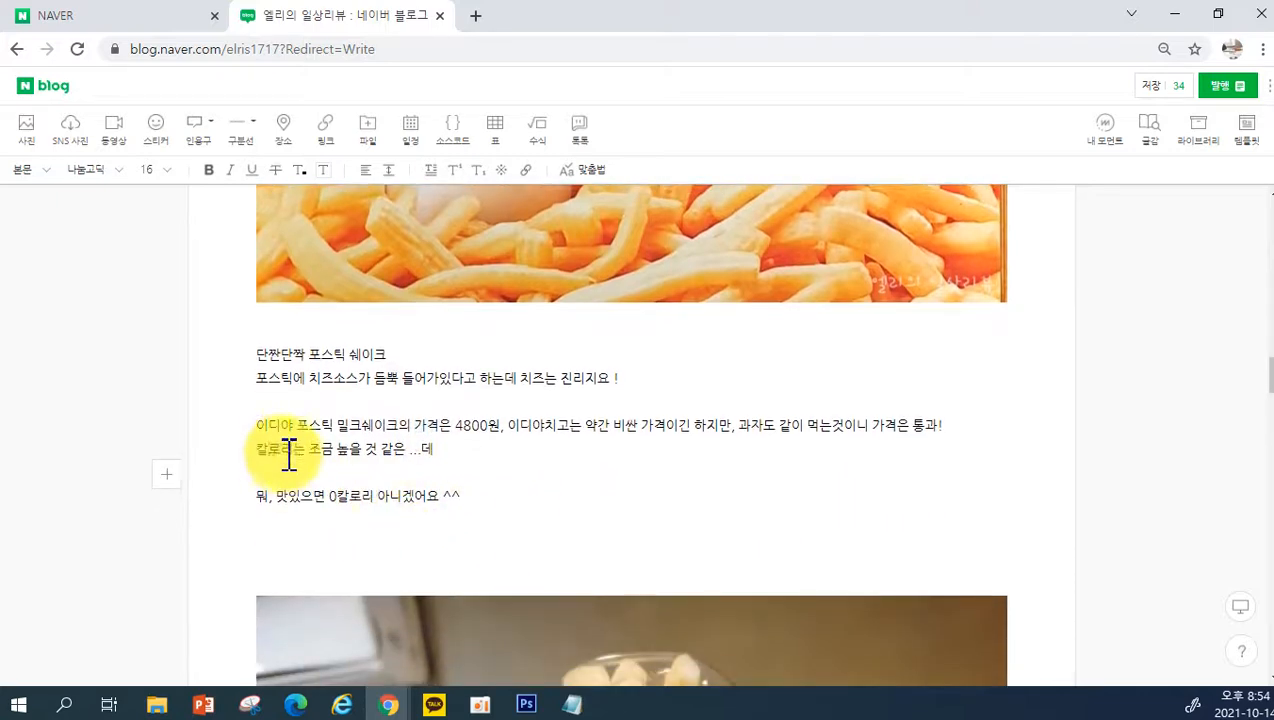
pyautogui.click(435, 425)
pyautogui.scroll(2, 490, 430)
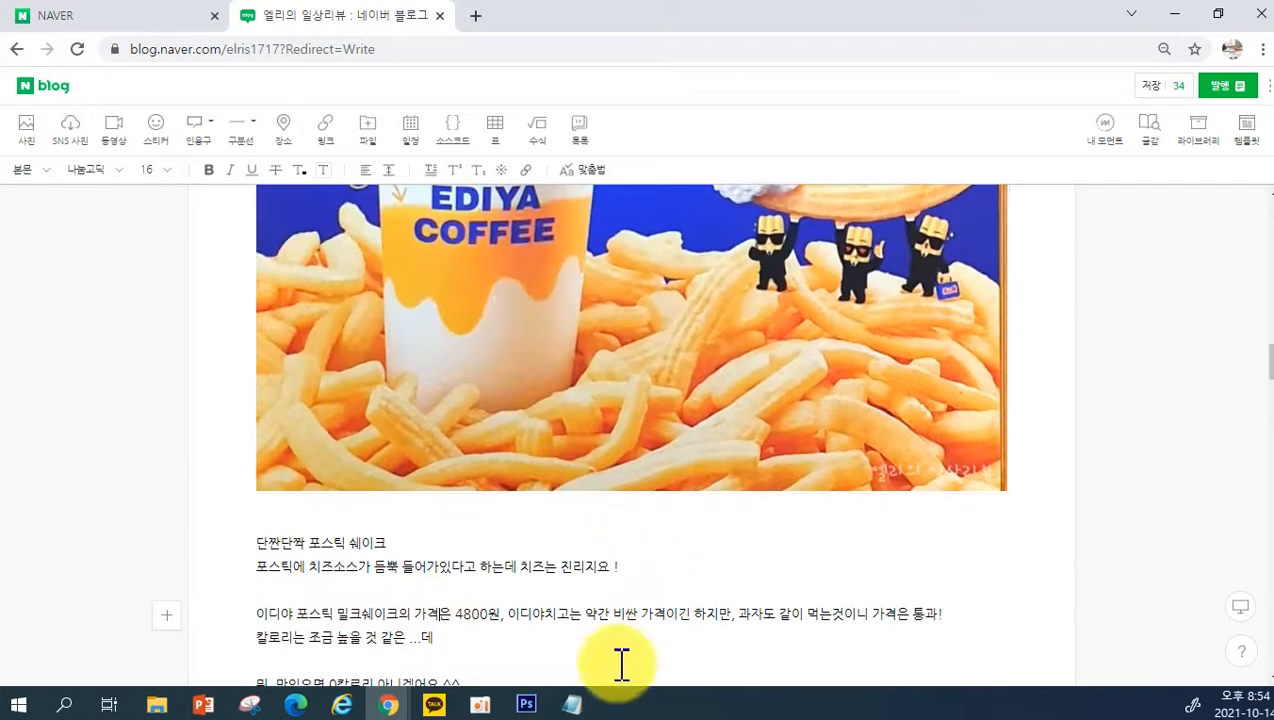
# Step: Consult the keyword list in Notepad again and return to the blog post's paragraph above the side-by-side photos
pyautogui.click(574, 705)
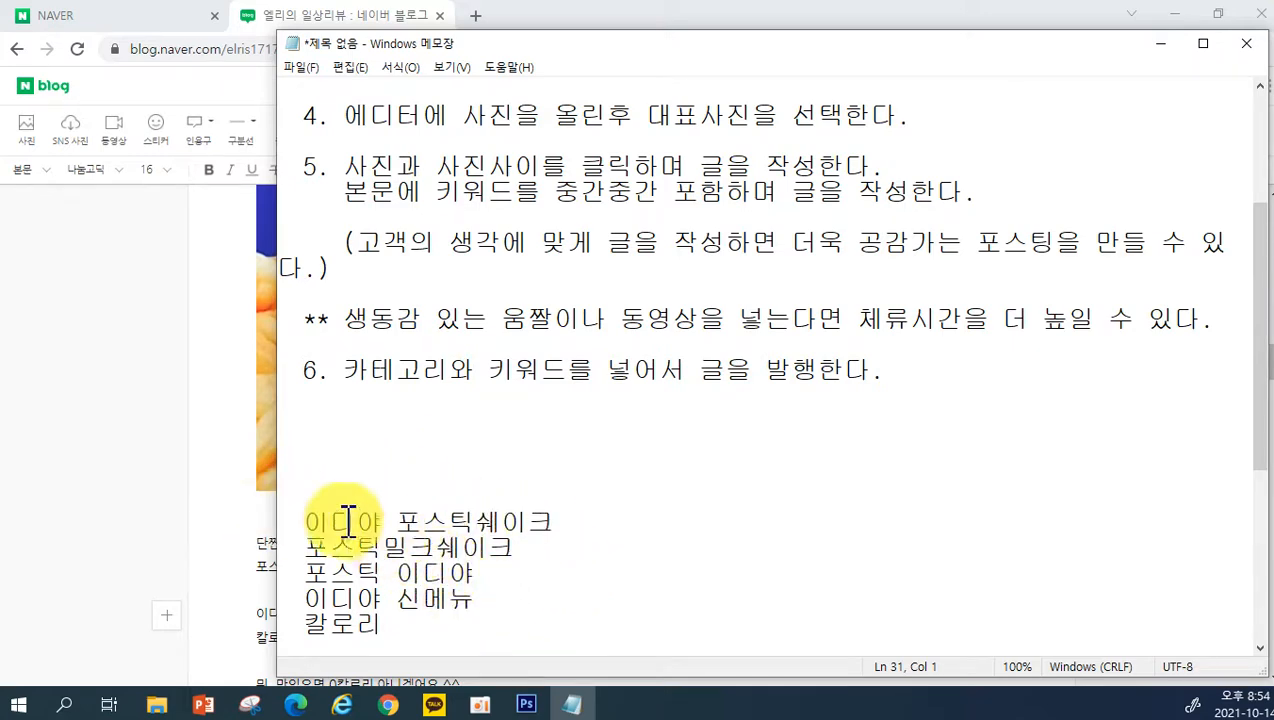
pyautogui.click(252, 541)
pyautogui.scroll(-3, 617, 532)
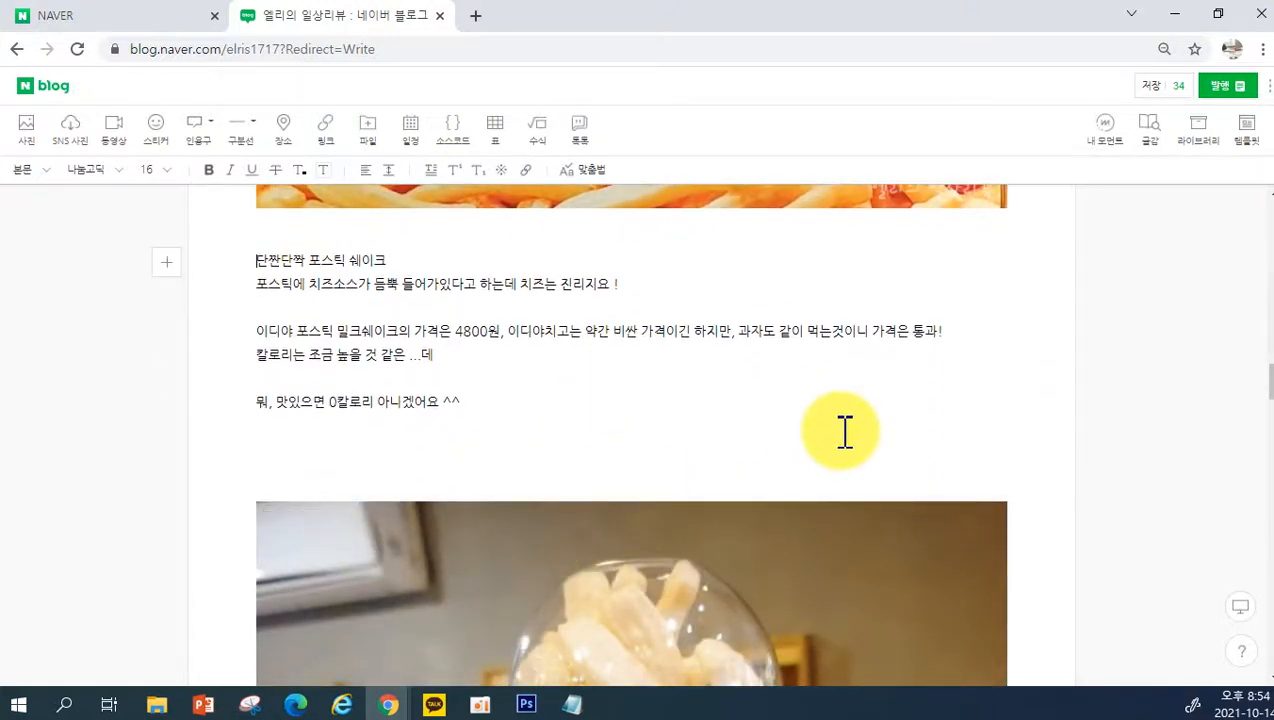
pyautogui.scroll(-3, 864, 455)
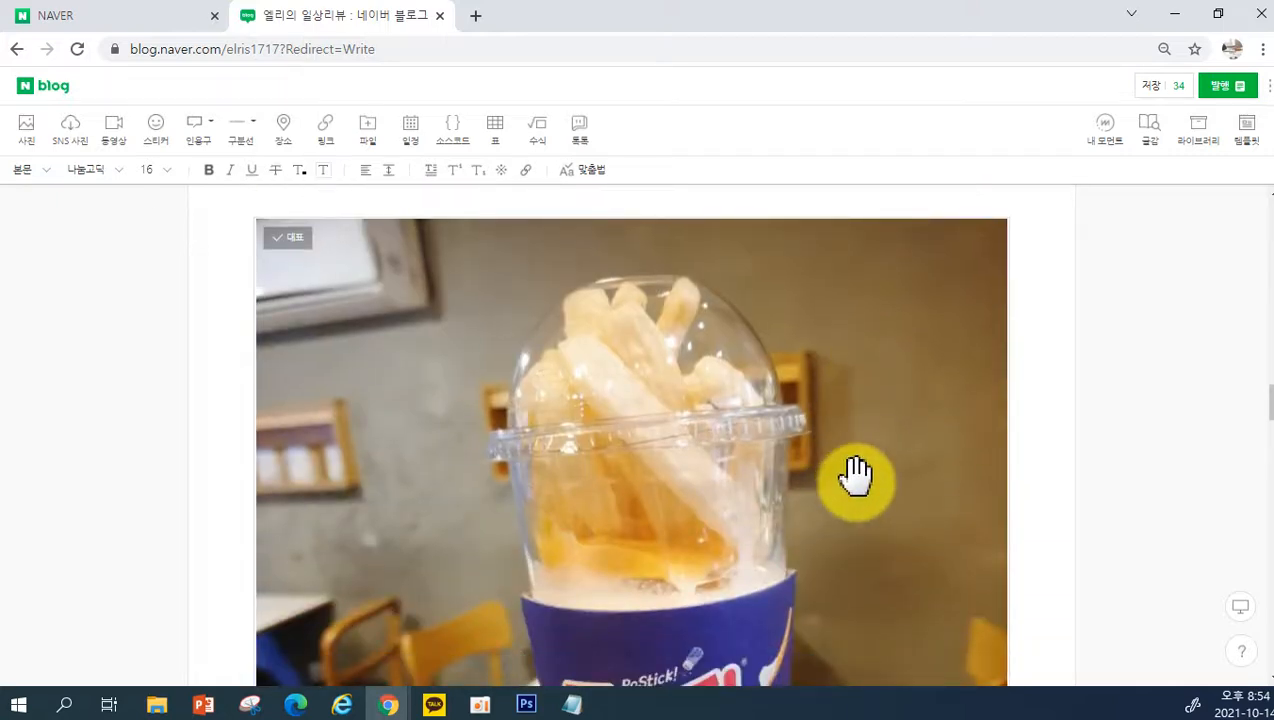
pyautogui.scroll(-6, 859, 478)
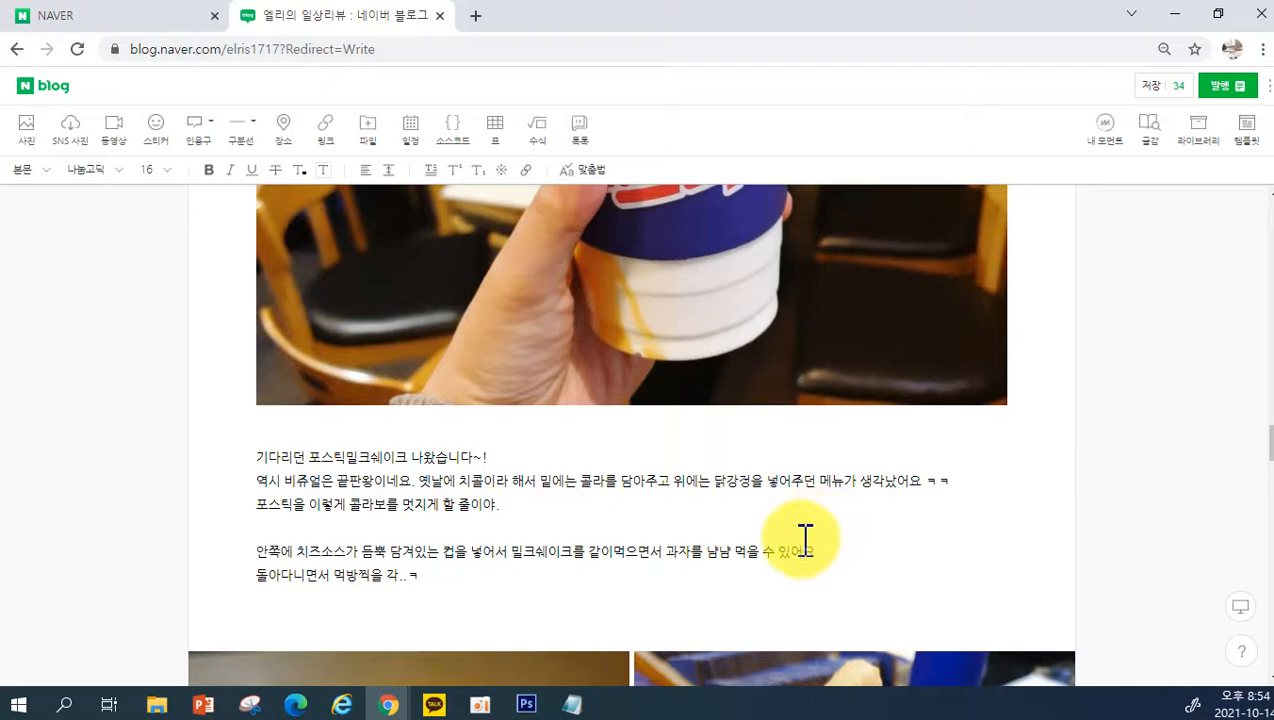
pyautogui.scroll(-1, 780, 550)
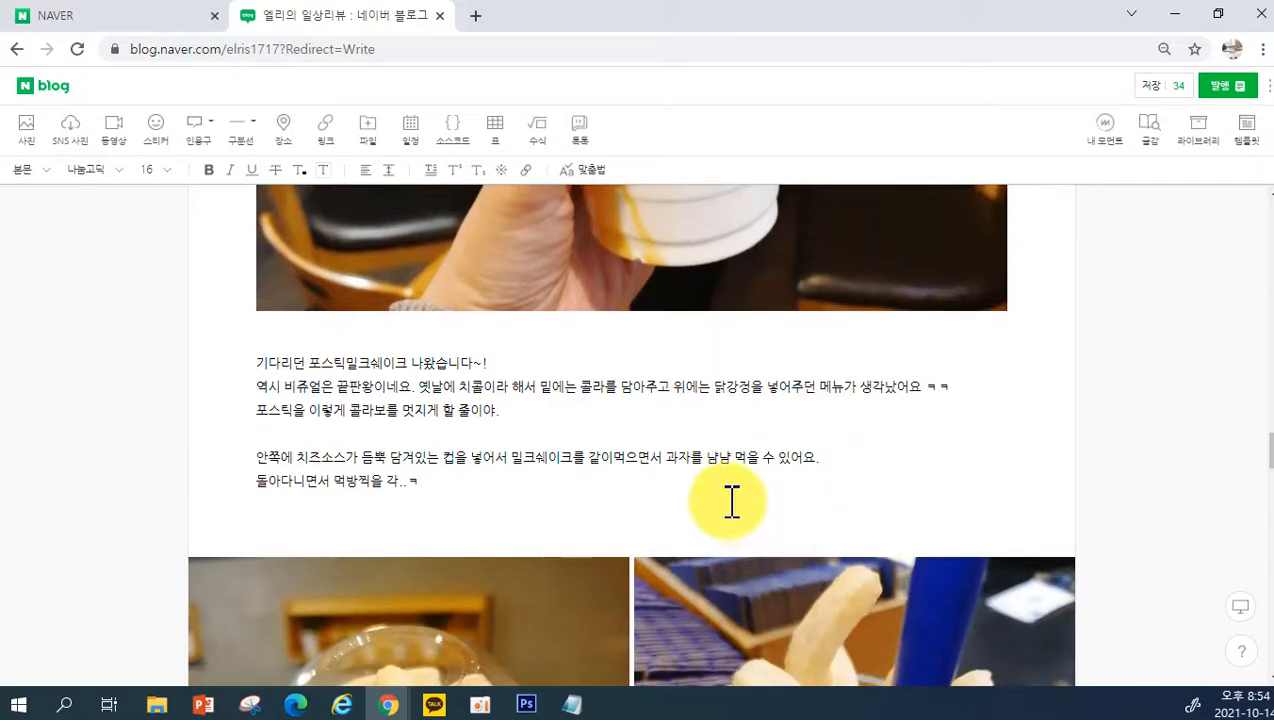
# Step: Review the post from the price and calorie paragraph down to the slideshow video at its end
pyautogui.scroll(10, 731, 490)
pyautogui.scroll(-3, 924, 597)
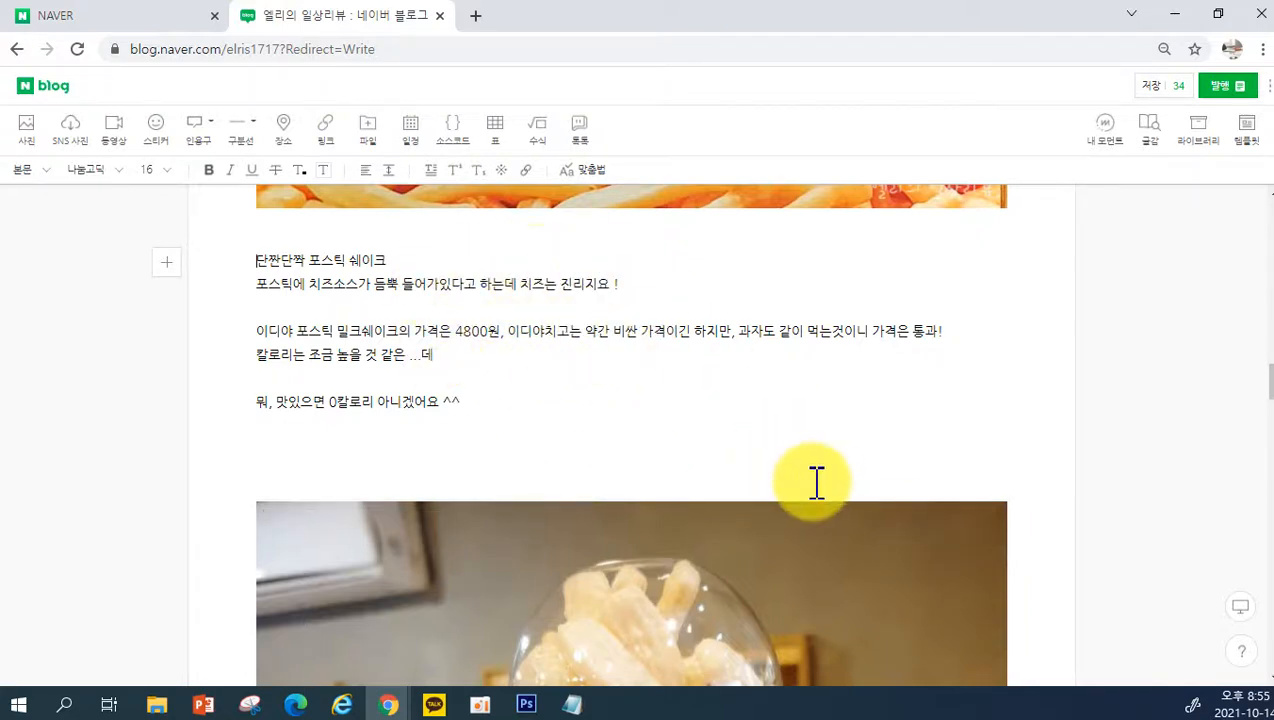
pyautogui.scroll(-8, 816, 480)
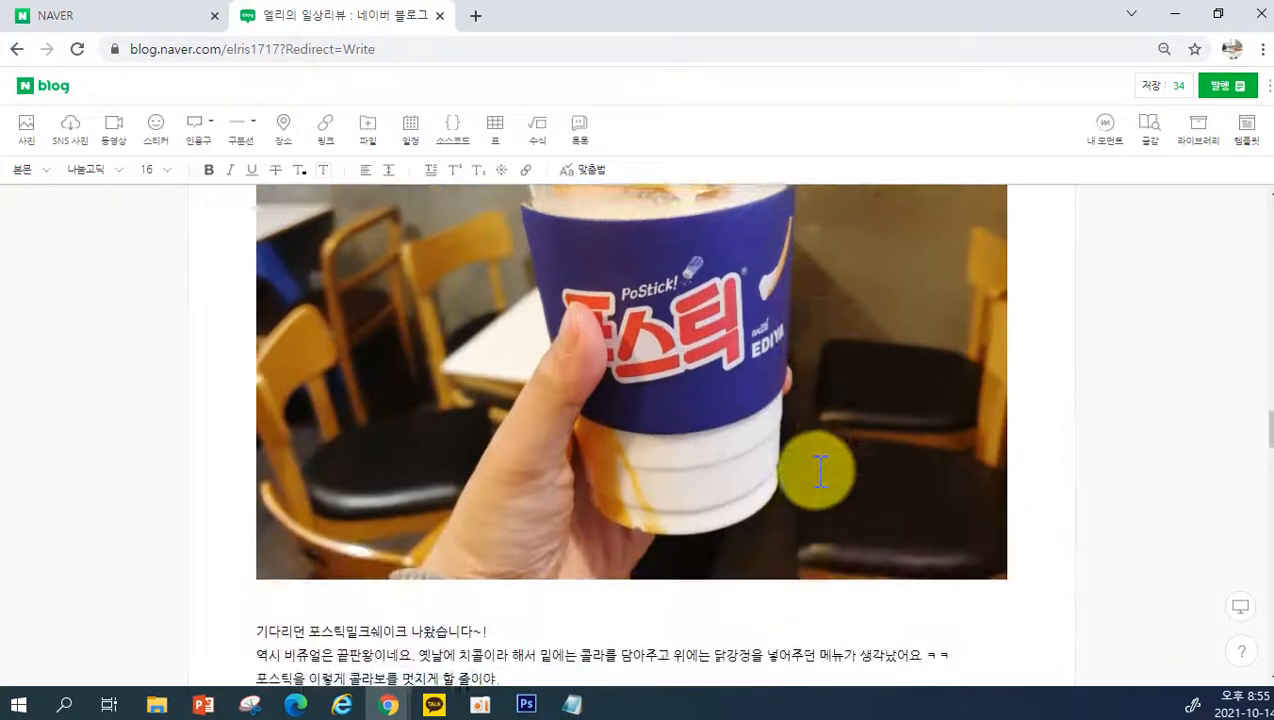
pyautogui.scroll(-15, 818, 470)
pyautogui.scroll(-10, 816, 458)
pyautogui.scroll(-5, 816, 458)
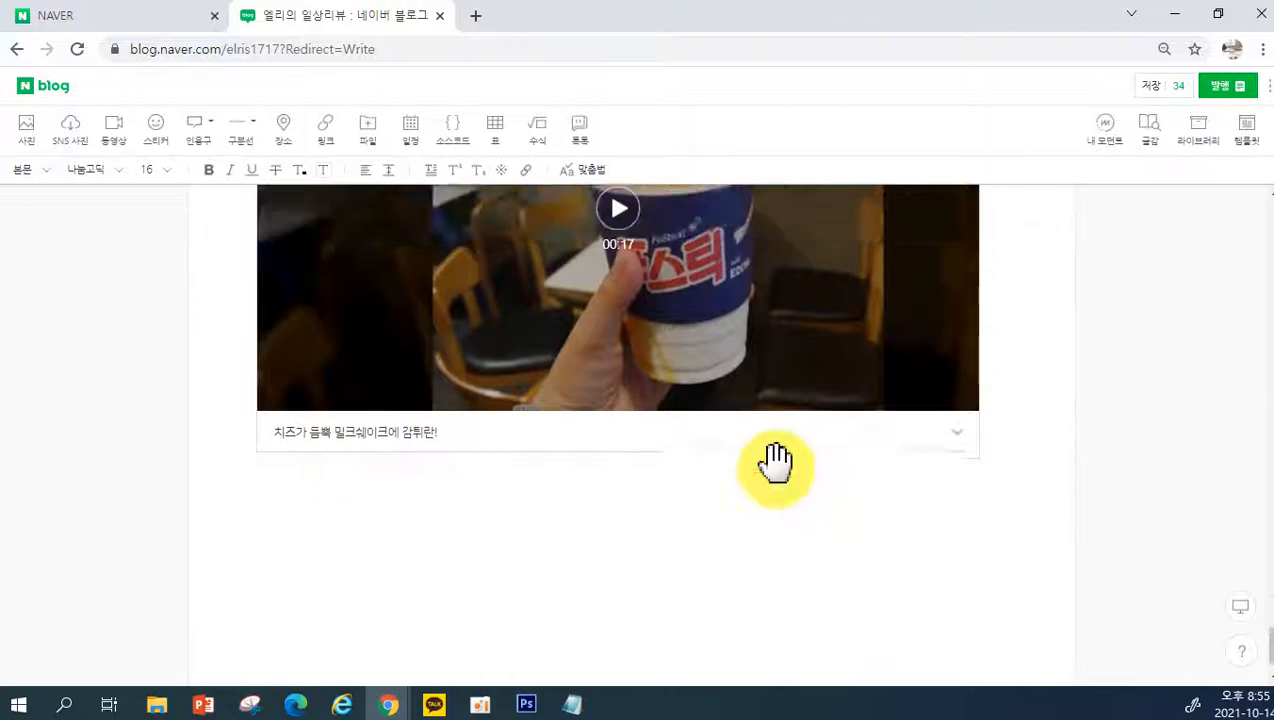
pyautogui.scroll(-3, 990, 380)
pyautogui.scroll(3, 981, 393)
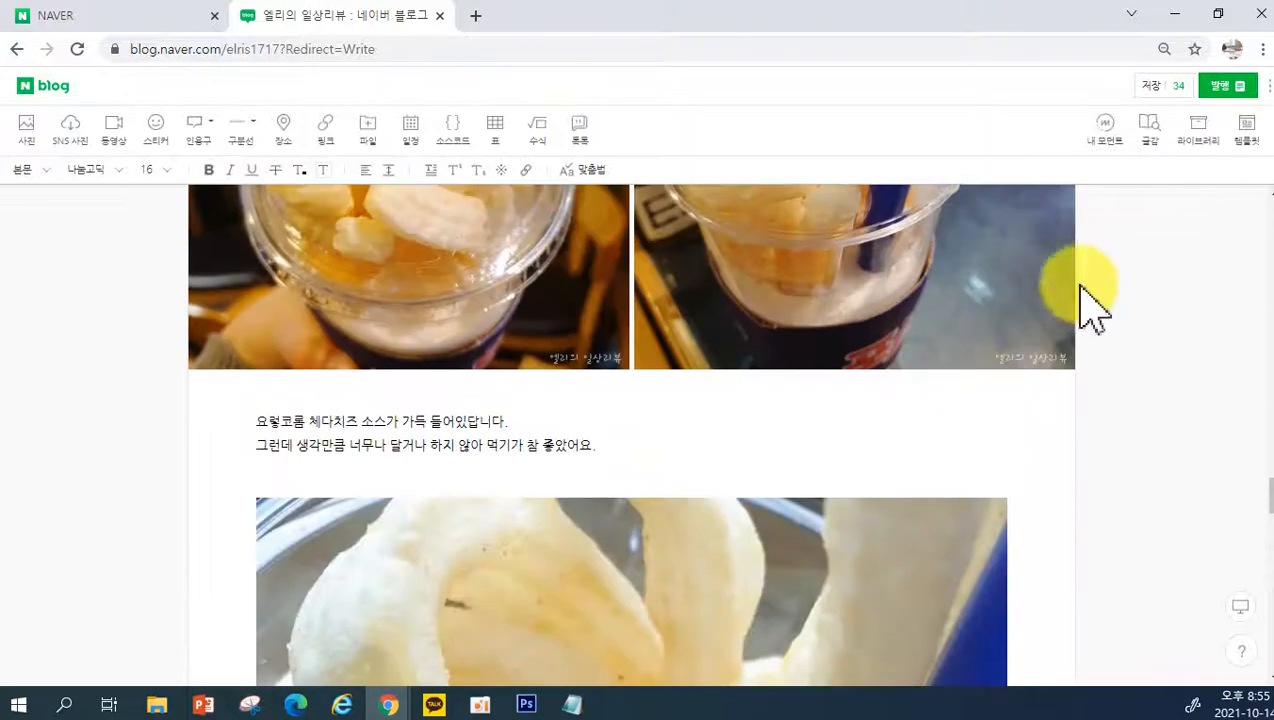
# Step: Open the post's publishing settings and set its category to 리뷰이야기
pyautogui.click(1229, 88)
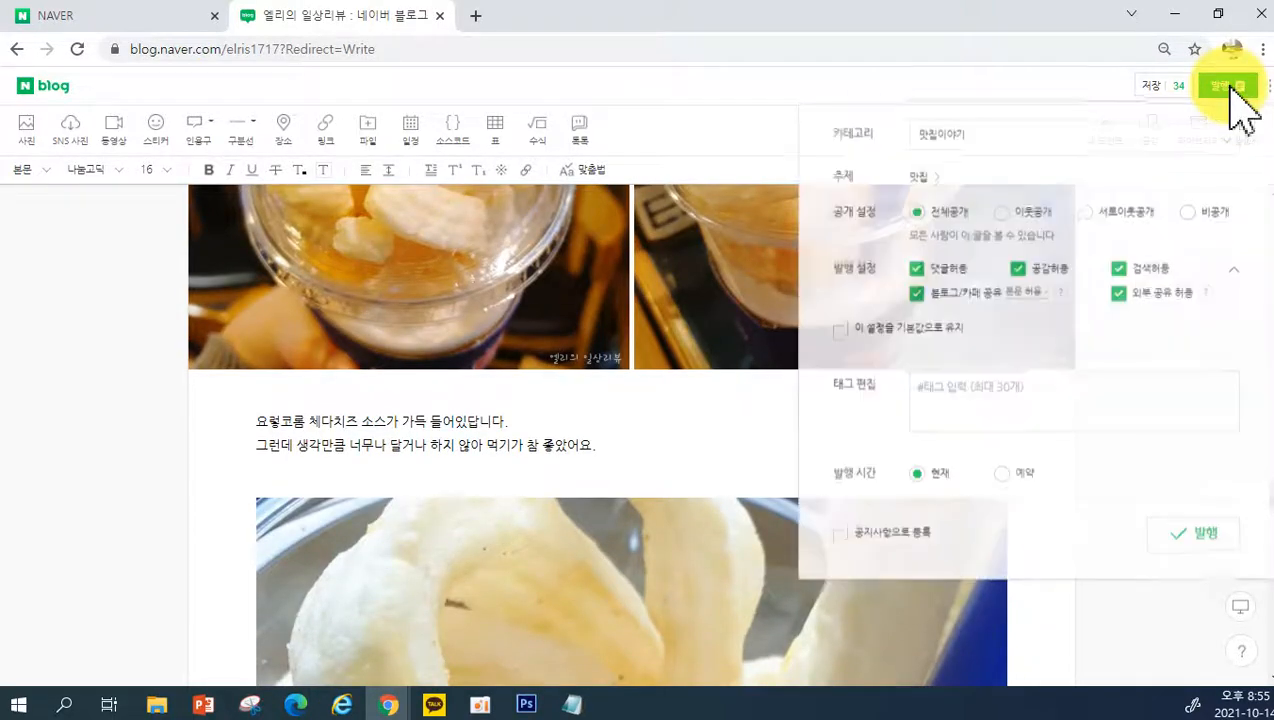
pyautogui.click(1024, 145)
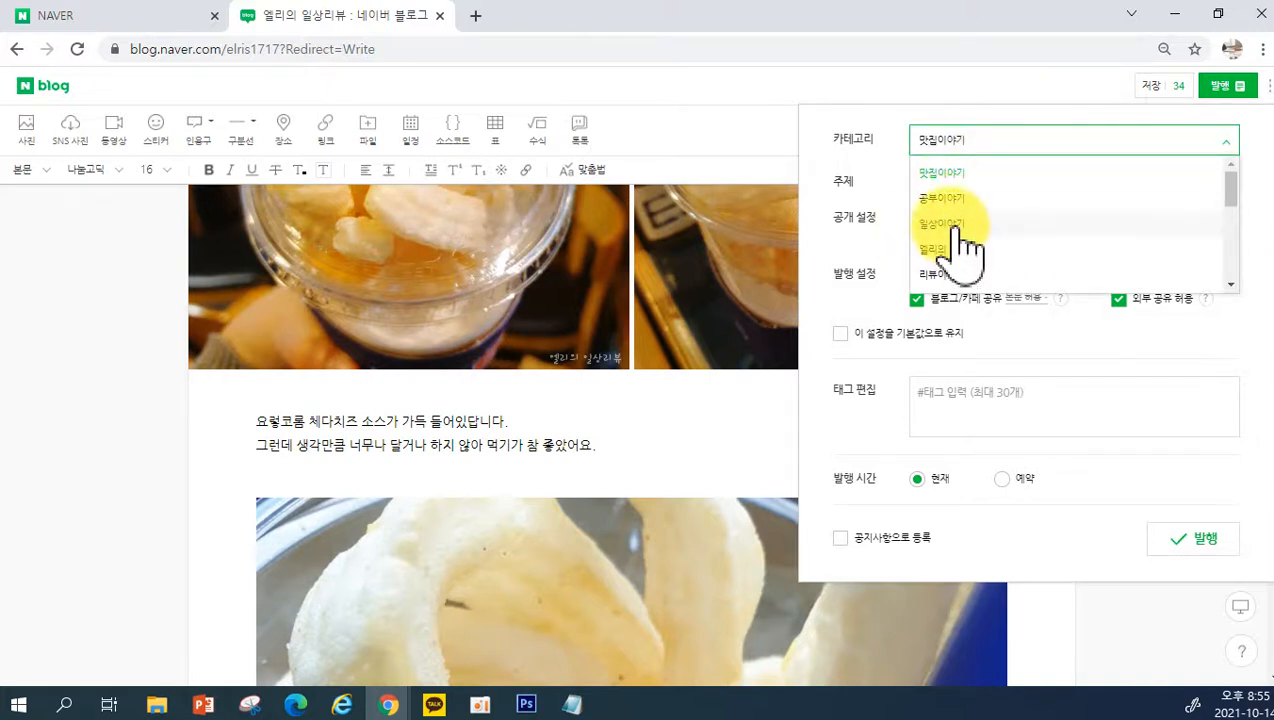
pyautogui.scroll(-5, 978, 225)
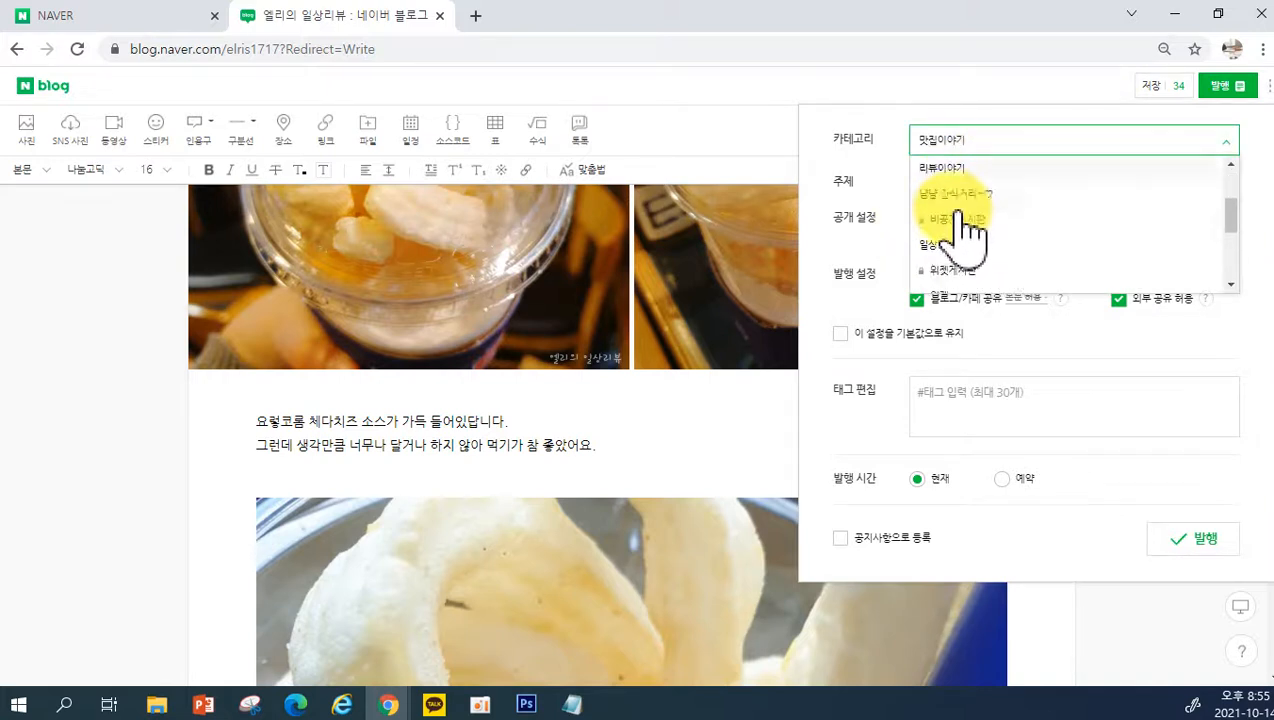
pyautogui.scroll(3, 966, 262)
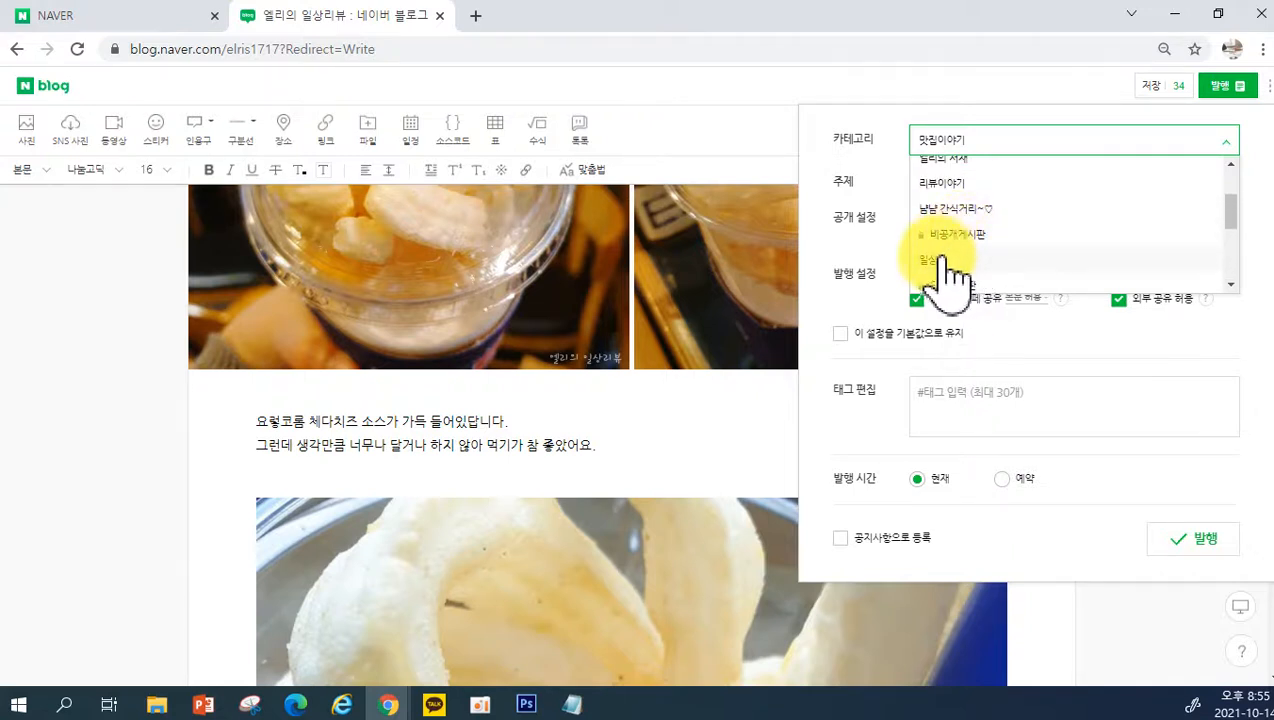
pyautogui.scroll(3, 945, 262)
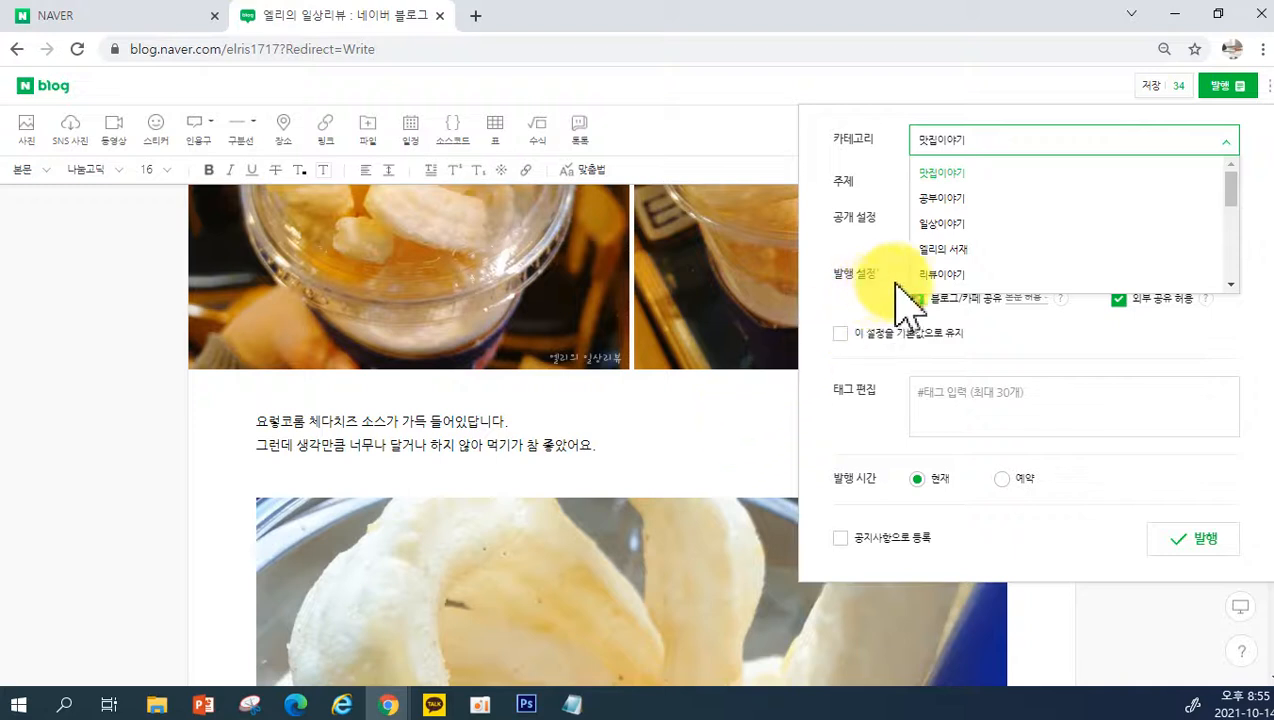
pyautogui.click(950, 275)
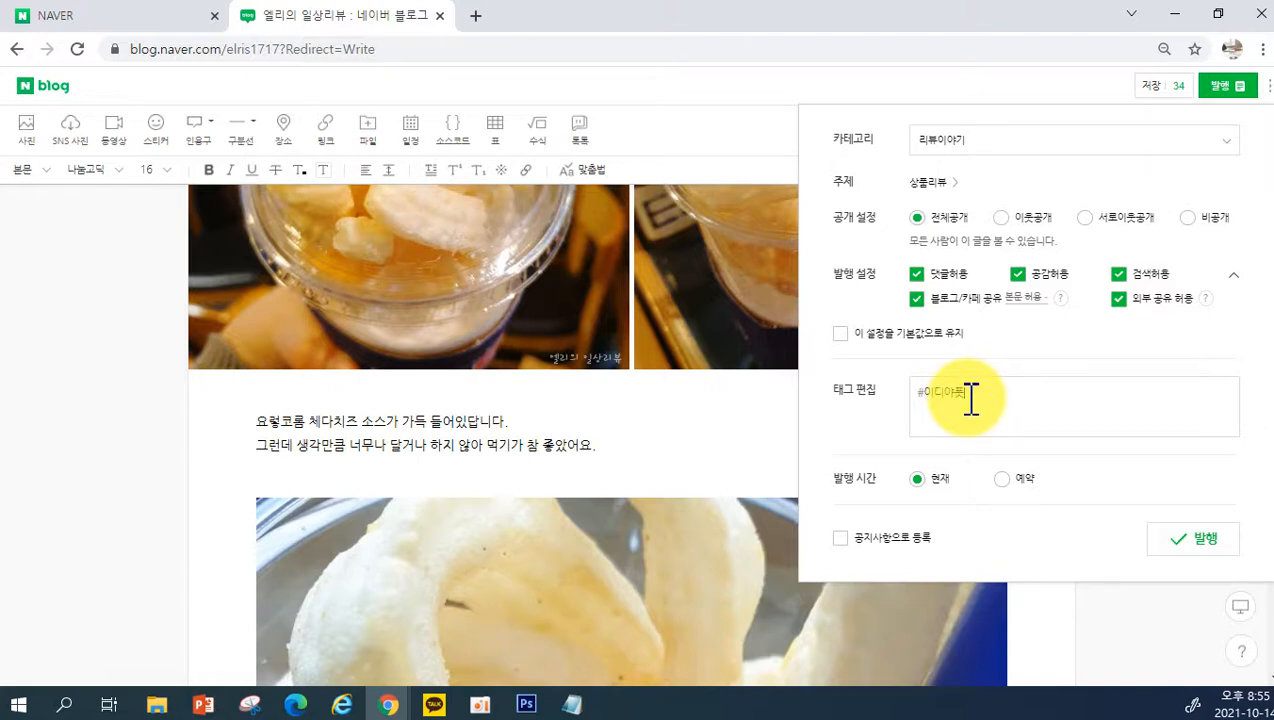
# Step: Add the tags #이디야포스틱밀크쉐이크, #이디야포스틱쉐이크, #칼로리 and #이디아신제품 to the post
pyautogui.write('크쉐이크 #이디야포스틱쉐이')
pyautogui.press('Return')
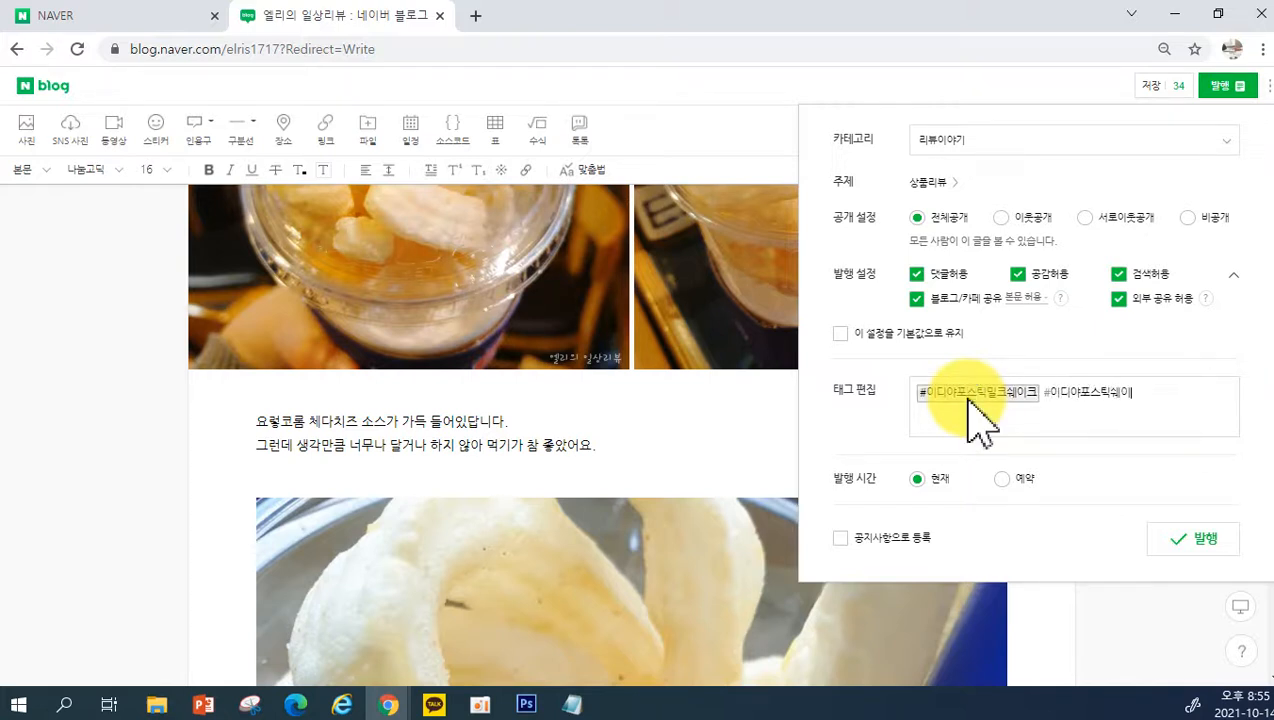
pyautogui.press('BackSpace')
pyautogui.press('BackSpace')
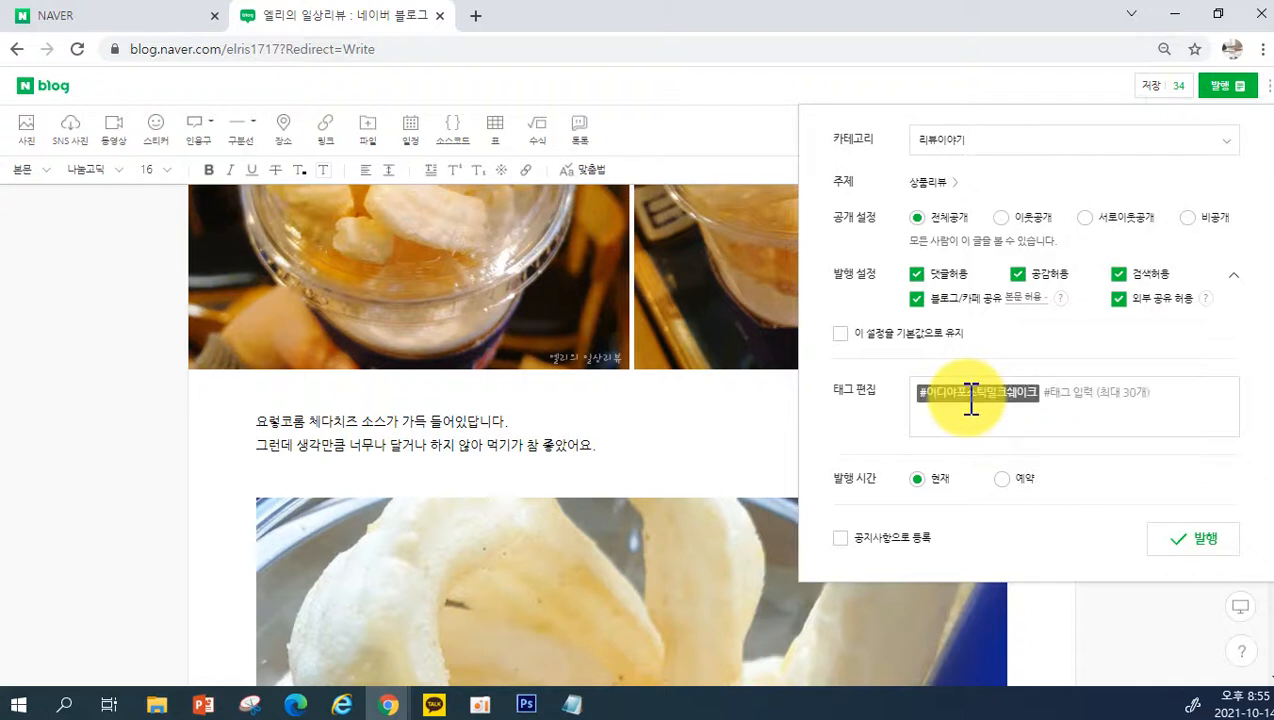
pyautogui.click(1077, 407)
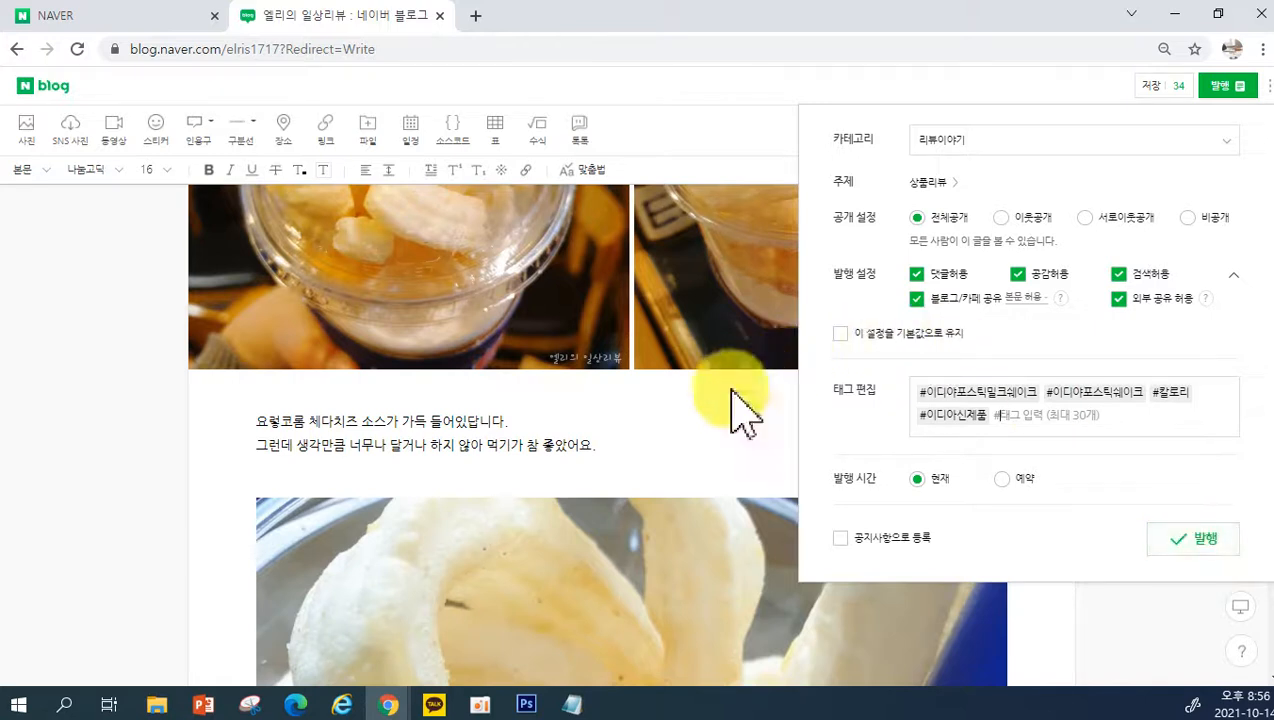
# Step: Examine how the tag keywords are used in the post's milkshake, price and calorie paragraphs
pyautogui.click(549, 455)
pyautogui.scroll(-10, 650, 325)
pyautogui.scroll(-2, 569, 478)
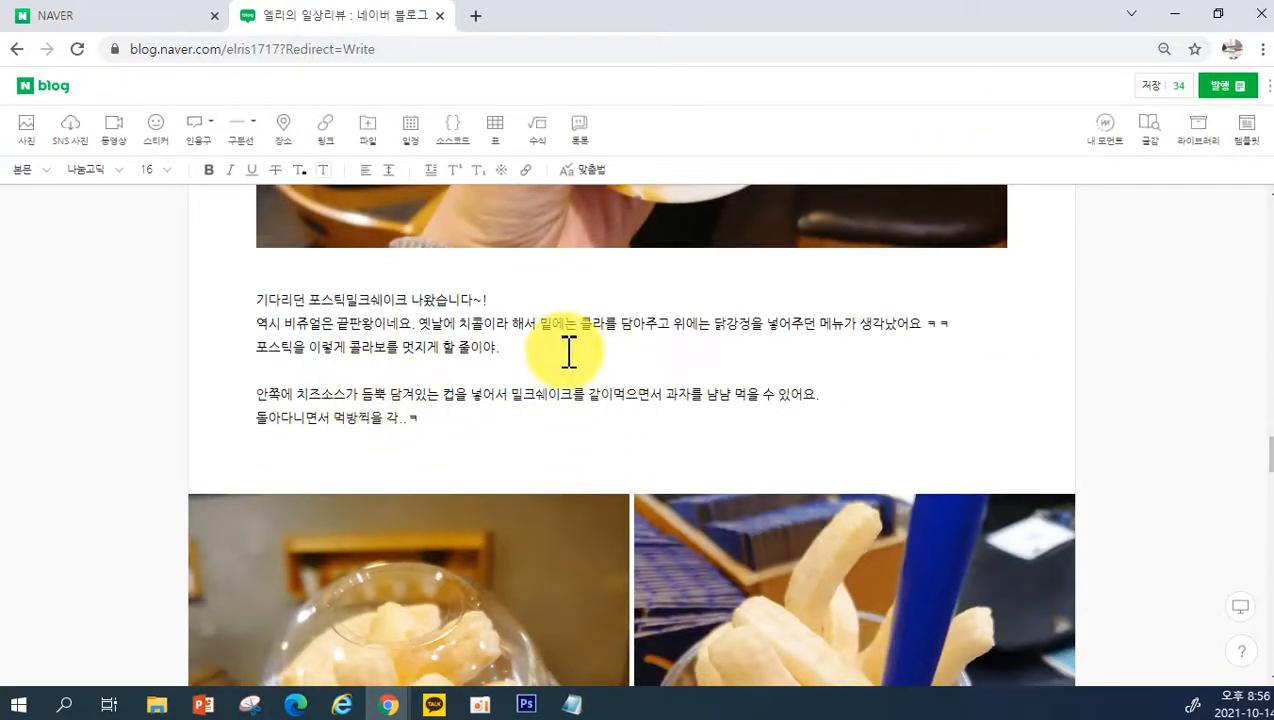
pyautogui.moveTo(309, 302); pyautogui.dragTo(399, 304)
pyautogui.click(461, 349)
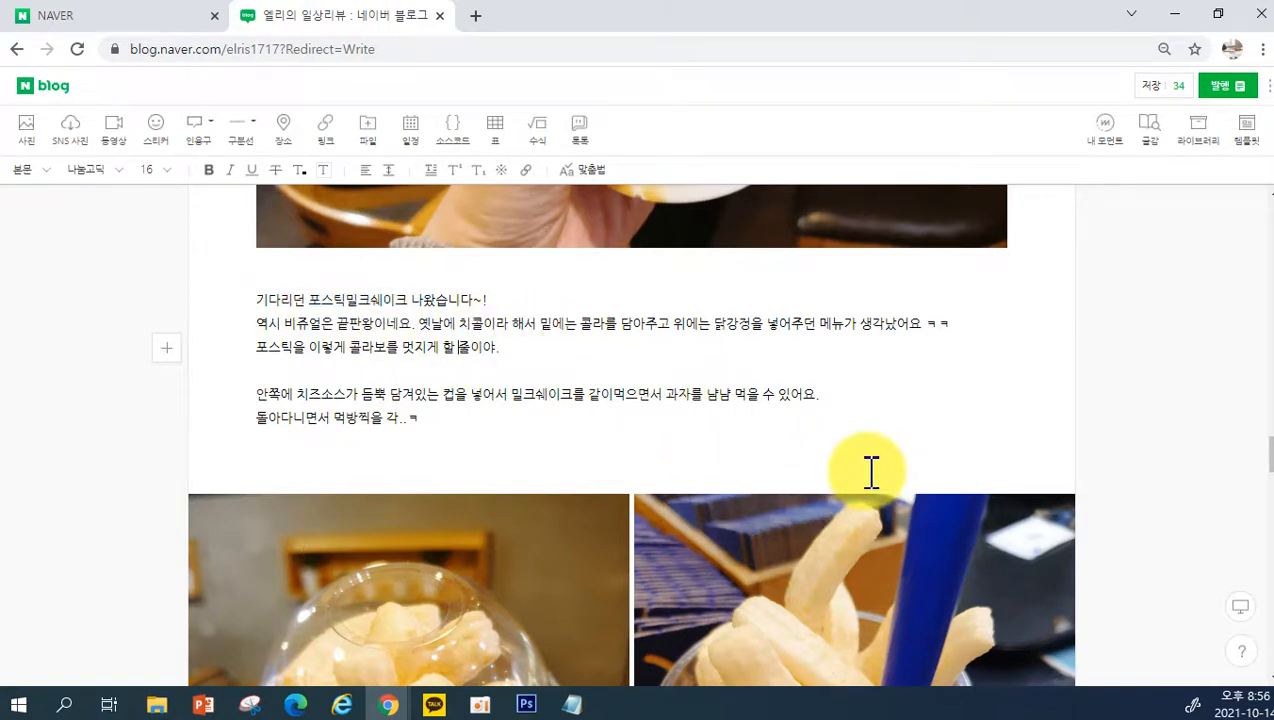
pyautogui.scroll(10, 864, 470)
pyautogui.scroll(-8, 612, 340)
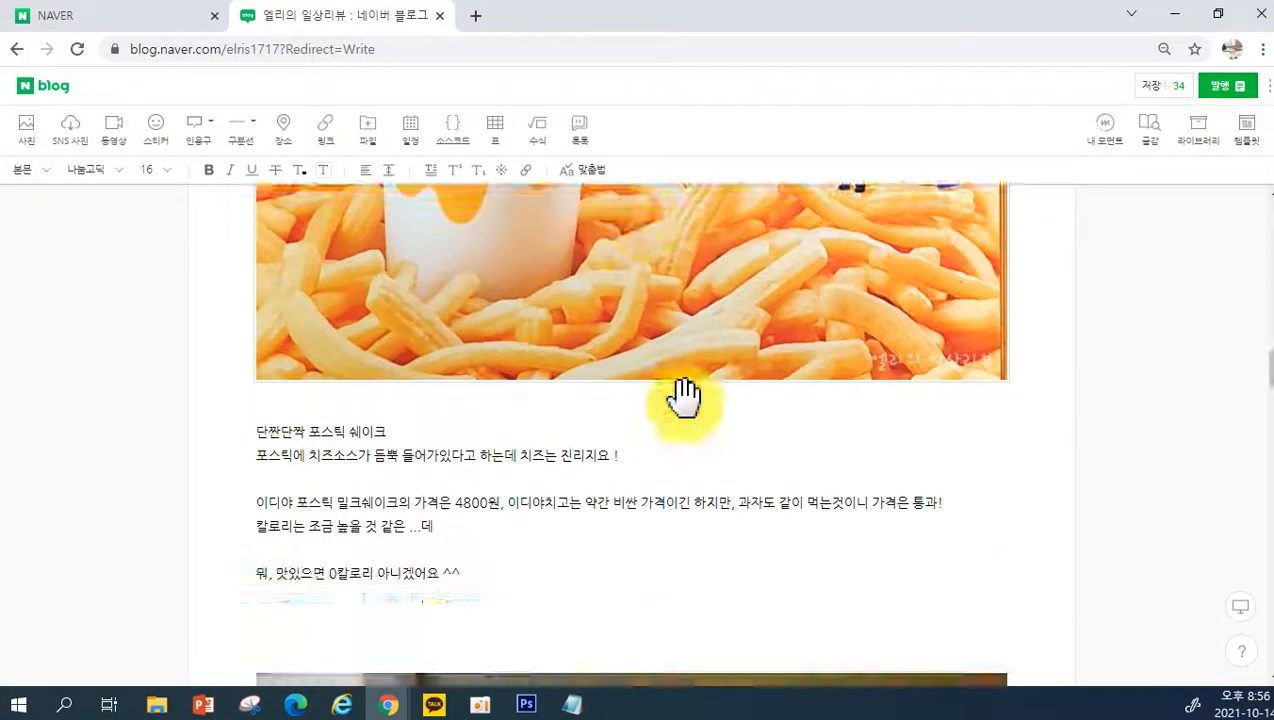
pyautogui.scroll(5, 636, 548)
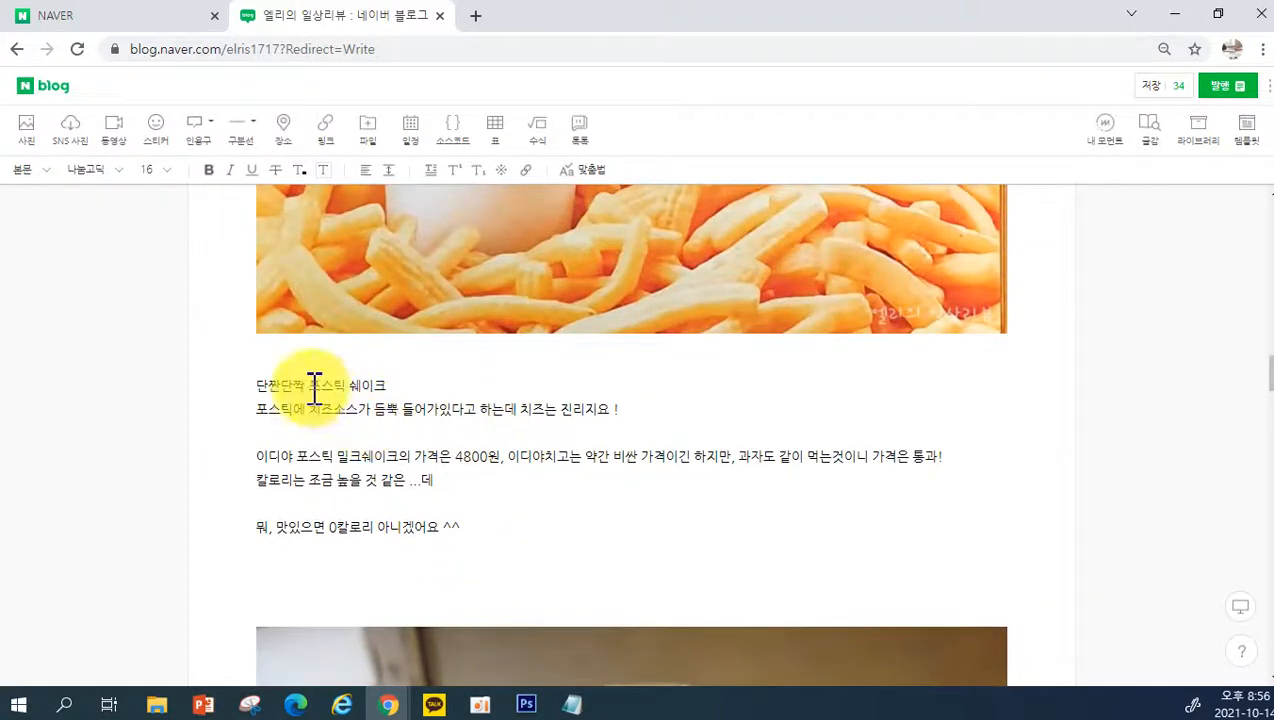
pyautogui.scroll(-10, 665, 540)
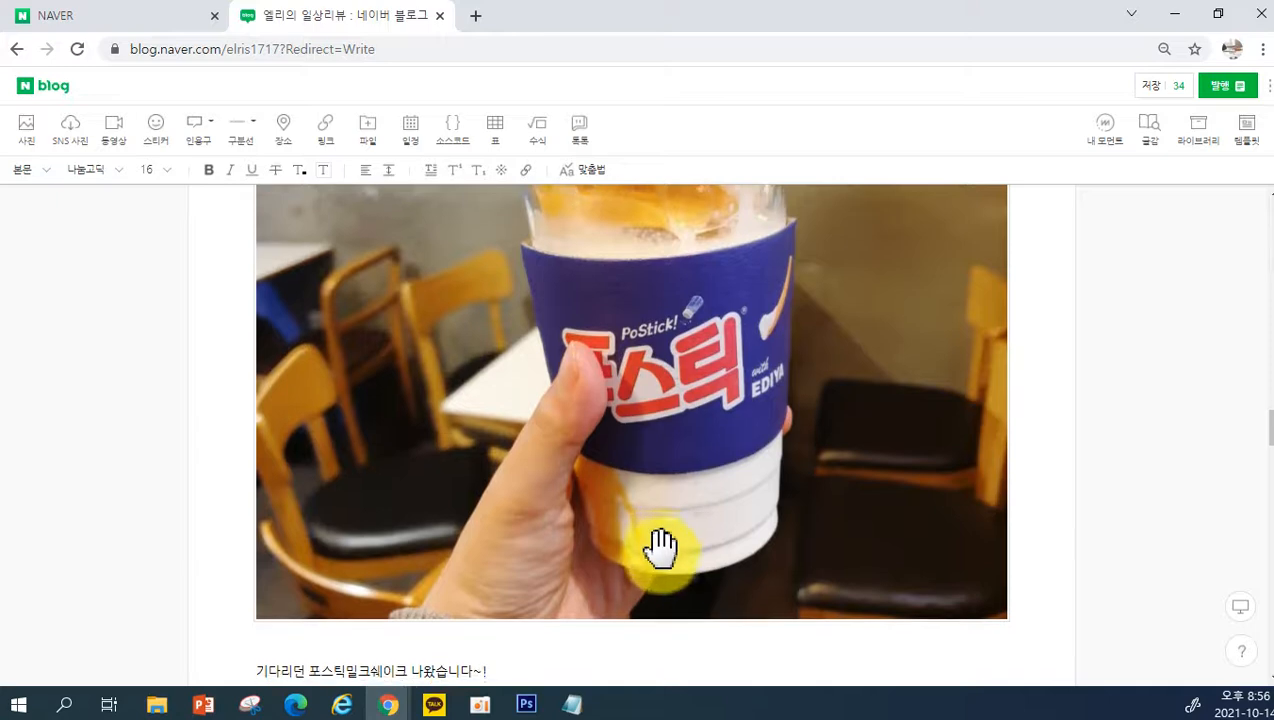
pyautogui.scroll(-3, 660, 546)
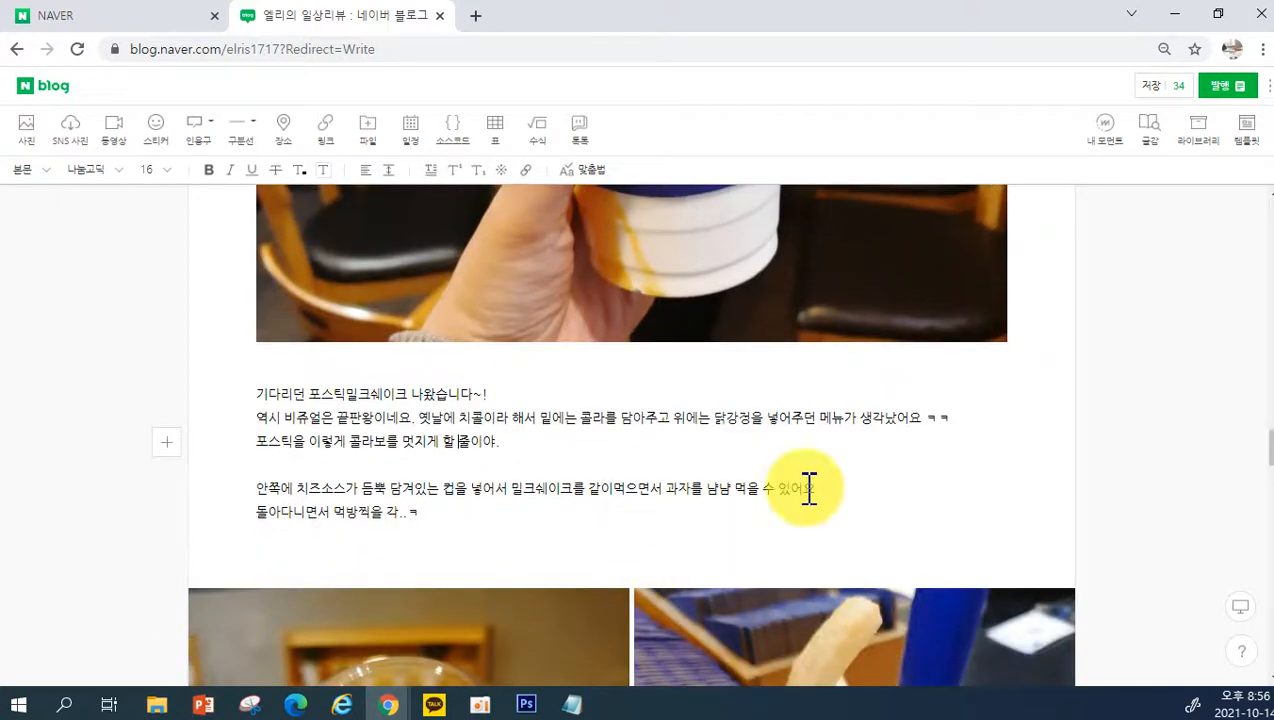
pyautogui.scroll(3, 707, 520)
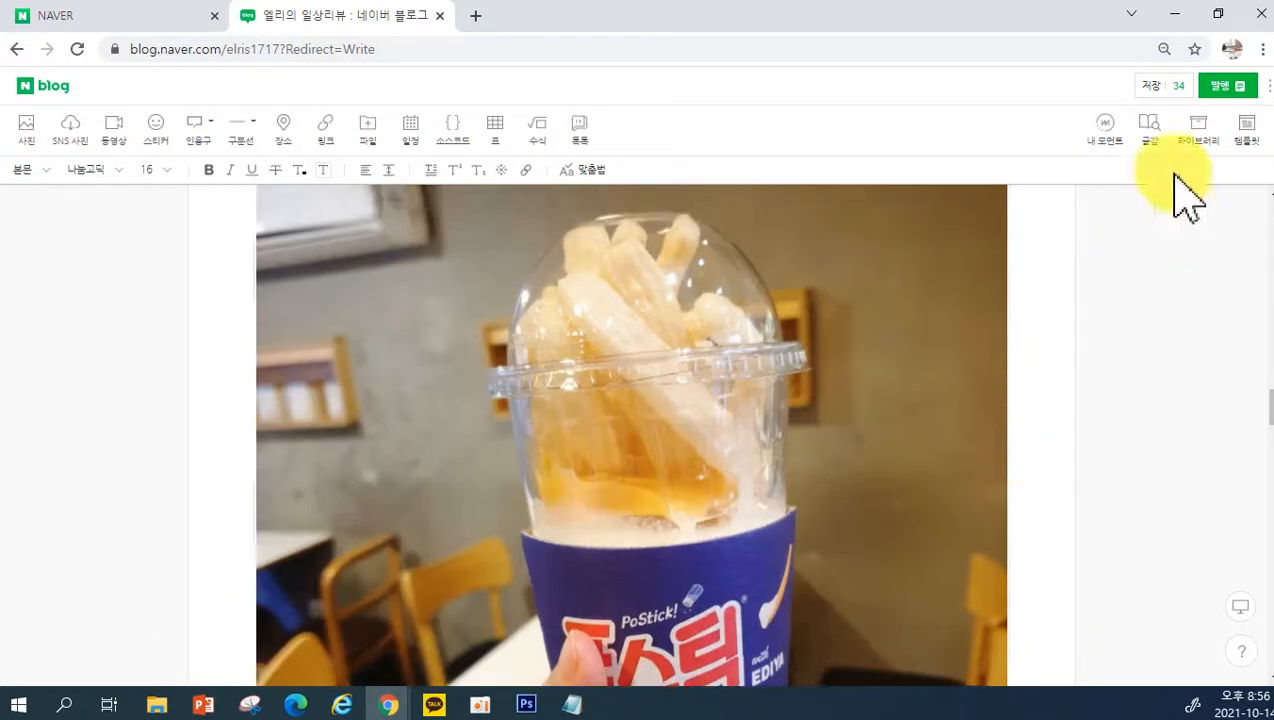
# Step: Publish the blog post and check its text, photos, video and tags on the published page
pyautogui.click(1228, 90)
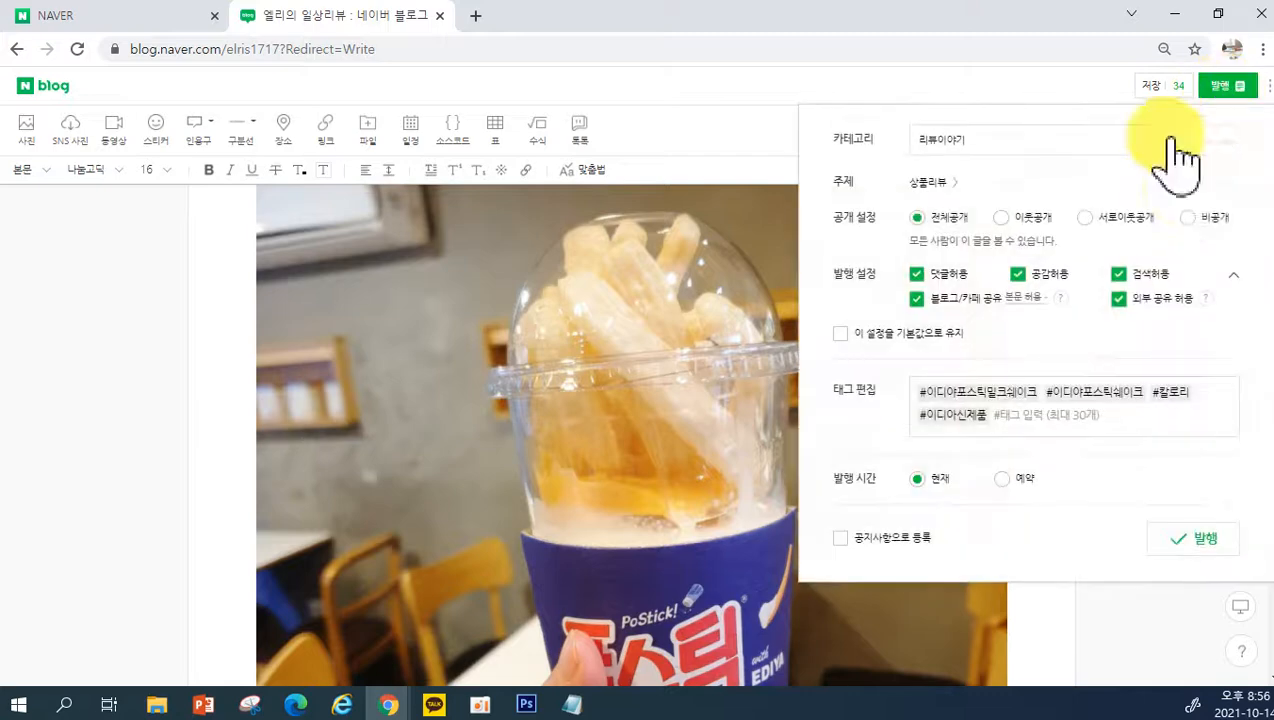
pyautogui.click(1195, 542)
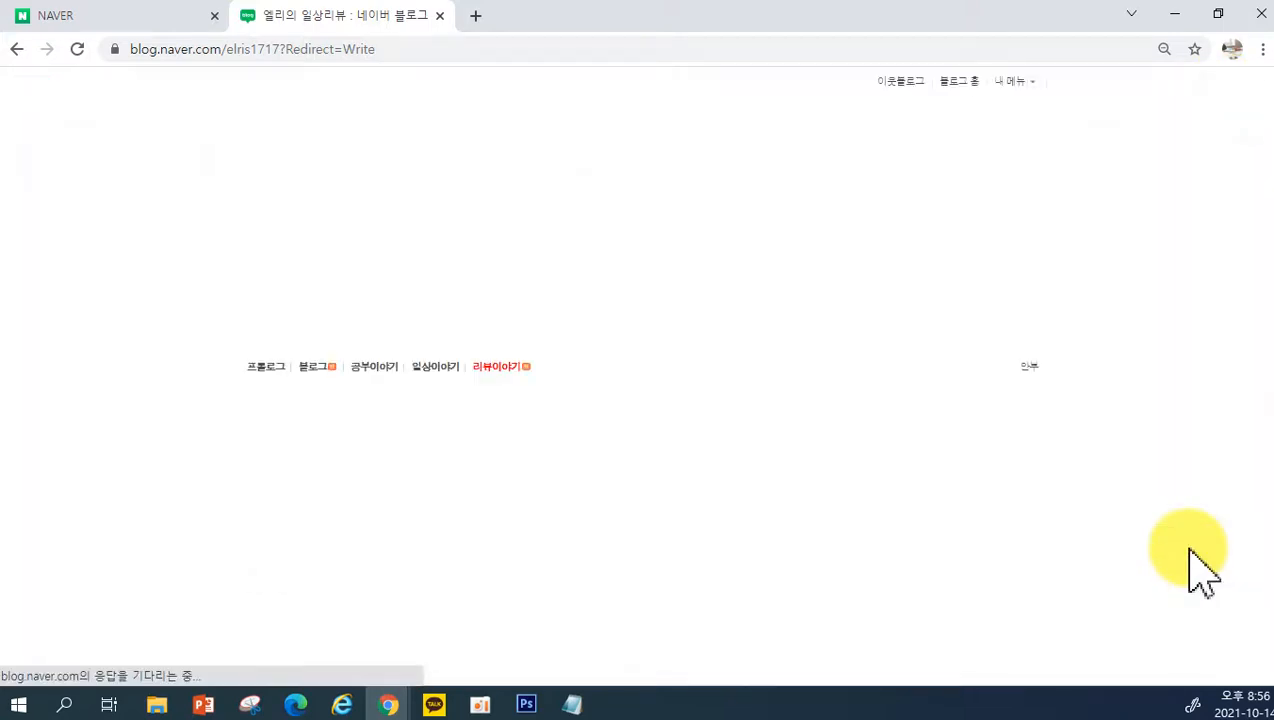
pyautogui.scroll(-10, 1005, 525)
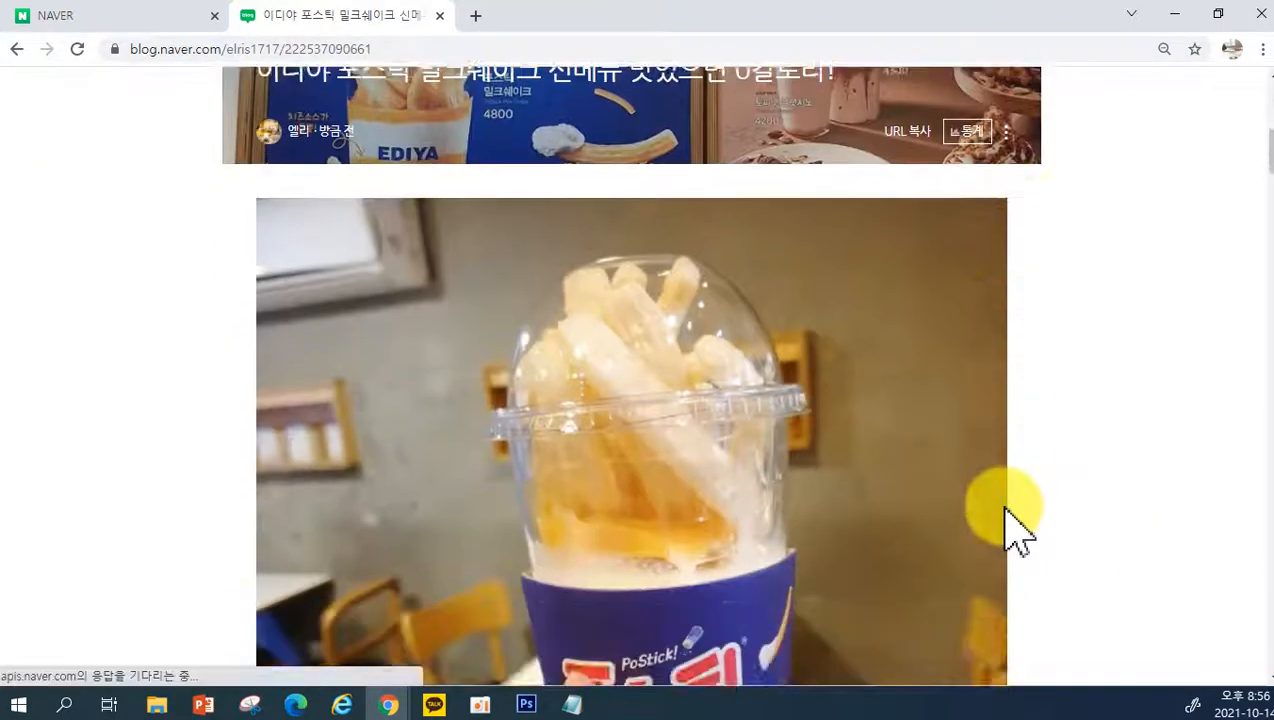
pyautogui.scroll(-3, 980, 520)
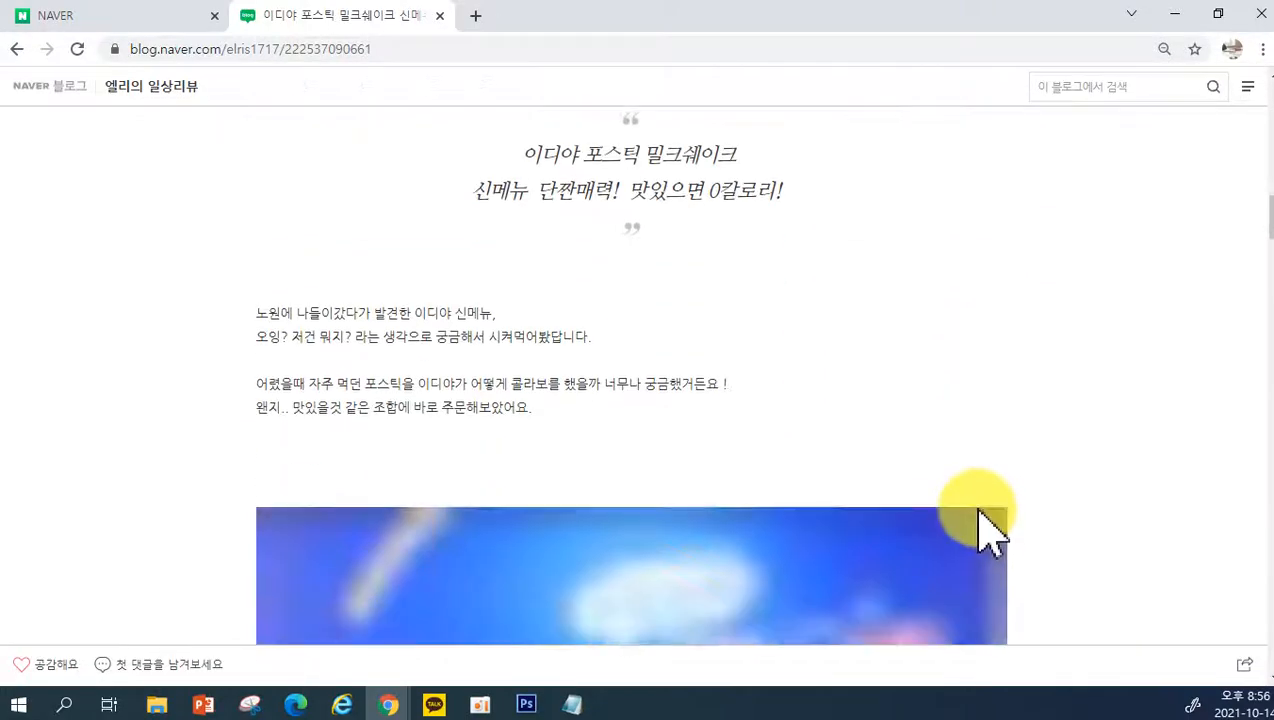
pyautogui.scroll(-8, 985, 530)
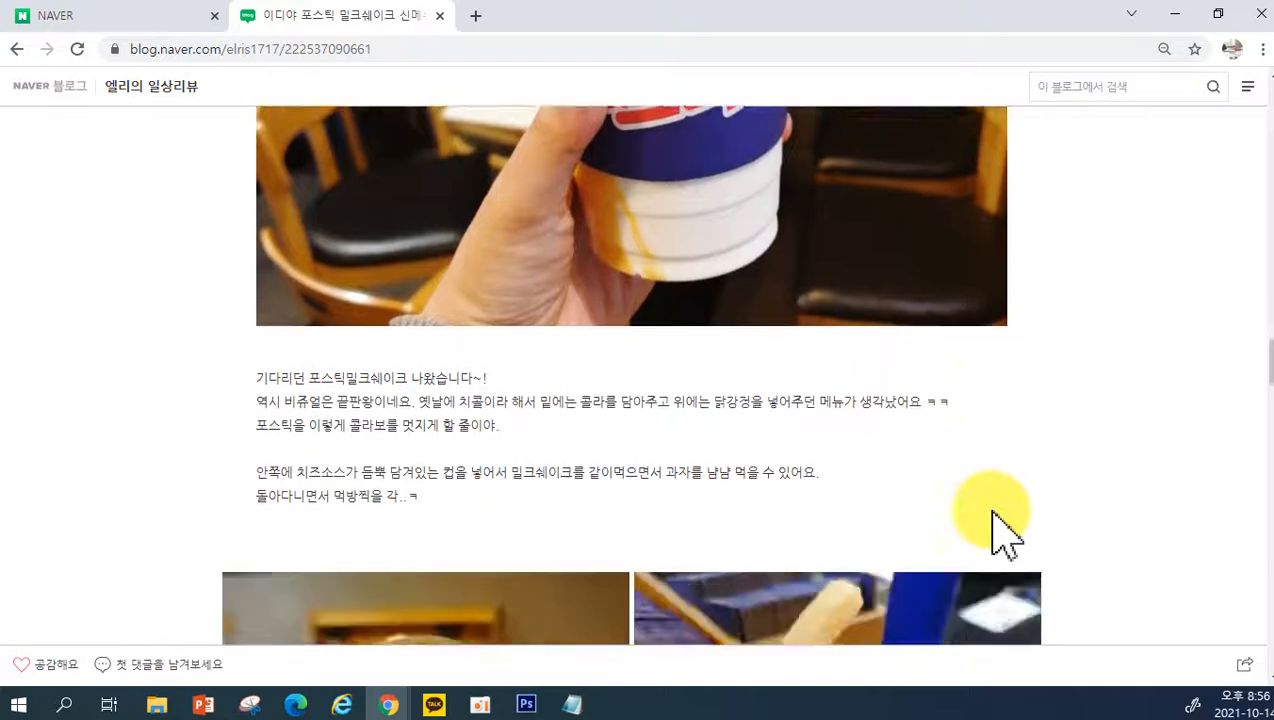
pyautogui.scroll(-3, 1005, 530)
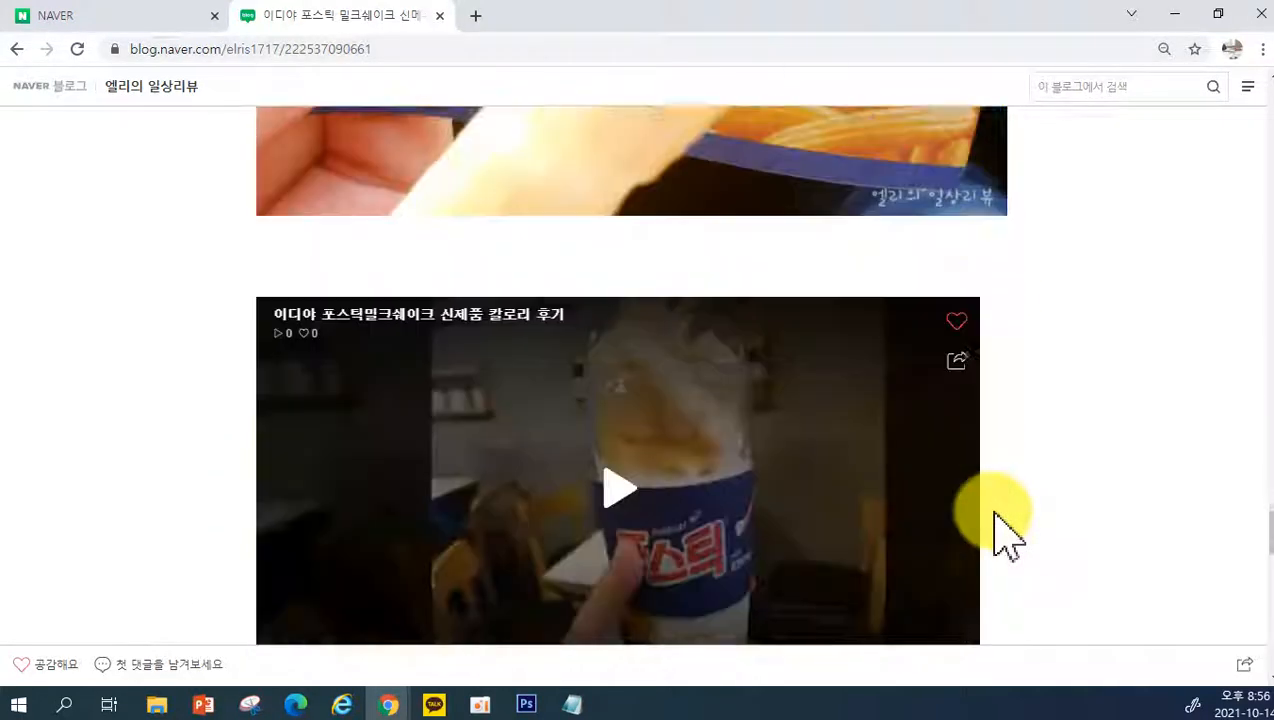
pyautogui.scroll(-3, 1005, 530)
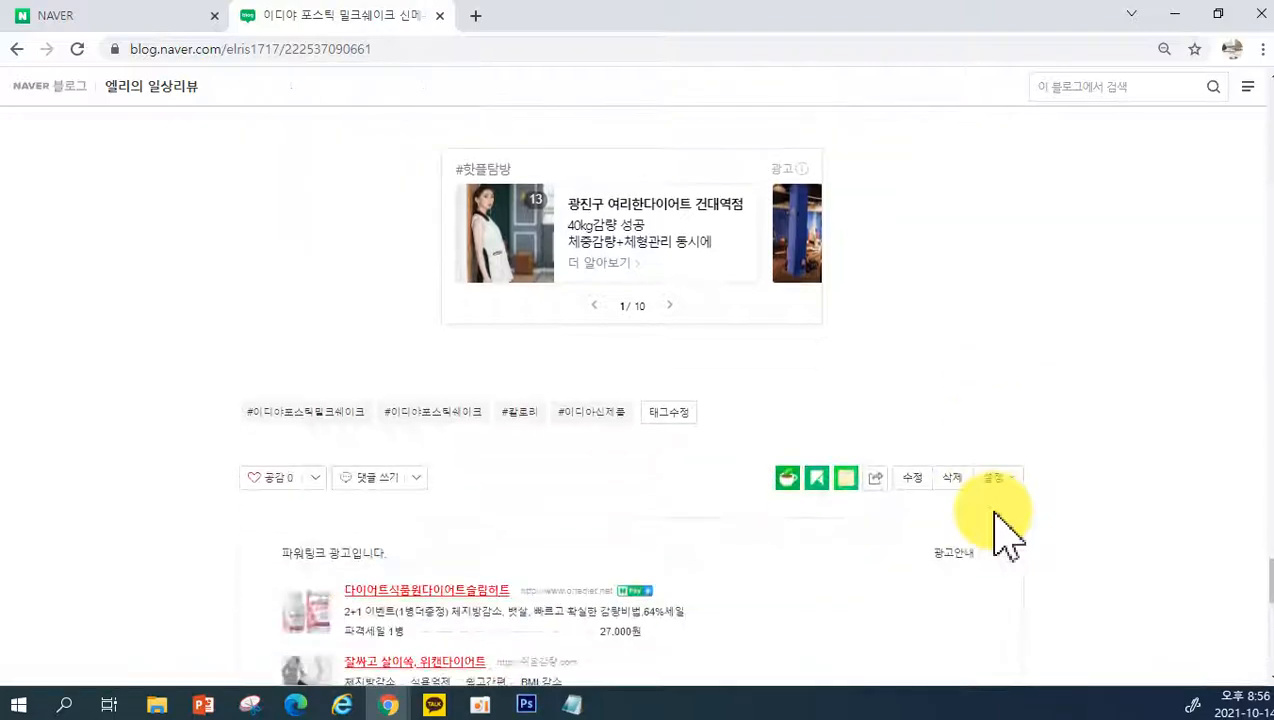
pyautogui.scroll(5, 1030, 488)
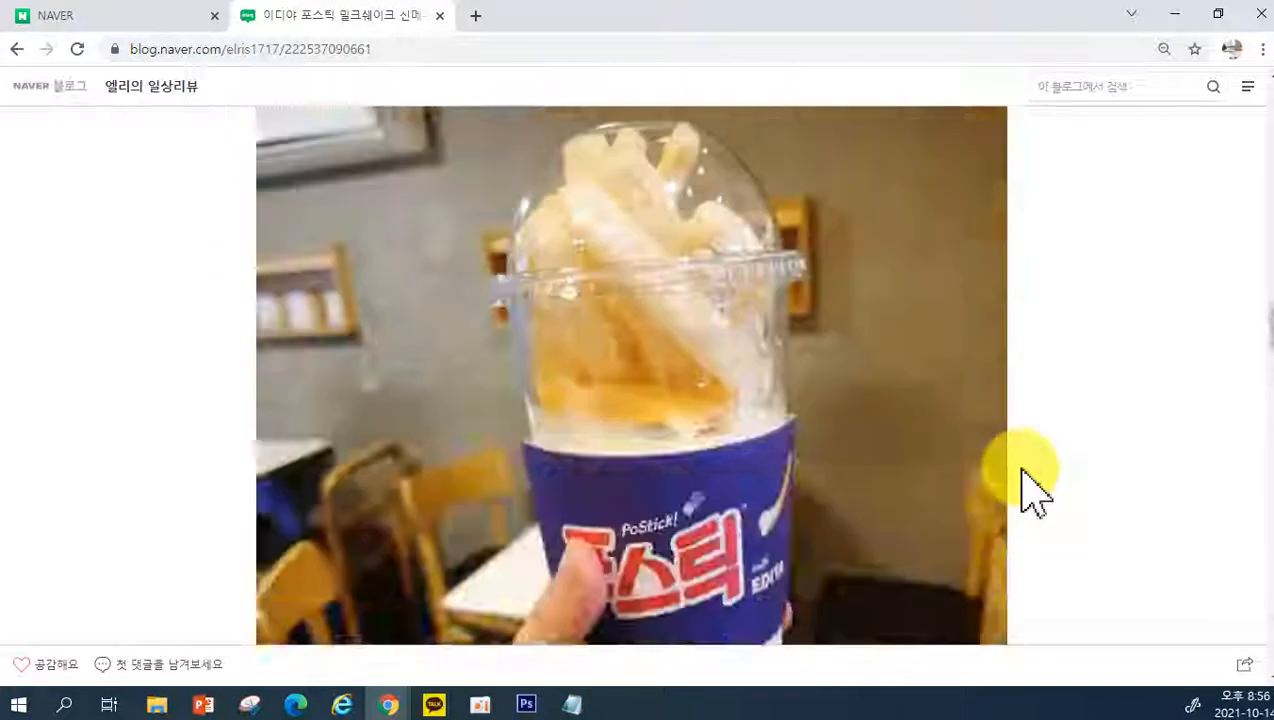